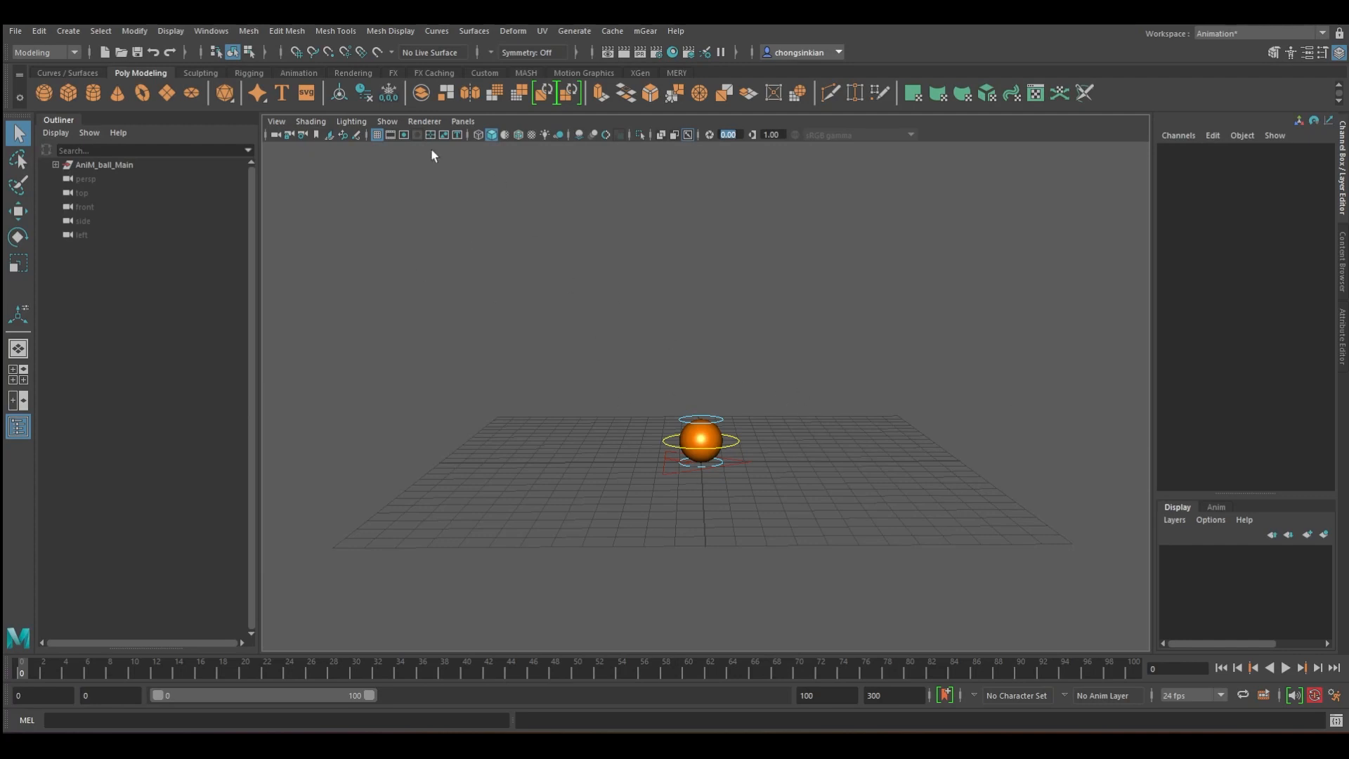
Create a polygon plane beside the ball, scale it uniformly to about 6.4, and set its Rotate Z to 90.
left_click(167, 95)
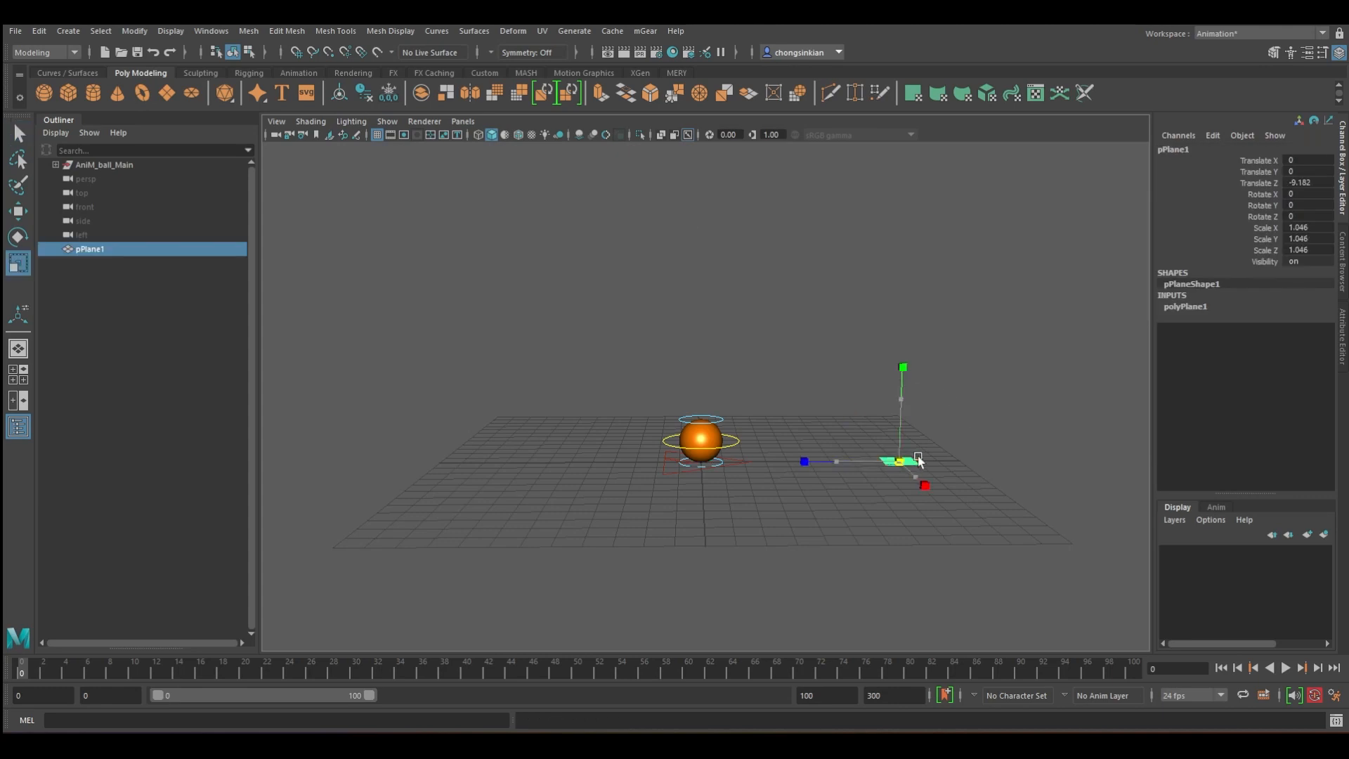
left_click_drag(918, 460, 982, 457)
key("e")
left_click_drag(901, 404, 914, 491)
left_click(1308, 217)
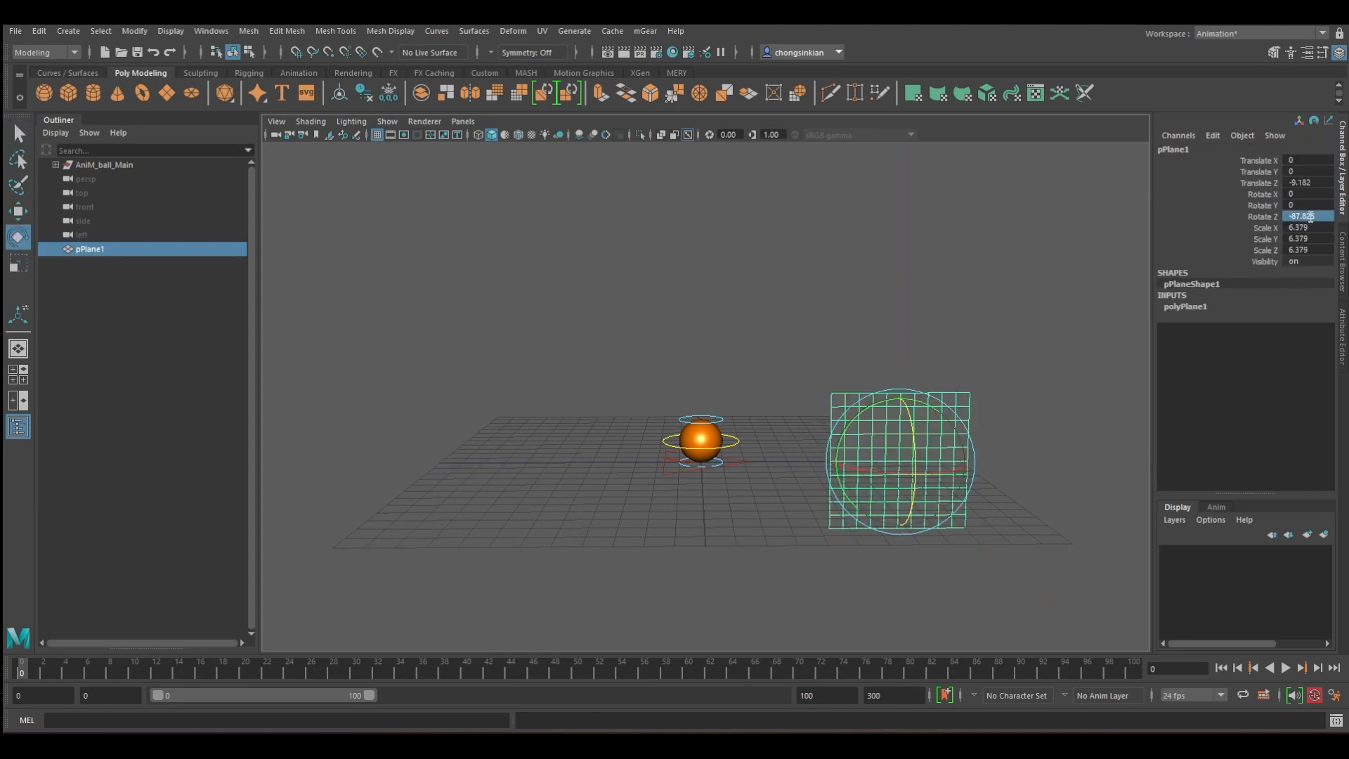
type("90")
key("Return")
Raise the plane to about 5.3 on Y and set its width and height subdivisions to 1.
key("w")
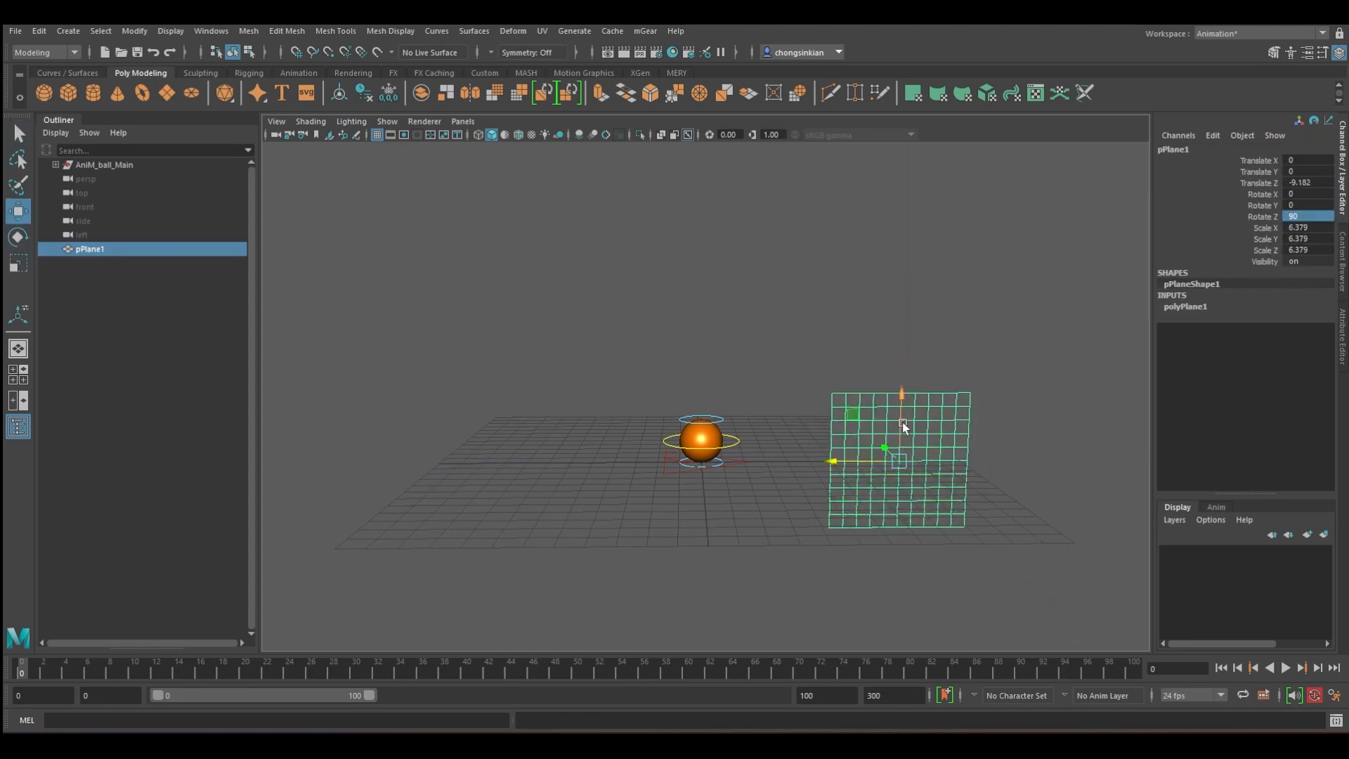
left_click_drag(902, 423, 923, 298)
key("q")
left_click(1183, 306)
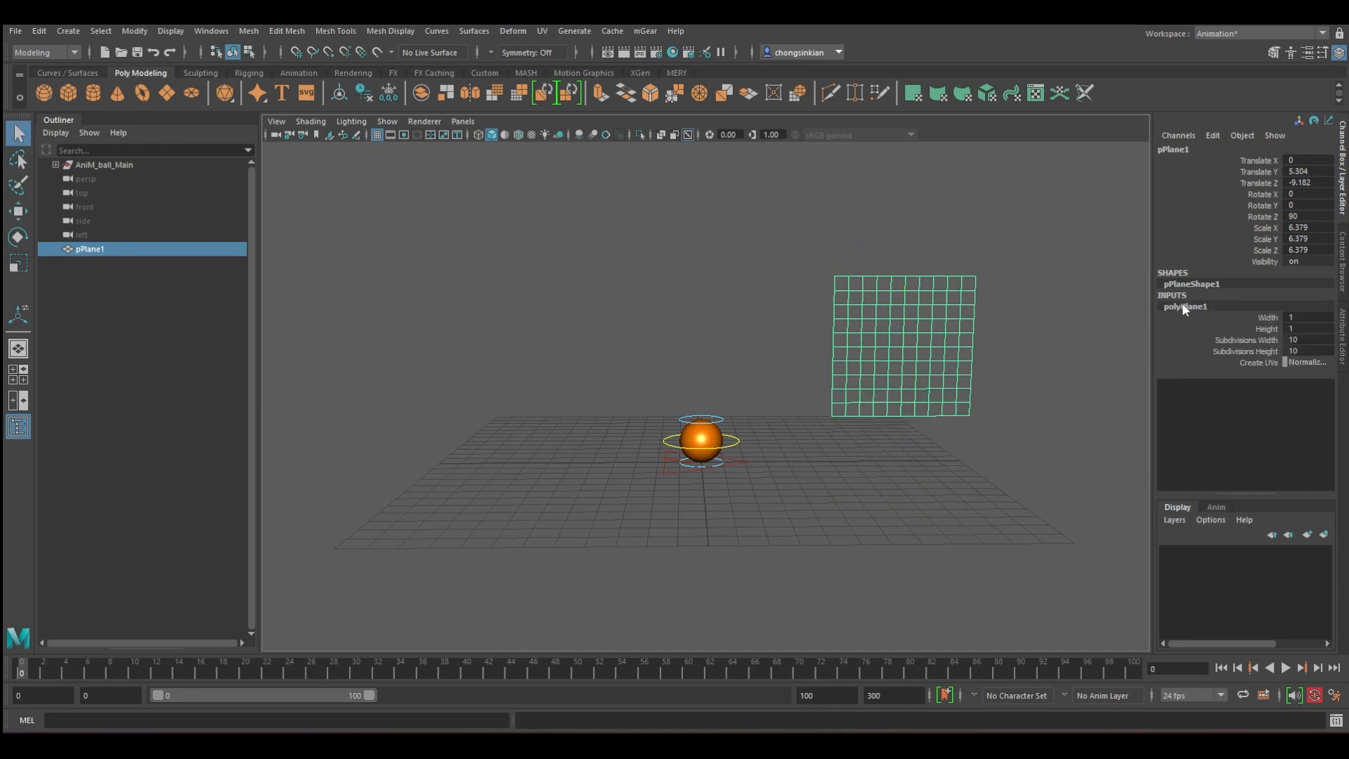
left_click_drag(1303, 340, 1301, 351)
type("1")
key("Return")
Assign a new Lambert material to the plane and map its color to a File texture.
right_click_drag(939, 354, 1033, 676)
right_click_drag(1033, 676, 1034, 651)
left_click(1303, 305)
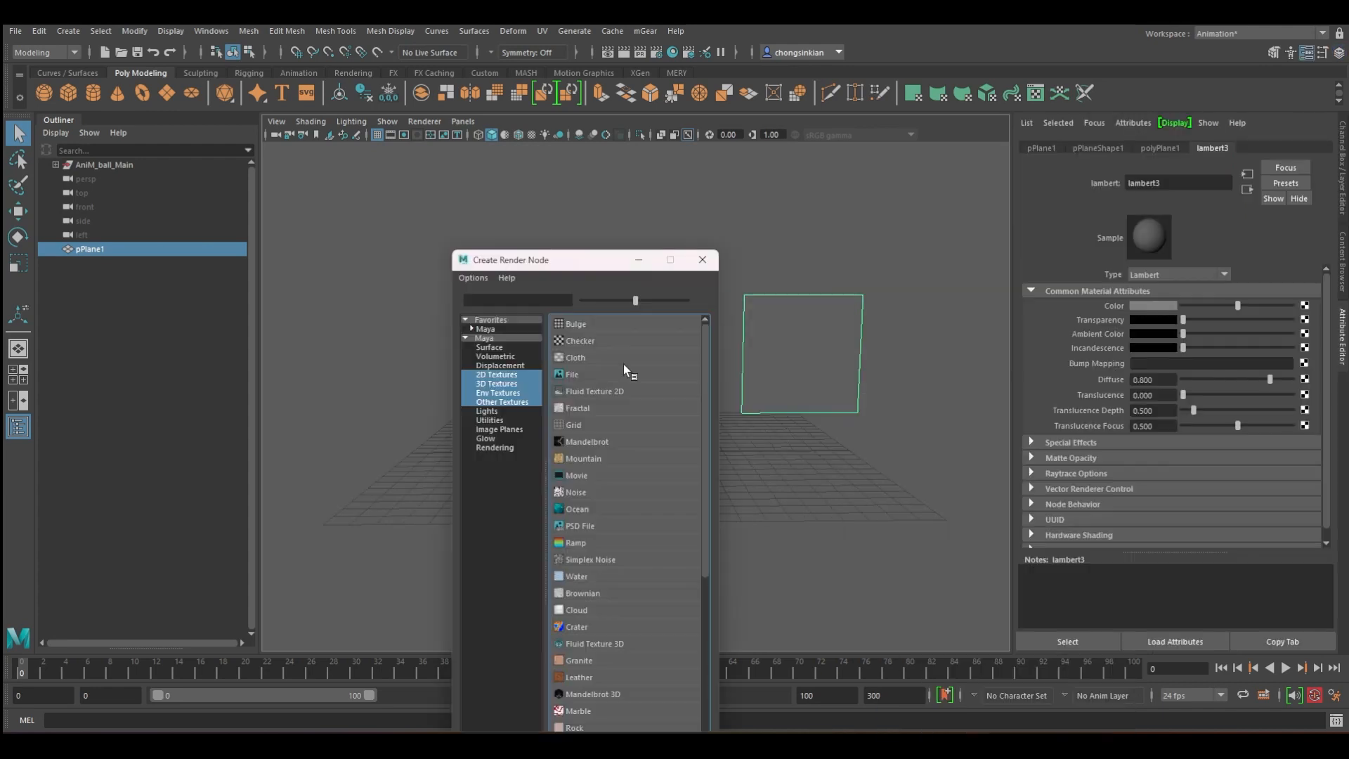
left_click(601, 371)
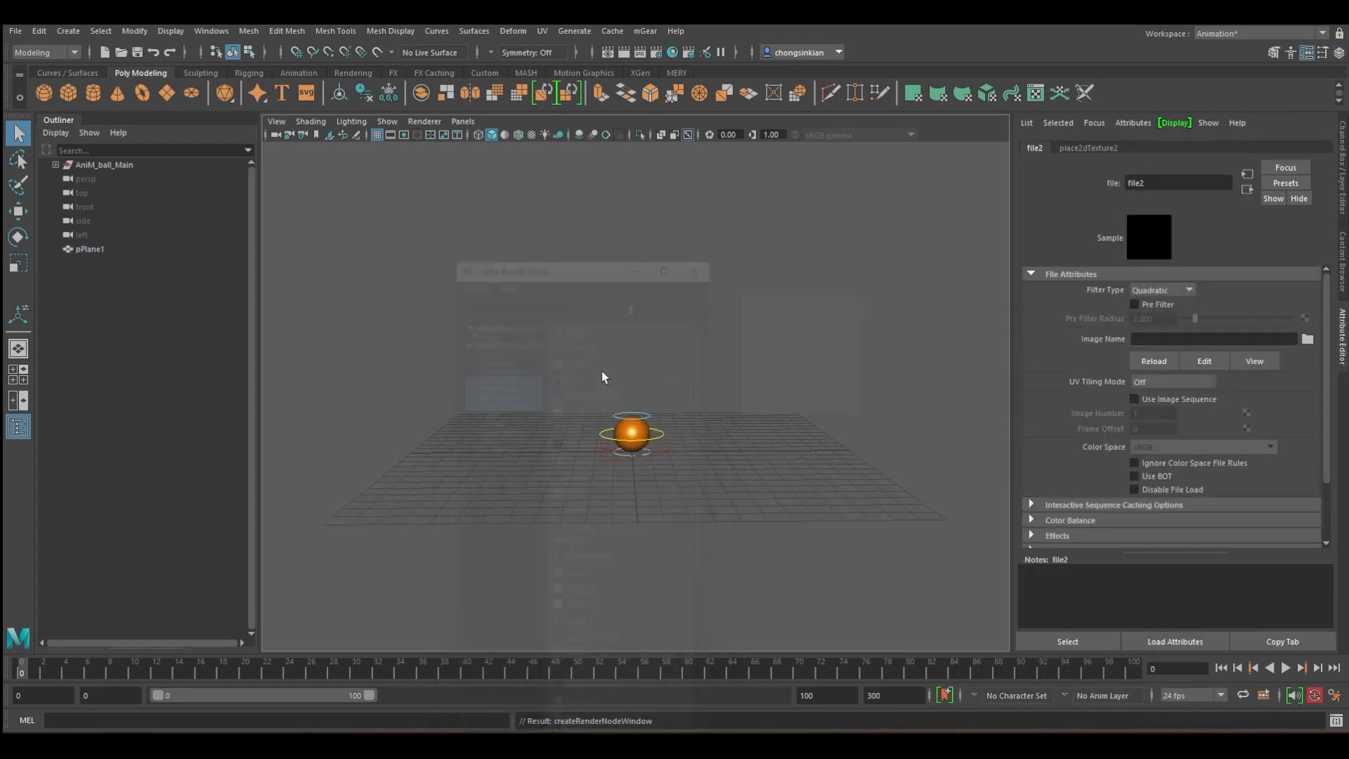
Load the obstacle course sketch JPG into the file texture and turn on textured display in the viewport.
left_click(1308, 339)
double_click(470, 290)
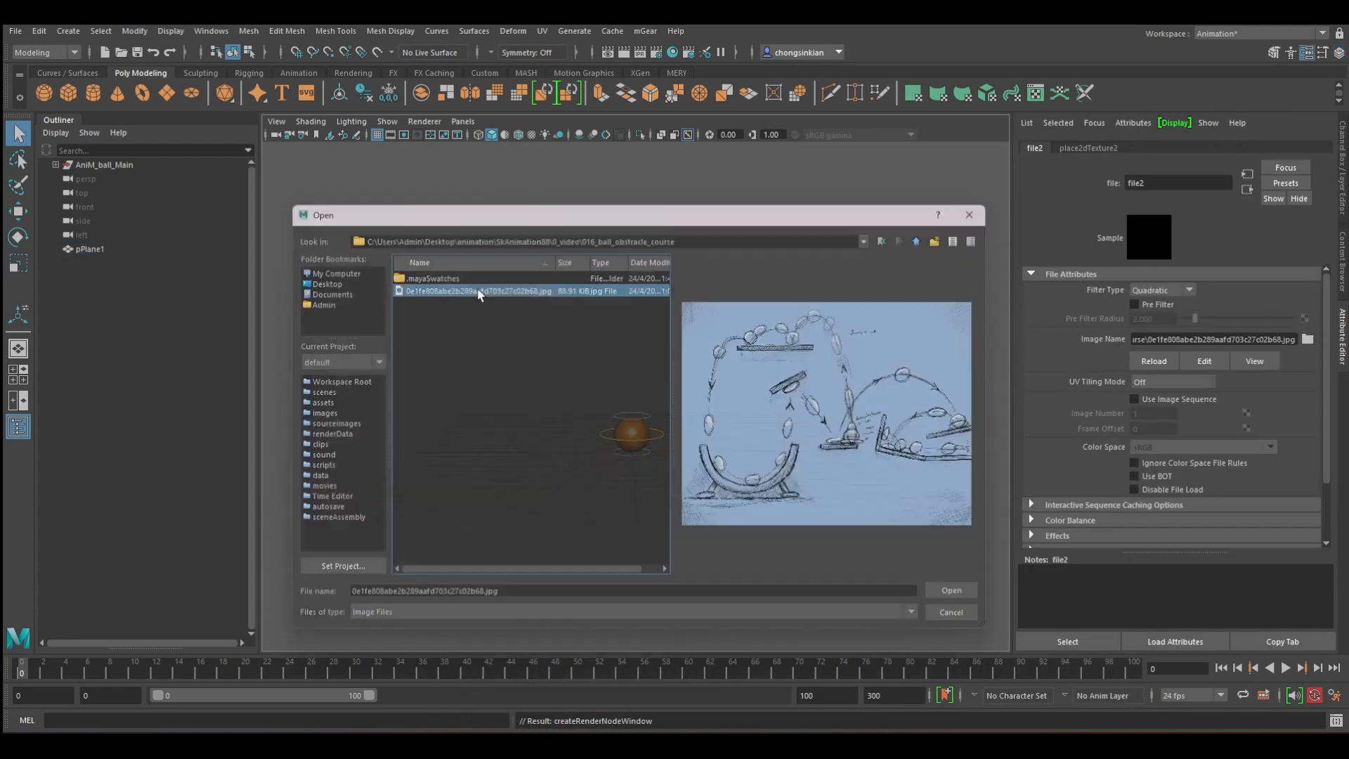
left_click(804, 348)
left_click(531, 134)
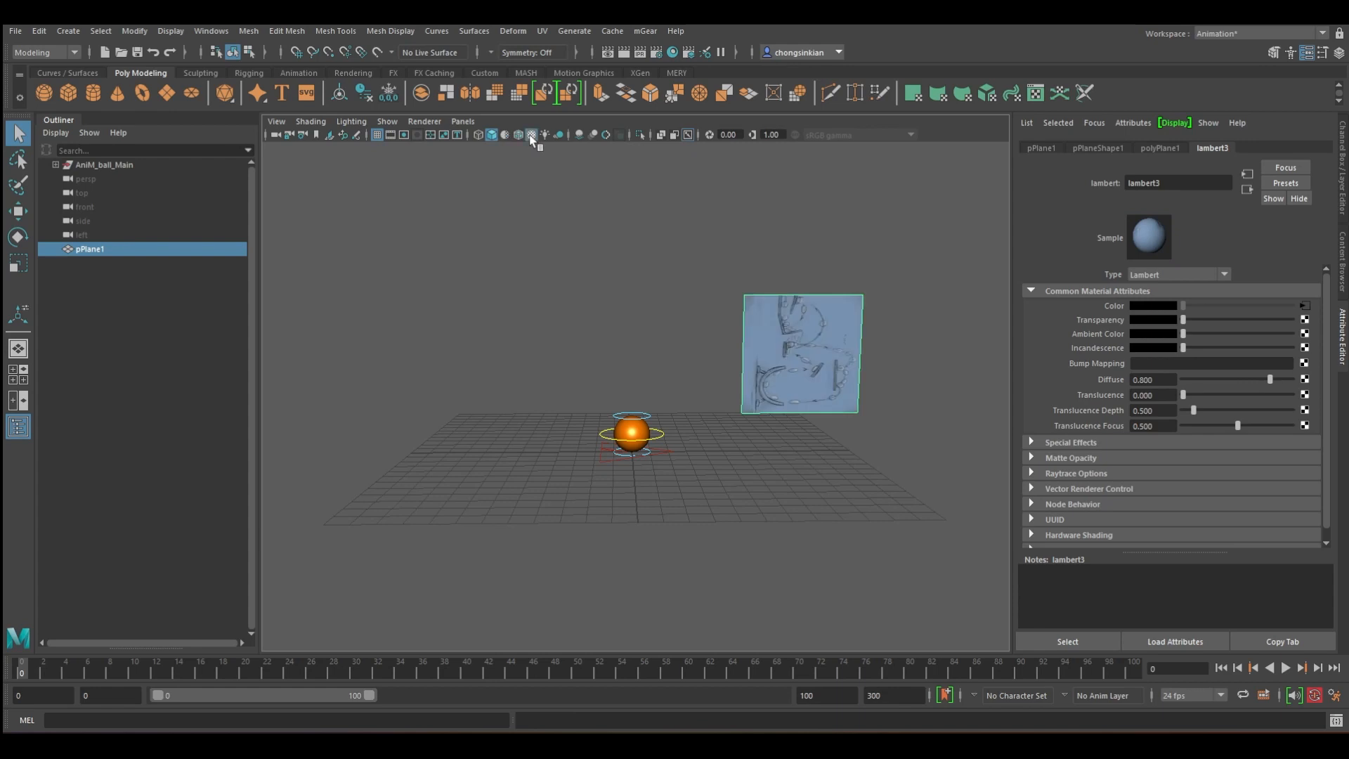
Rotate the sketch plane to -90 on Y so the drawing stands upright.
key("e")
left_click_drag(812, 355, 731, 390)
left_click(1342, 184)
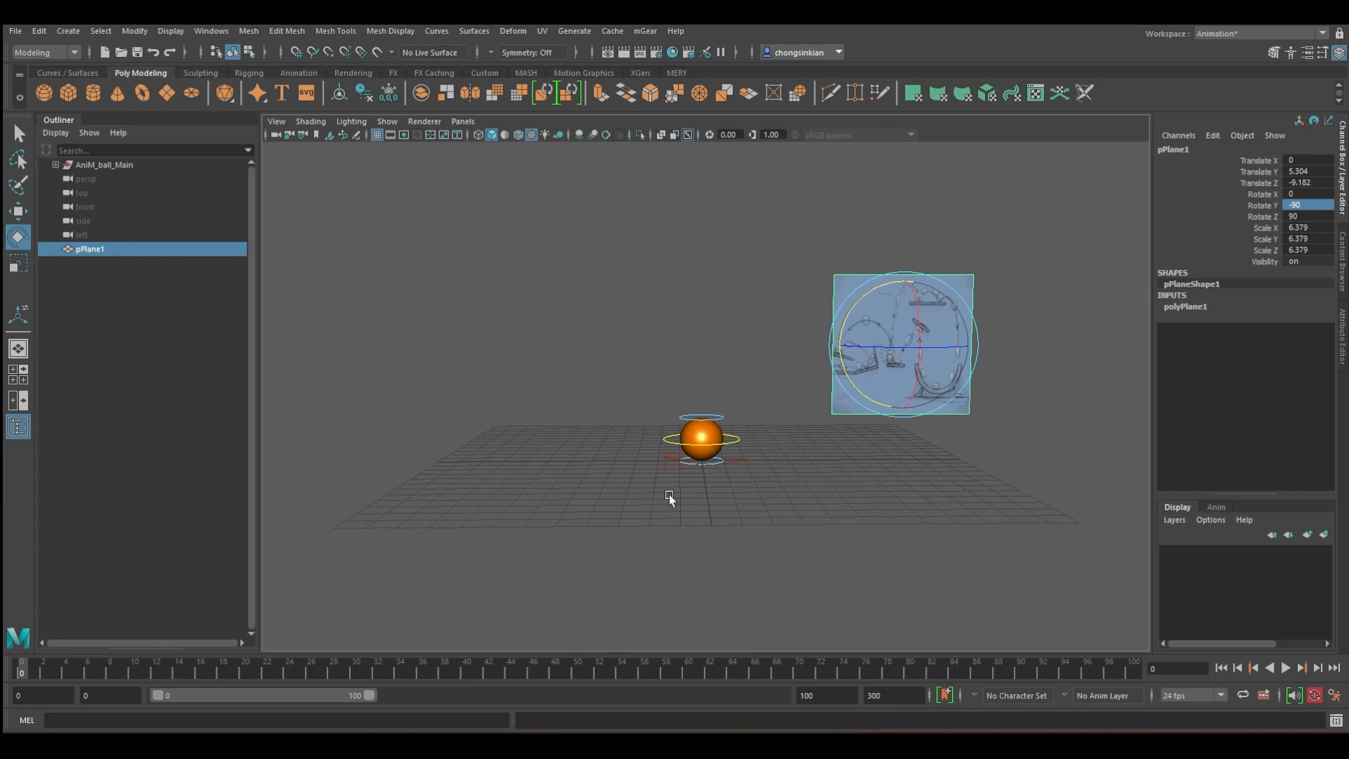
Switch to the orthographic left view and move the sketch plane to about -8.1 on Z.
key("space")
left_click_drag(706, 386, 646, 369)
middle_click_drag(678, 499, 758, 369, "alt")
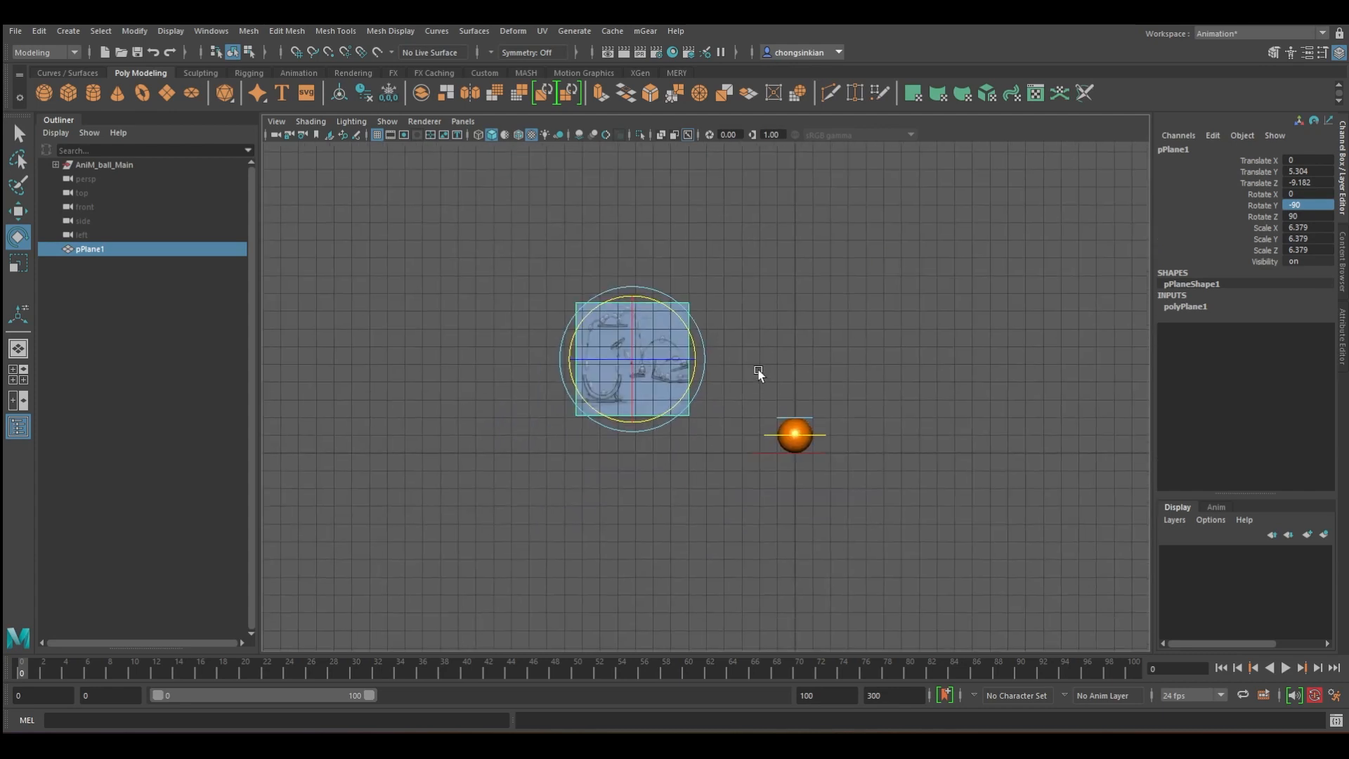
key("q")
scroll(707, 329, "up", 3)
left_click(707, 329)
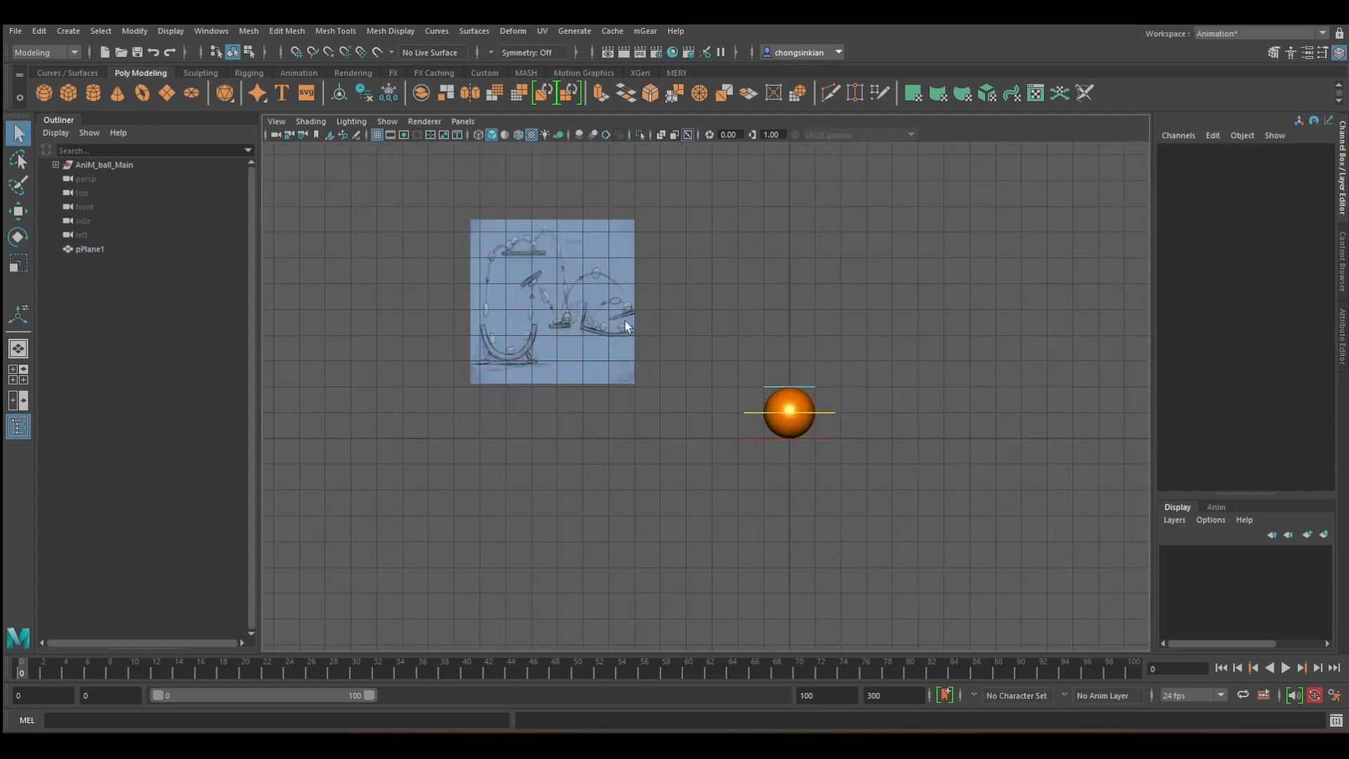
left_click_drag(666, 414, 664, 411)
key("w")
left_click_drag(620, 302, 647, 303)
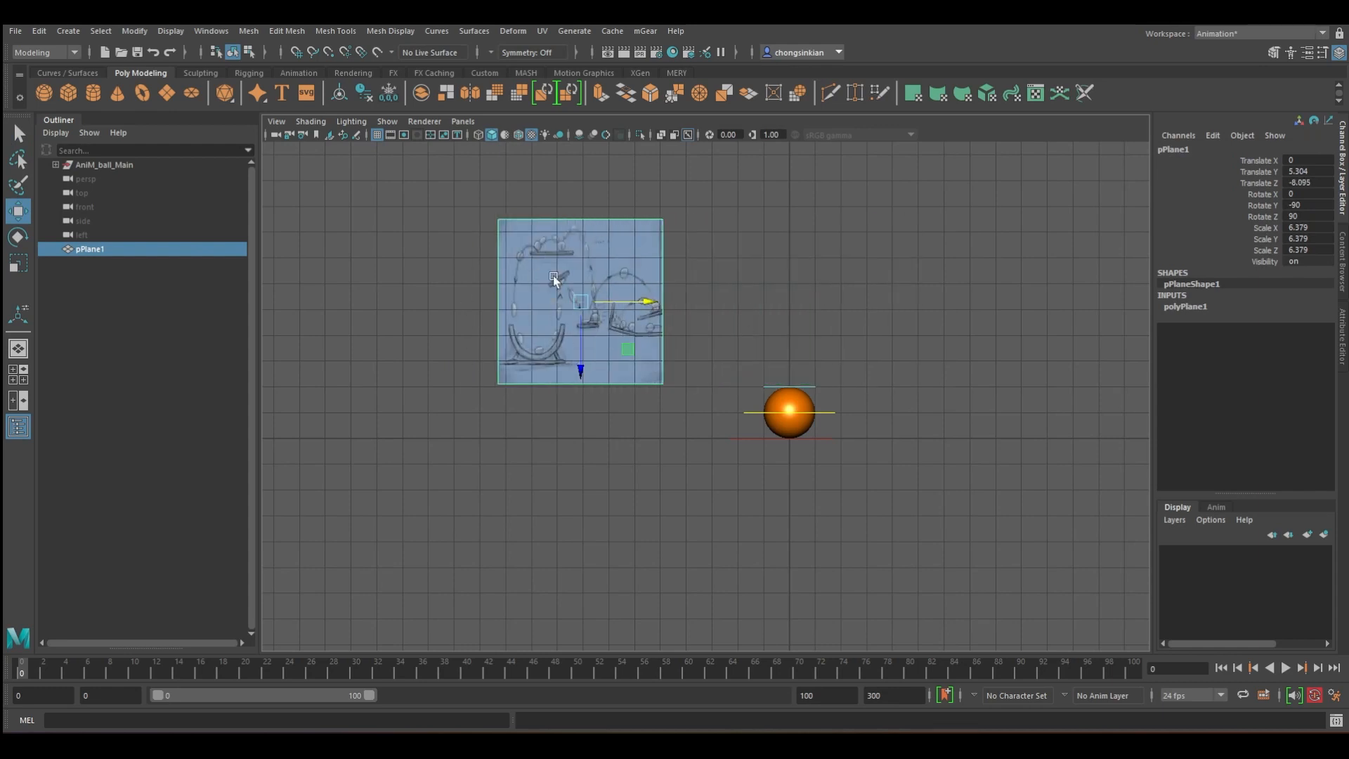
Set the plane's width to 9 and height to 6.95 to match the sketch's proportions.
key("r")
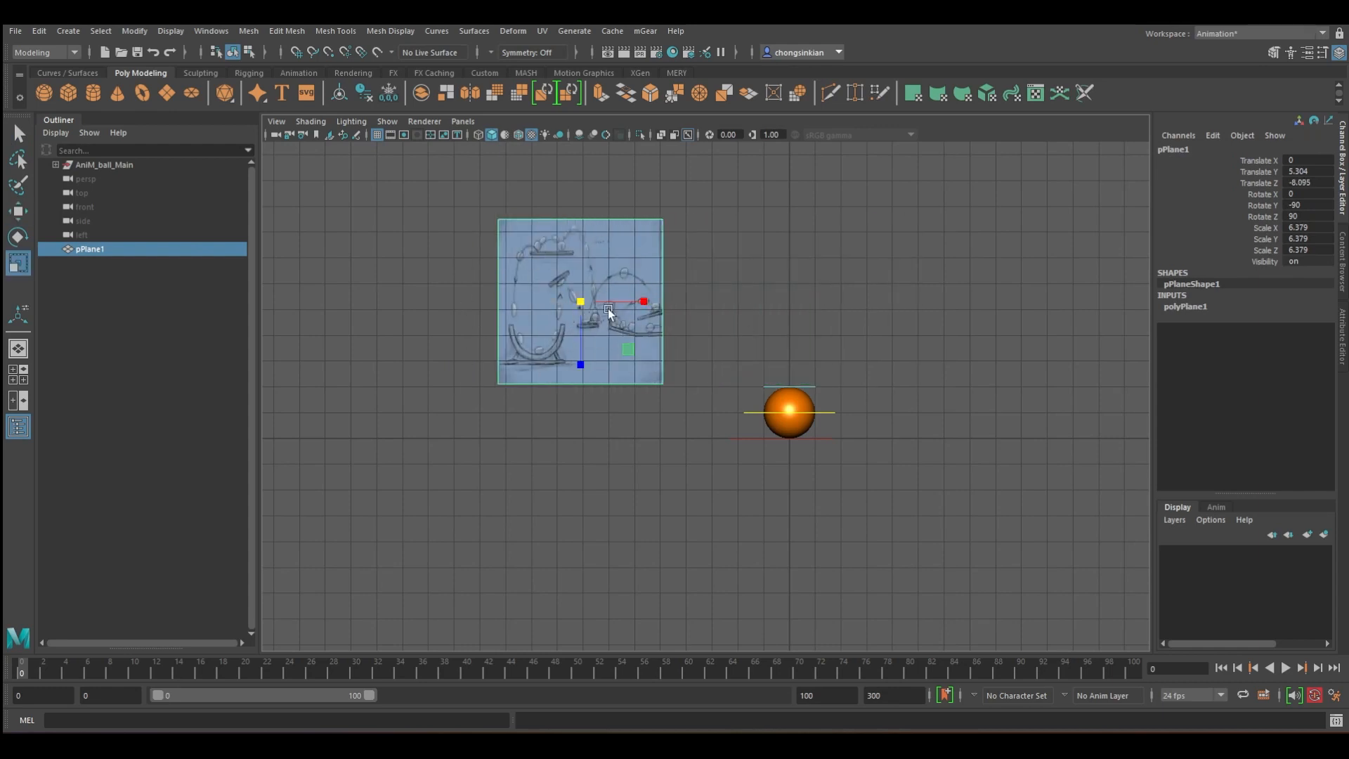
left_click(1190, 307)
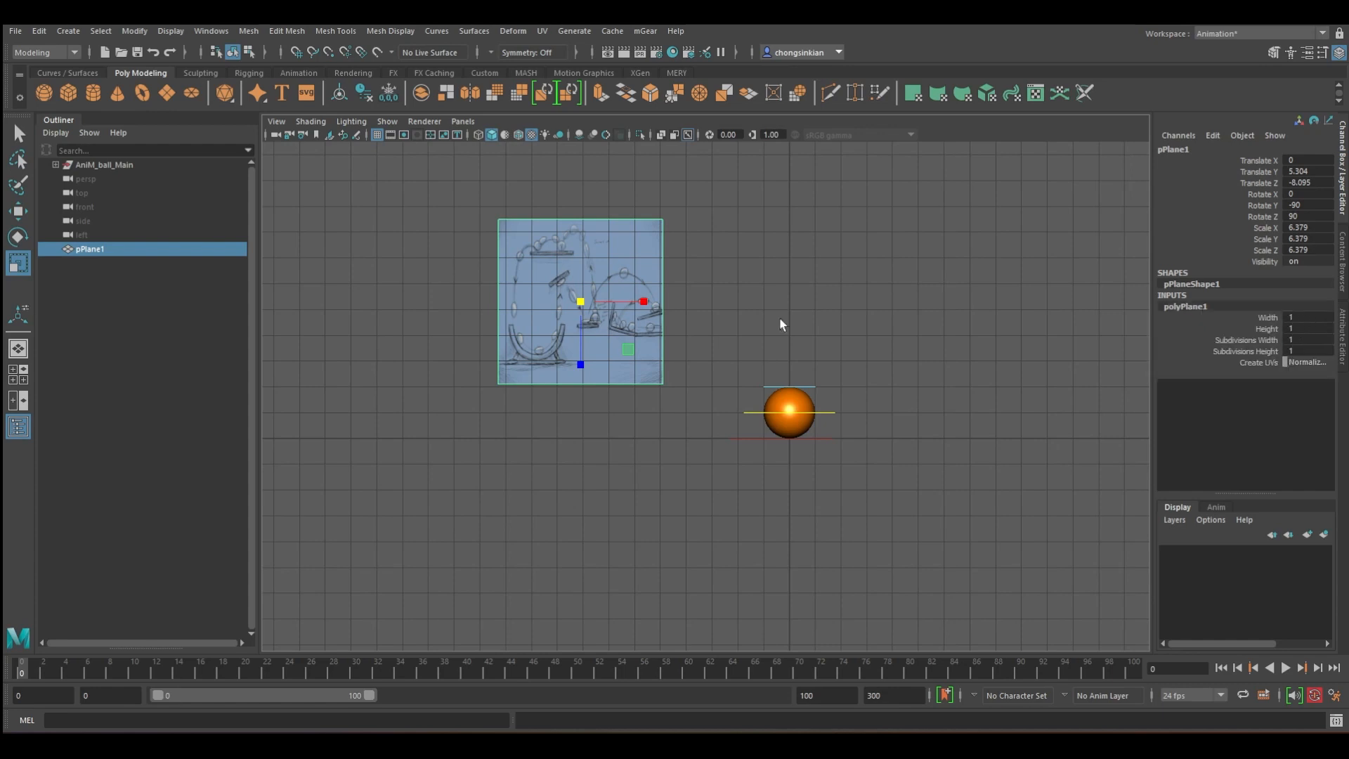
mouse_move(695, 748)
double_click(1306, 316)
type("9")
key("Tab")
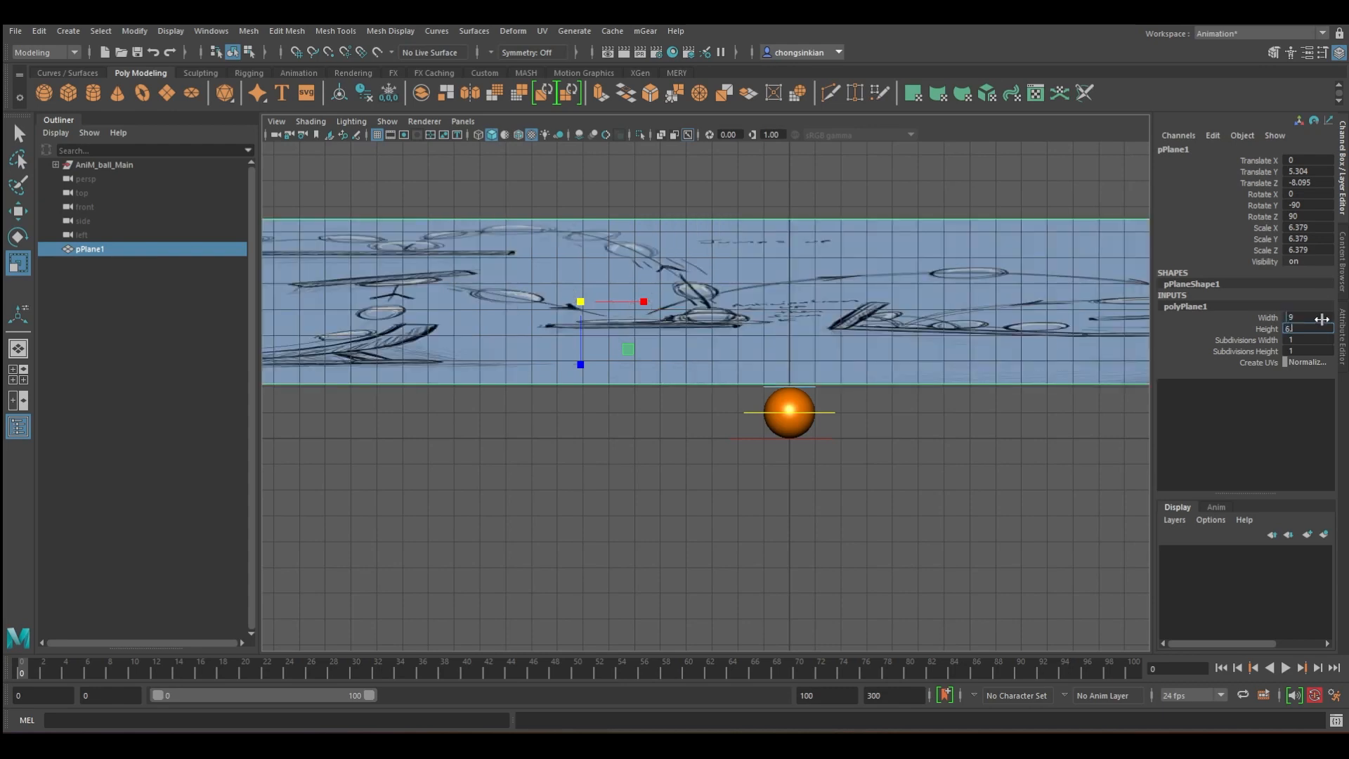
type("6.95")
key("Tab")
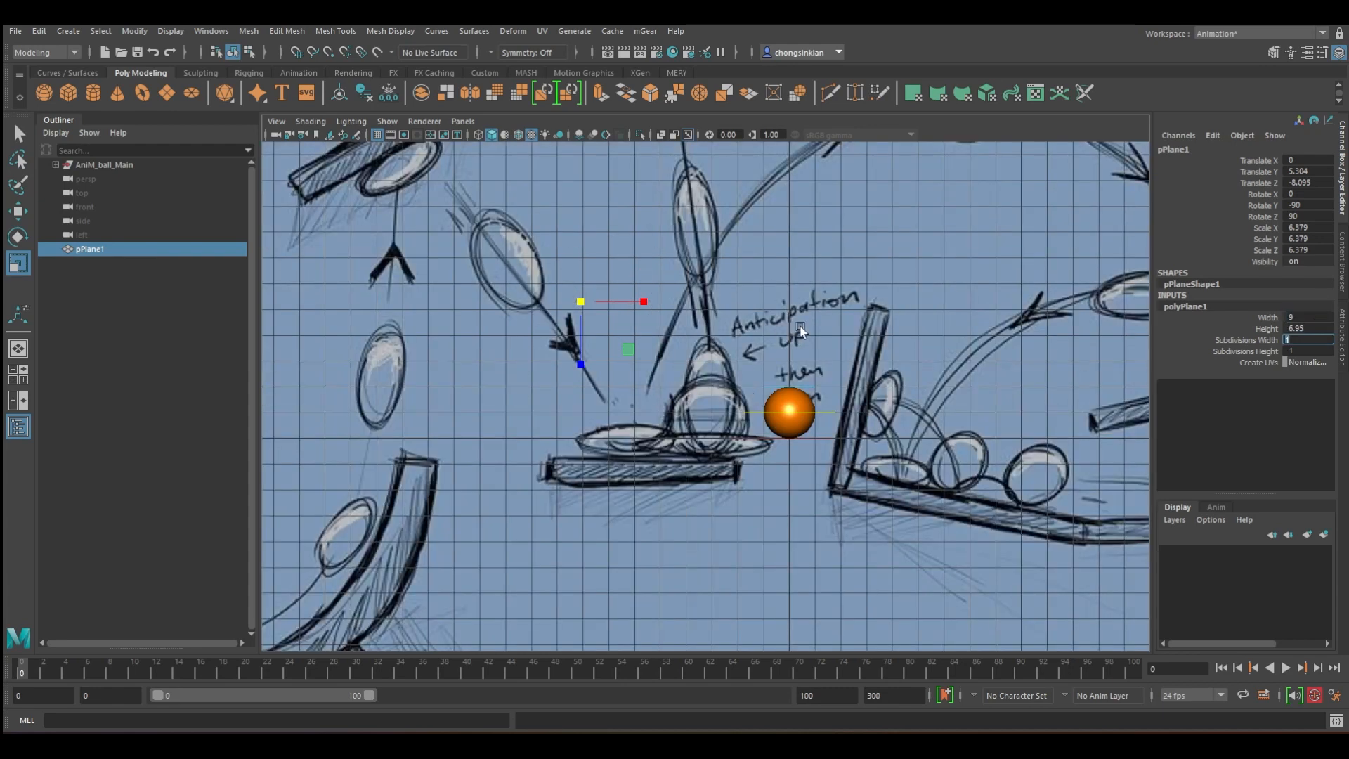
Scale the sketch plane uniformly to about 4.15 and position it at about 10.4 on Y and -3.3 on Z.
scroll(800, 331, "down", 2)
left_click_drag(604, 319, 403, 313)
key("w")
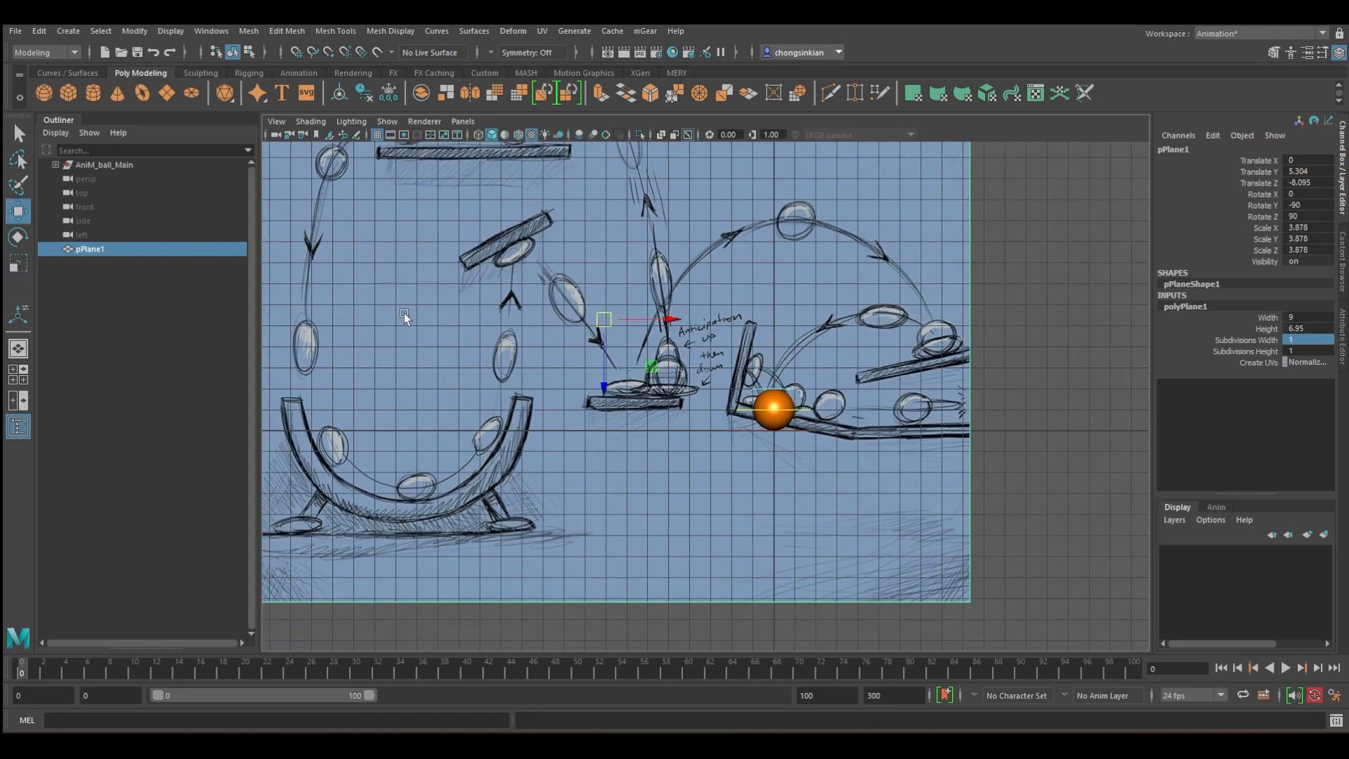
left_click_drag(603, 319, 738, 355)
key("r")
key("w")
left_click_drag(707, 353, 700, 347)
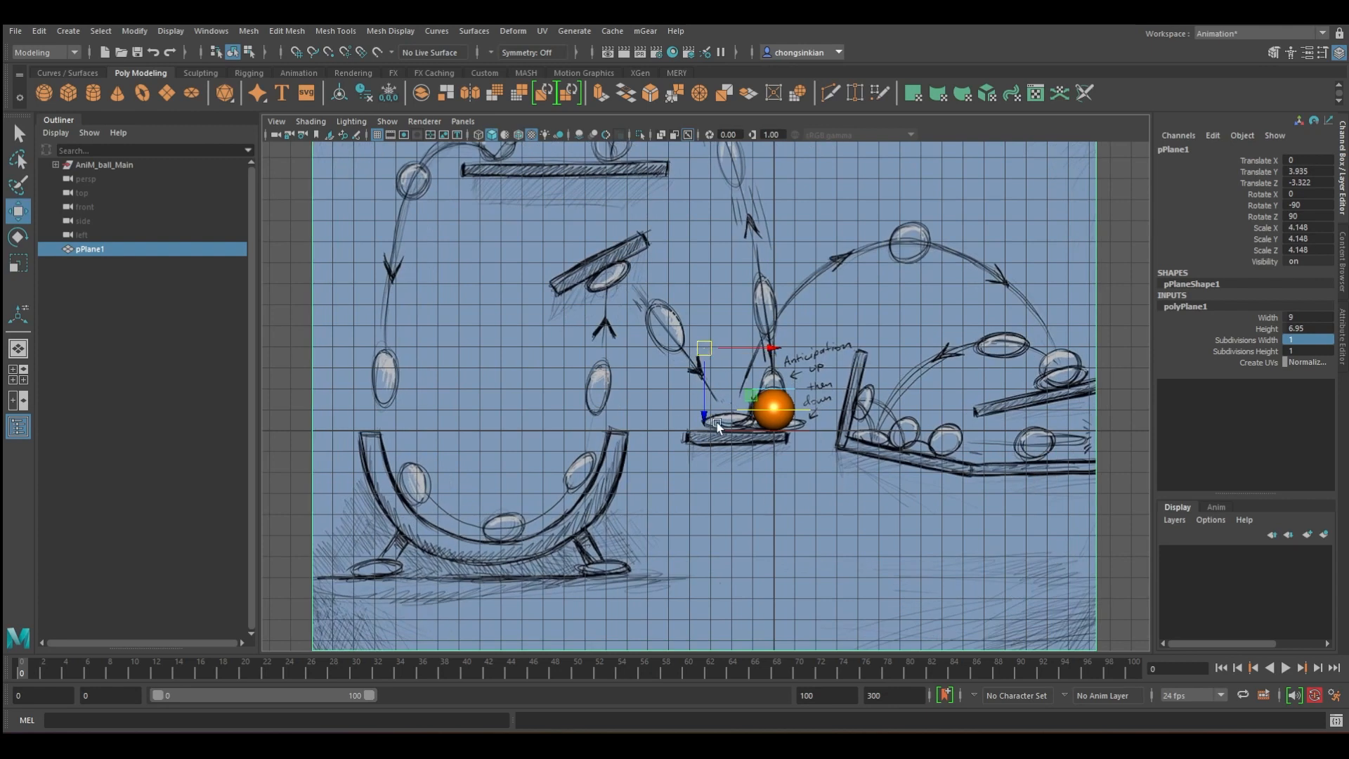
mouse_move(716, 425)
left_mouse_down()
mouse_move(706, 260)
mouse_move(705, 278)
left_mouse_up()
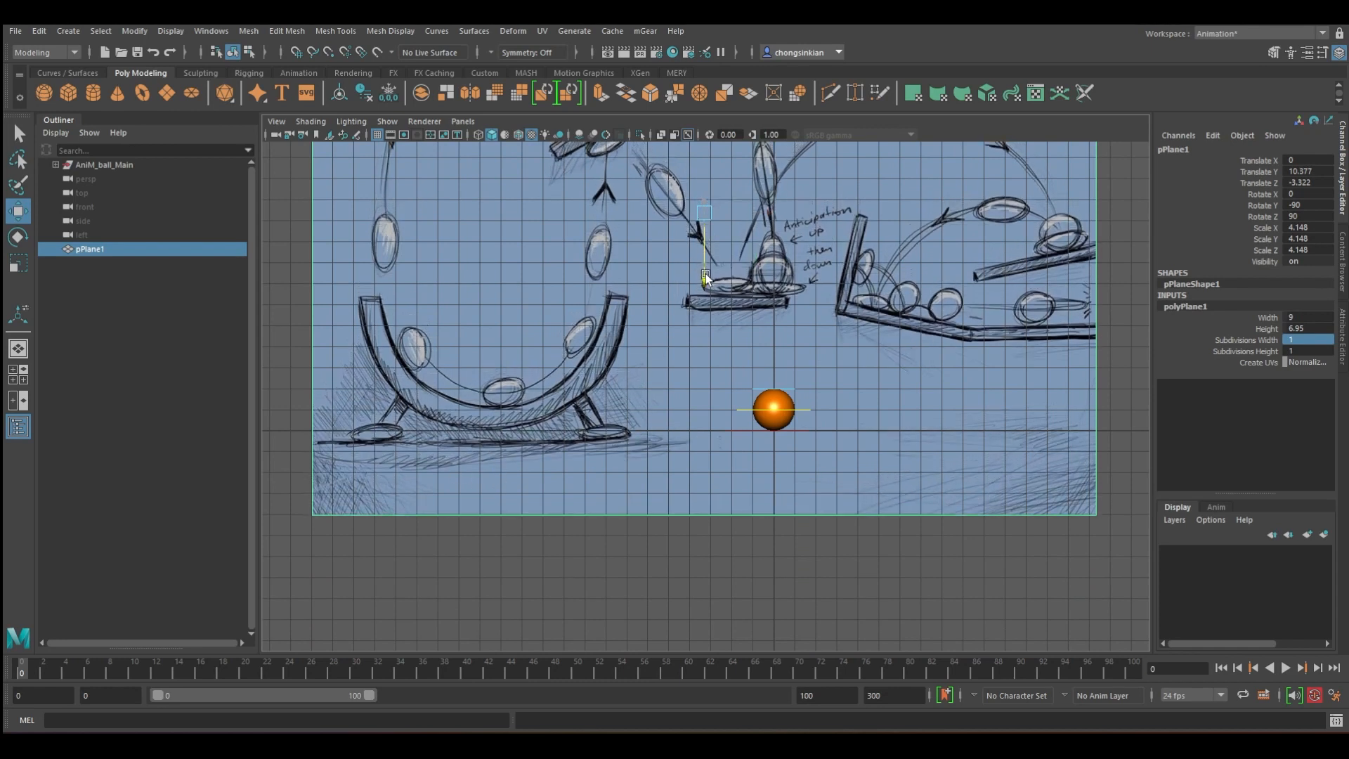
Create a new display layer containing the sketch plane, and deselect the plane.
middle_click_drag(897, 337, 867, 456, "alt")
right_click_drag(867, 457, 724, 429, "alt")
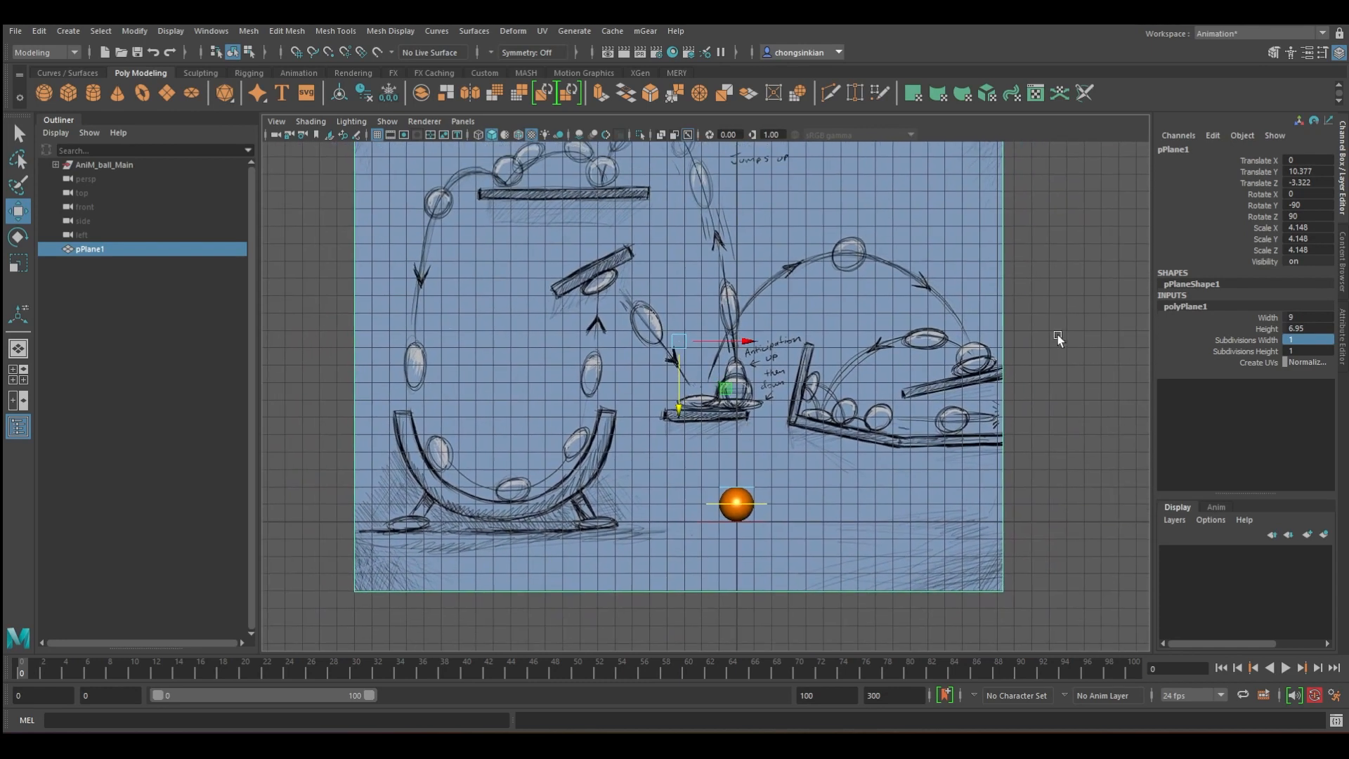
middle_click_drag(905, 250, 889, 283, "alt")
left_click(1064, 270)
left_click_drag(1014, 259, 961, 220)
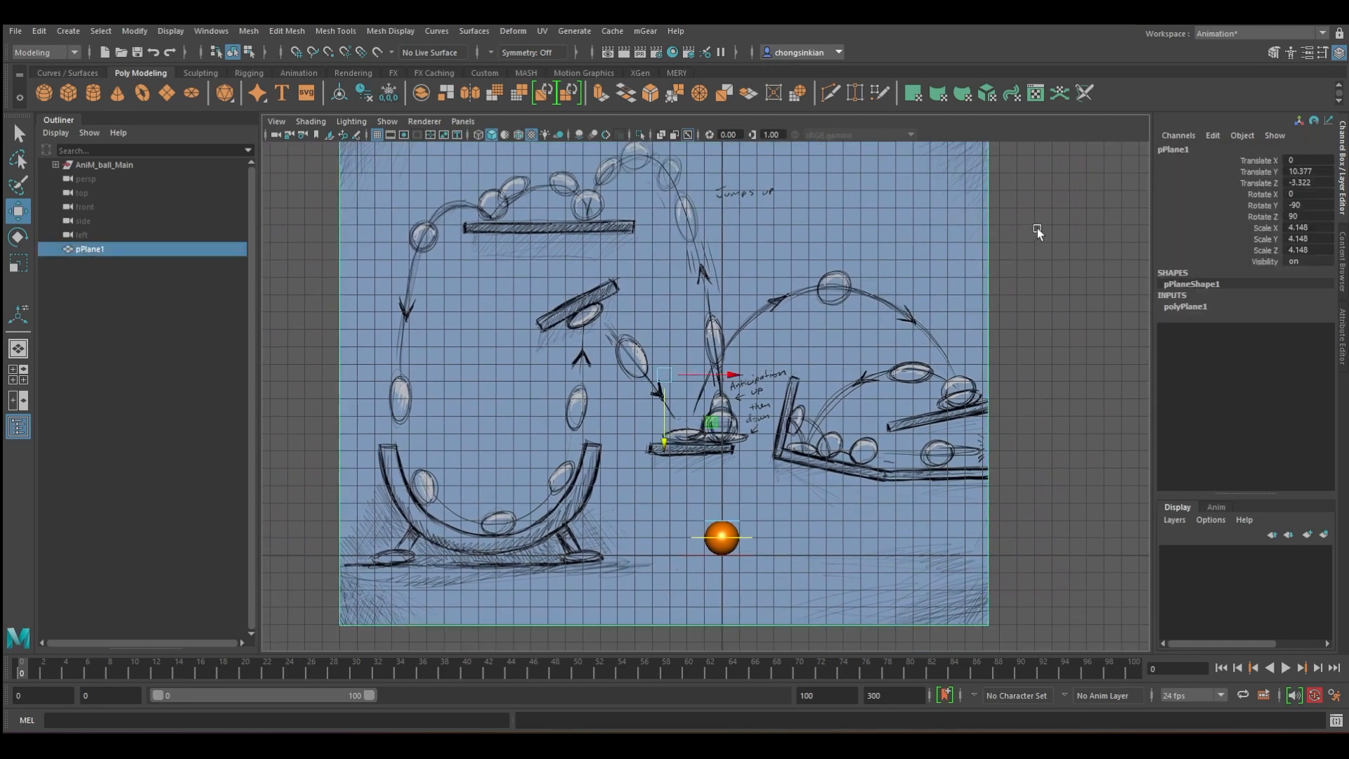
left_click(1177, 525)
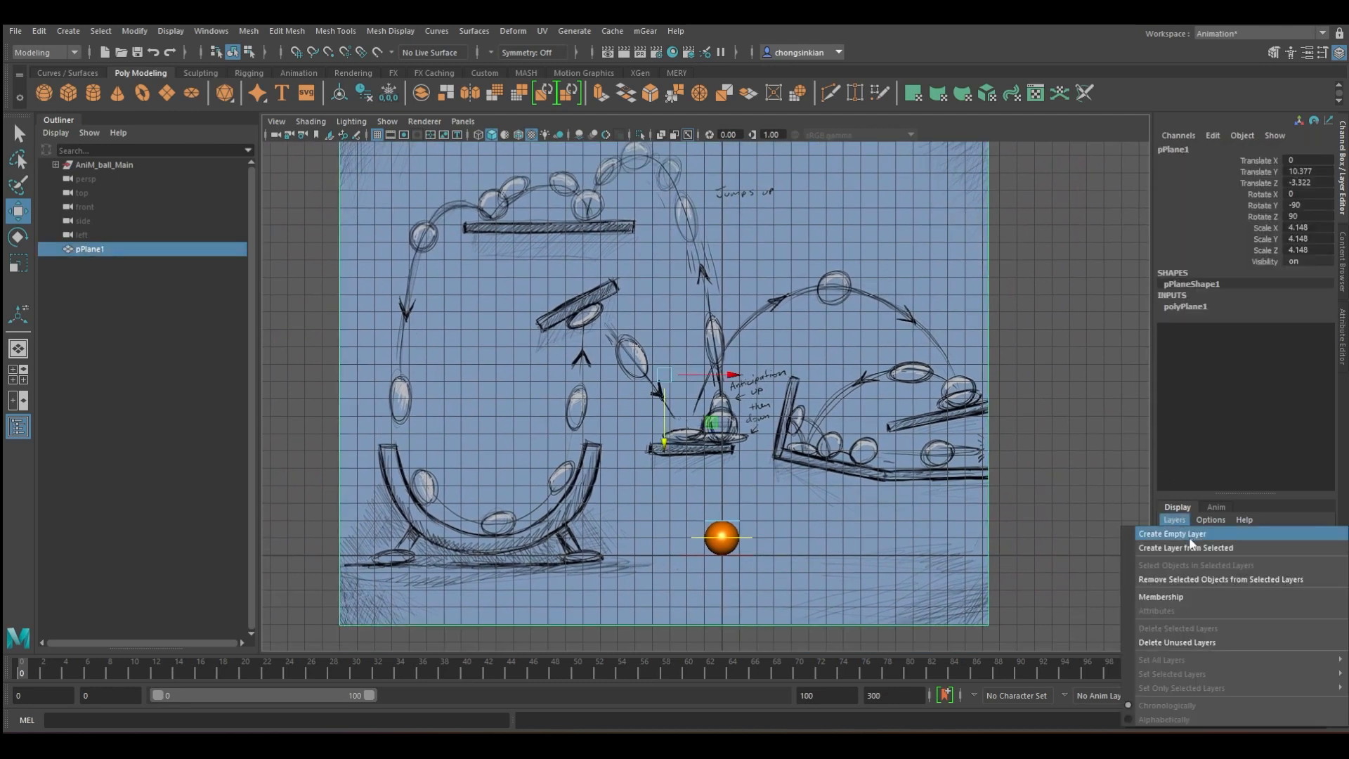
left_click(1189, 547)
left_click(1065, 381)
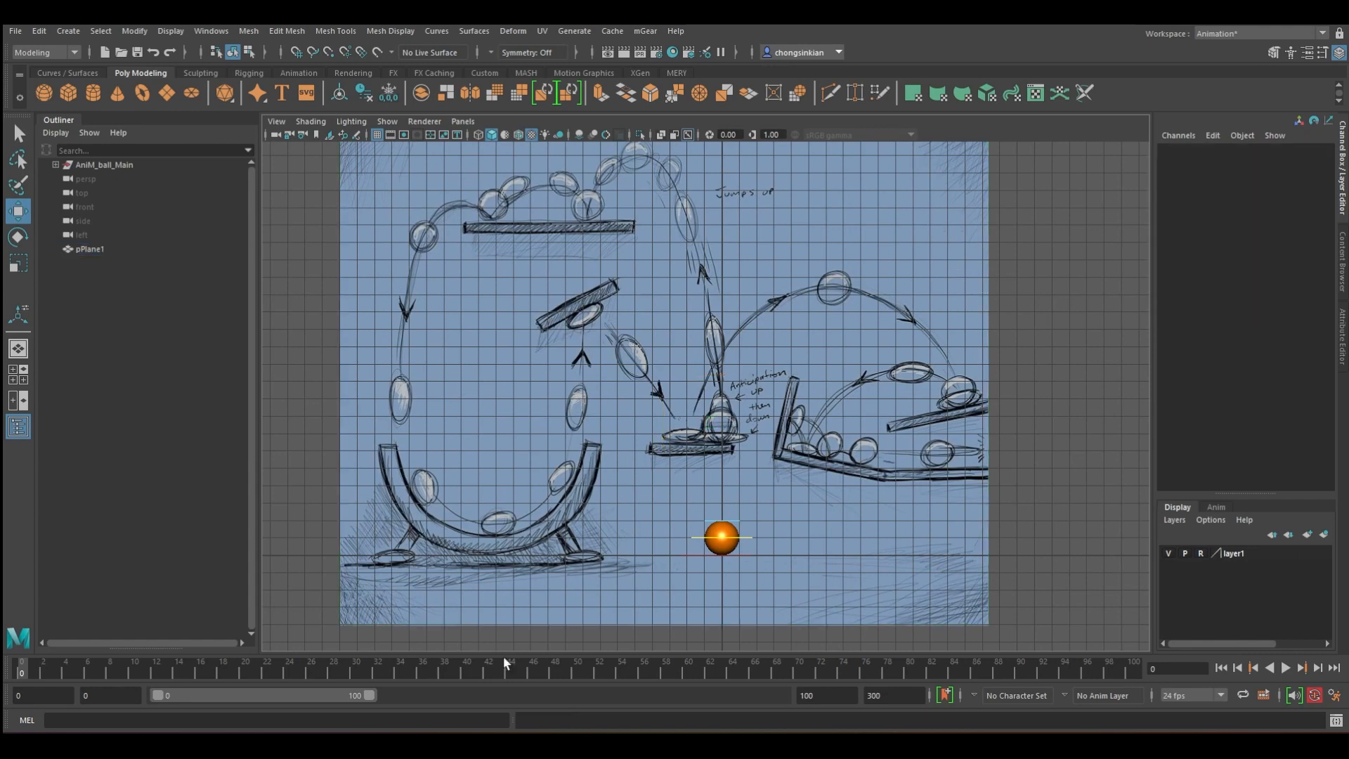
Create a polygon cylinder and rotate it 90 degrees on Z so its axis is perpendicular to the sketch.
key("q")
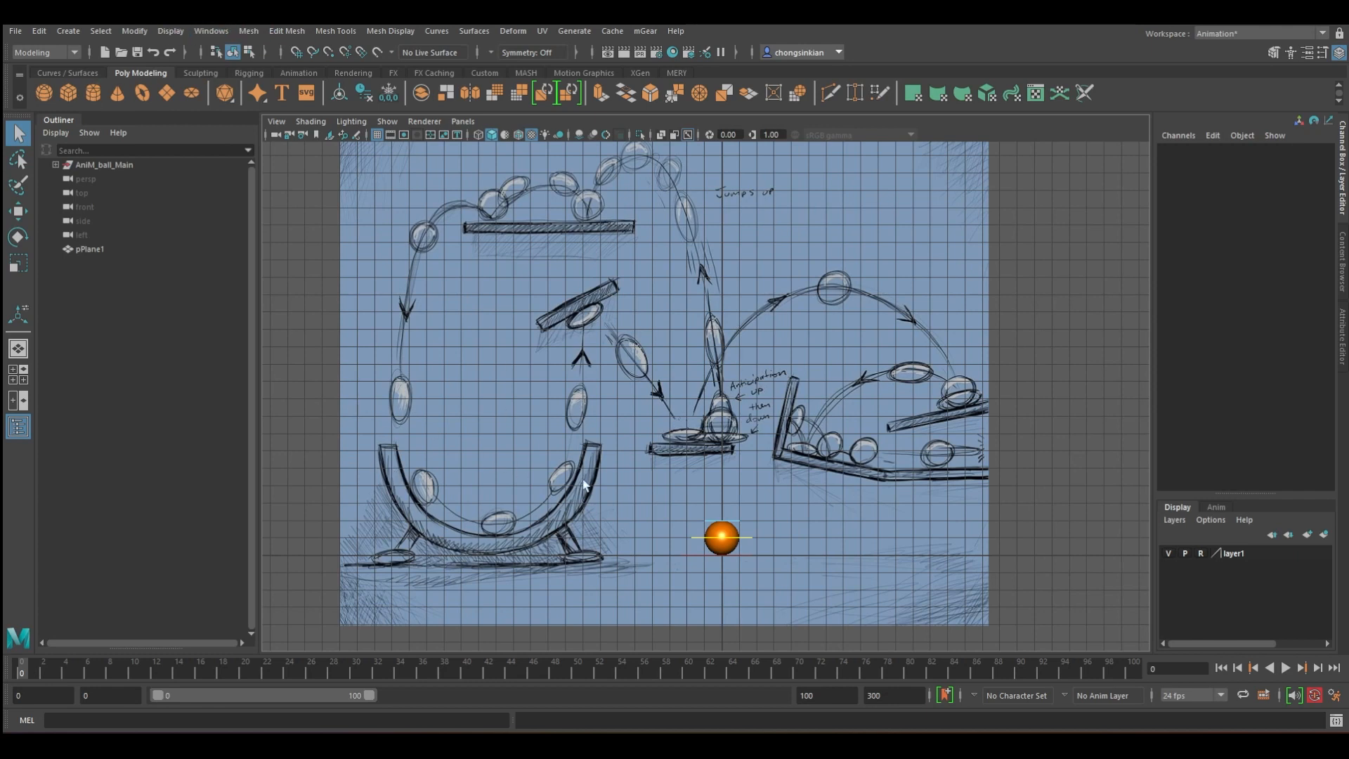
left_click(94, 94)
key("w")
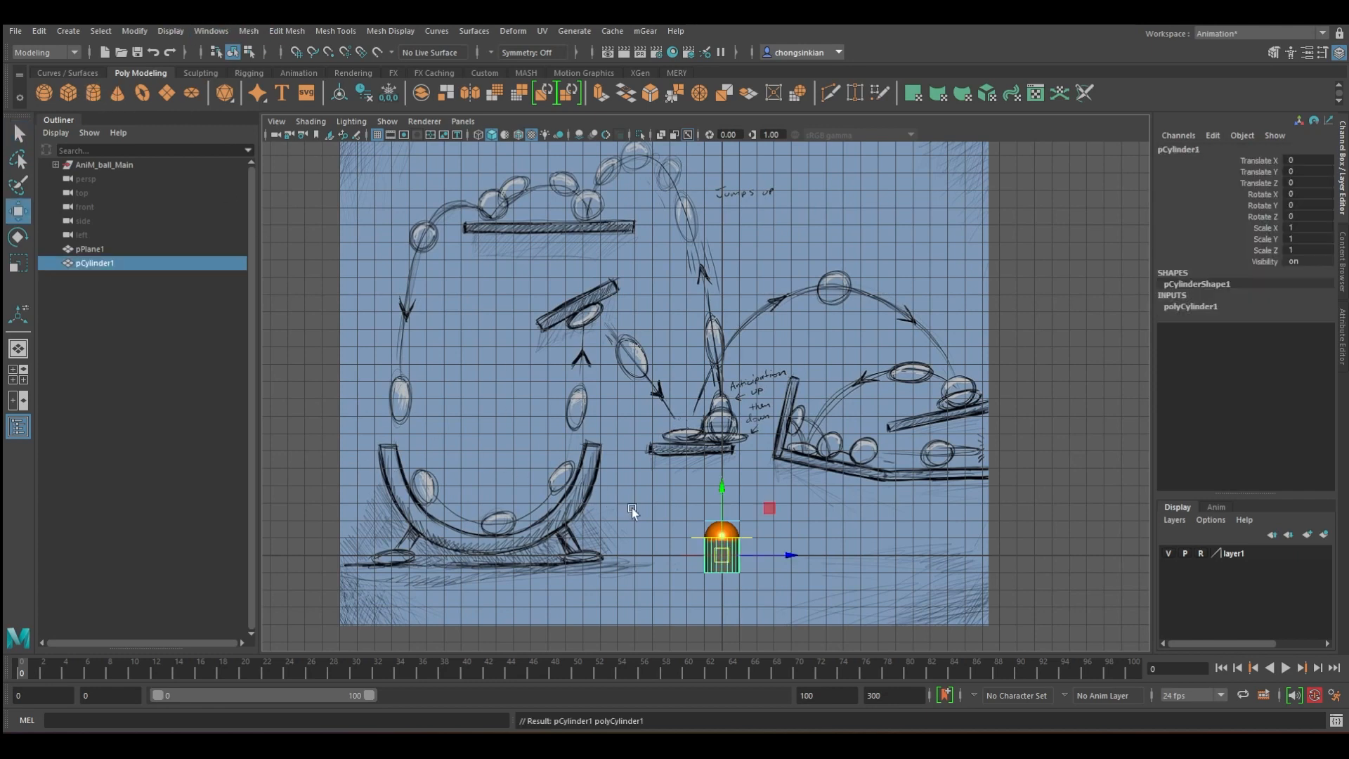
key("e")
left_click_drag(722, 524, 783, 451)
double_click(1301, 216)
key("Return")
Raise the cylinder to about 7.6 on Y and pull it away from the sketch plane in the perspective view.
key("w")
key("space")
mouse_move(701, 303)
left_mouse_down()
mouse_move(828, 300)
mouse_move(1019, 352)
left_mouse_up()
left_click(934, 325)
Select the cylinder's side faces and extrude them outward into a thick ring.
key("q")
left_click(912, 333)
key("w")
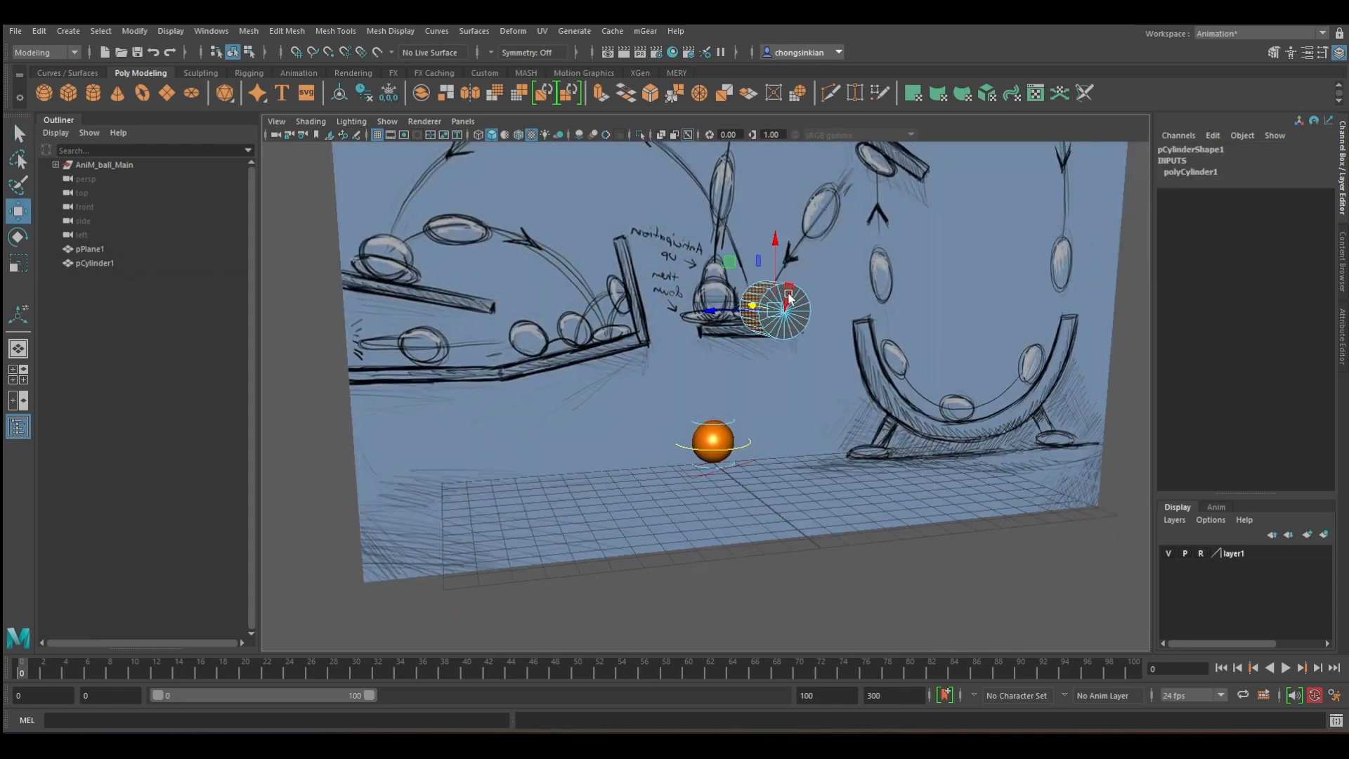
key("e")
key("r")
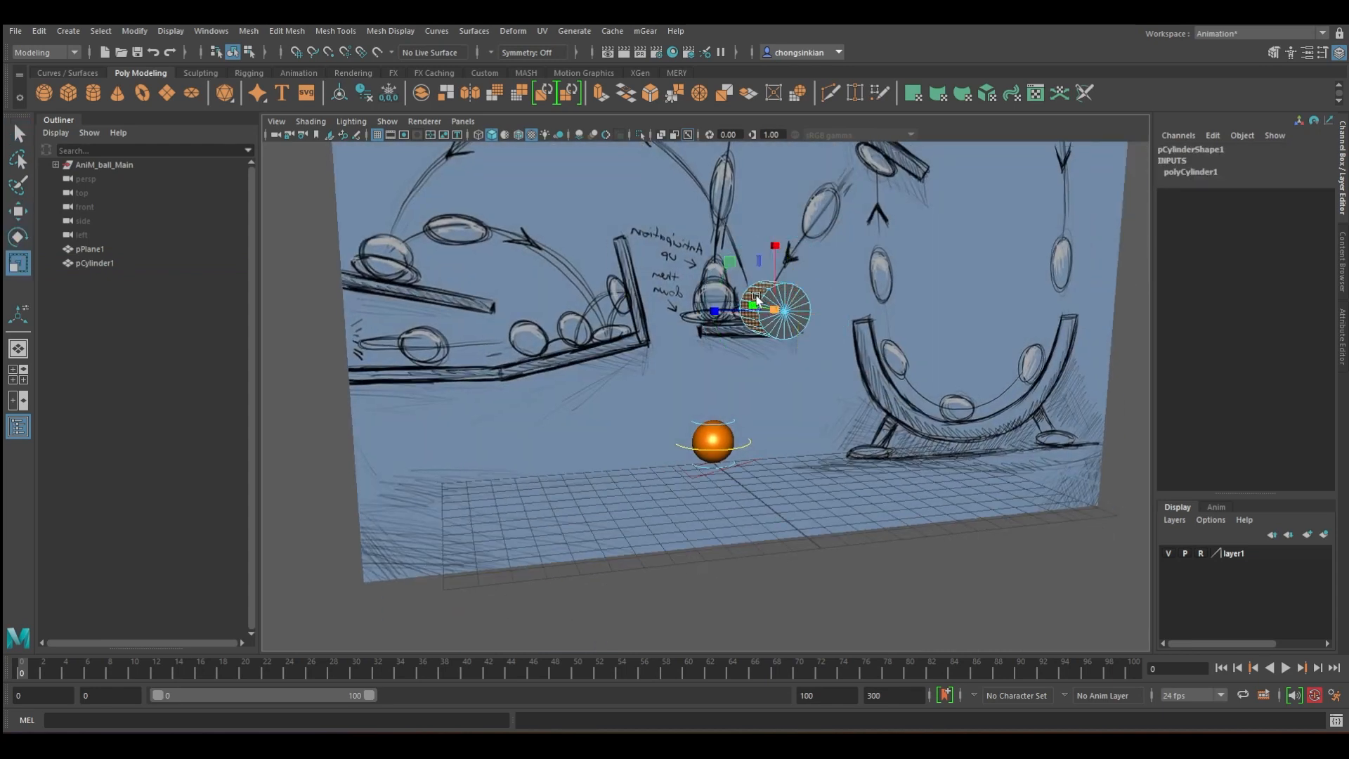
left_click(729, 263)
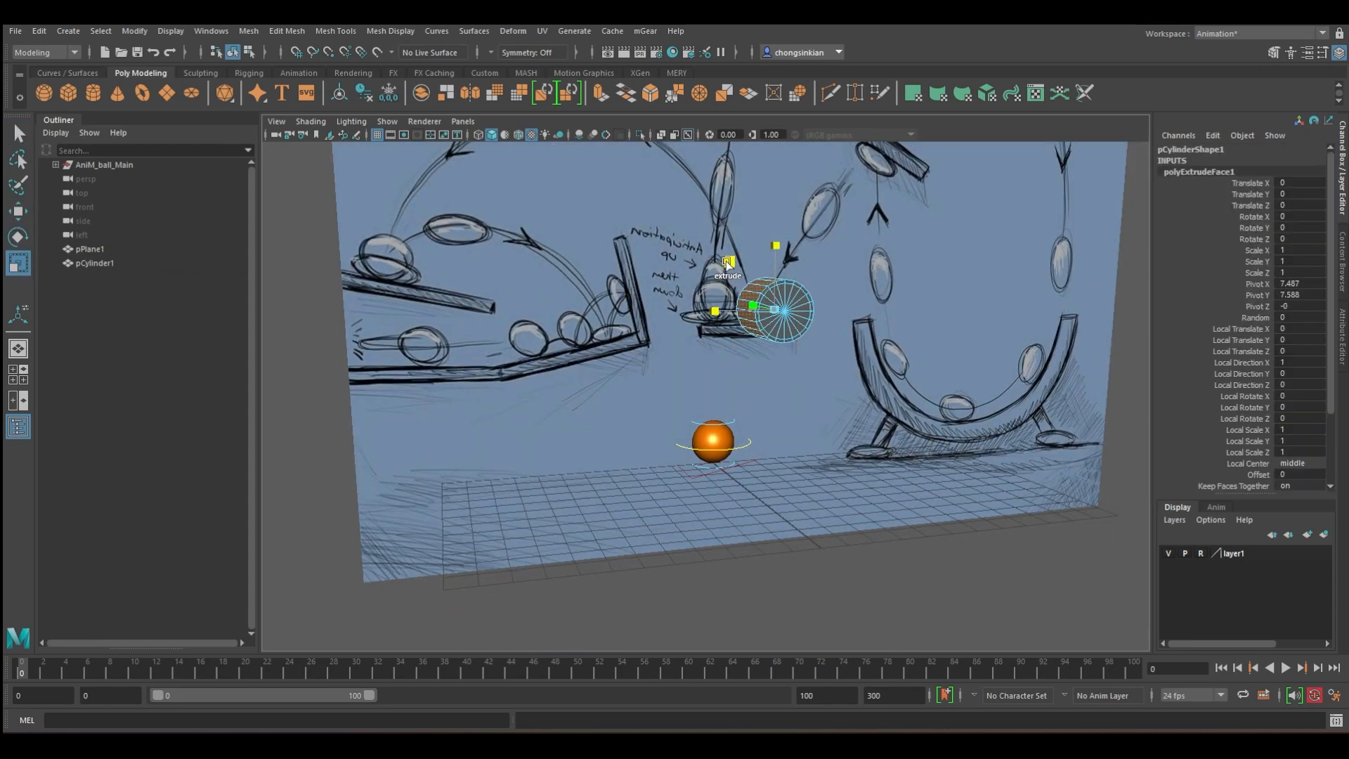
left_click_drag(729, 263, 751, 295, "alt")
right_click(751, 295)
Place the cylinder in front of the sketch at about -8.3 on X and delete the faces of its upper half.
left_click_drag(809, 348, 693, 307, "alt")
key("space")
right_click_drag(704, 364, 692, 405)
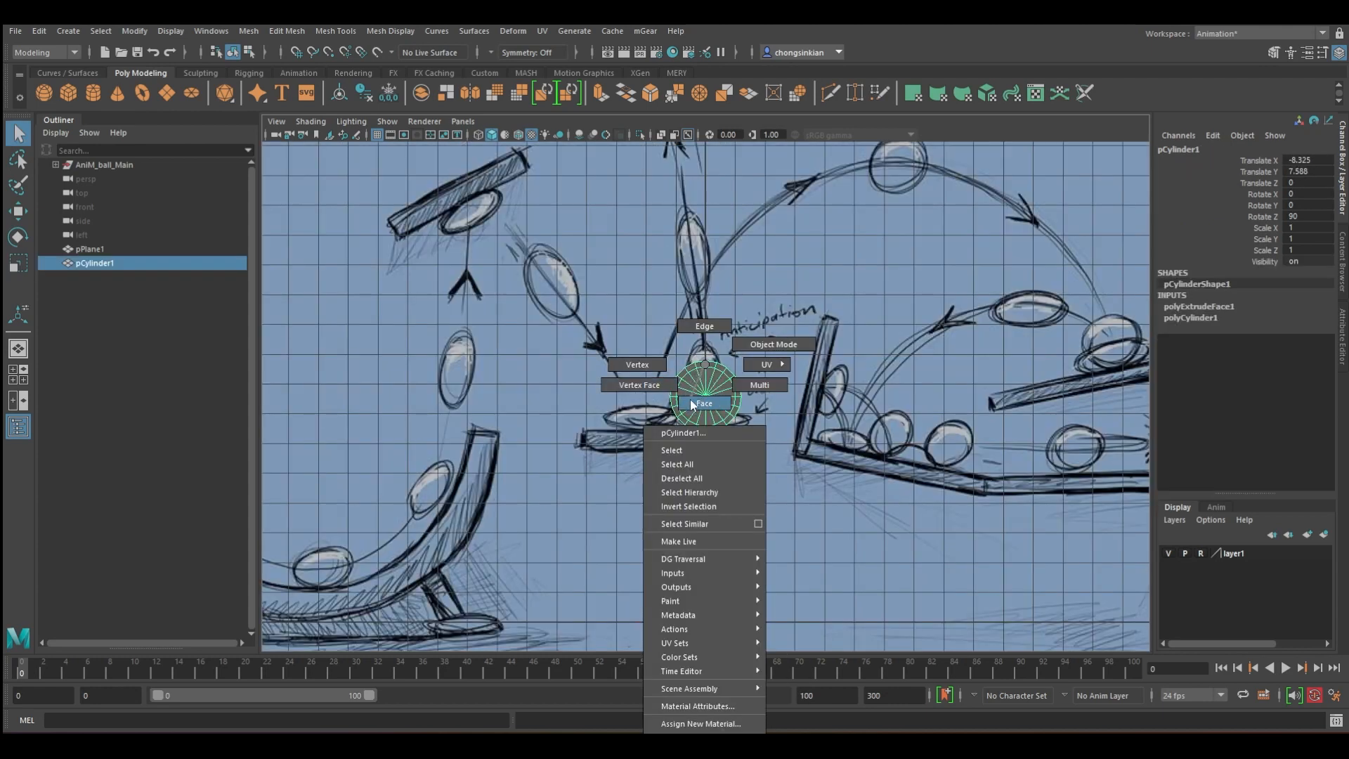
left_click_drag(626, 338, 793, 392)
key("Delete")
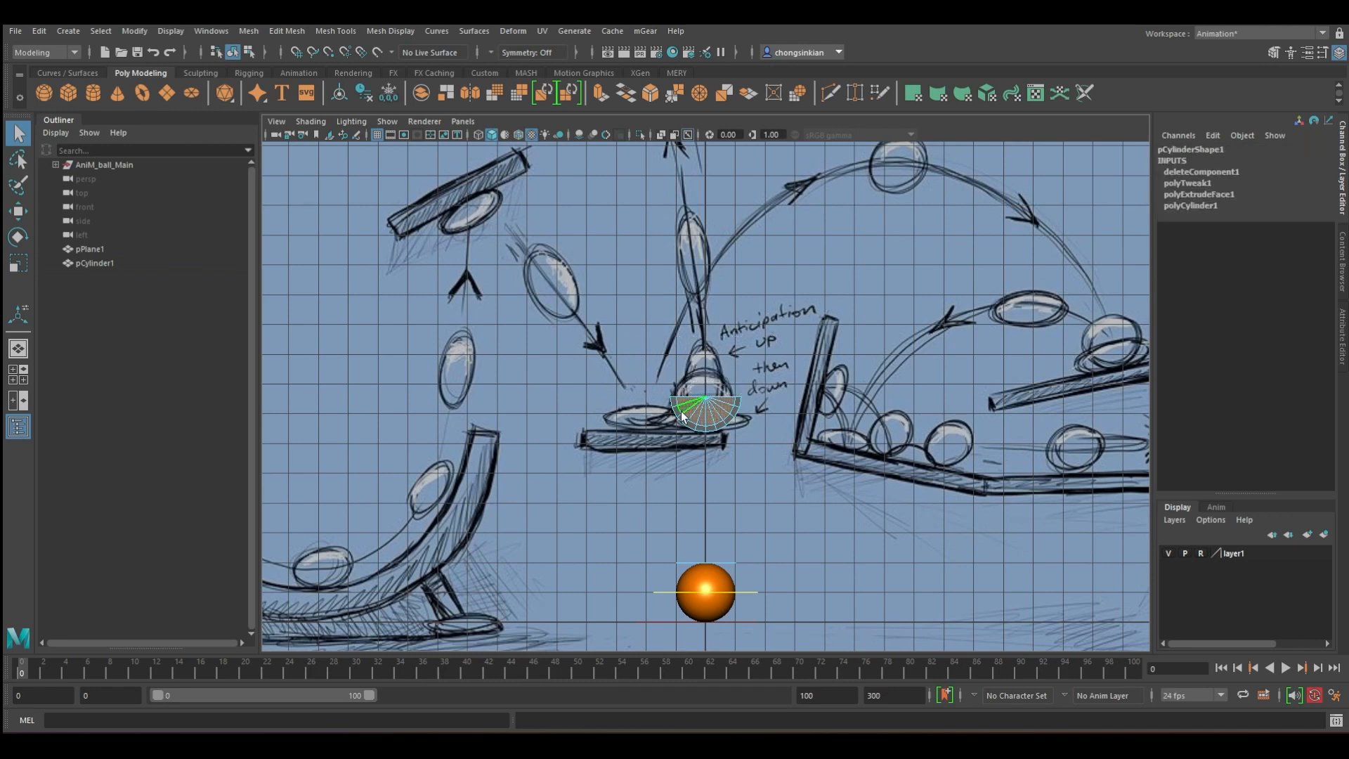
Remove the remaining end cap faces inside the half ring and switch to edge selection in the perspective view.
right_click_drag(723, 412, 723, 321)
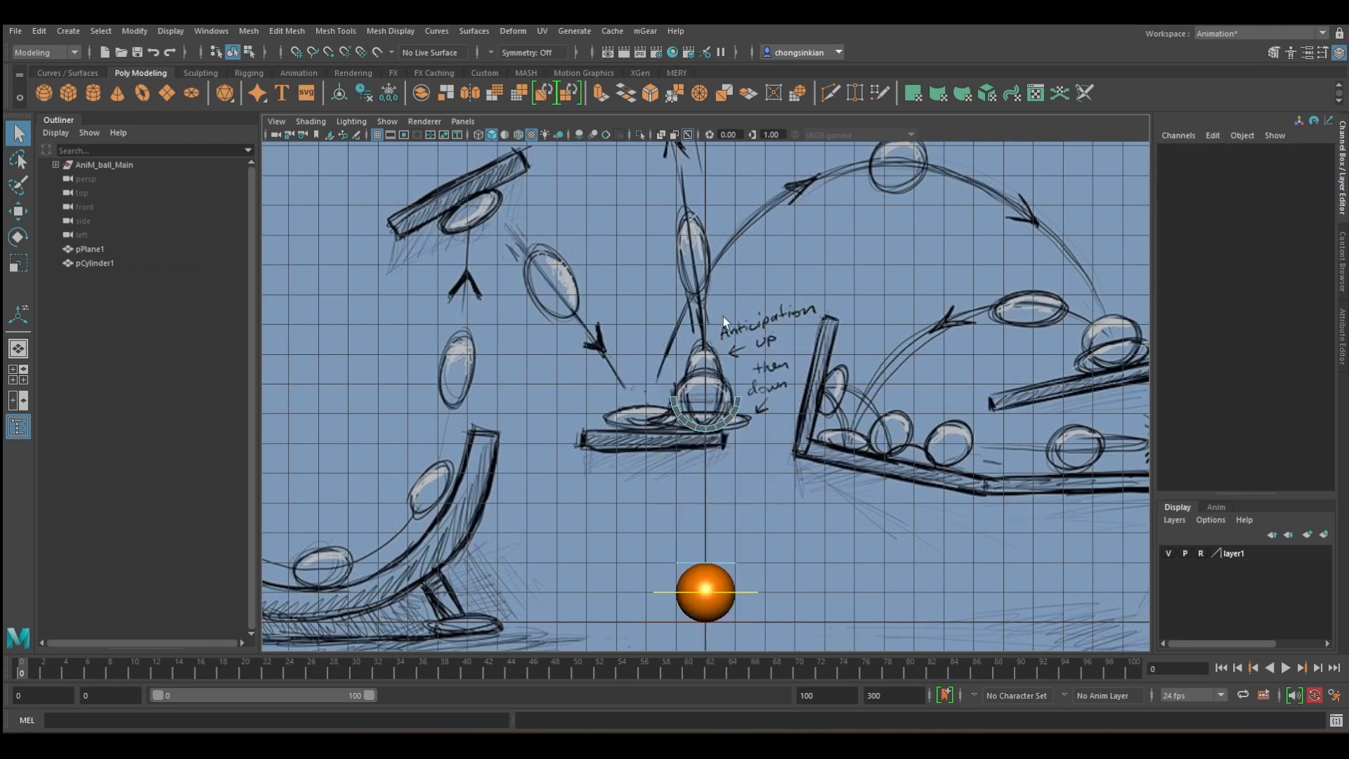
key("space")
left_click_drag(674, 411, 746, 380)
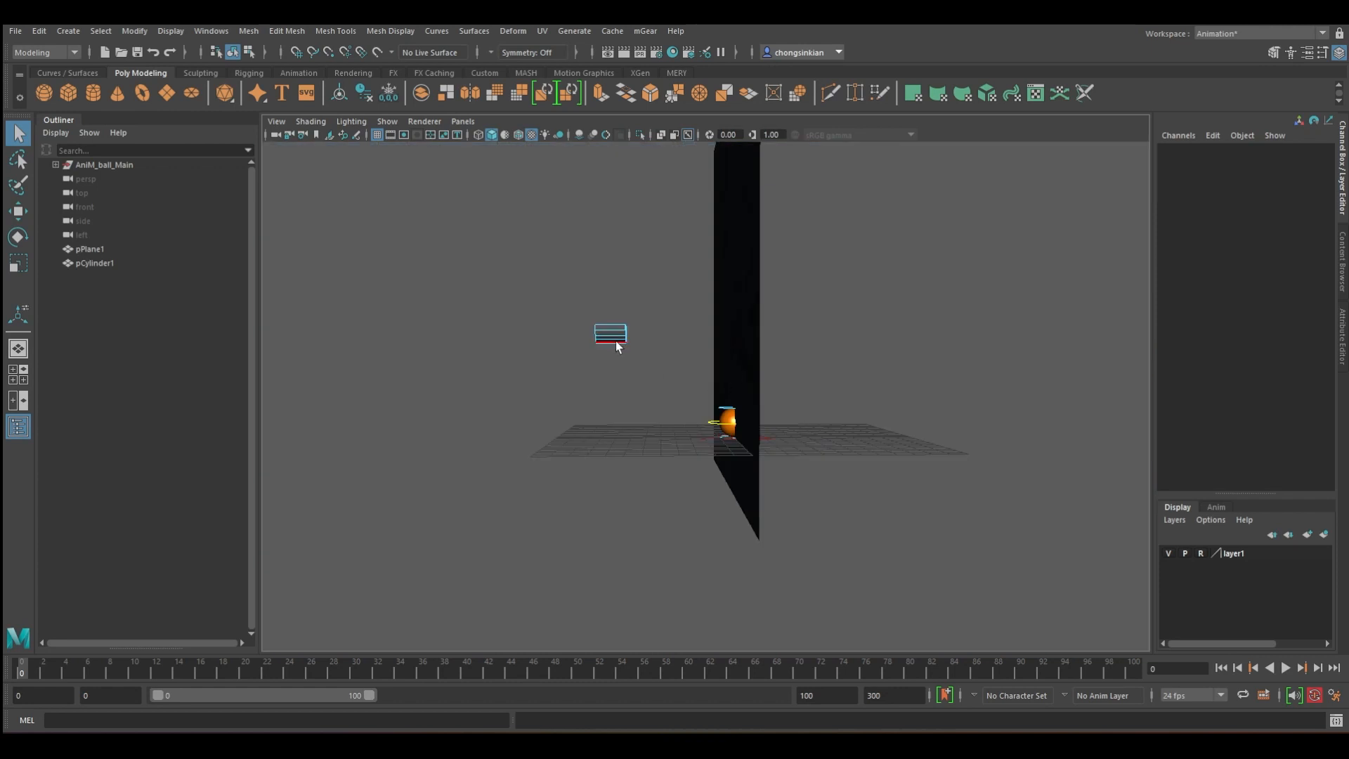
Select the open border edges at both ends of the half-pipe and bridge them to close its inner surface.
left_click(616, 346)
key("f")
left_click_drag(611, 332, 573, 355, "alt")
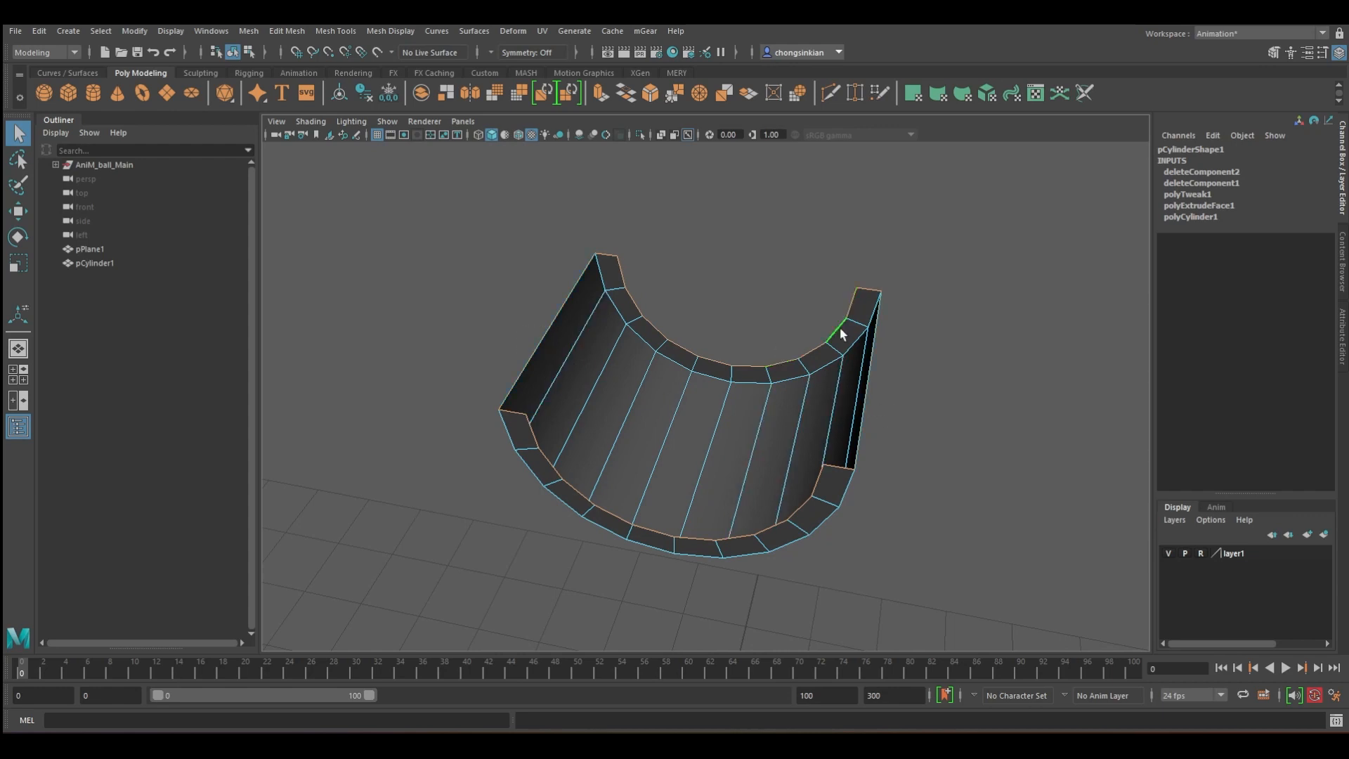
left_click(69, 51)
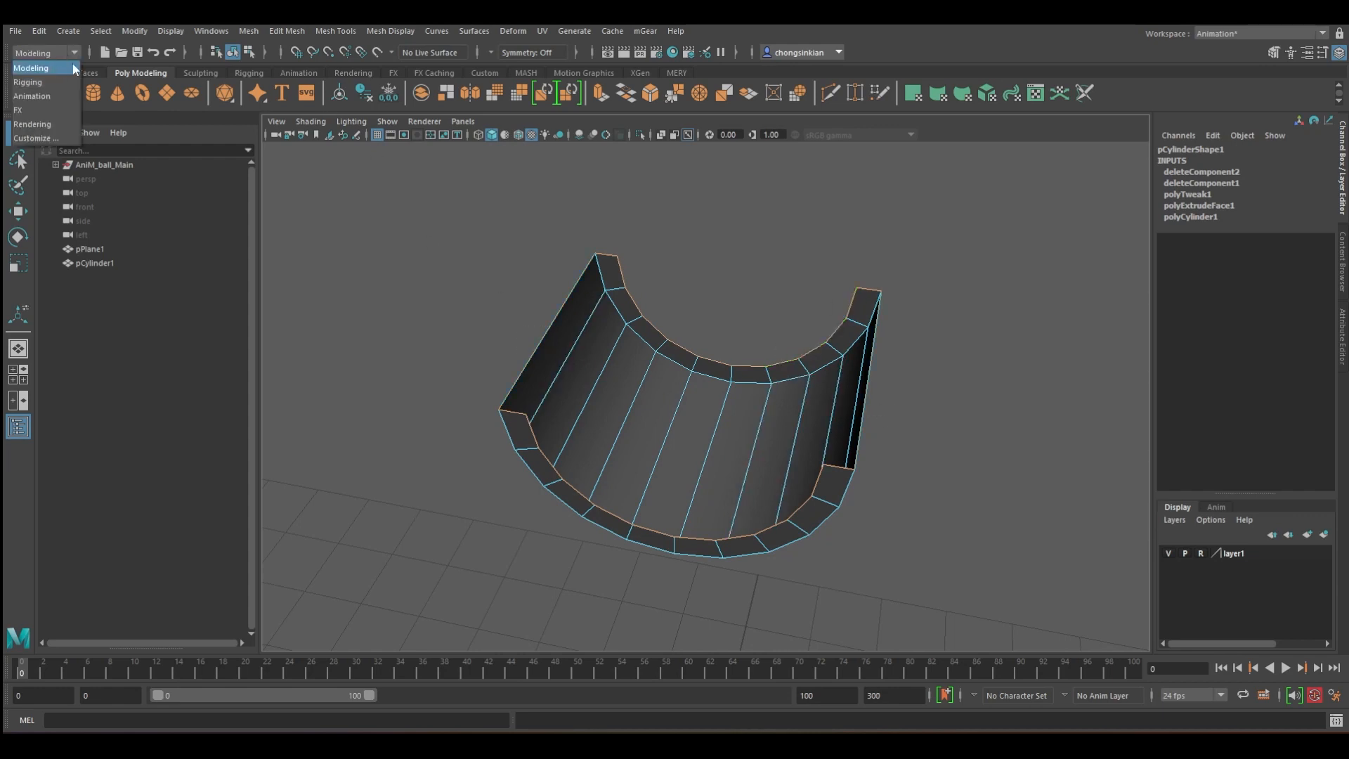
left_click(286, 31)
left_click(304, 101)
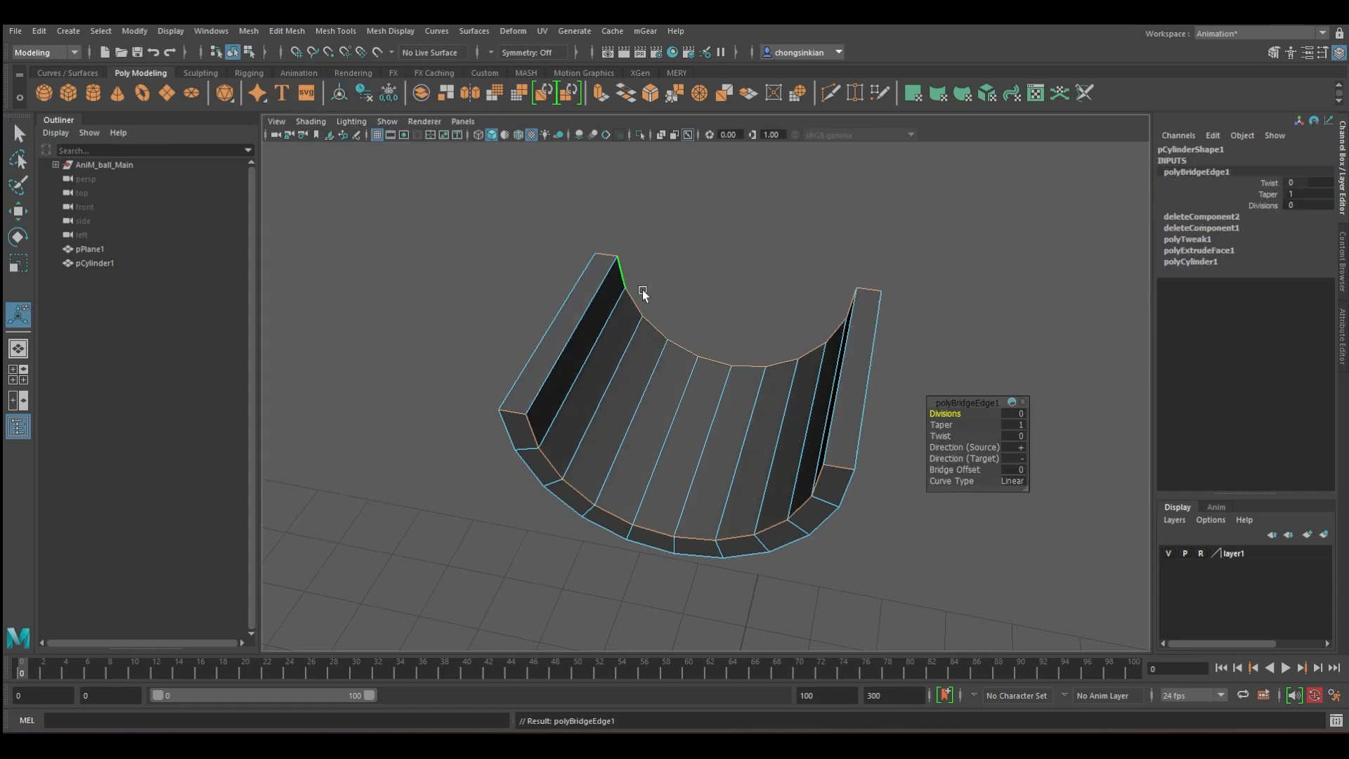
Return to object mode, move the half-pipe onto the sketch's U-shaped ramp in the side view, and scale it to about 4.7.
right_click_drag(690, 391, 764, 346)
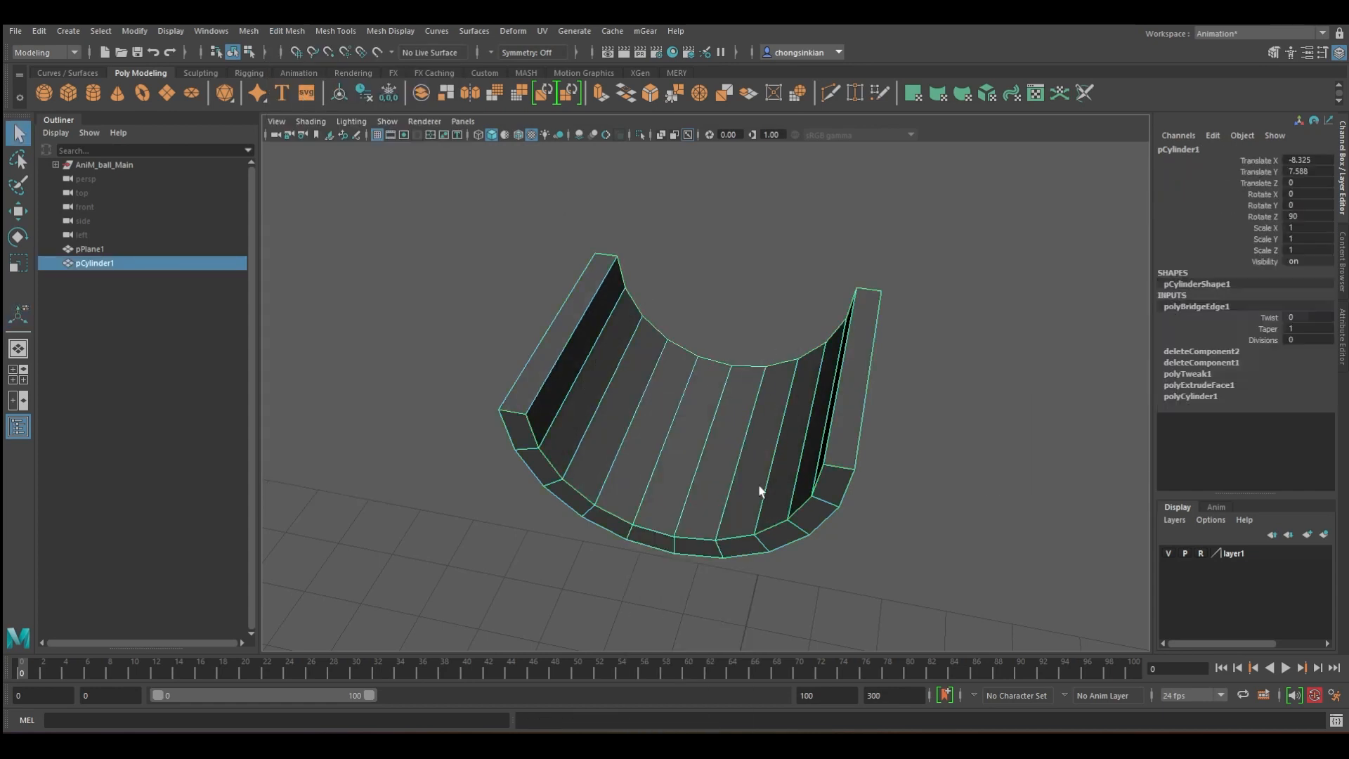
key("space")
left_click_drag(673, 445, 690, 448)
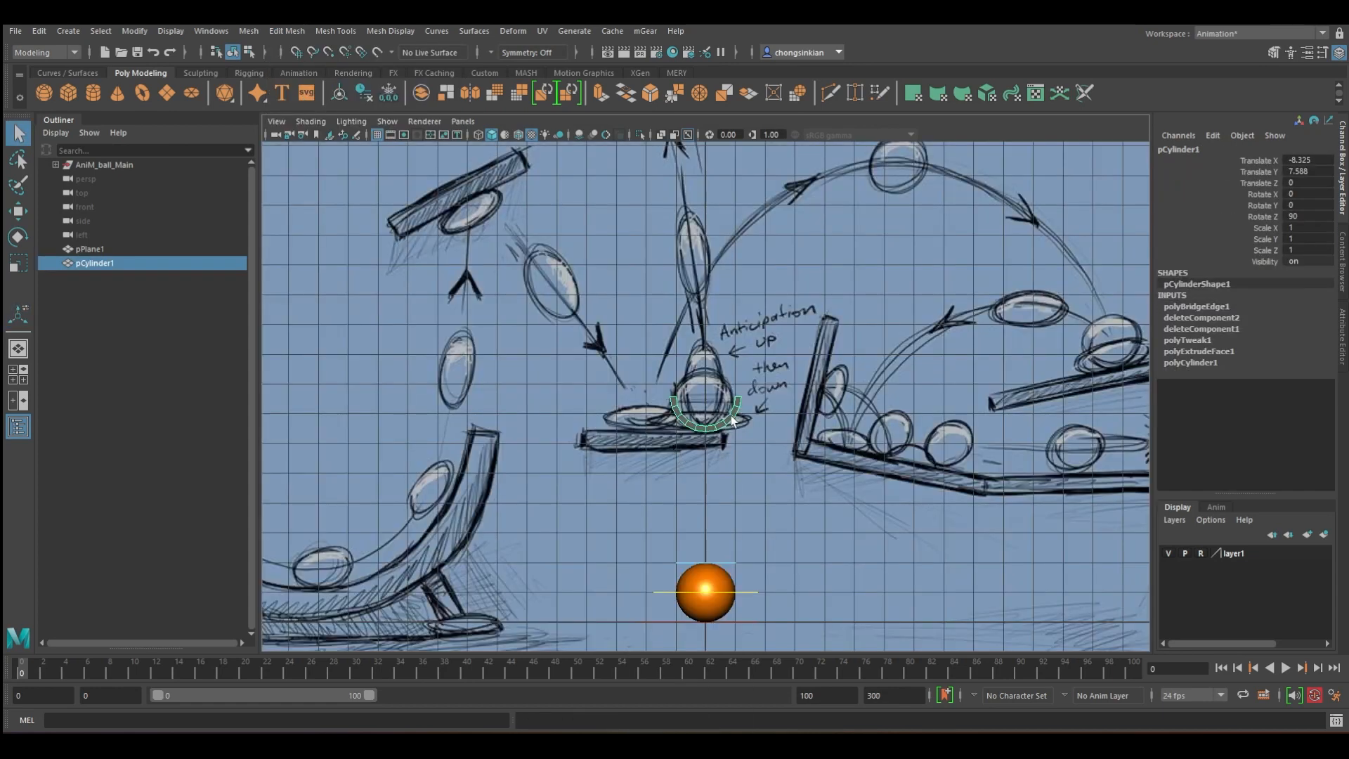
left_click_drag(964, 309, 639, 378)
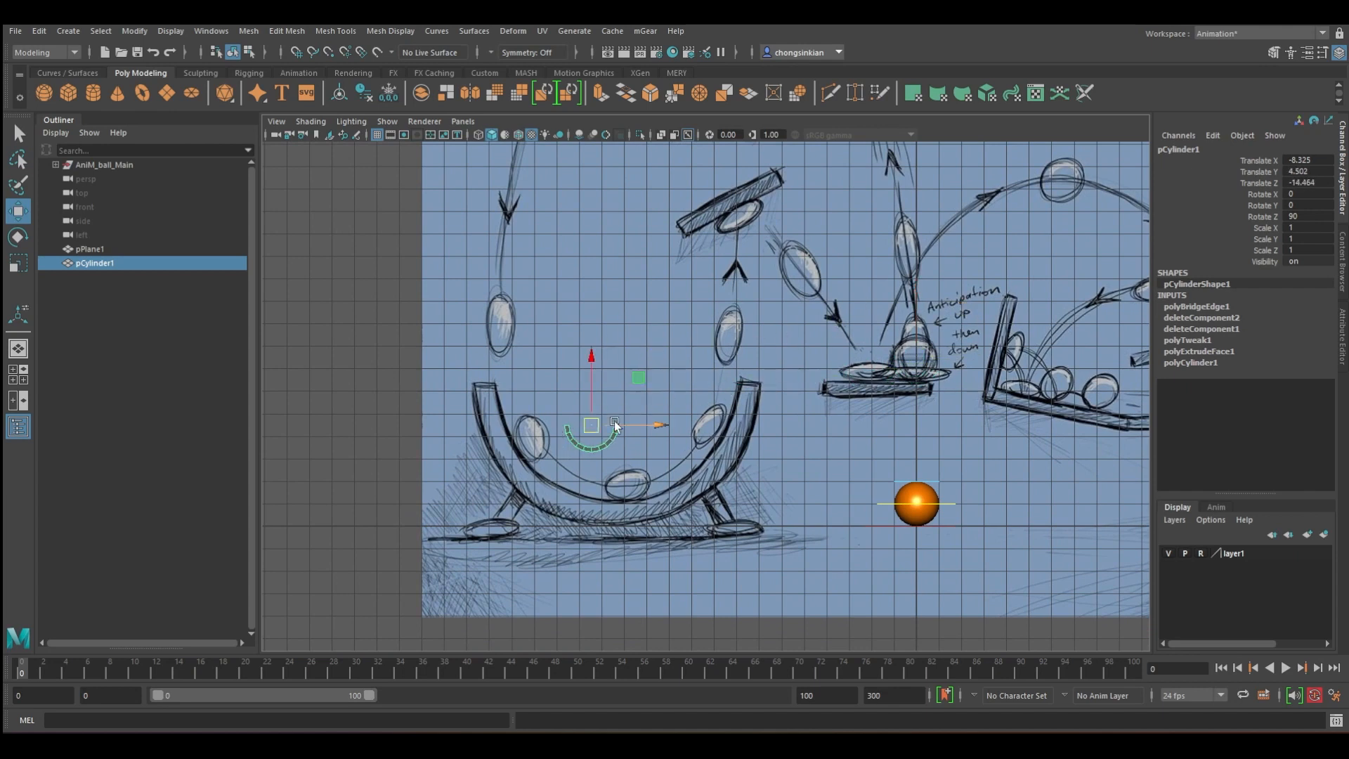
key("r")
left_click_drag(591, 427, 806, 434)
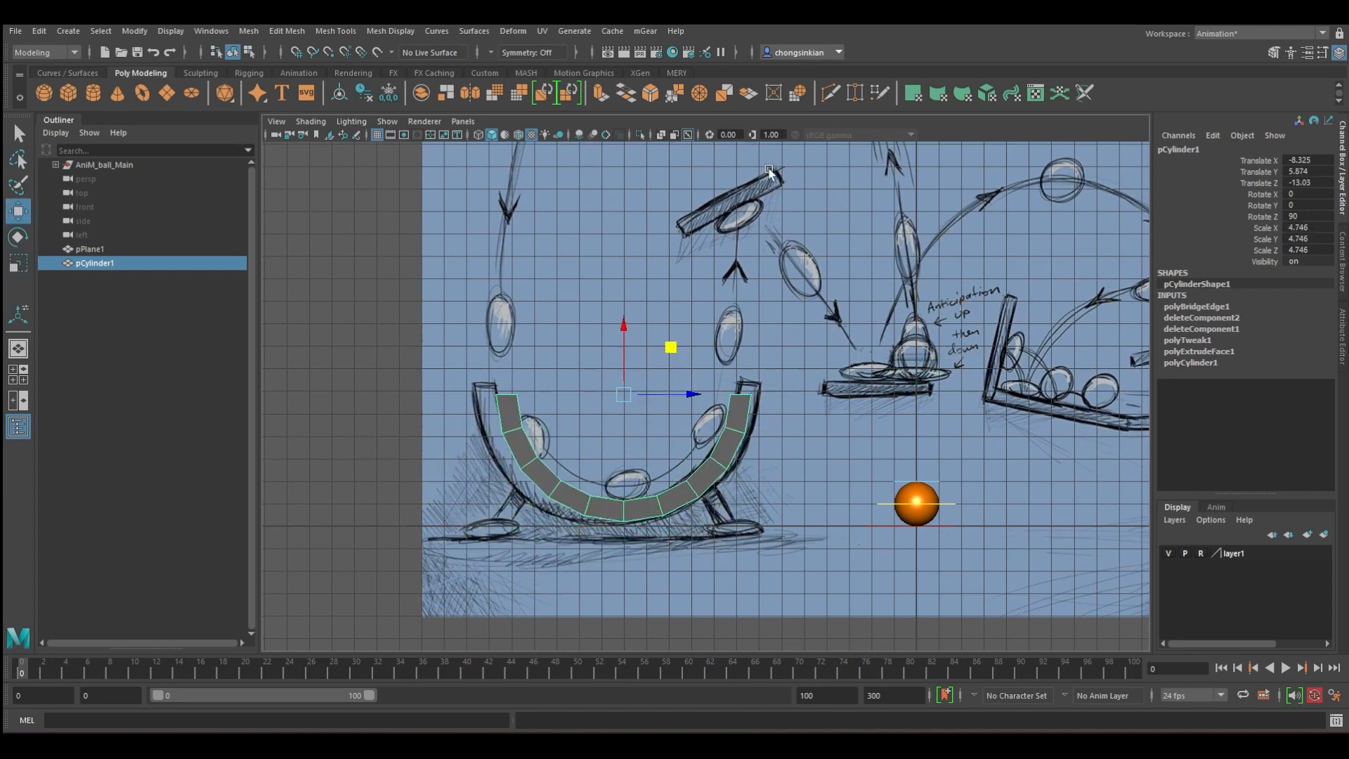
Turn on X-ray display and fit the half-pipe to the drawn ramp at about 5.1 scale, with Scale Z about 5.4.
left_click(674, 134)
left_click_drag(671, 347, 663, 343)
key("r")
middle_click_drag(663, 343, 722, 399)
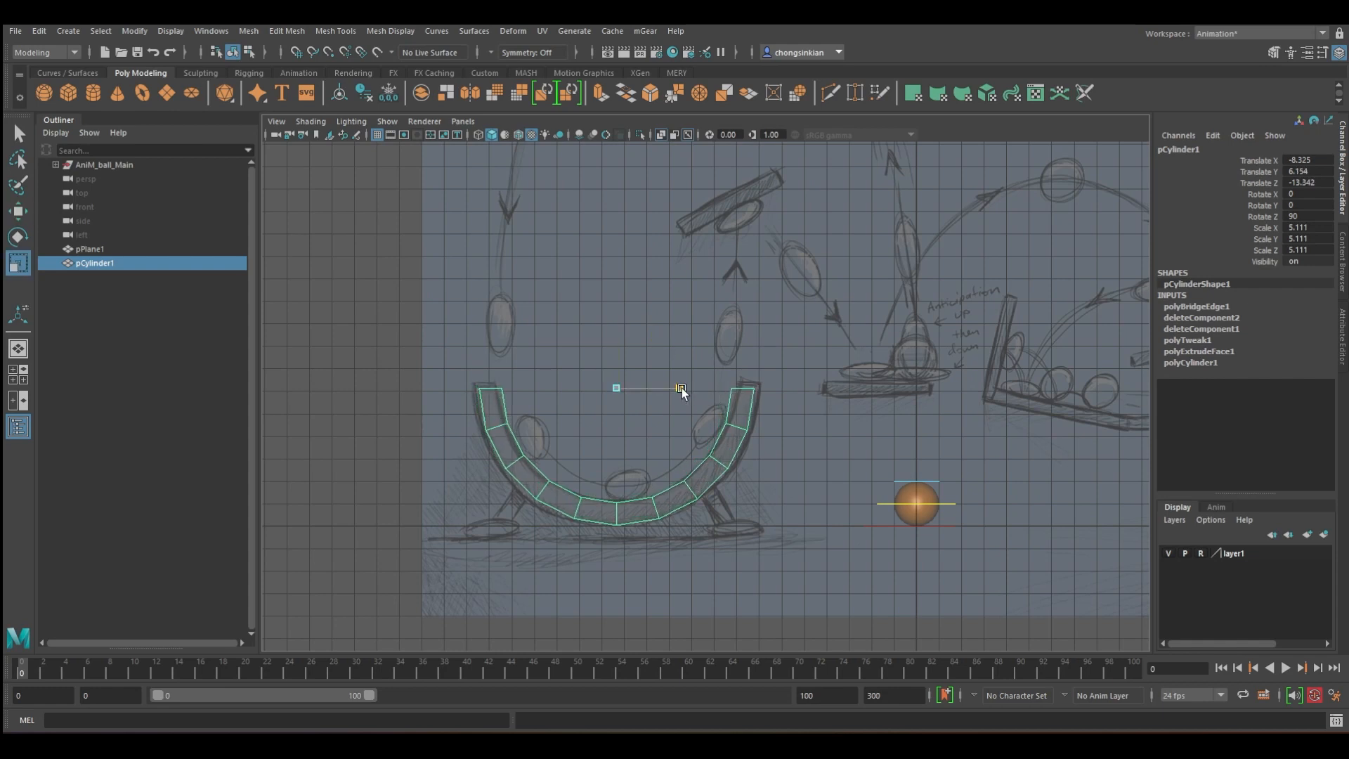
left_click_drag(681, 387, 683, 384)
key("w")
key("q")
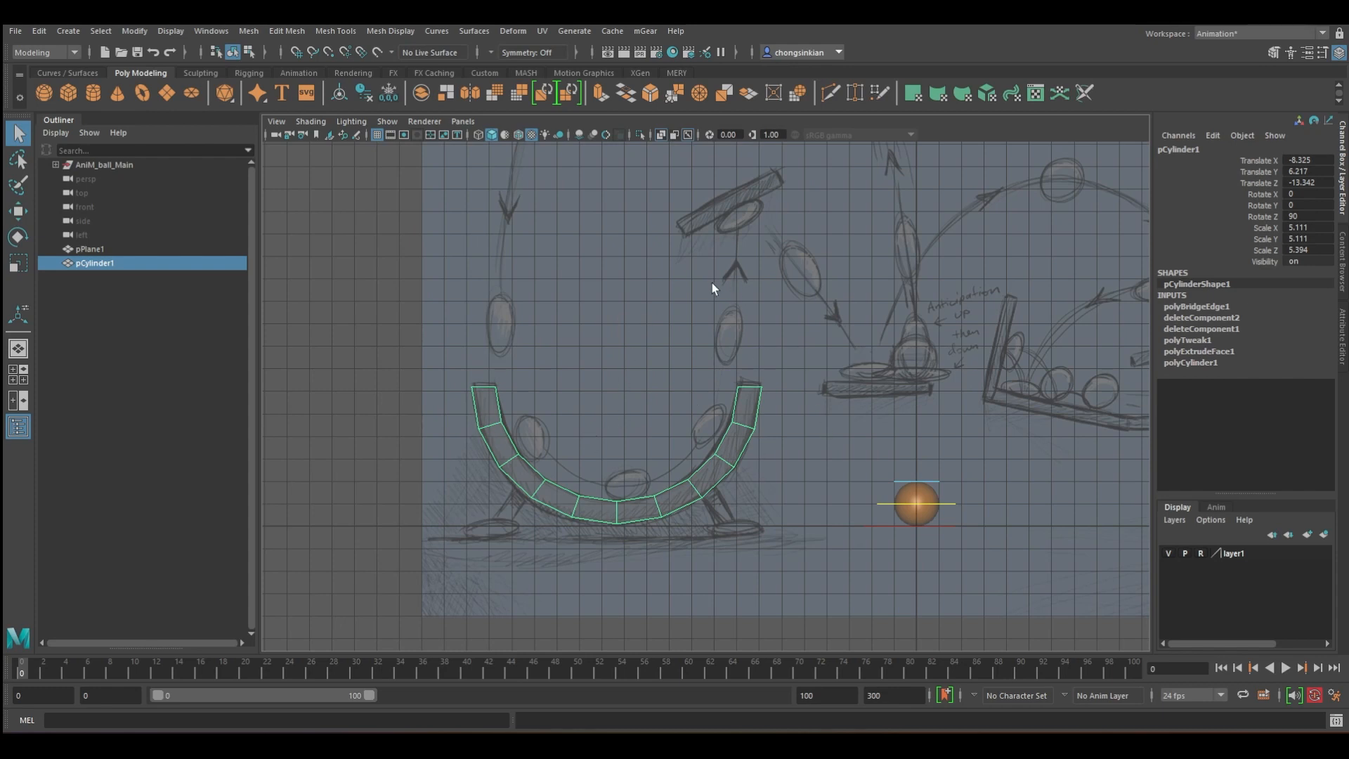
Create a cube and shape it into a thin plank over the sketch's top platform, with Scale Y about 0.52.
scroll(711, 282, "down", 2)
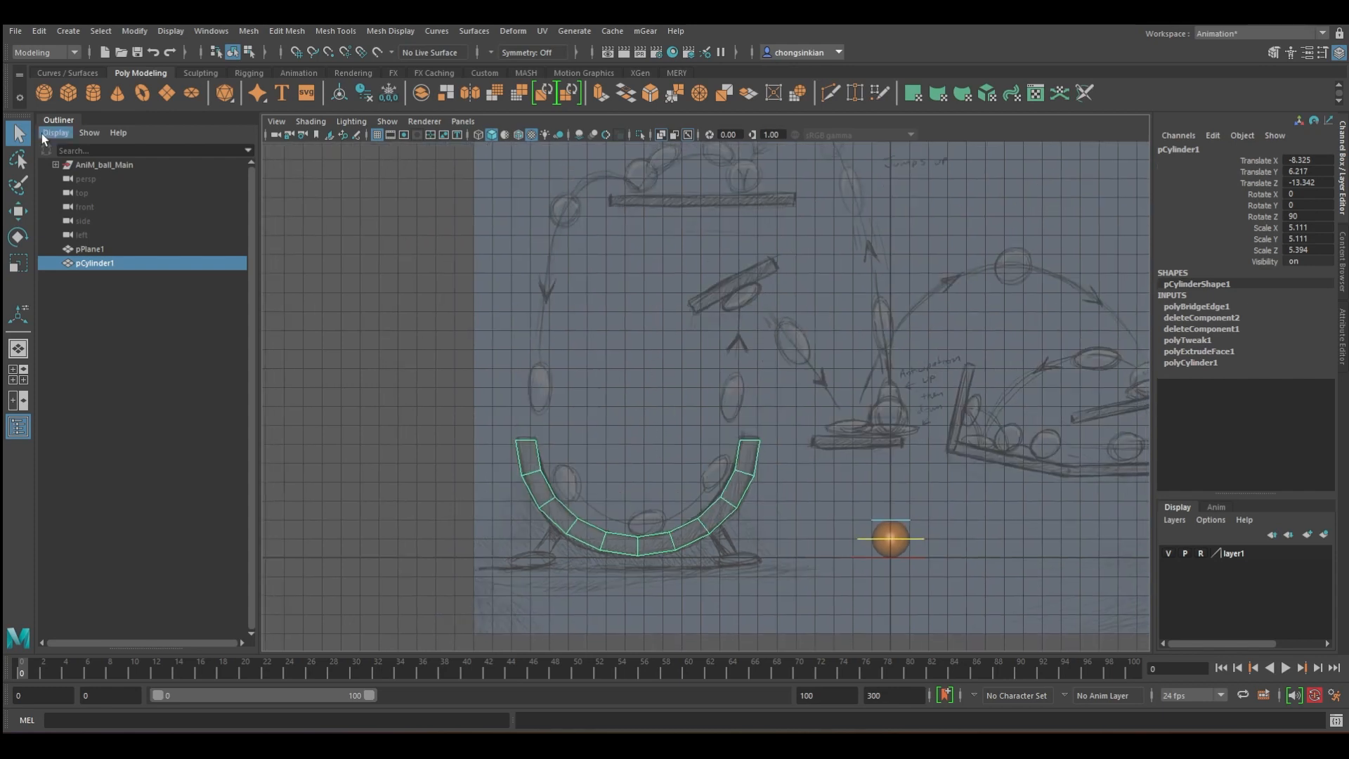
left_click(68, 92)
key("w")
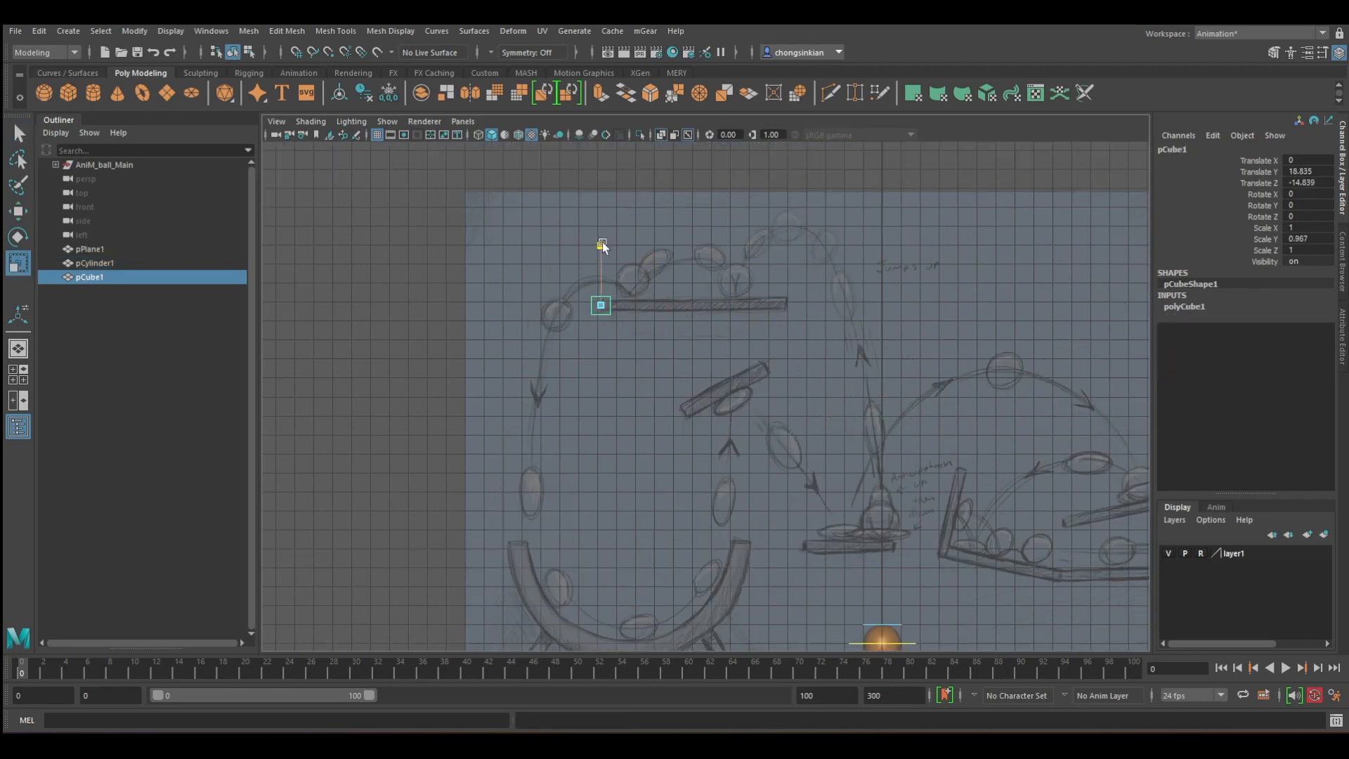
left_click_drag(603, 244, 849, 305)
key("w")
key("F9")
key("F8")
Duplicate the plank onto the sketch's tilted platform, rotated about -26 degrees on X and shortened to about 0.51 on Z.
left_click_drag(656, 257, 750, 375, "shift")
key("e")
key("w")
key("r")
left_click_drag(751, 377, 721, 390)
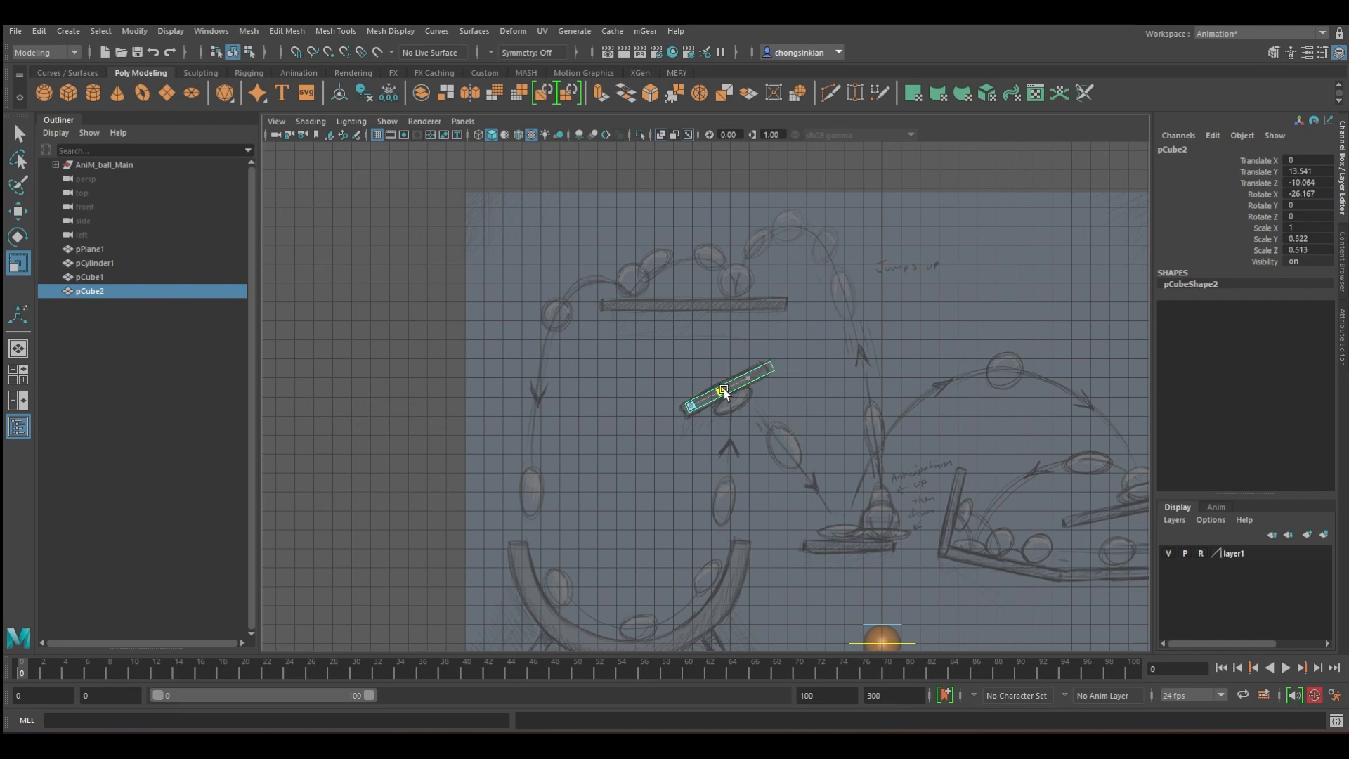
Duplicate the plank onto the small platform above the ball, rotated about 1 degree on X with Scale Z about 0.47.
key("w")
mouse_move(714, 345)
left_mouse_down("shift")
mouse_move(871, 526)
mouse_move(871, 552)
left_mouse_up("shift")
key("e")
key("r")
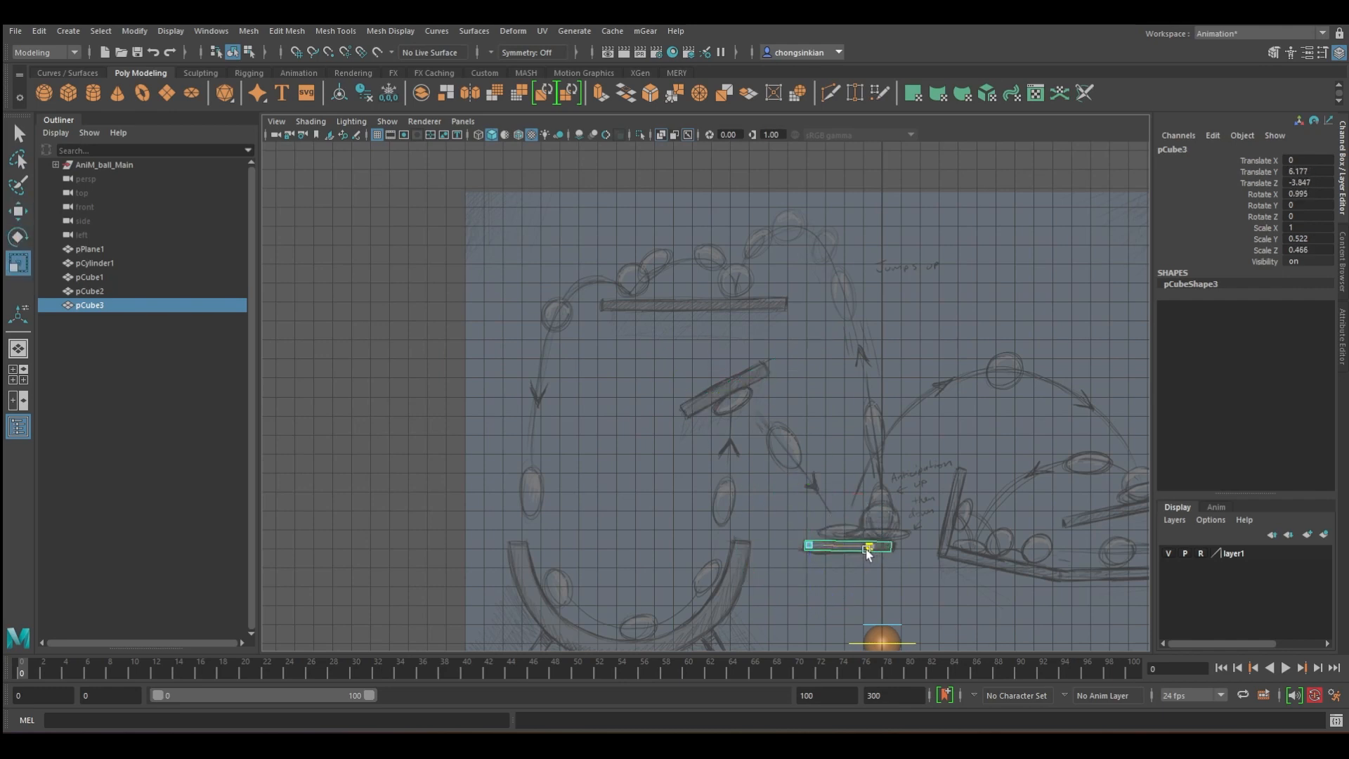
Duplicate the plank onto the short sloping ramp near the sketch's right edge and rotate it to match the drawn slope.
key("w")
mouse_move(857, 498)
left_mouse_down("shift")
mouse_move(968, 508)
mouse_move(1089, 463)
mouse_move(1119, 480)
left_mouse_up("shift")
middle_click_drag(1119, 480, 883, 447, "alt")
key("e")
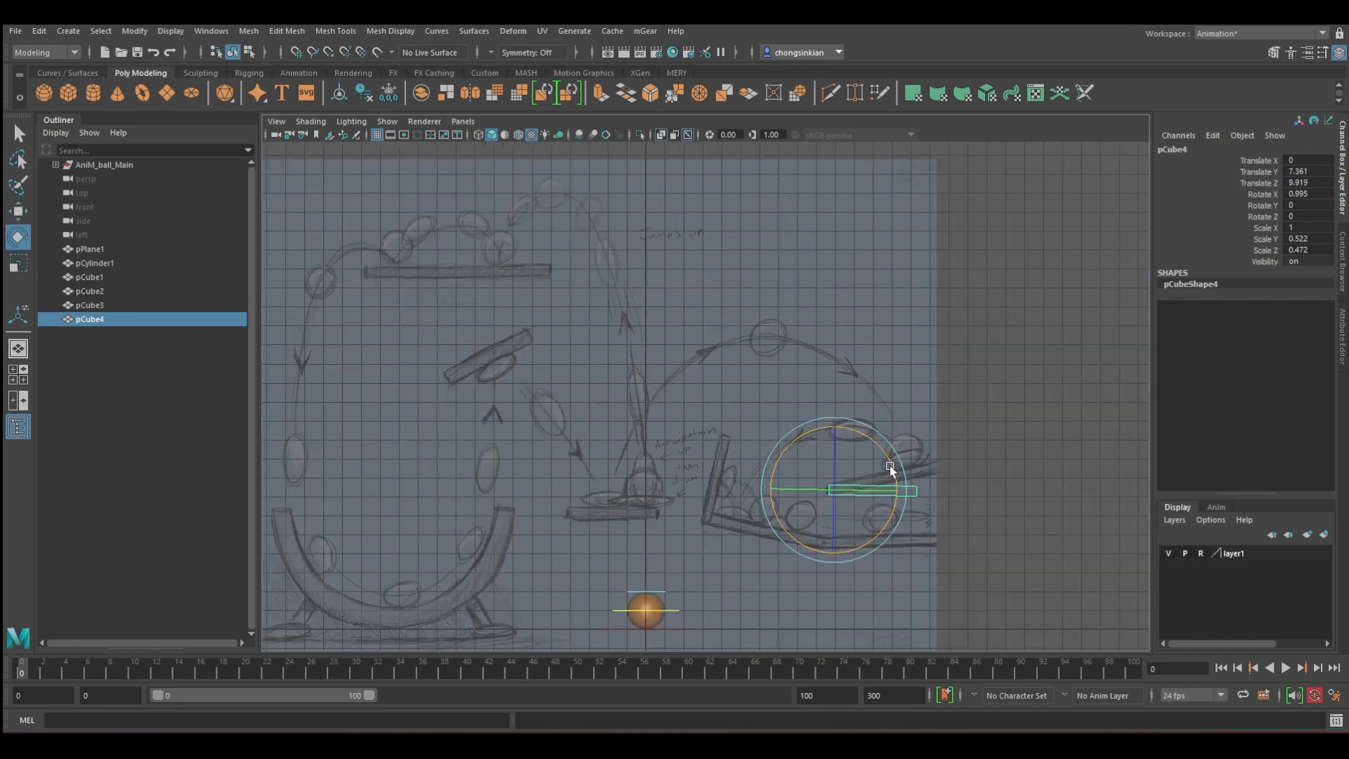
left_click_drag(892, 466, 885, 452)
Duplicate the plank again and move, rotate and scale it to match the steep wall at the start of the drawn floor.
mouse_move(896, 475)
left_mouse_down()
mouse_move(914, 471)
mouse_move(872, 504)
mouse_move(768, 376)
mouse_move(702, 492)
mouse_move(707, 507)
mouse_move(717, 488)
left_mouse_up()
key("w")
key("e")
key("r")
key("q")
Insert an edge loop near the lower end of the steep wall plank.
right_click(719, 476, "shift")
right_click_drag(719, 476, 618, 400, "shift")
key("q")
Select the face at the wall plank's base in perspective and extrude it along the sketch's sloping floor section.
key("space")
mouse_move(734, 505)
left_mouse_down()
mouse_move(735, 471)
mouse_move(735, 487)
left_mouse_up()
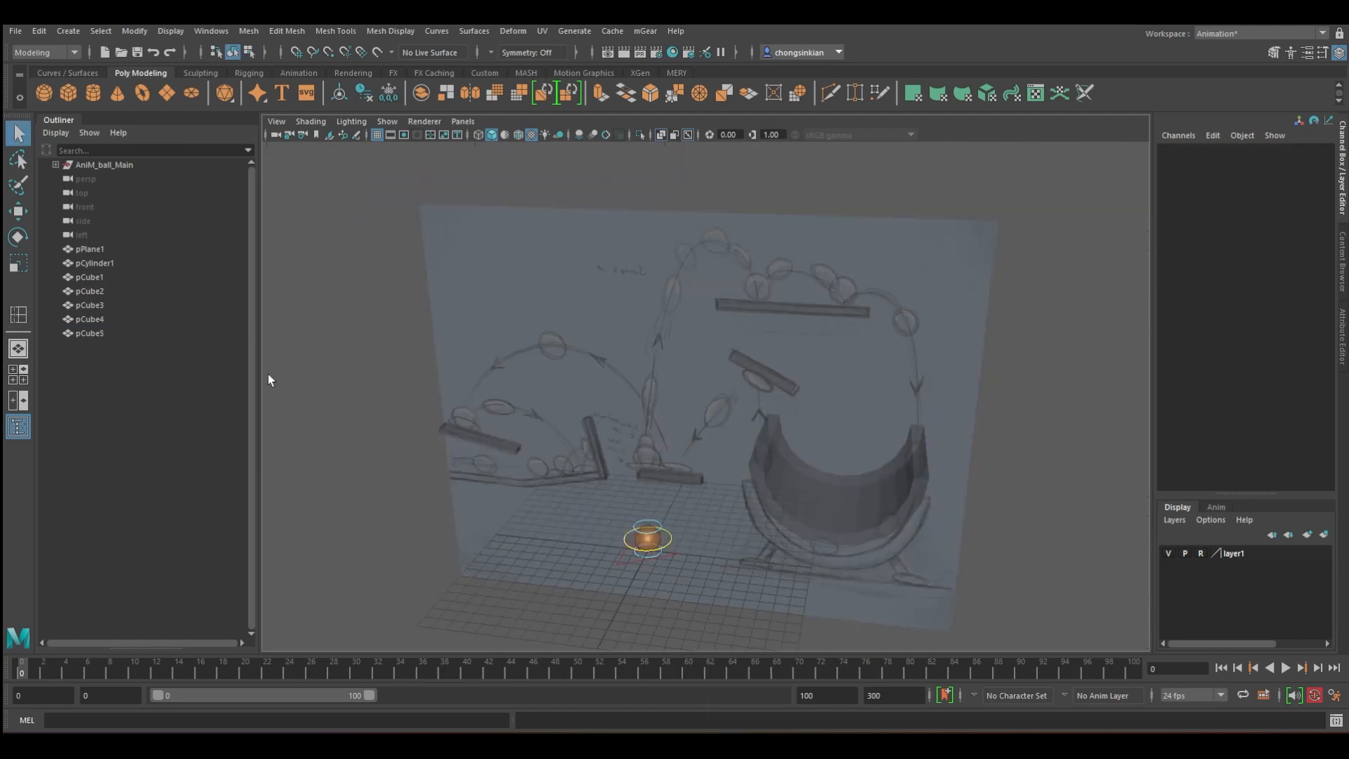
right_click_drag(789, 364, 795, 403)
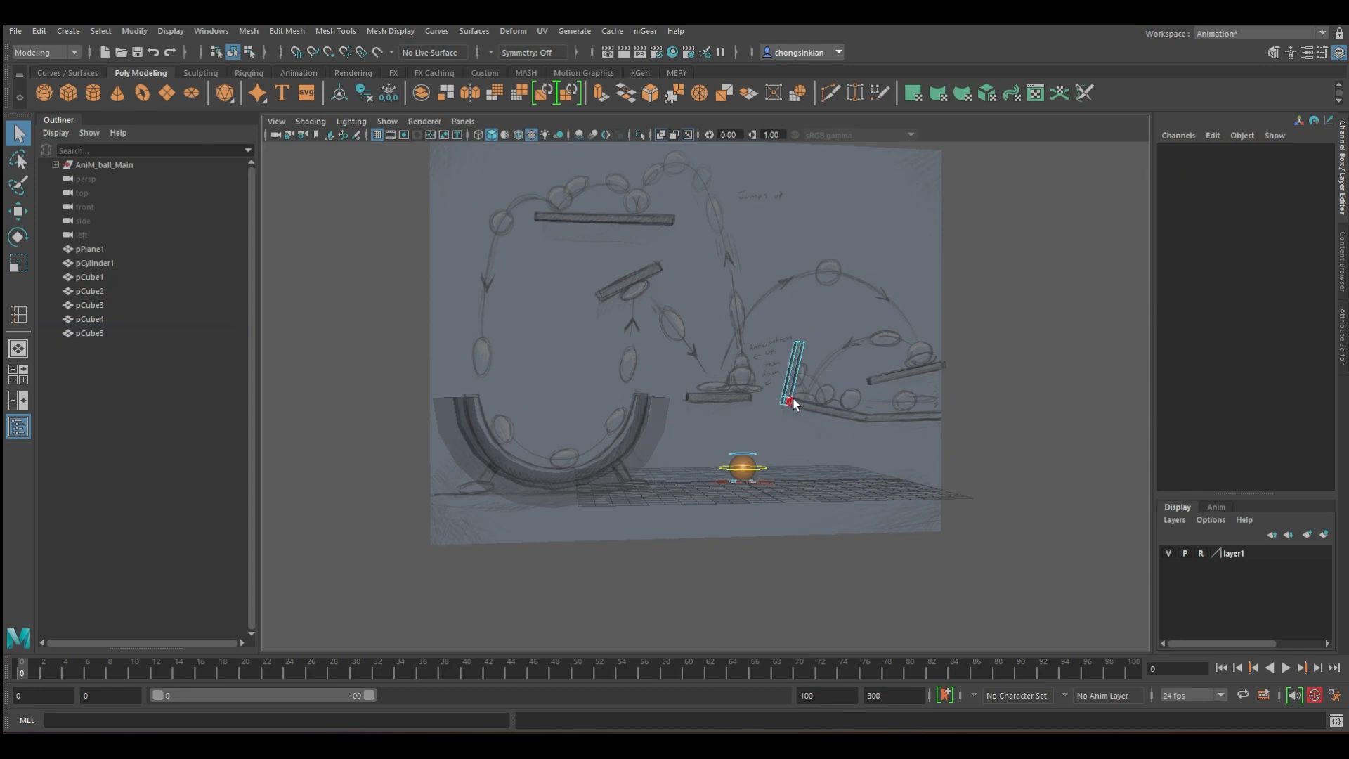
left_click_drag(811, 404, 745, 420, "alt")
left_click(792, 411)
key("w")
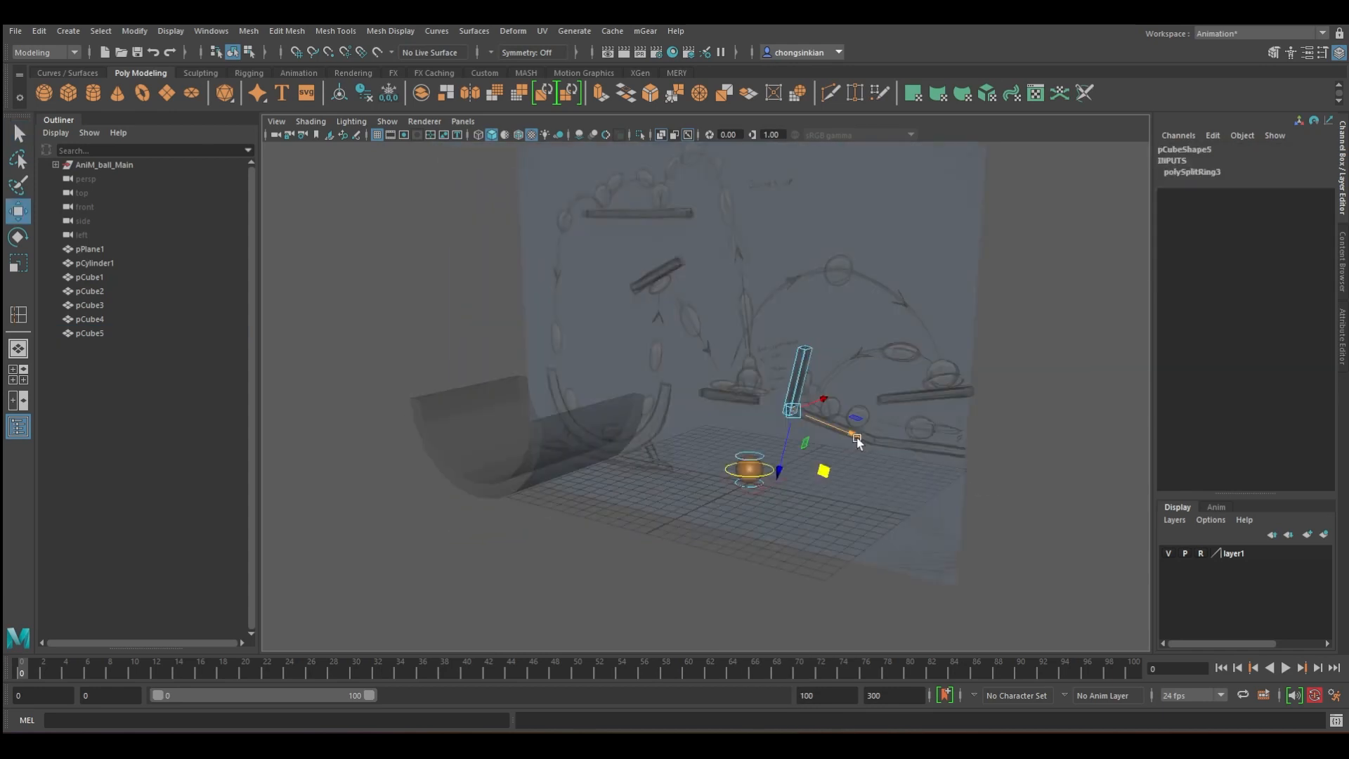
left_click_drag(857, 441, 922, 441, "shift")
key("space")
left_click_drag(922, 440, 868, 412)
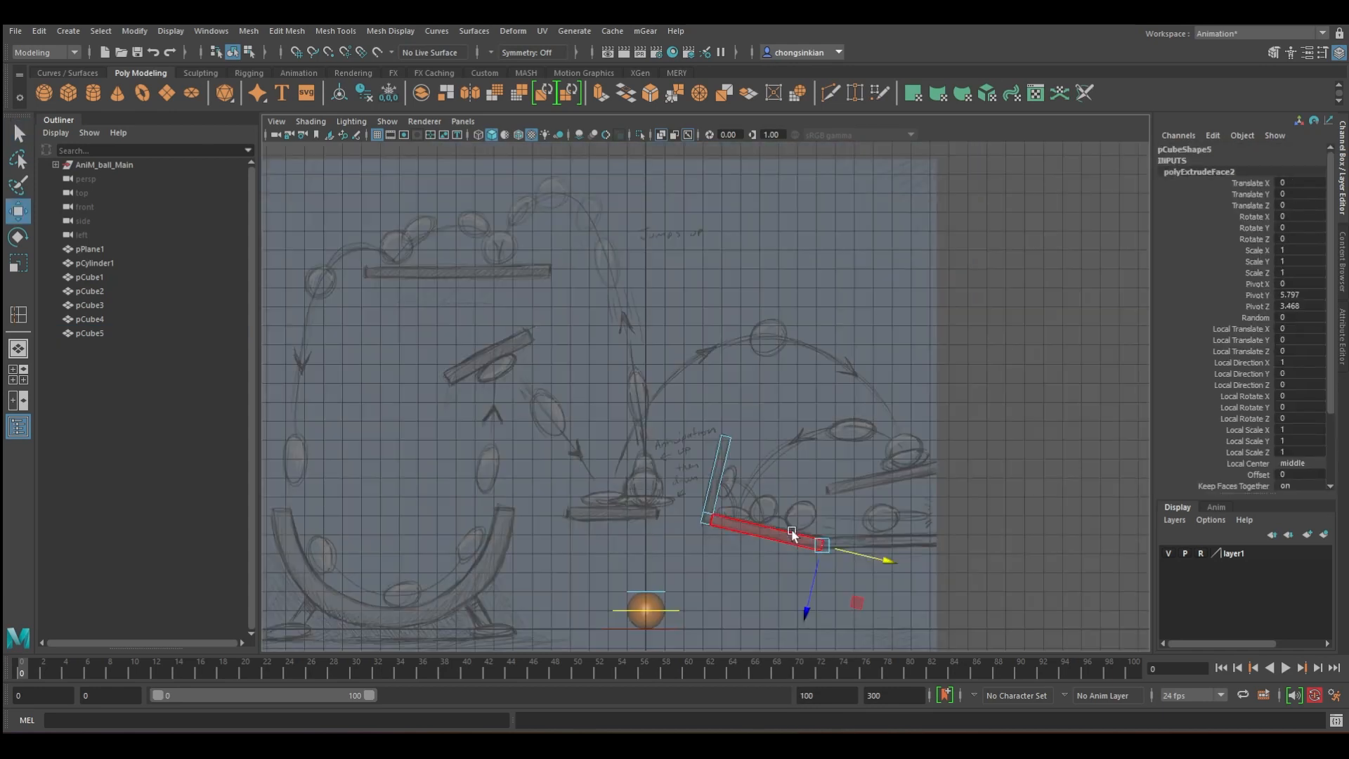
Adjust the angle of the floor's end face and extrude it again along the nearly level section past the sketch's edge.
left_click(805, 611)
key("e")
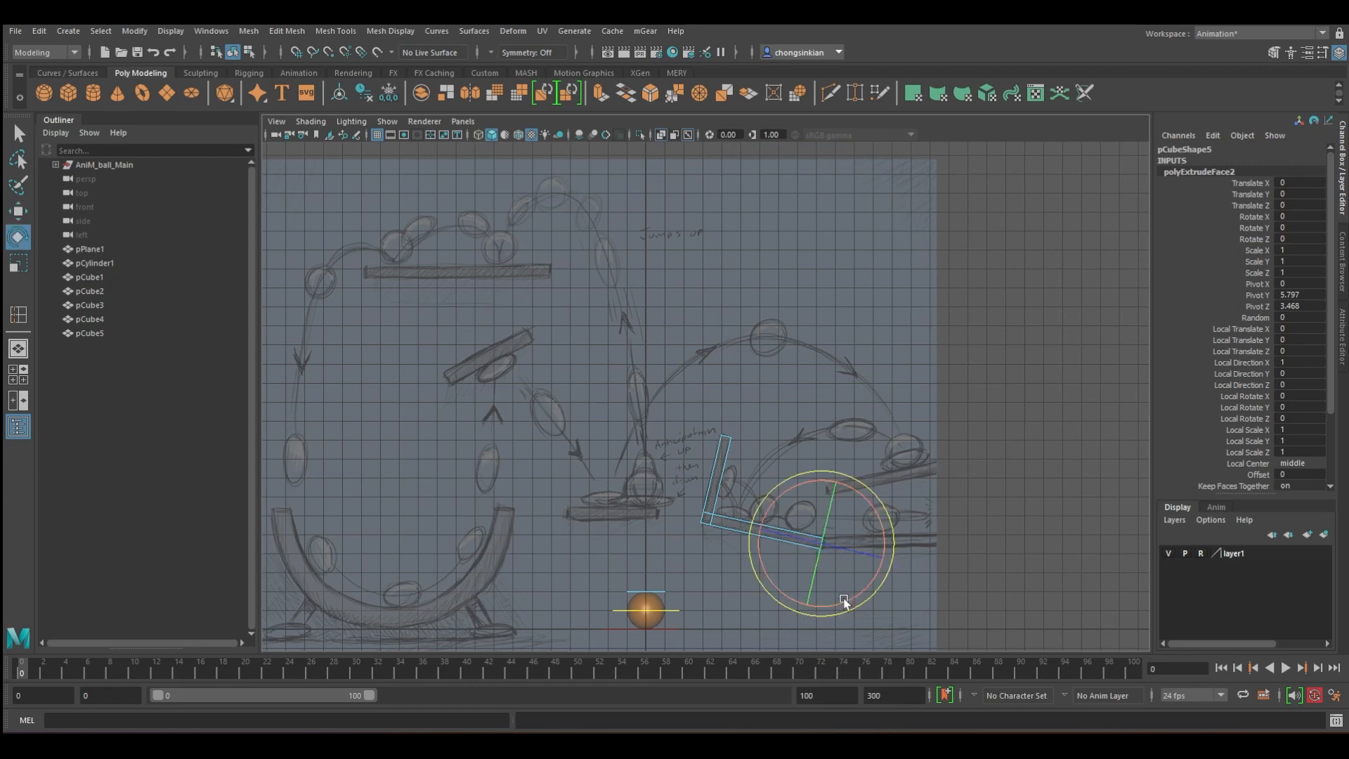
left_click_drag(852, 610, 858, 588)
key("w")
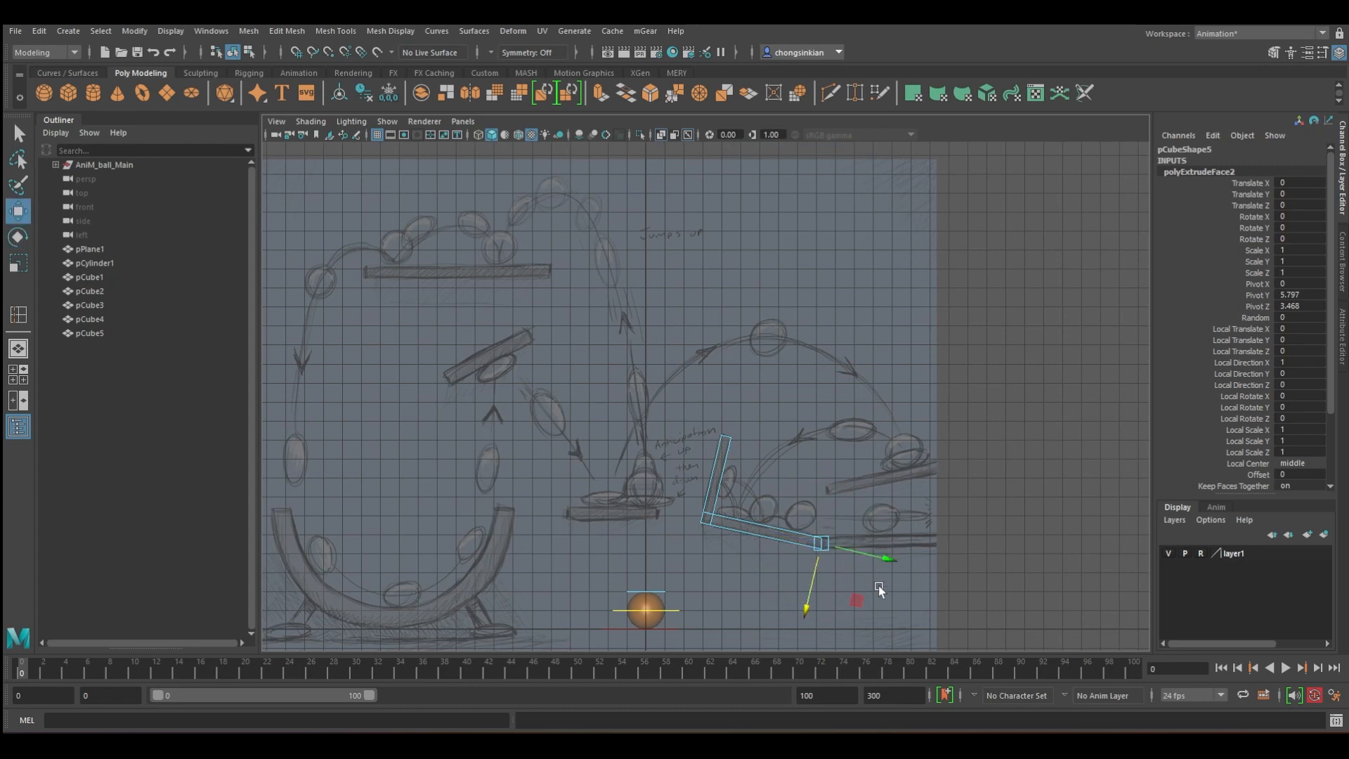
key("ctrl+e")
middle_click_drag(861, 603, 981, 599)
key("q")
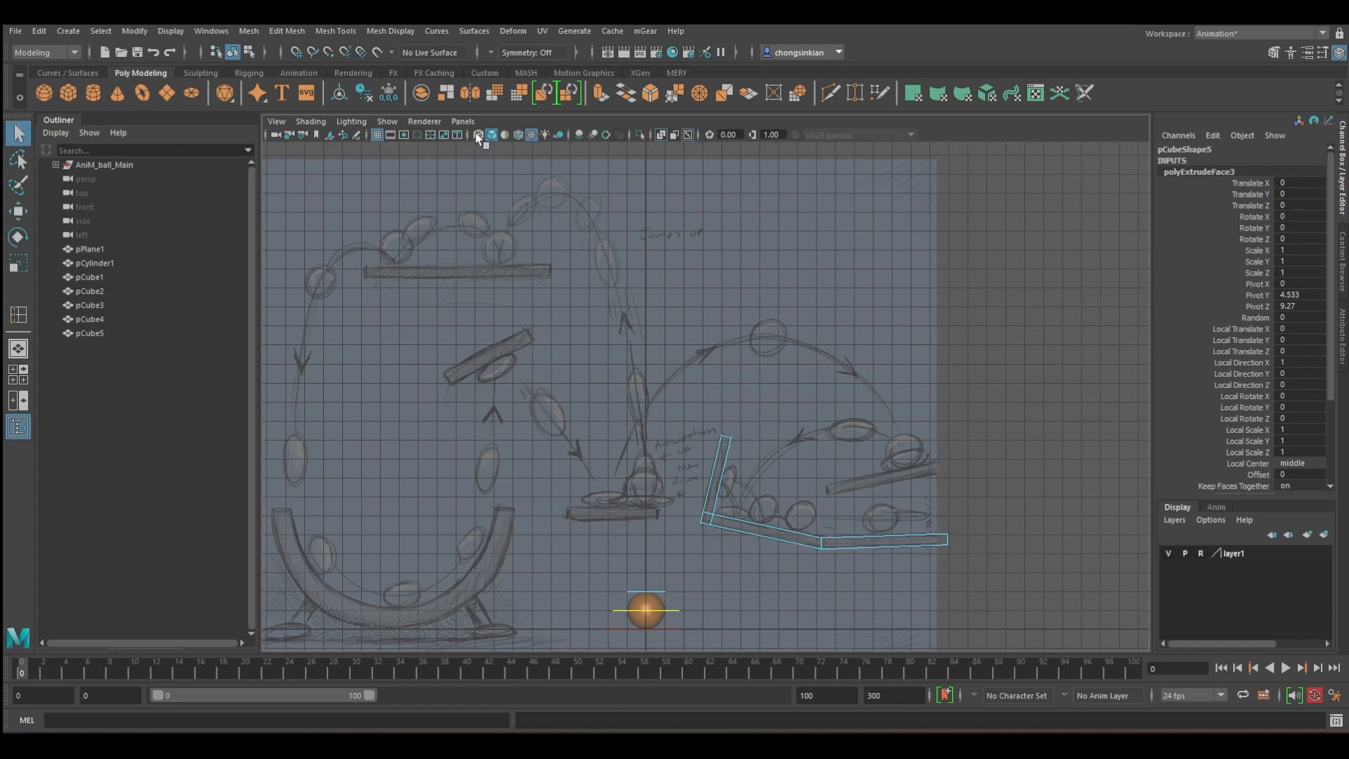
Show wireframe on shaded objects and pull the floor's end face back to the sketch's right edge.
left_click(518, 135)
key("w")
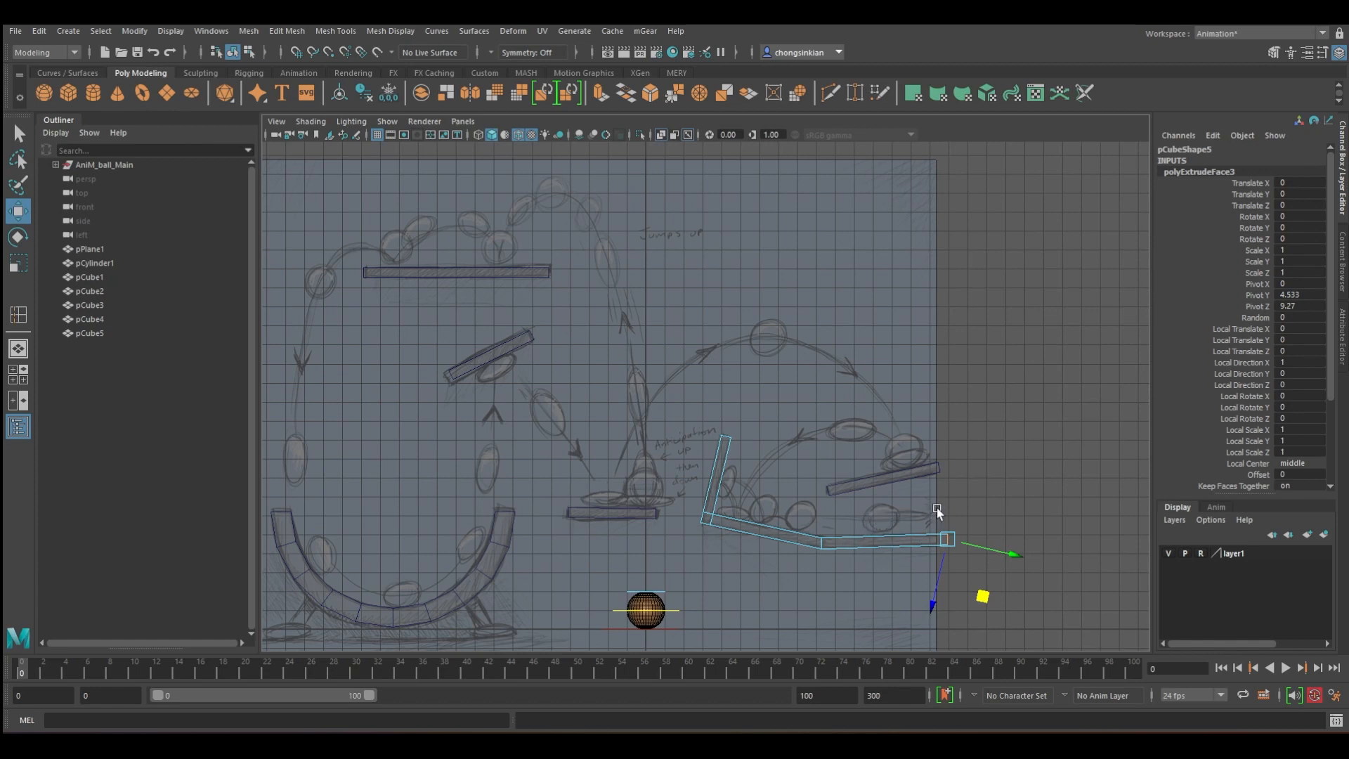
key("ctrl+z")
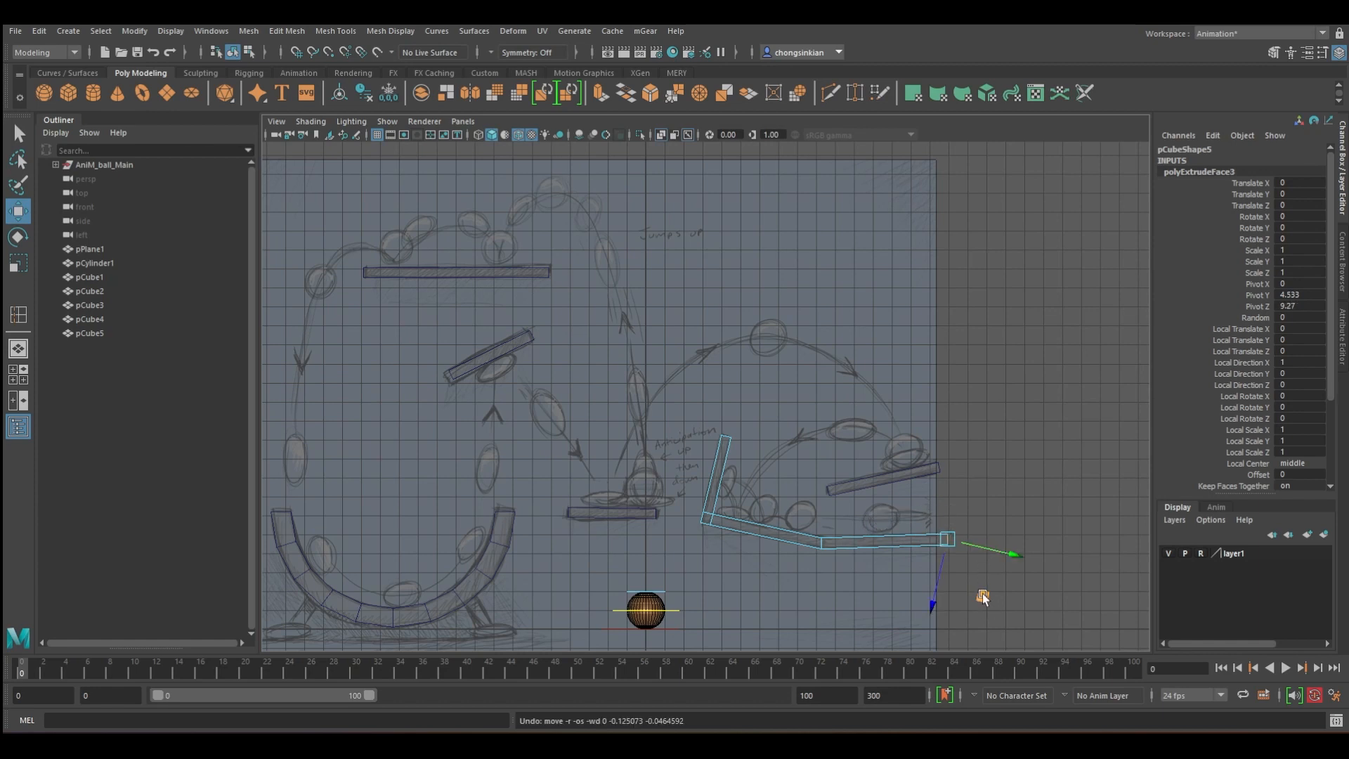
middle_click_drag(982, 597, 972, 597)
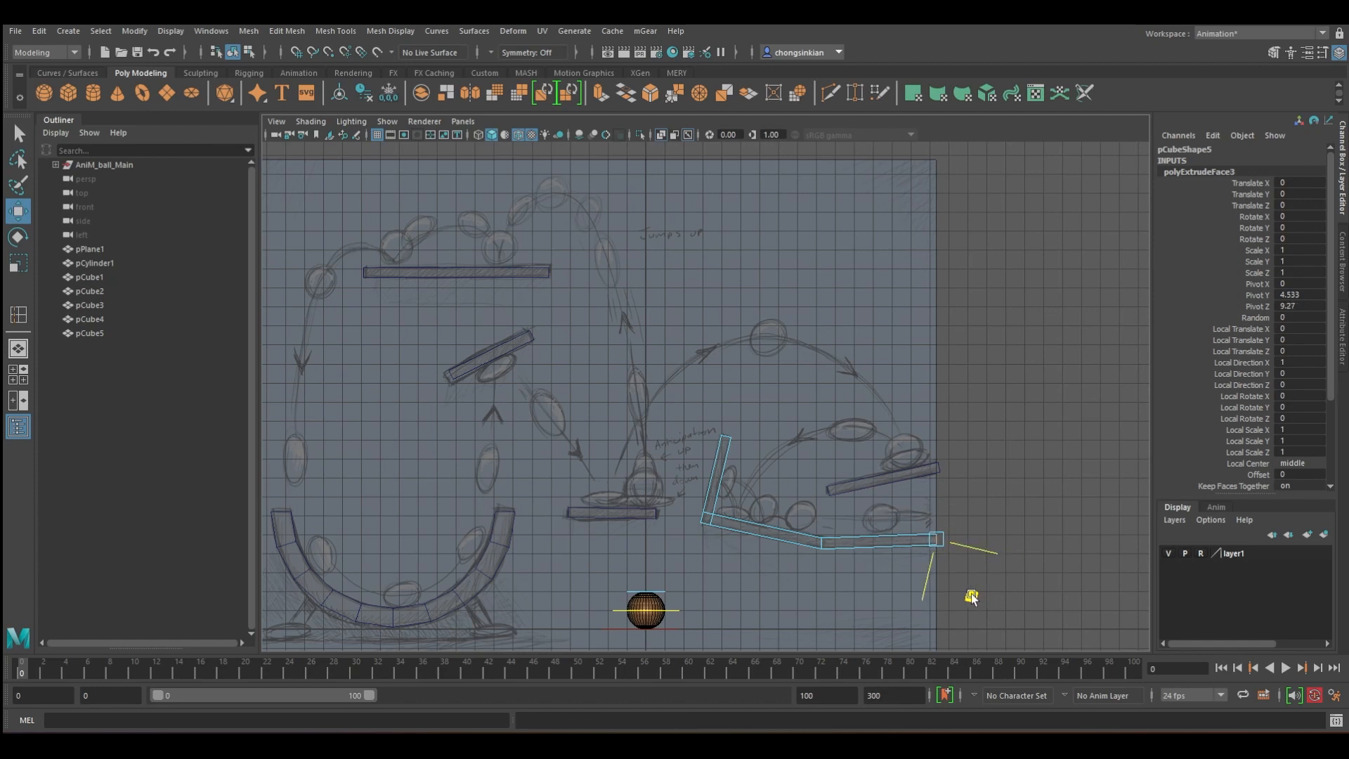
key("q")
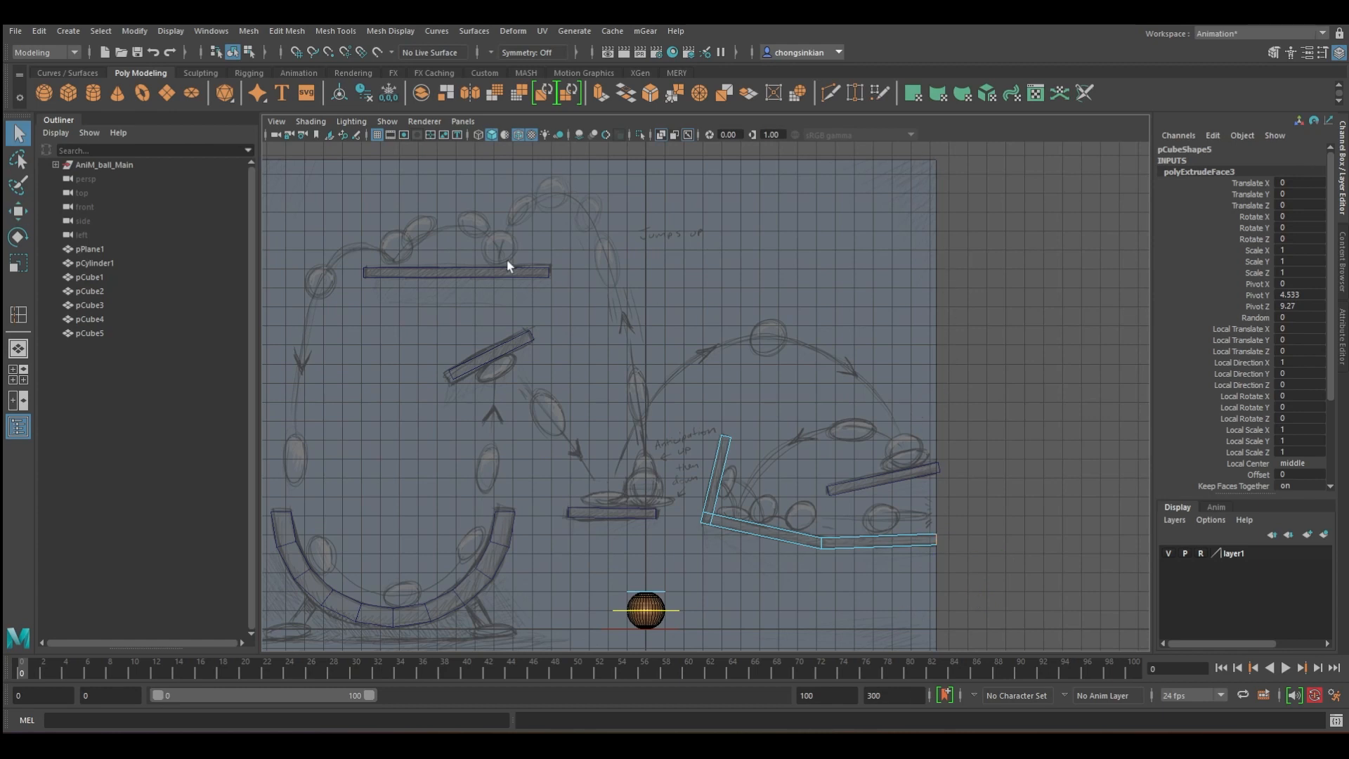
Duplicate the top platform, move the copy above the short sloping ramp, and set its Rotate X to 90.
left_click(485, 274)
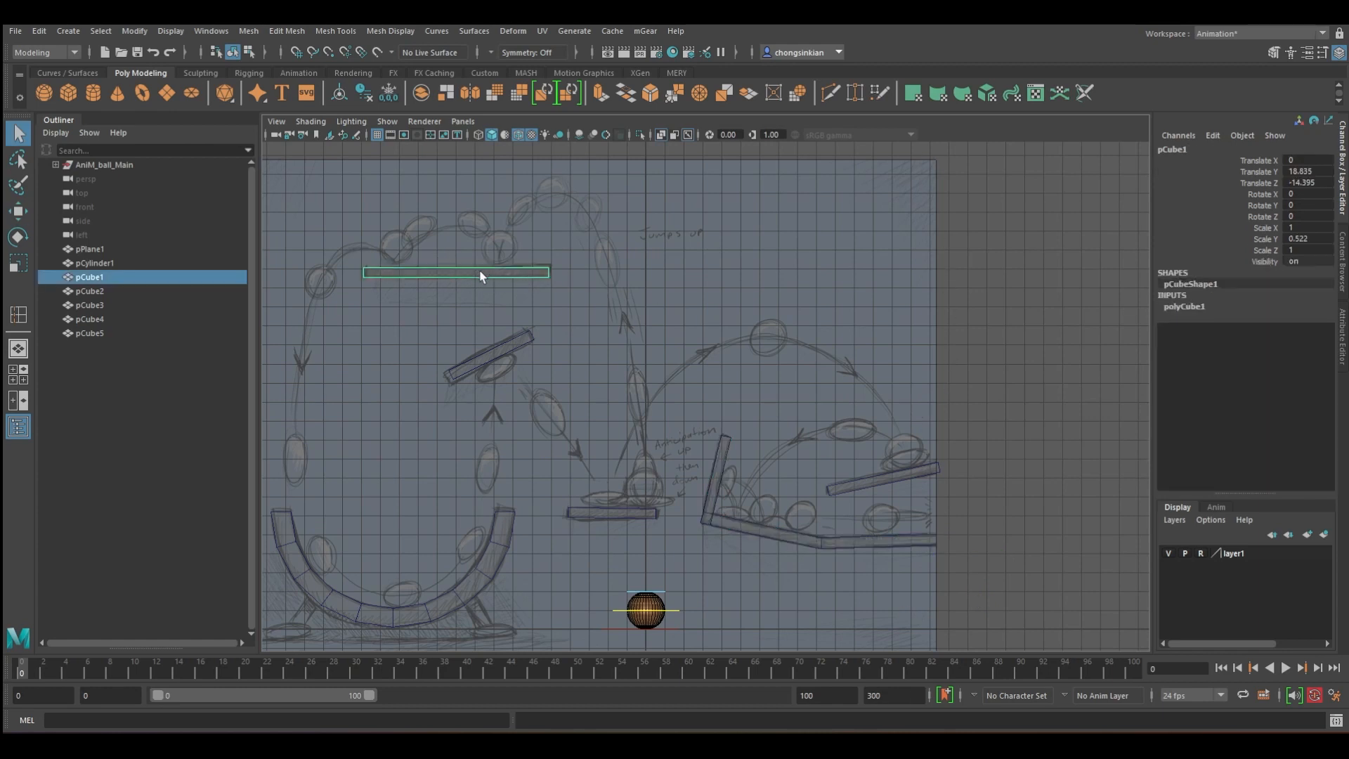
key("w")
key("ctrl+d")
key("e")
left_click_drag(436, 273, 919, 339)
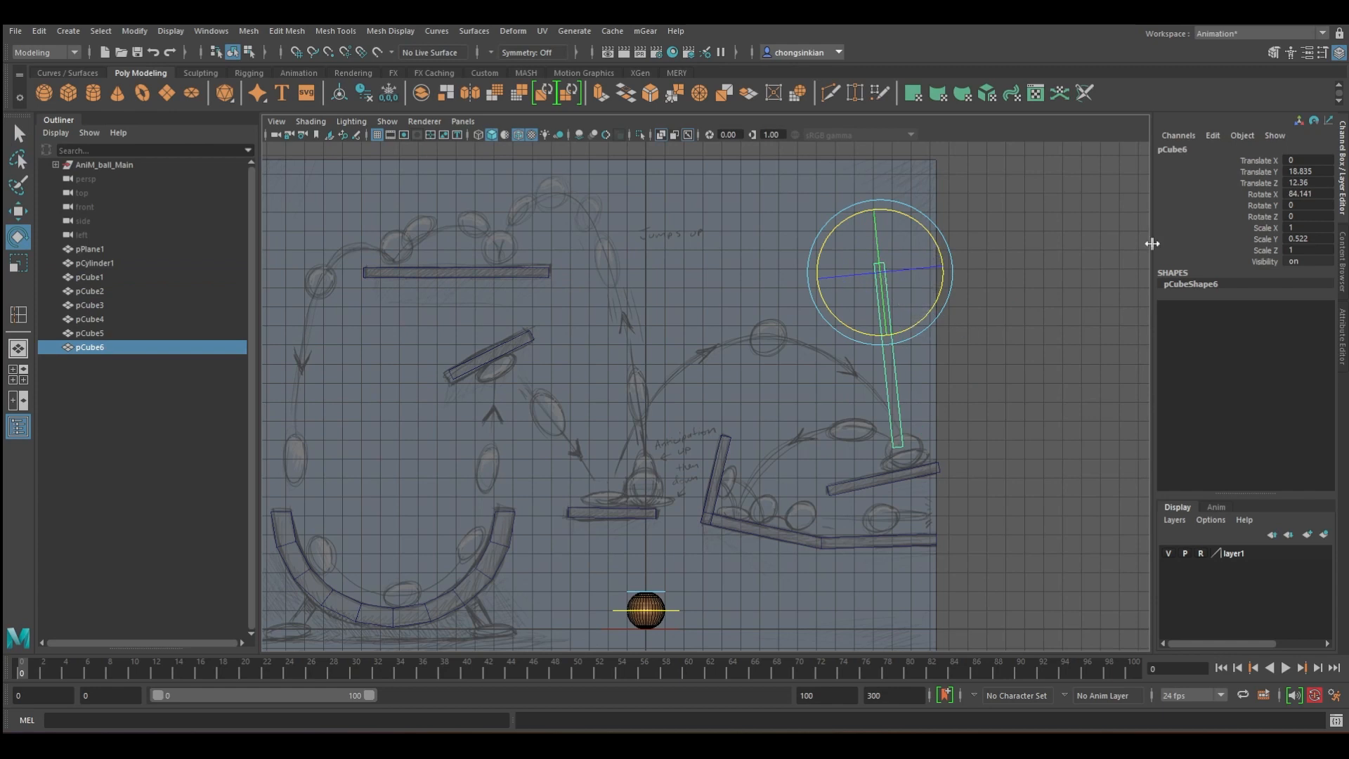
double_click(1309, 195)
key("Return")
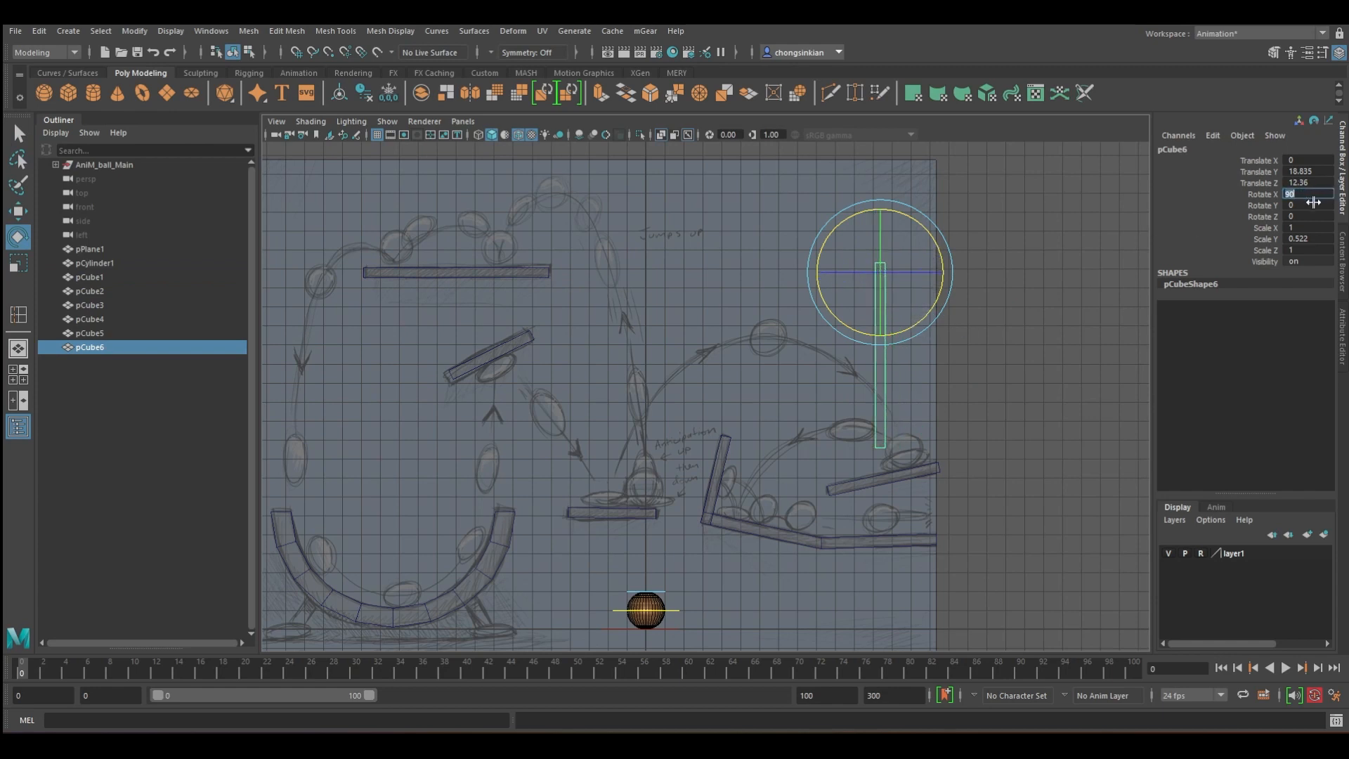
Move the upright plank to the sketch's right edge at about Y 23.9 and Z 15.6, and stretch Scale Z to about 2.68.
key("w")
left_click_drag(940, 276, 1001, 281)
left_click_drag(942, 239, 950, 348)
key("r")
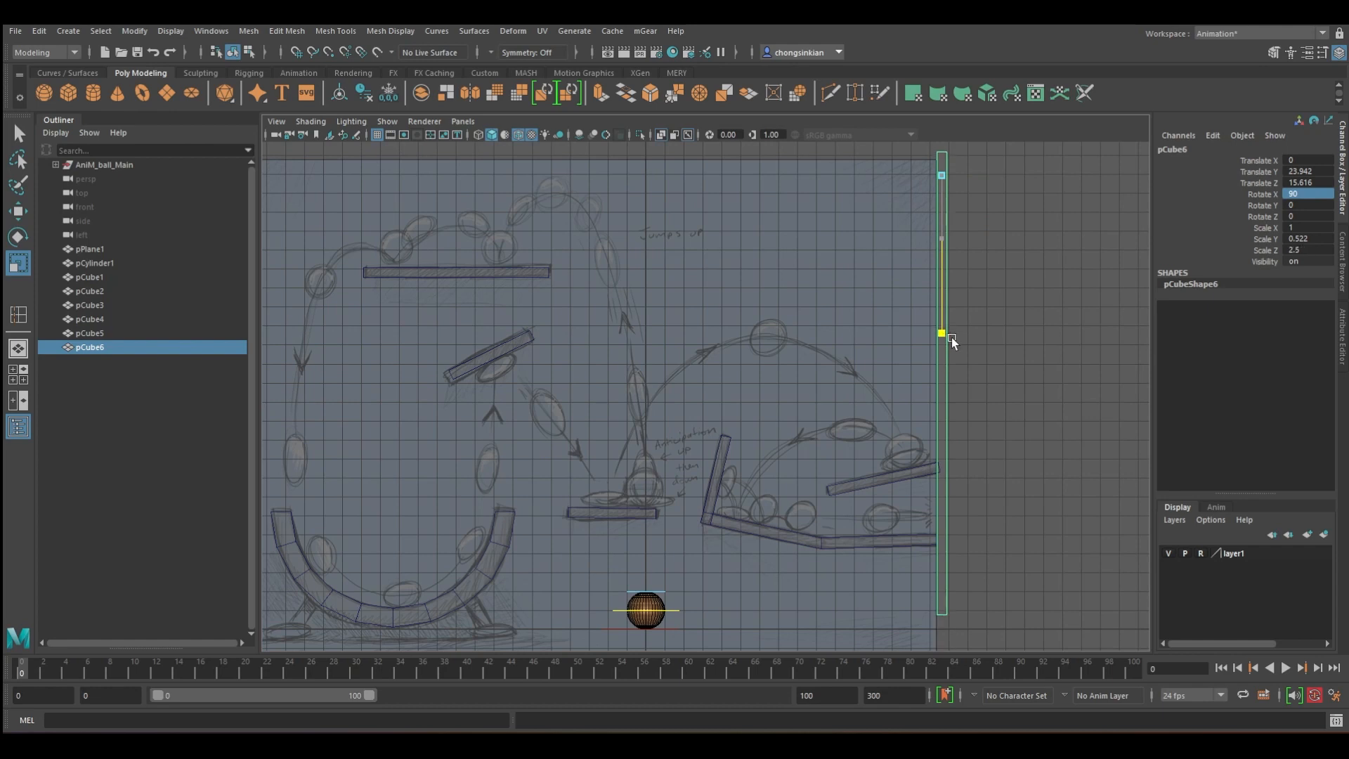
key("q")
Group the half-pipe and all six cube pieces, leaving out the sketch plane, and name the group wall.
key("w")
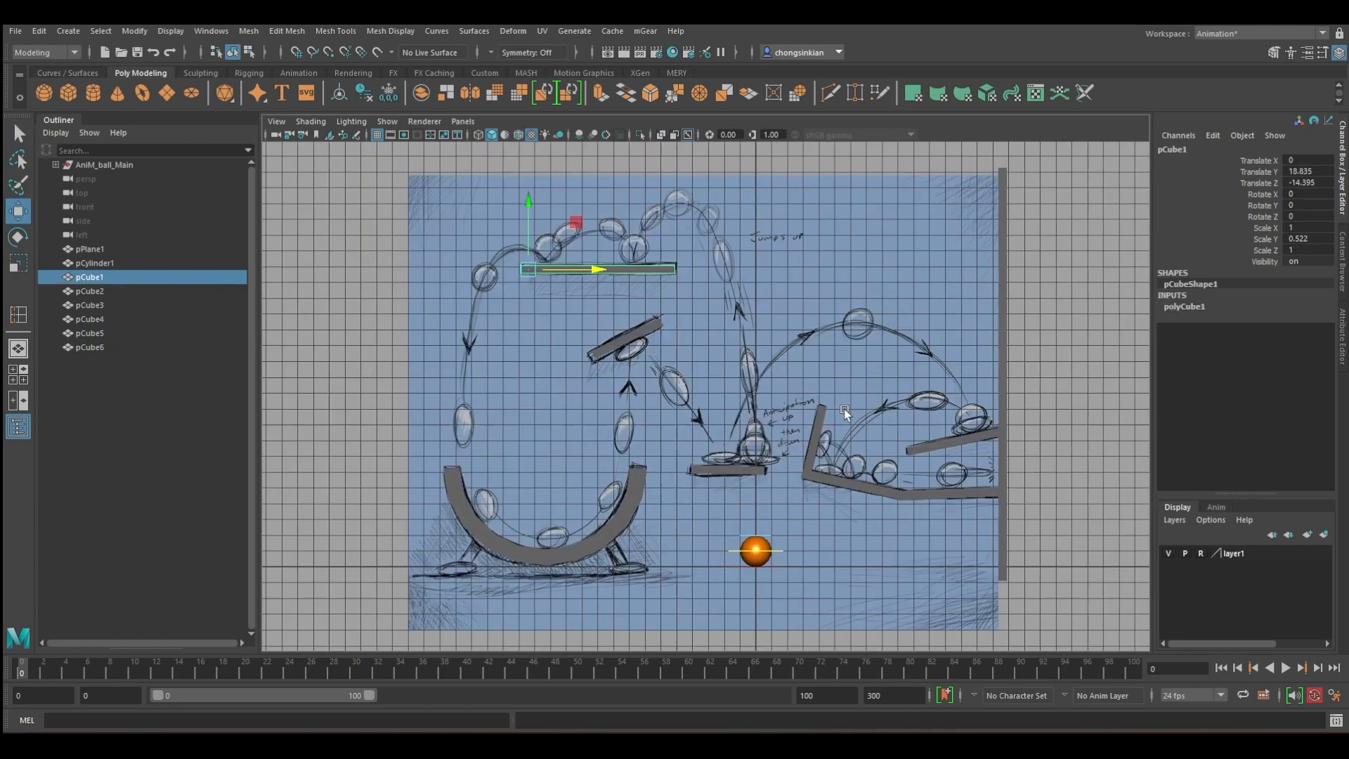
middle_click_drag(843, 410, 836, 409, "alt")
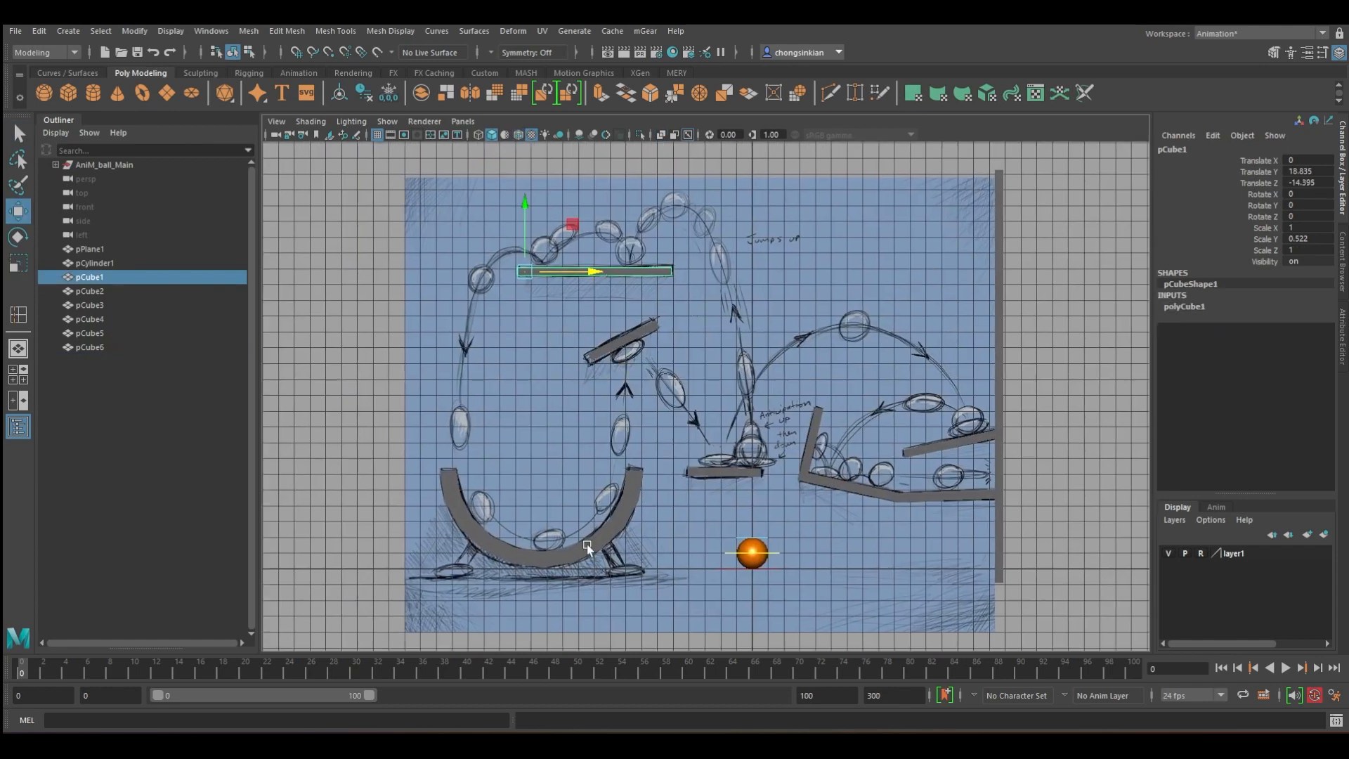
left_click(88, 249)
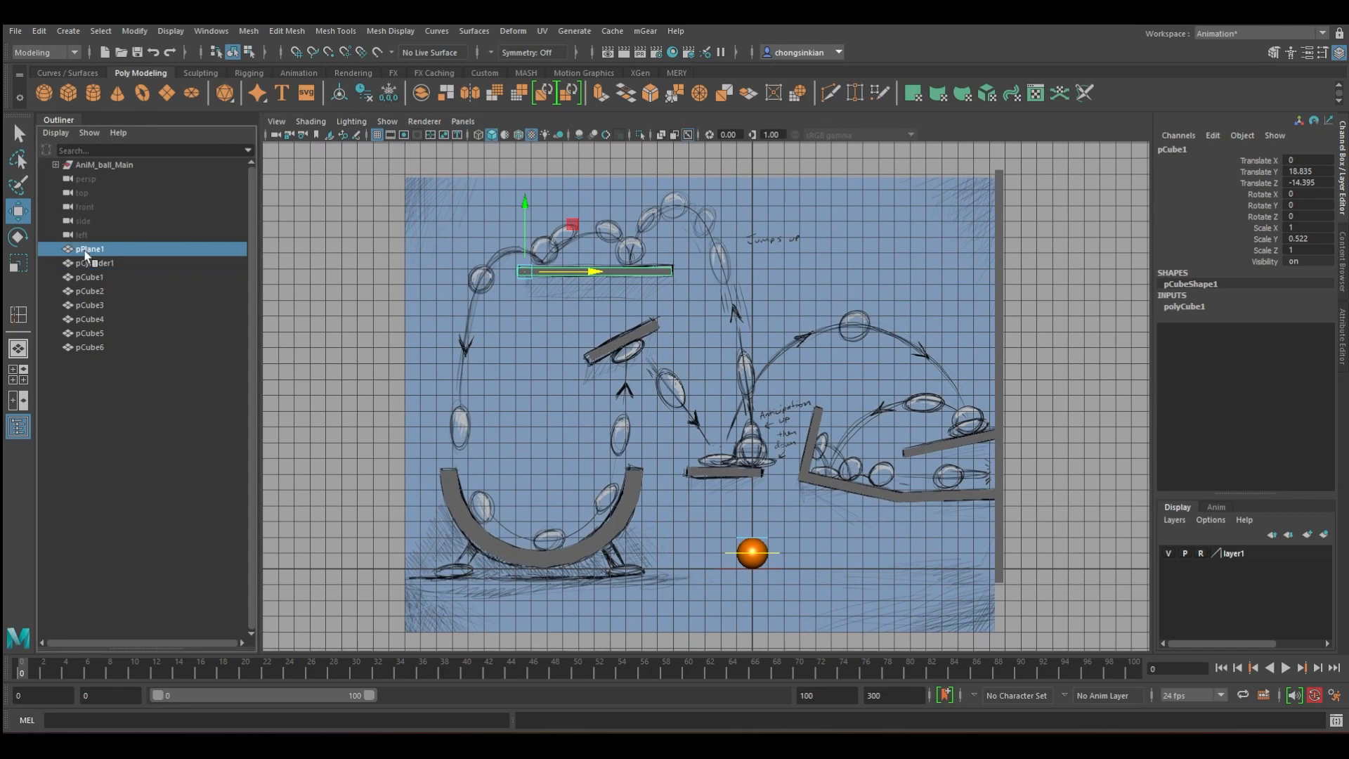
left_click(91, 346, "shift")
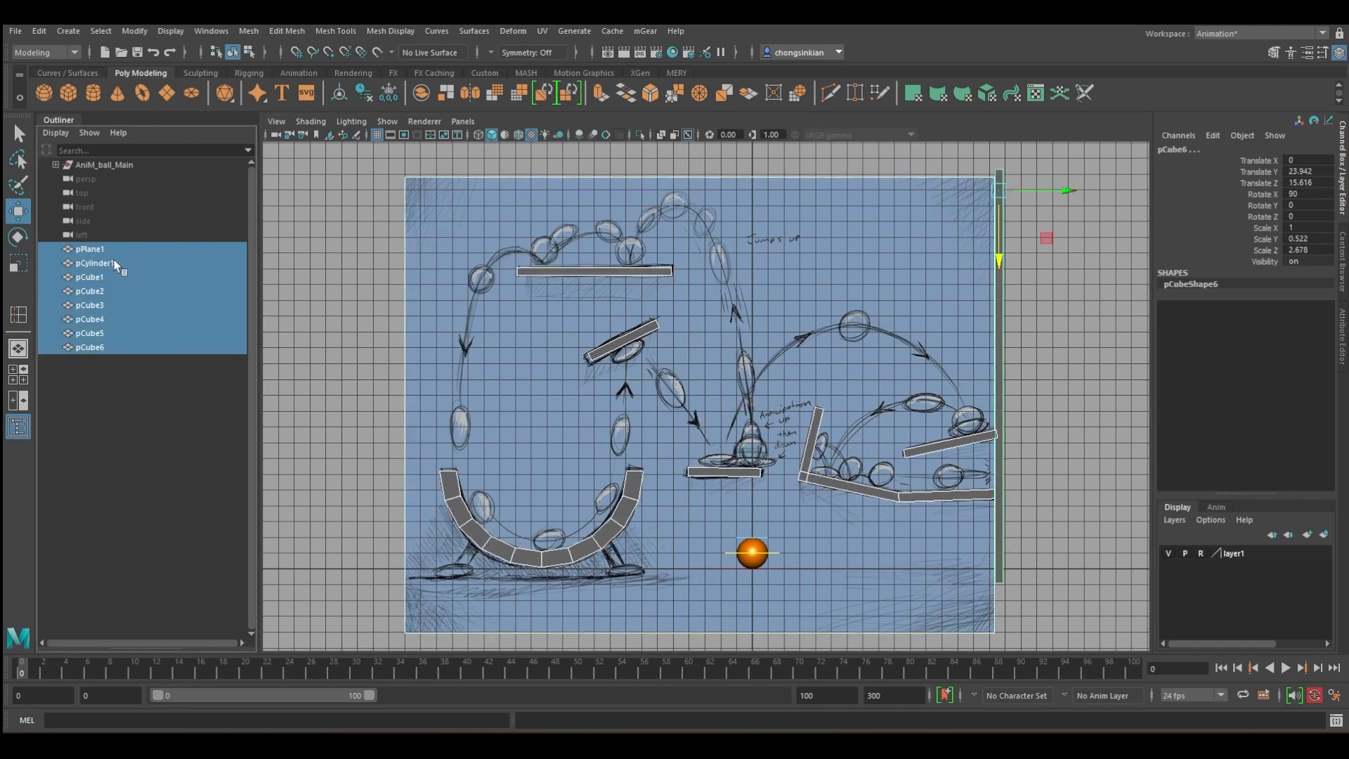
left_click(114, 261)
left_click(120, 349, "shift")
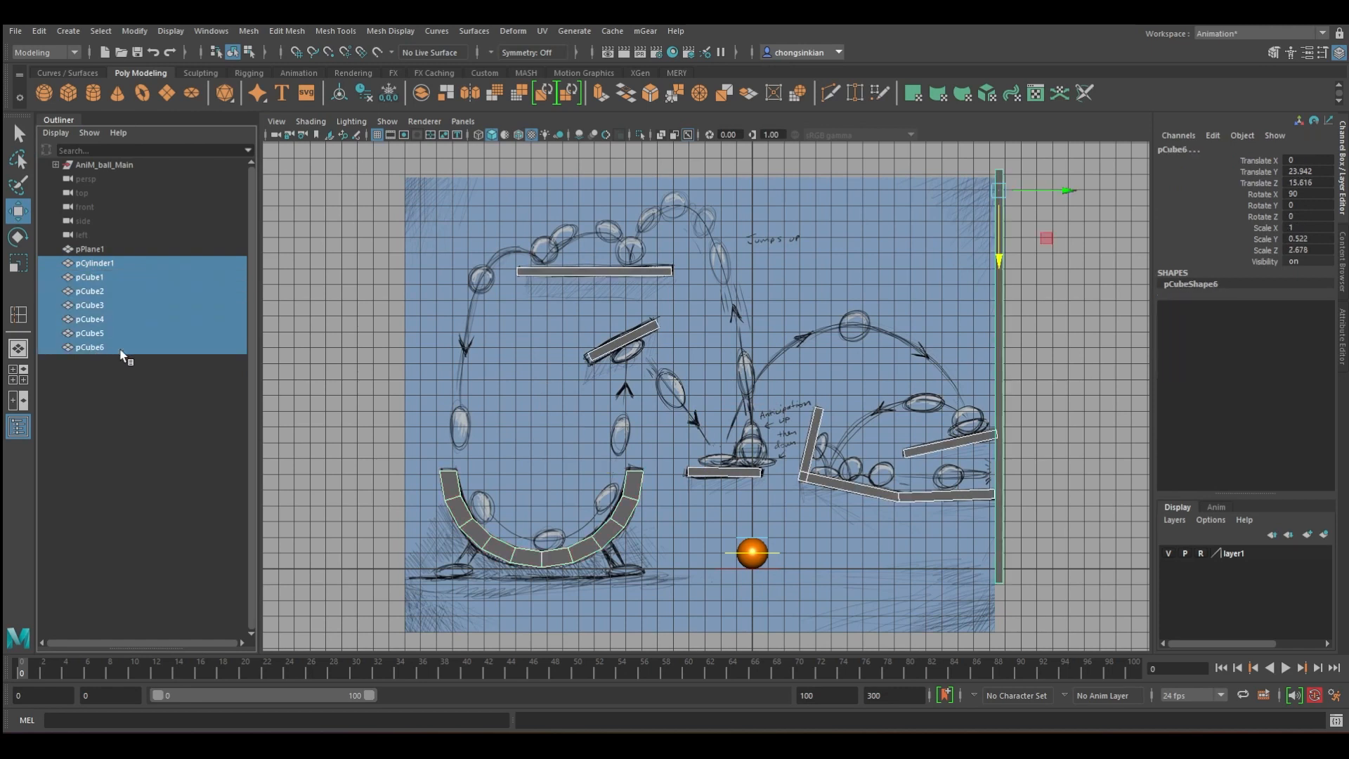
key("ctrl+g")
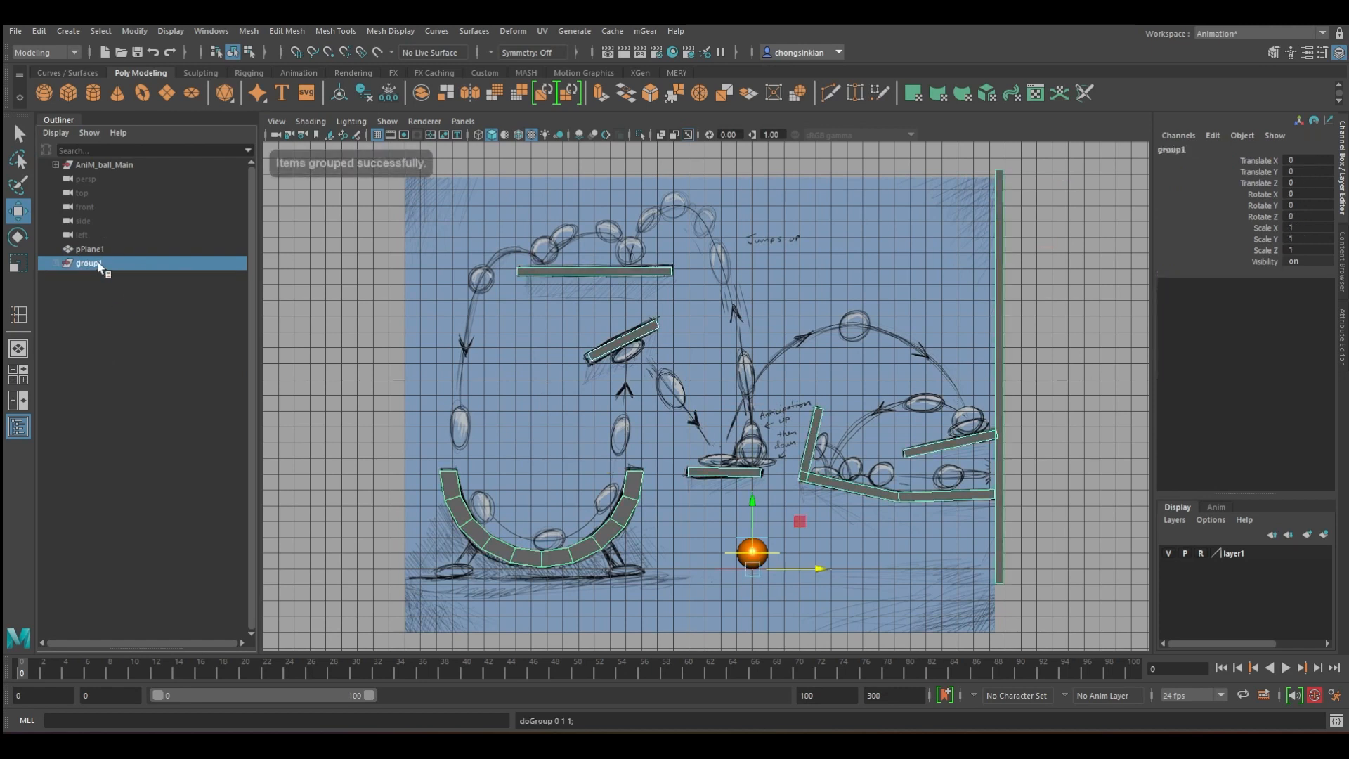
double_click(99, 264)
type("wall")
key("Return")
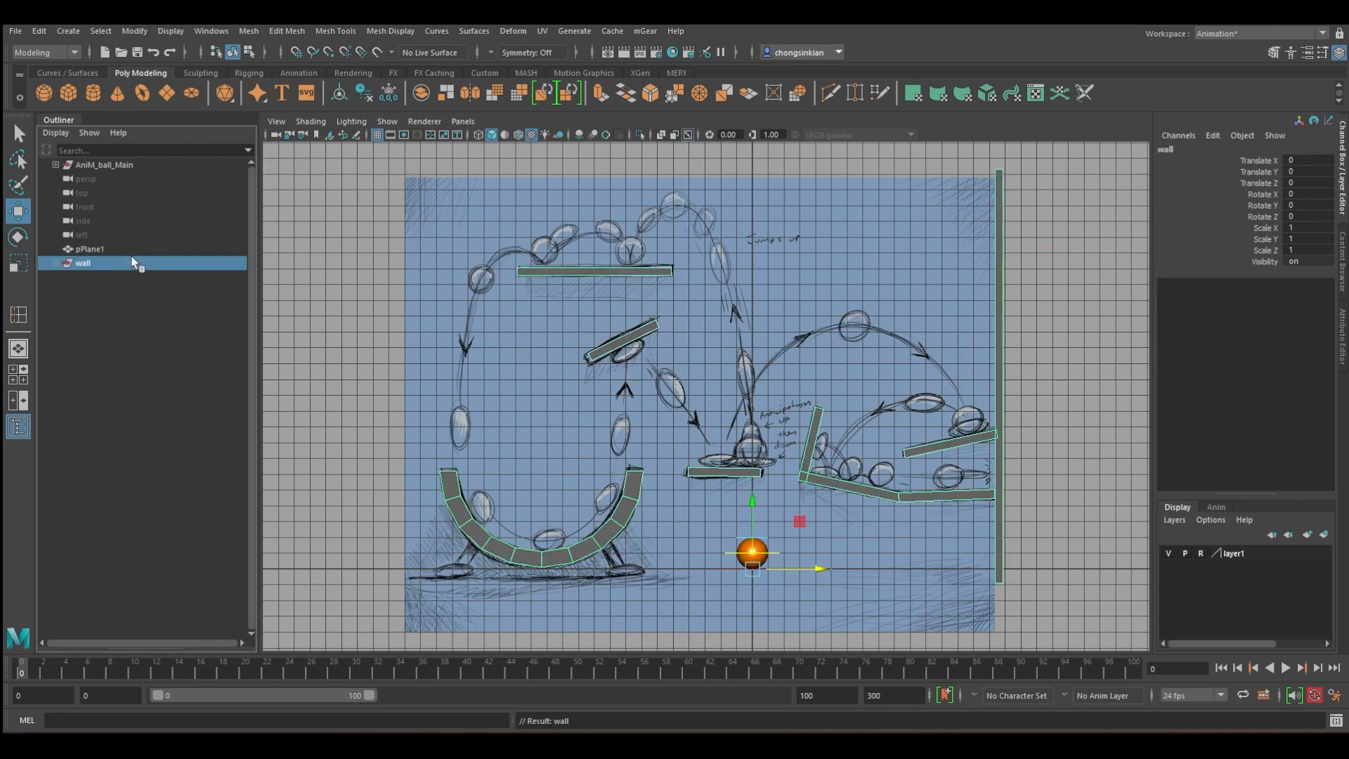
Rename the sketch plane as ref and select the wall group.
left_click(106, 250)
double_click(96, 251)
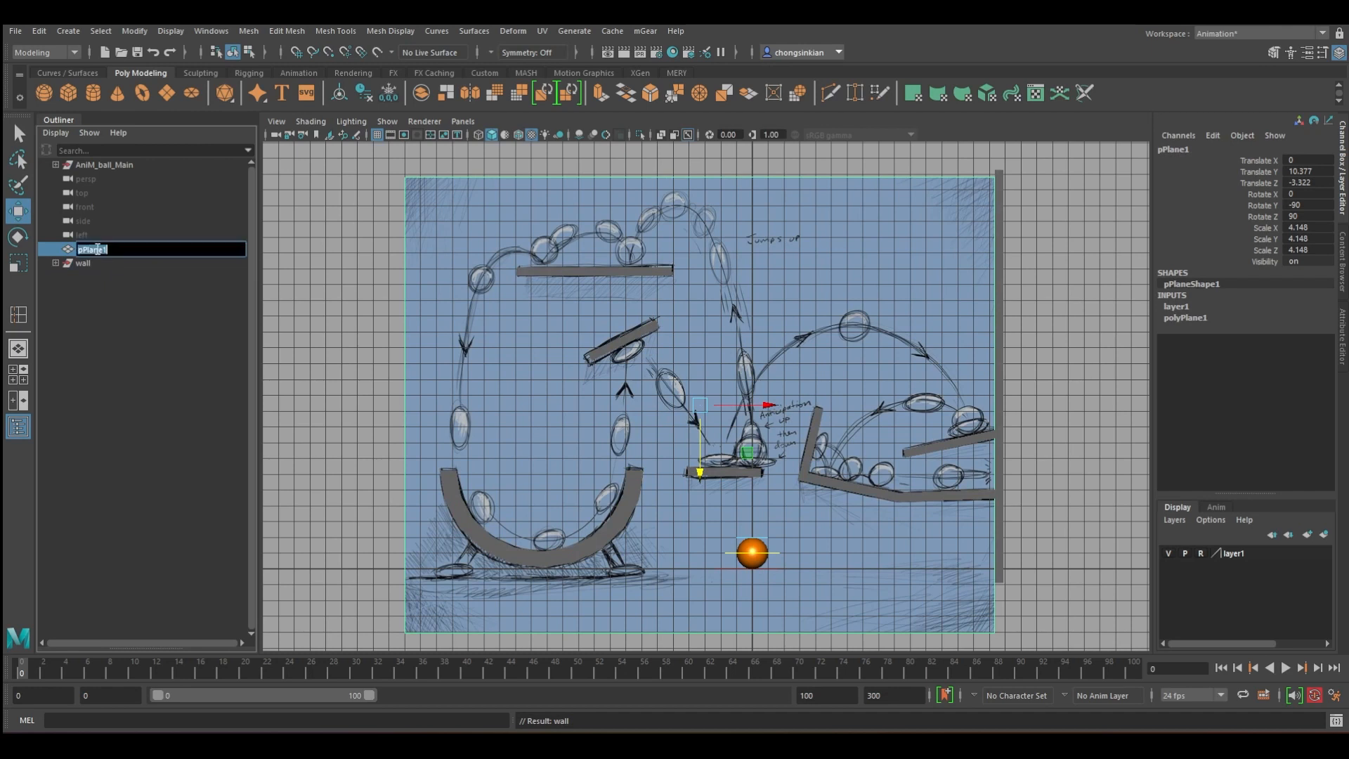
type("ref")
key("Return")
left_click(88, 264)
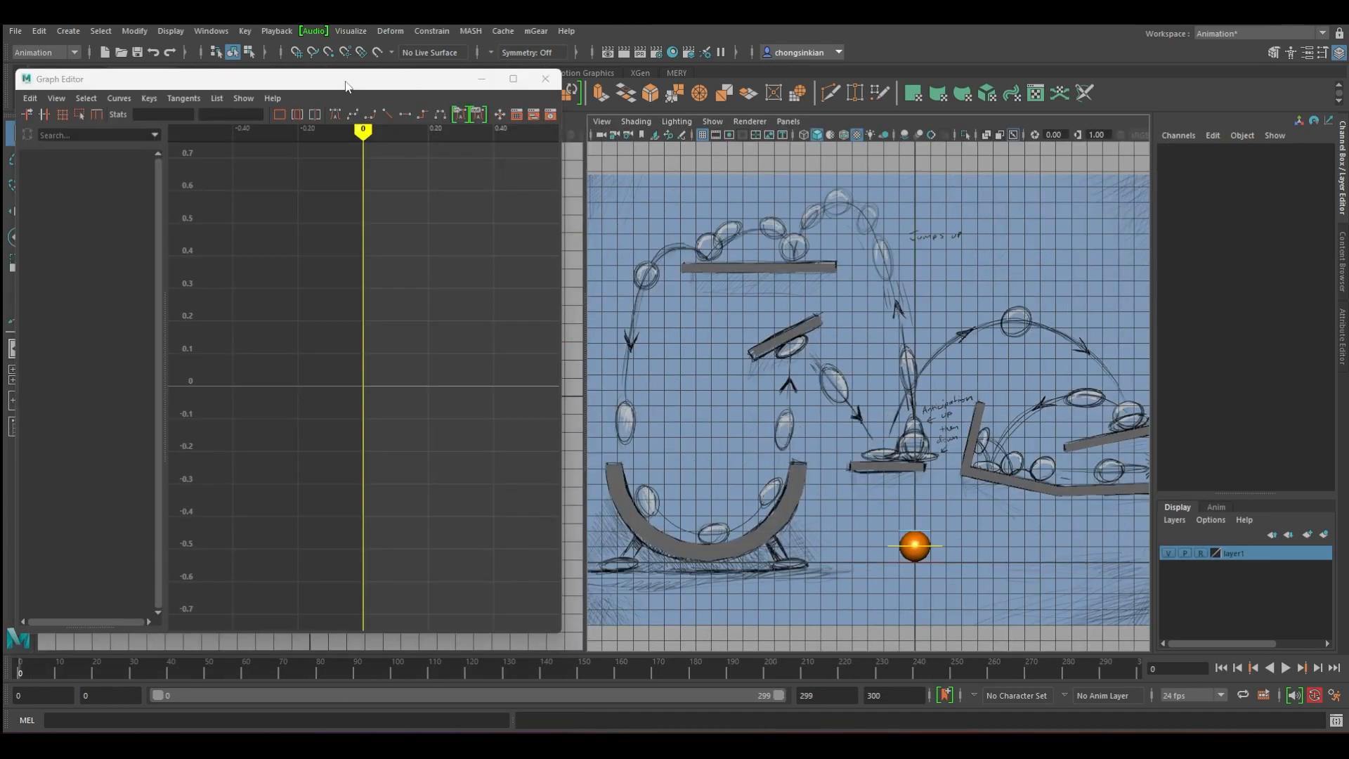
Raise the ball's main control to Translate Y about 6.41, above the short platform, and key it at frame 0.
mouse_move(344, 86)
left_mouse_down()
mouse_move(415, 91)
mouse_move(344, 79)
mouse_move(357, 88)
left_mouse_up()
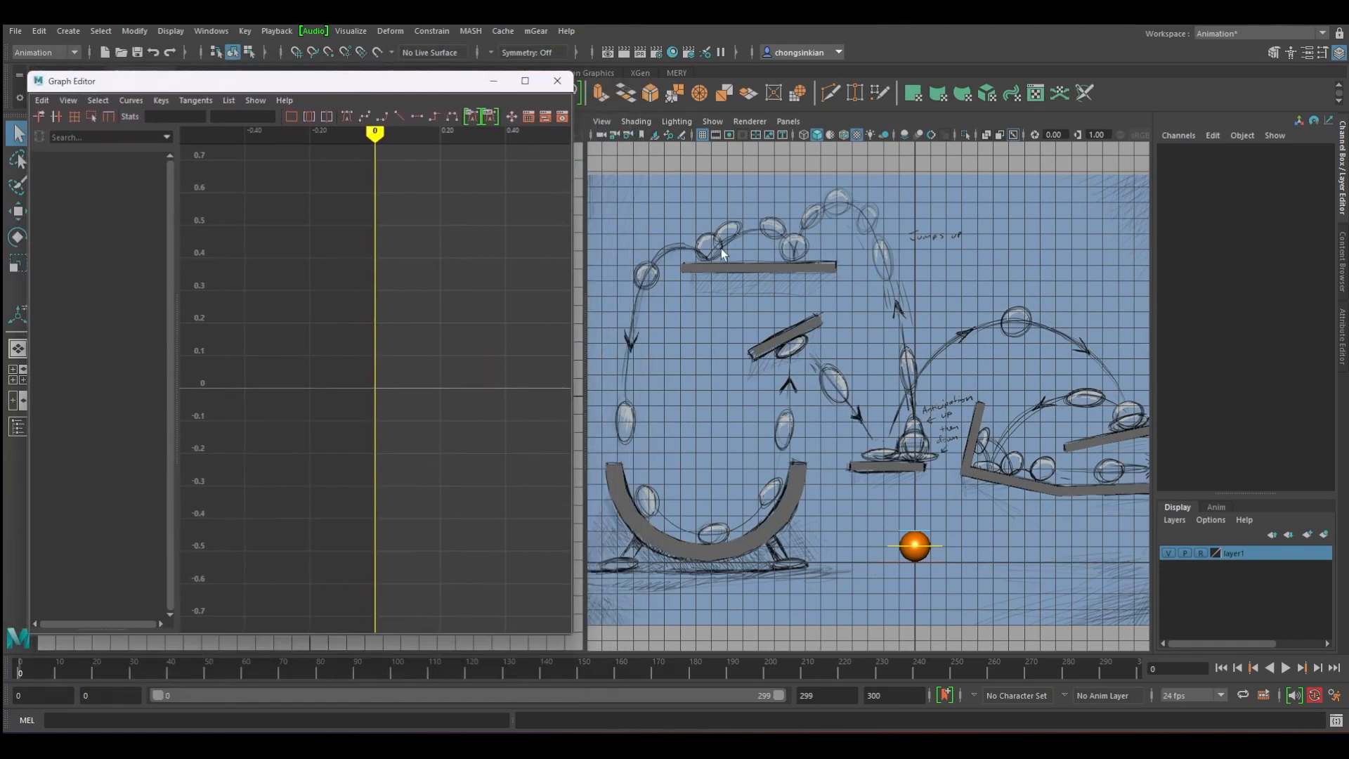
left_click(937, 545)
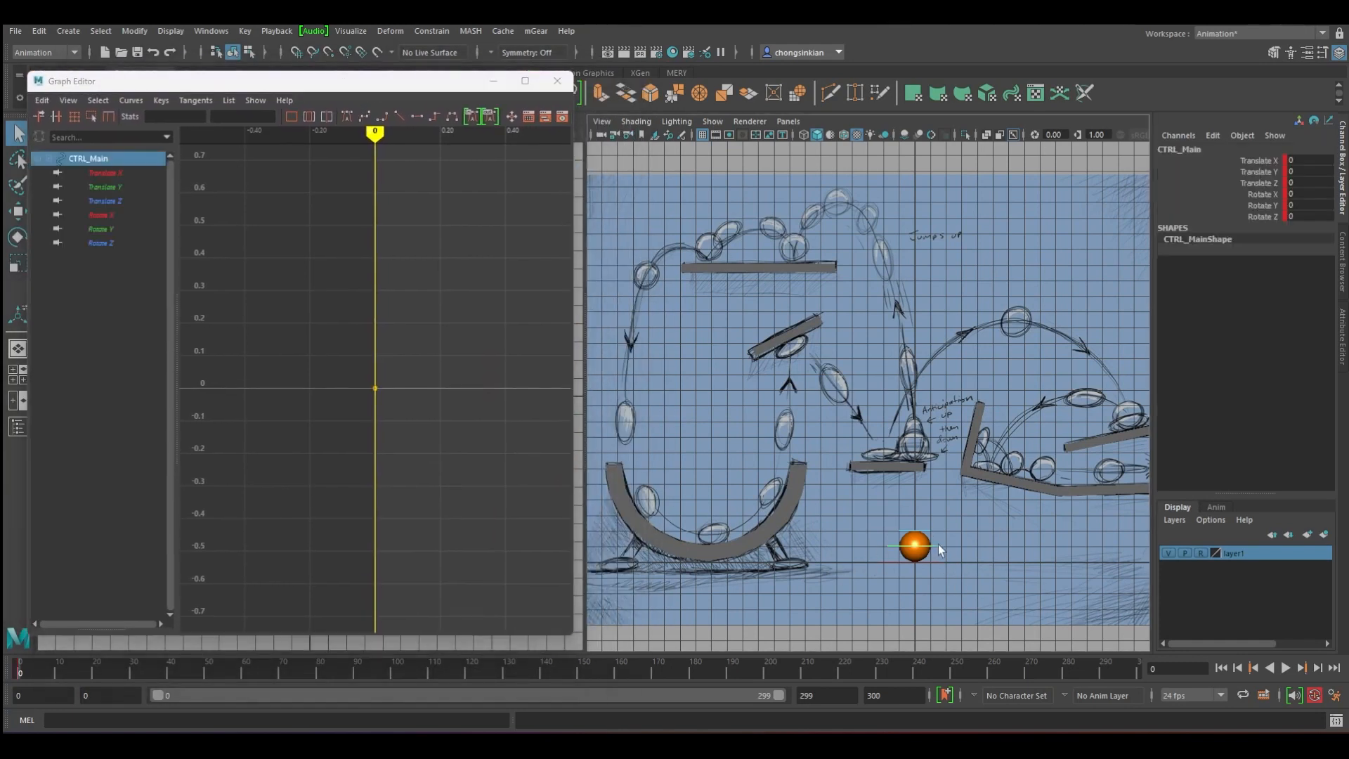
key("w")
left_click_drag(914, 488, 911, 383)
key("q")
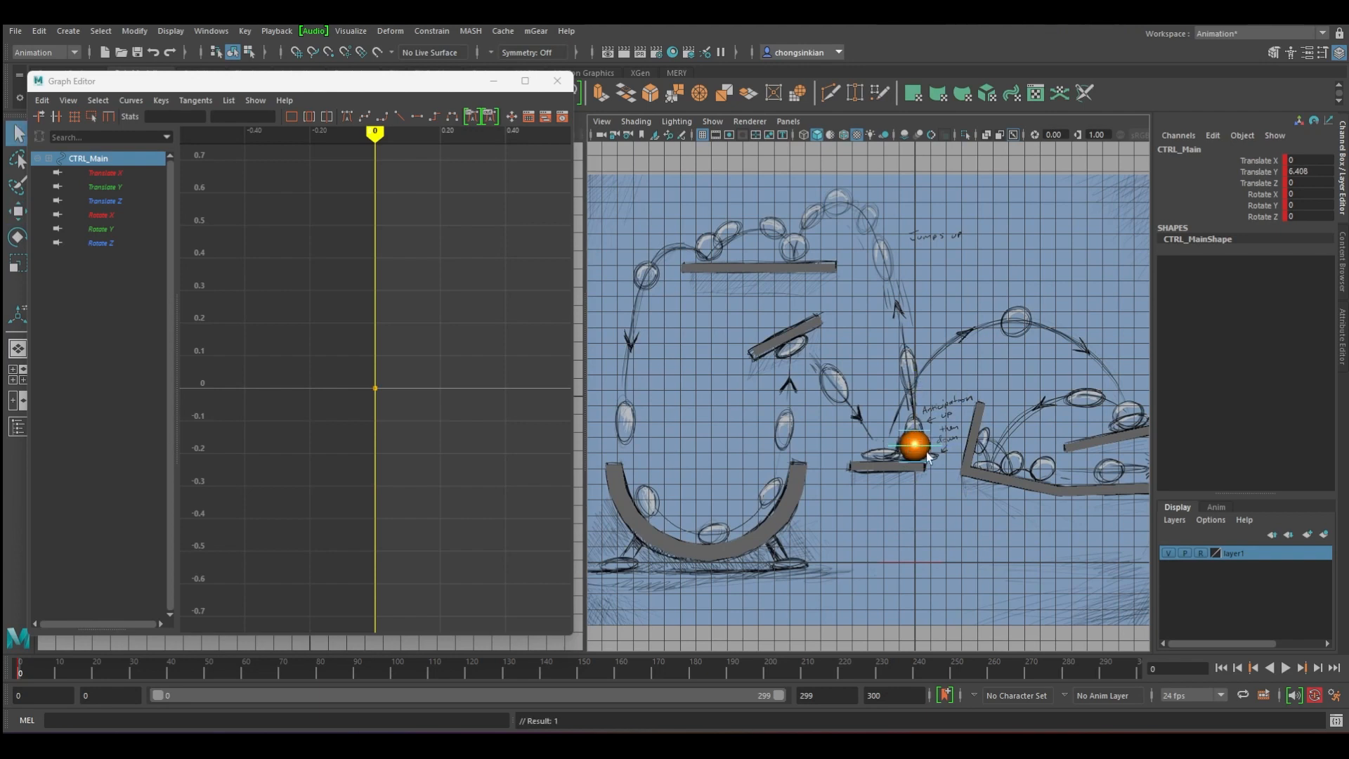
key("s")
key("w")
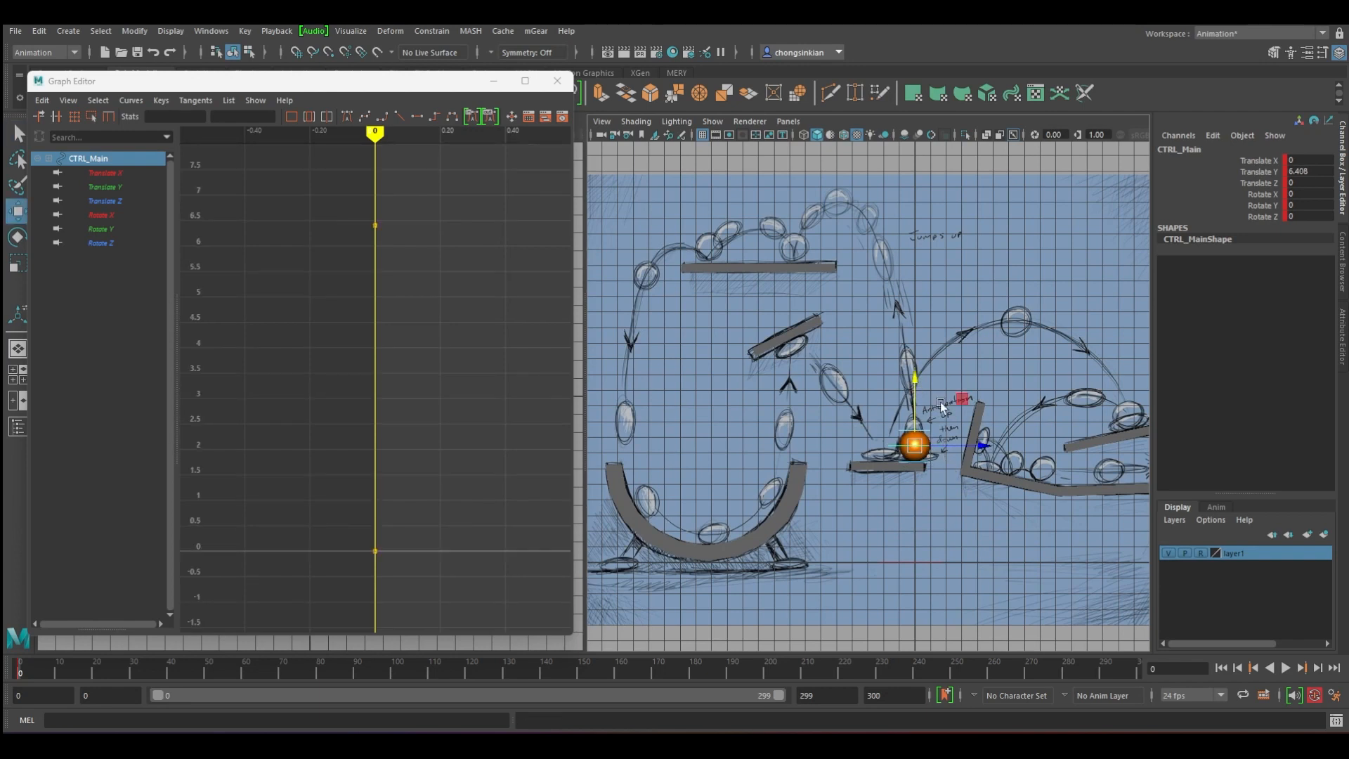
key("q")
key("w")
left_click_drag(913, 396, 920, 320)
key("ctrl+z")
left_click_drag(971, 447, 868, 411)
key("ctrl+z")
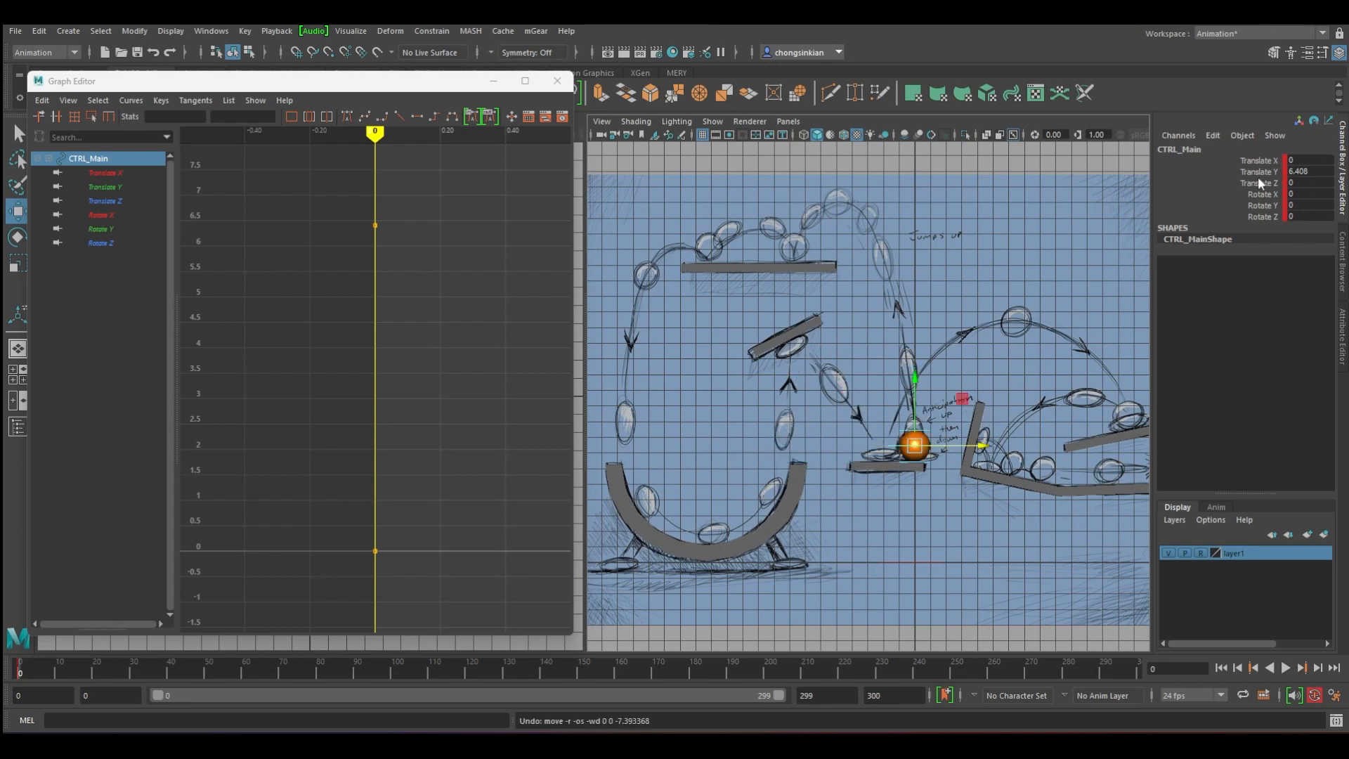
left_click_drag(914, 394, 924, 241)
key("ctrl+z")
Shorten the visible time range to end at frame 57 and key the ball at frame 10 with Translate Y about 19.27.
left_click_drag(778, 694, 281, 695)
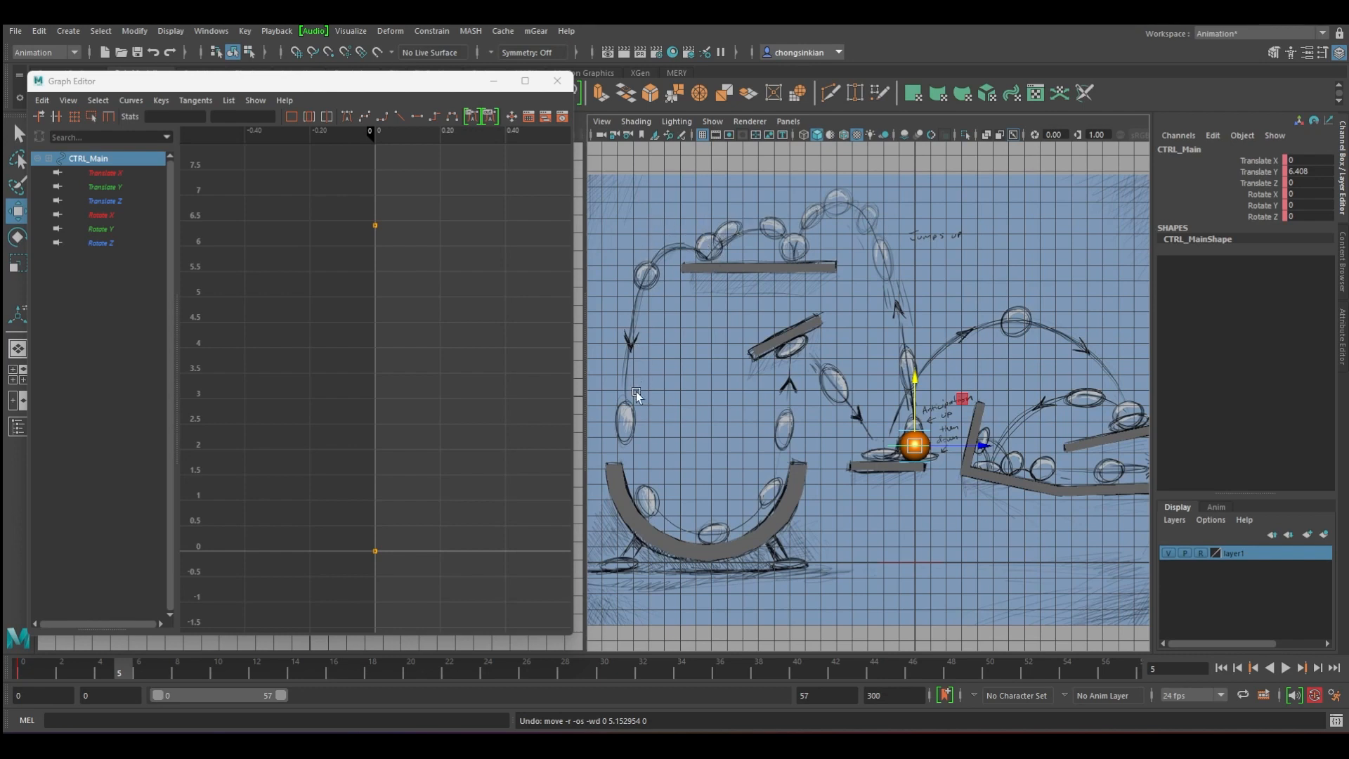
key("alt+v")
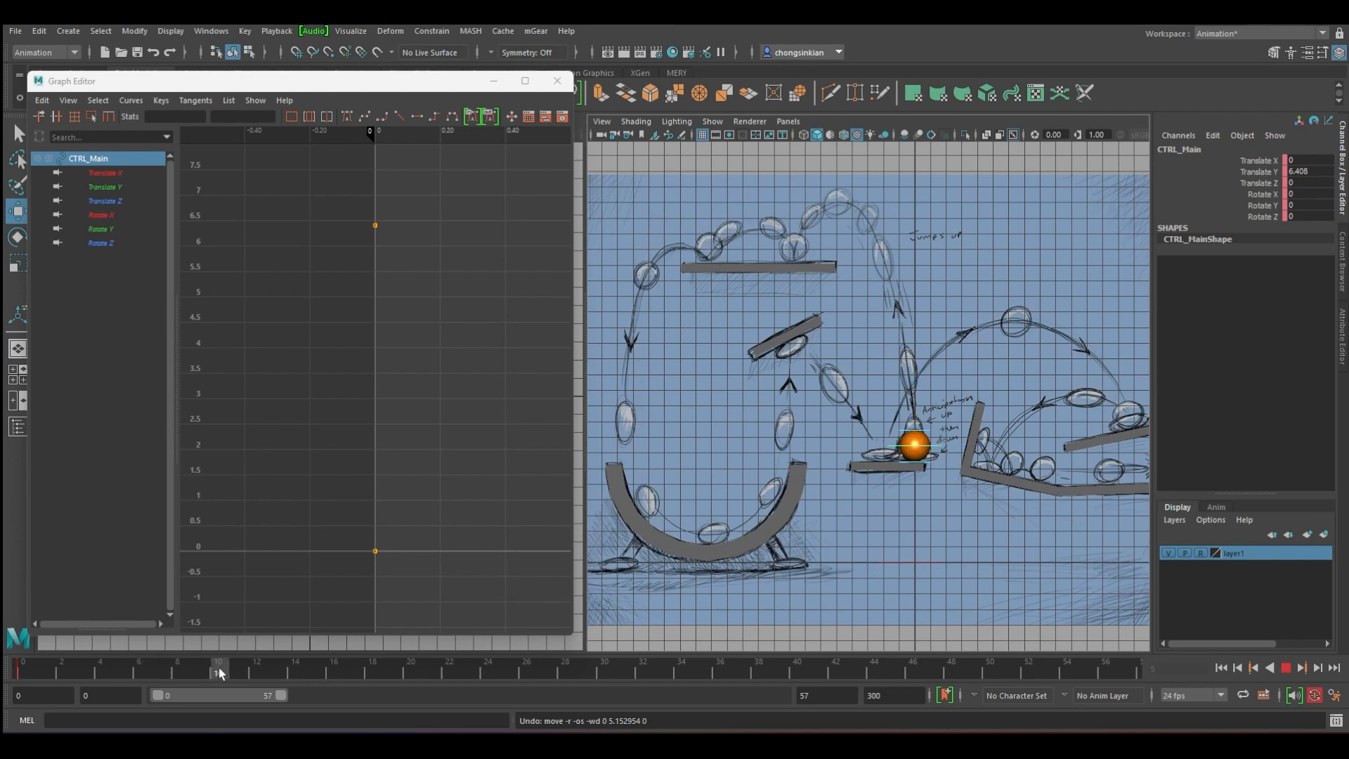
key("alt+v")
key("s")
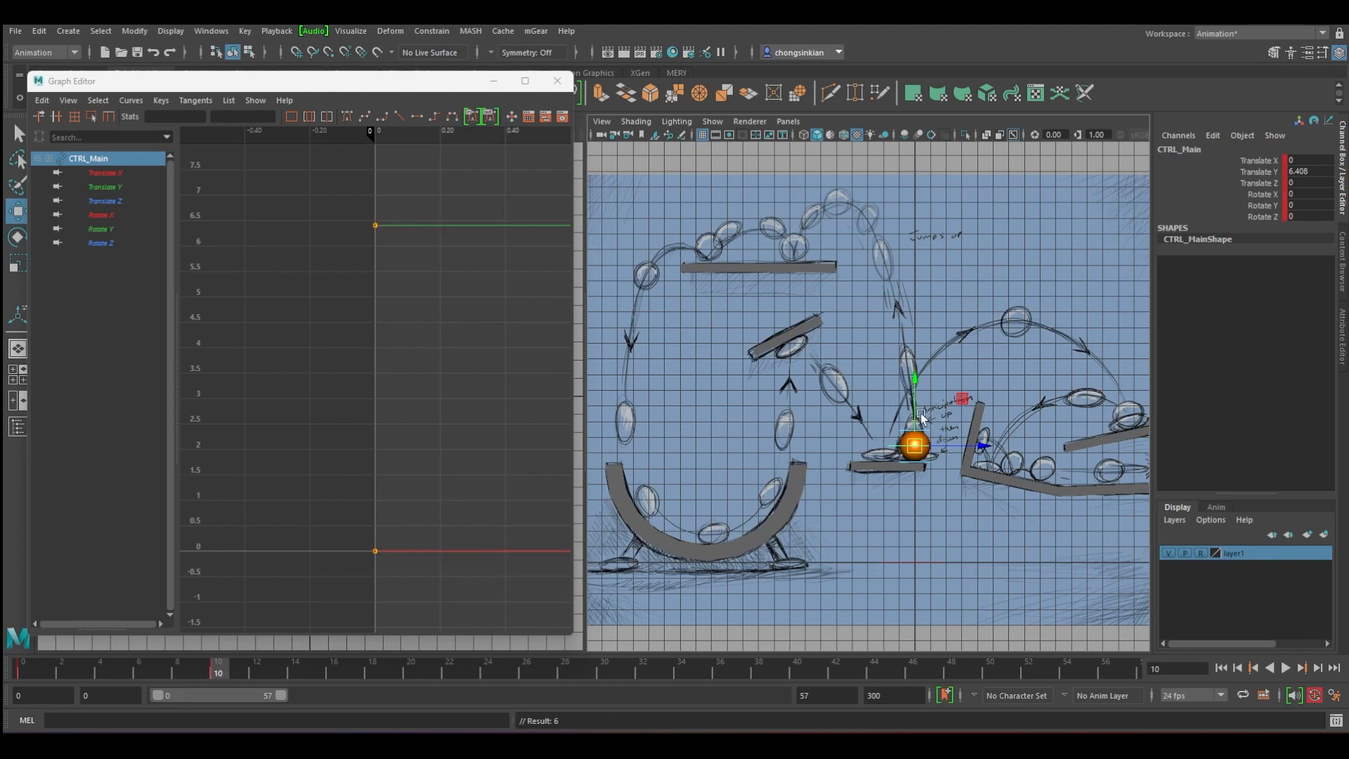
left_click_drag(914, 385, 915, 184)
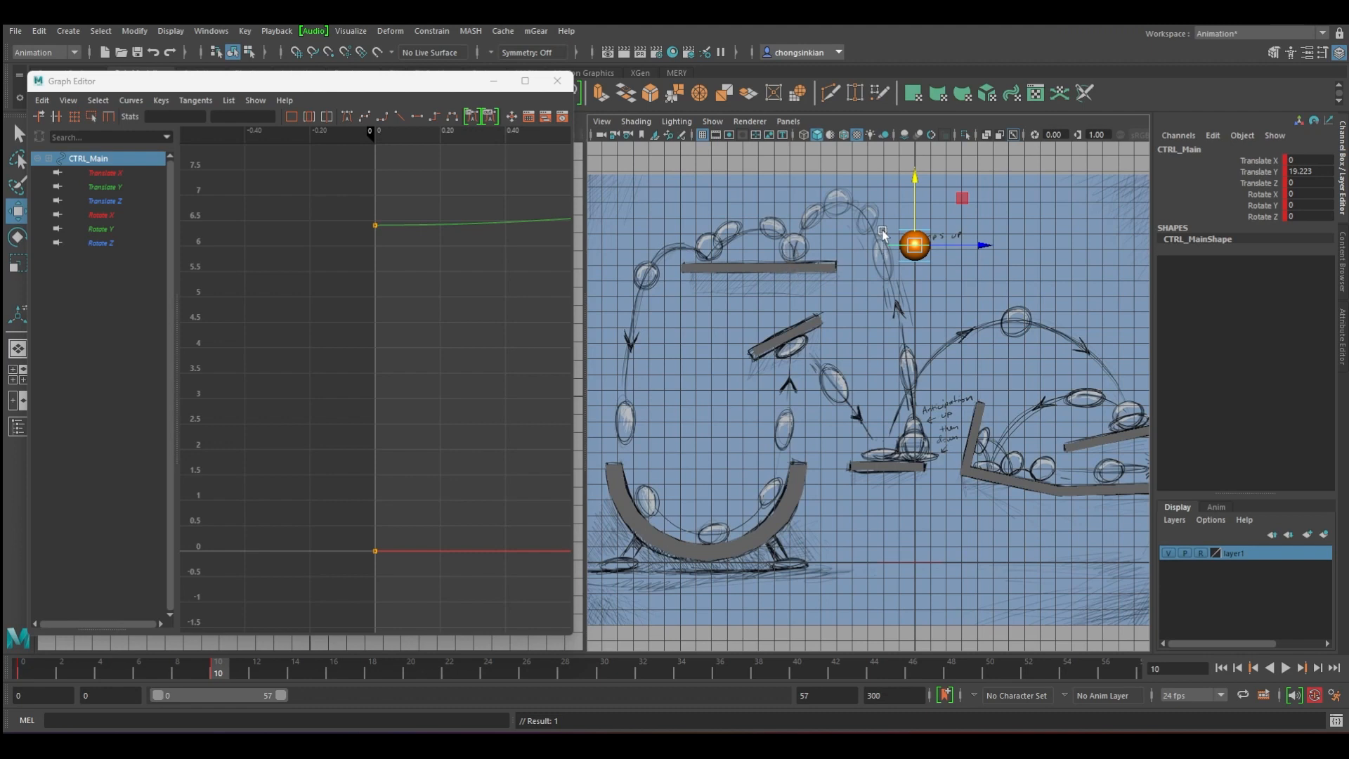
left_click_drag(914, 181, 915, 181)
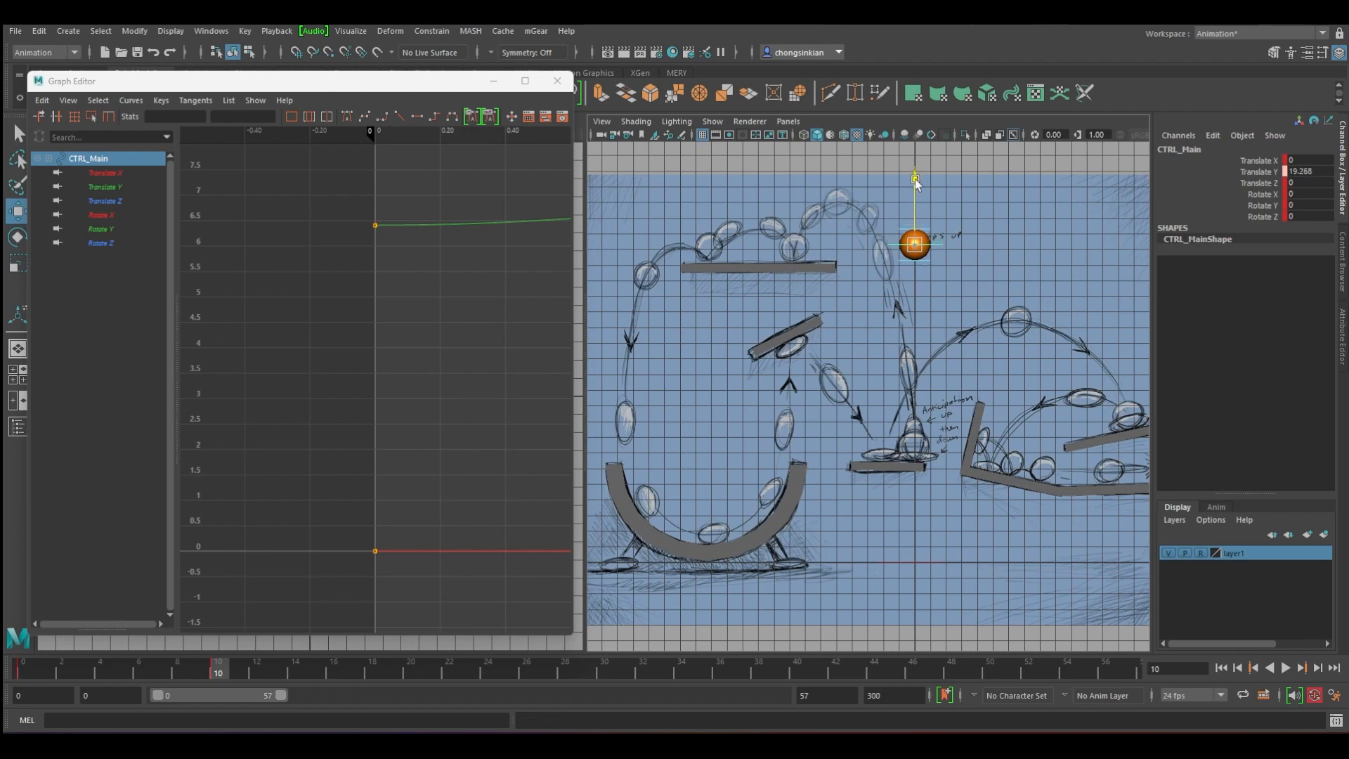
Show only the ball's Translate Y curve and key the ball at frame 20 with the same height as frame 10.
left_click(118, 184)
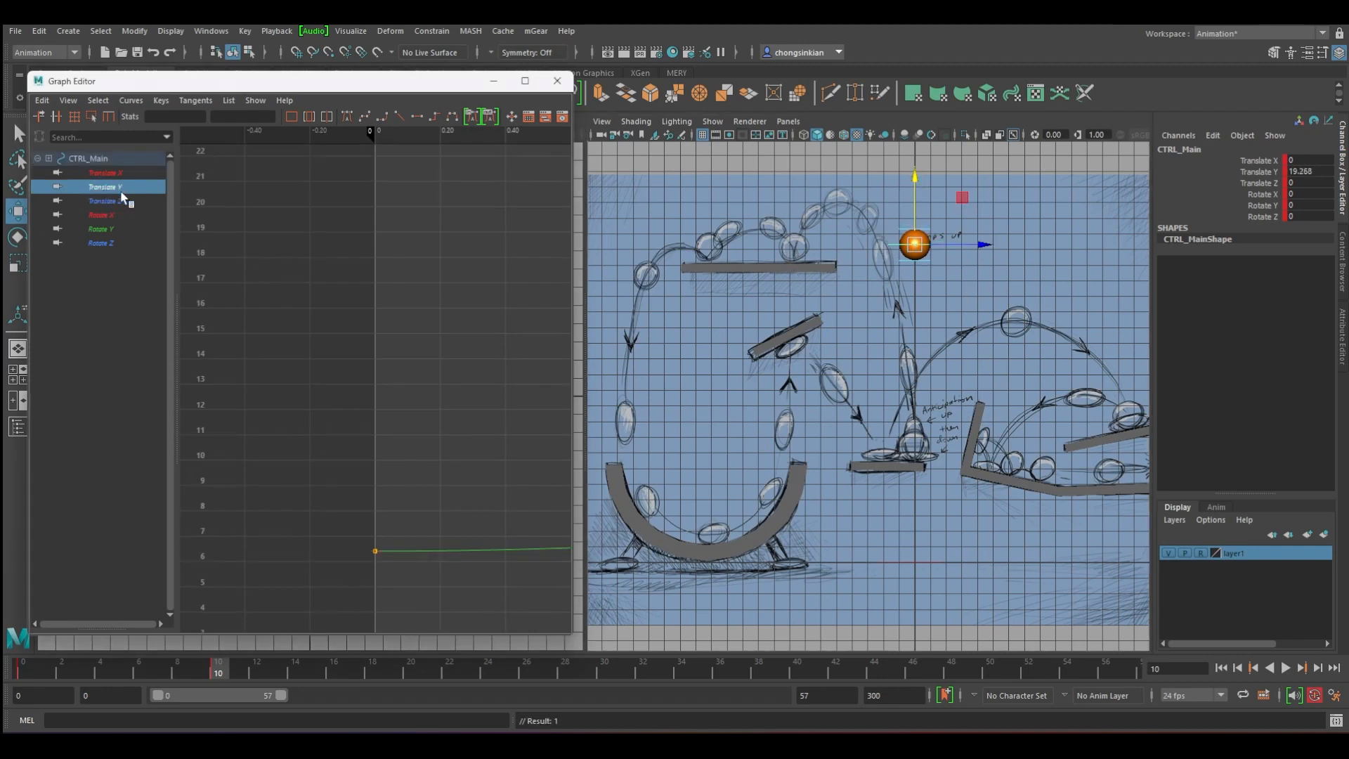
key("f")
left_click(411, 672)
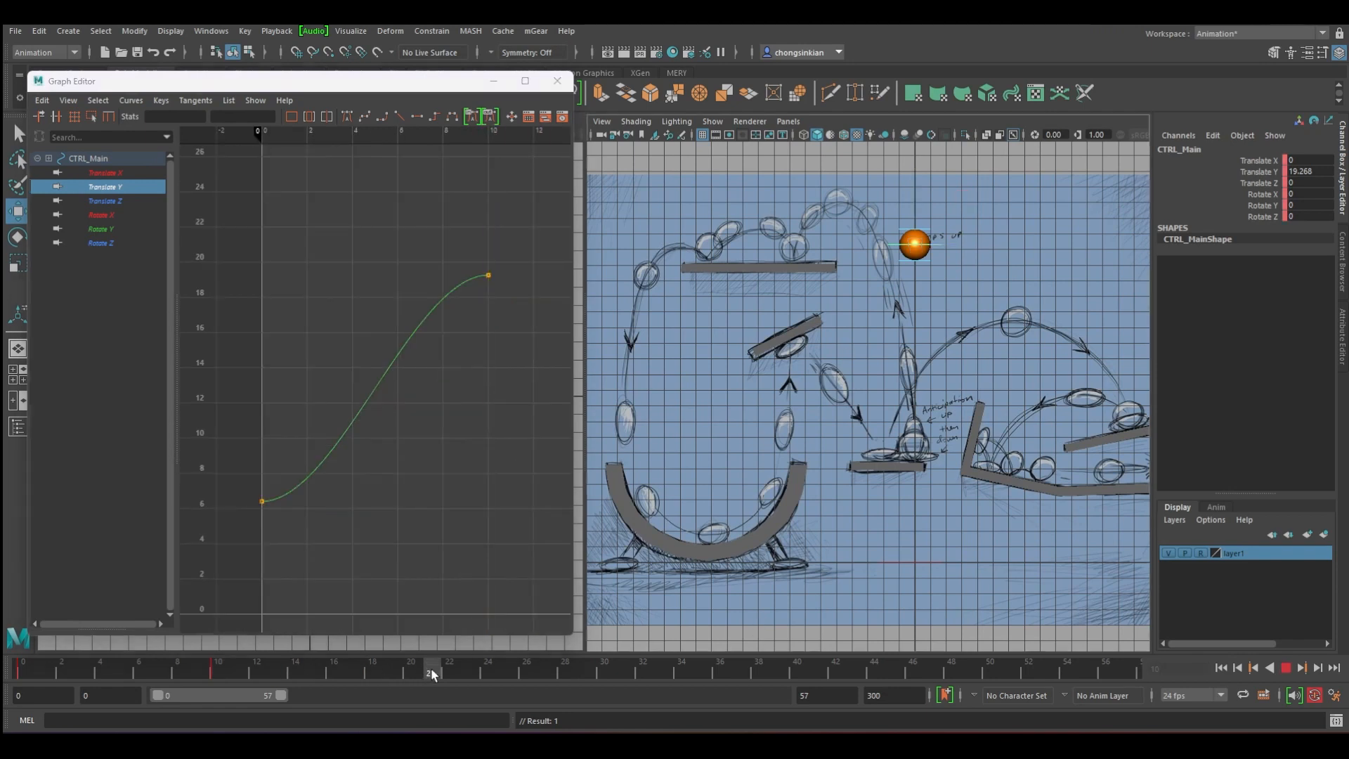
key("s")
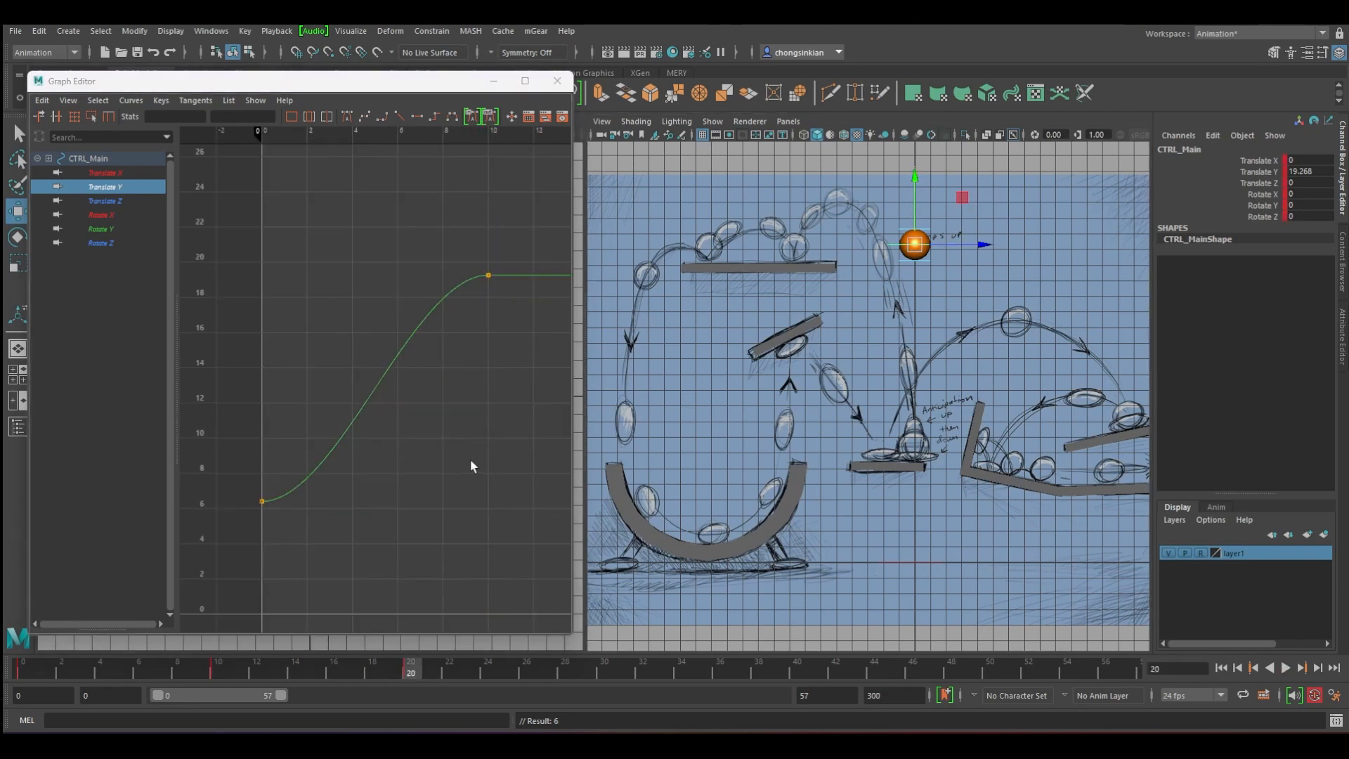
key("f")
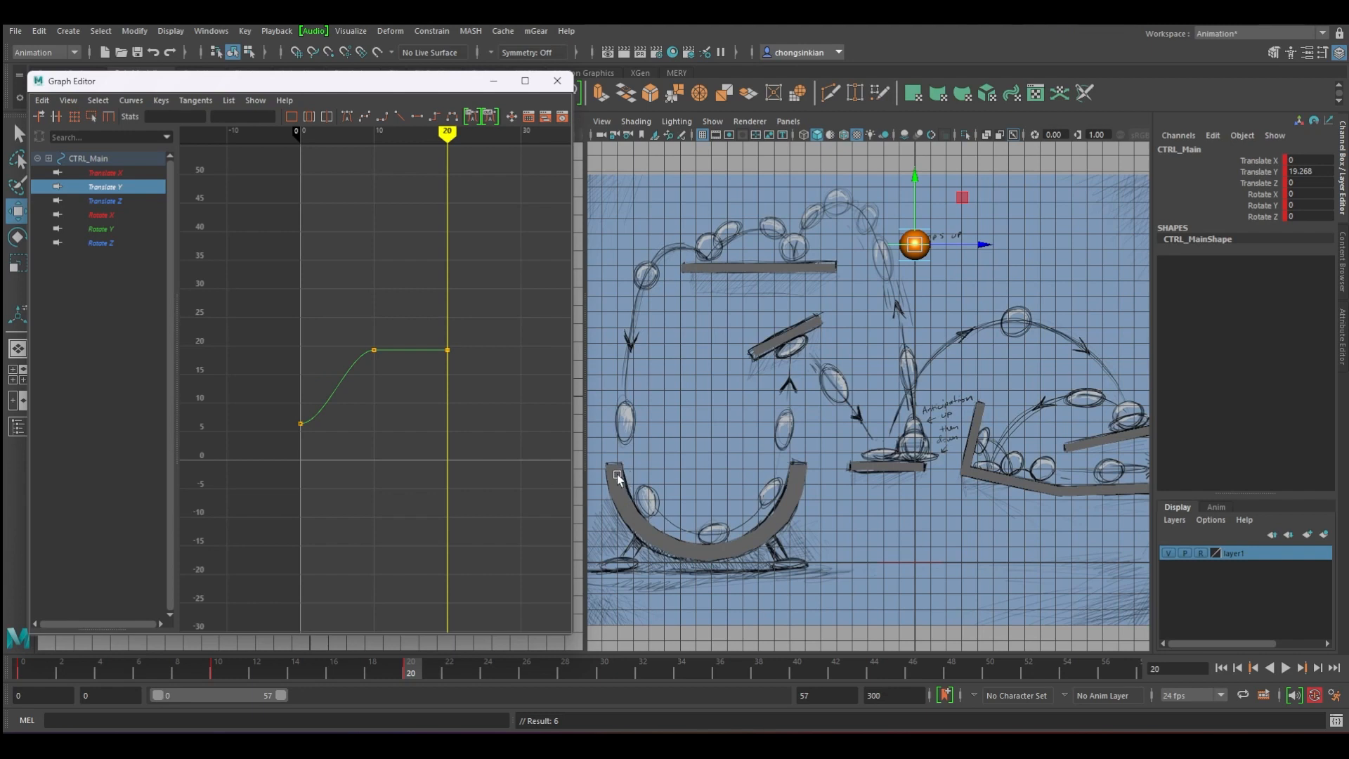
Lower the ball to Translate Y about 0.99 at frame 30 and key it.
left_click_drag(576, 667, 604, 667)
left_click_drag(915, 177, 916, 469)
key("s")
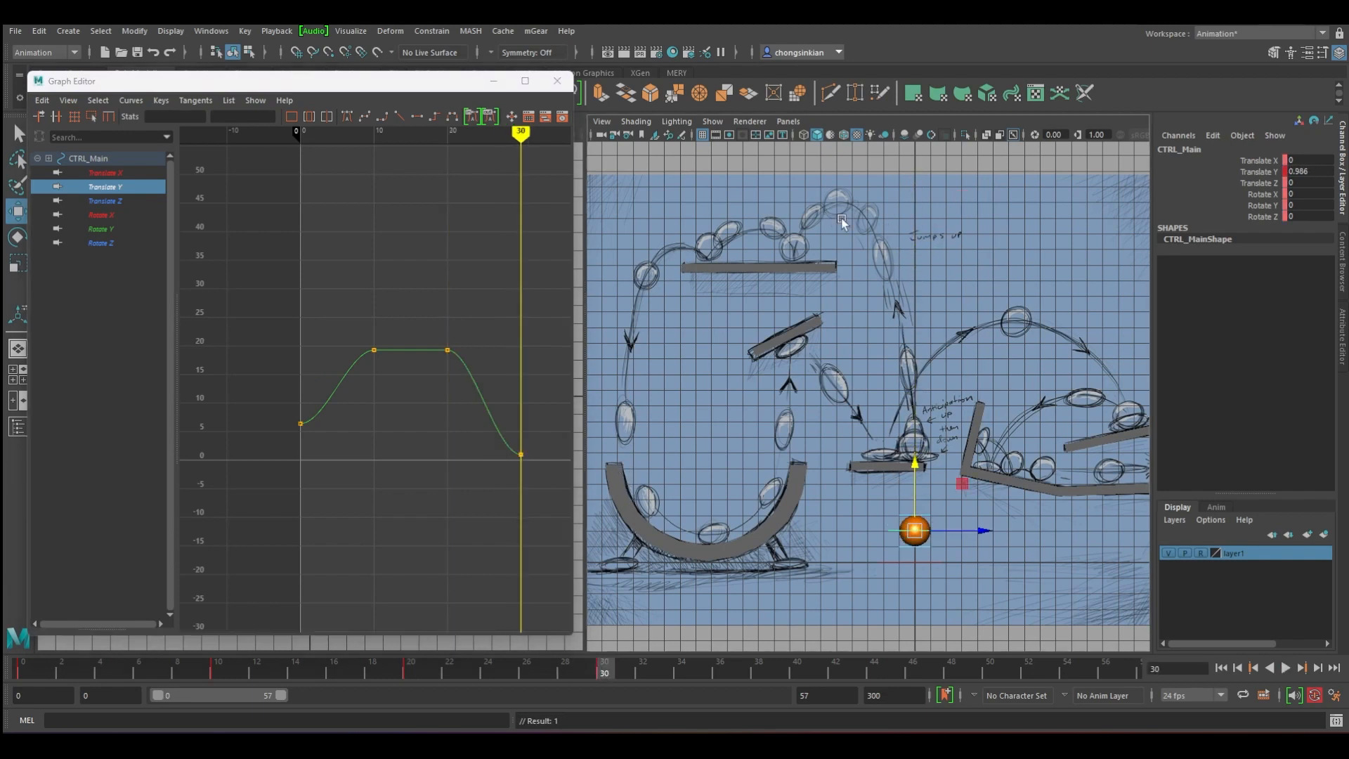
Insert a key at frame 5 on the Translate Y curve and raise its value to about 21.85.
key("alt+shift+v")
key("alt+period")
key("alt+period")
key("alt+period")
key("alt+period")
key("alt+period")
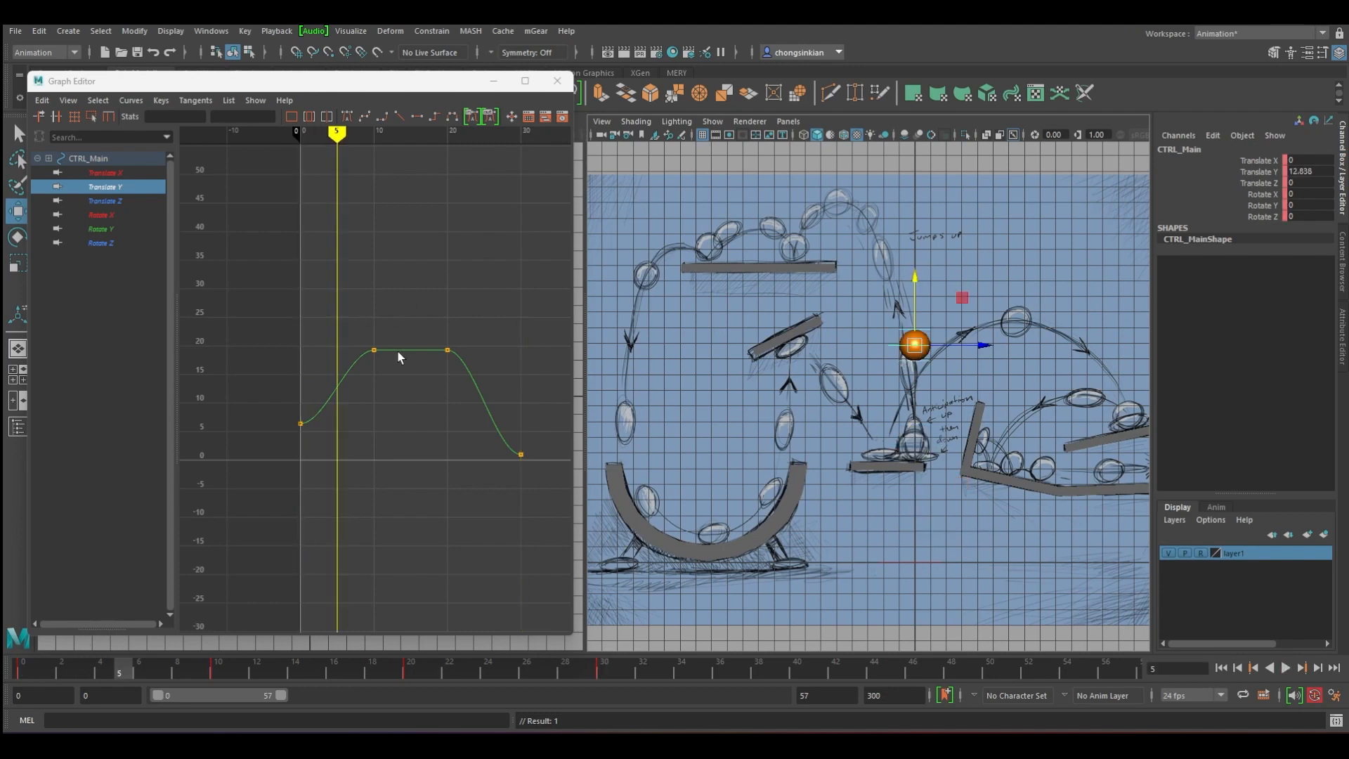
left_click(338, 384)
right_click_drag(337, 385, 343, 410)
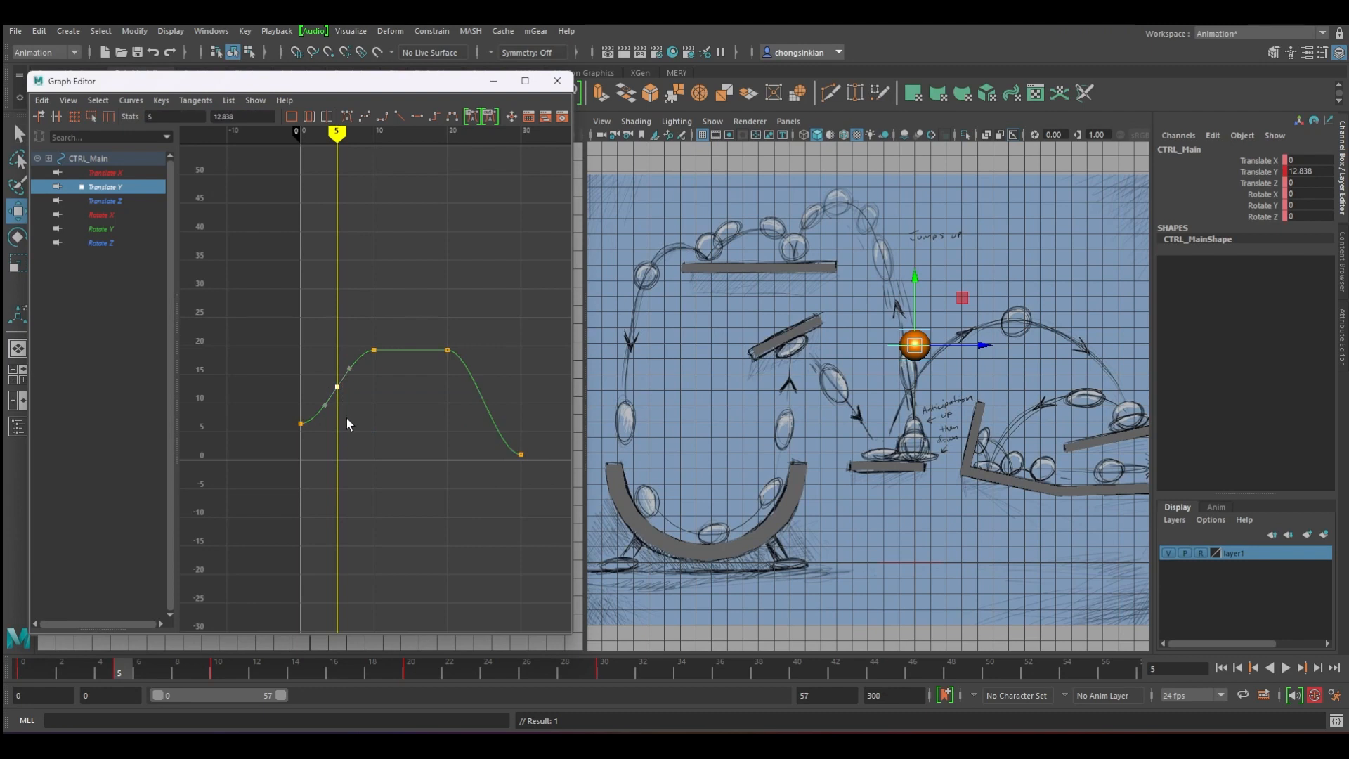
middle_click_drag(347, 418, 354, 365)
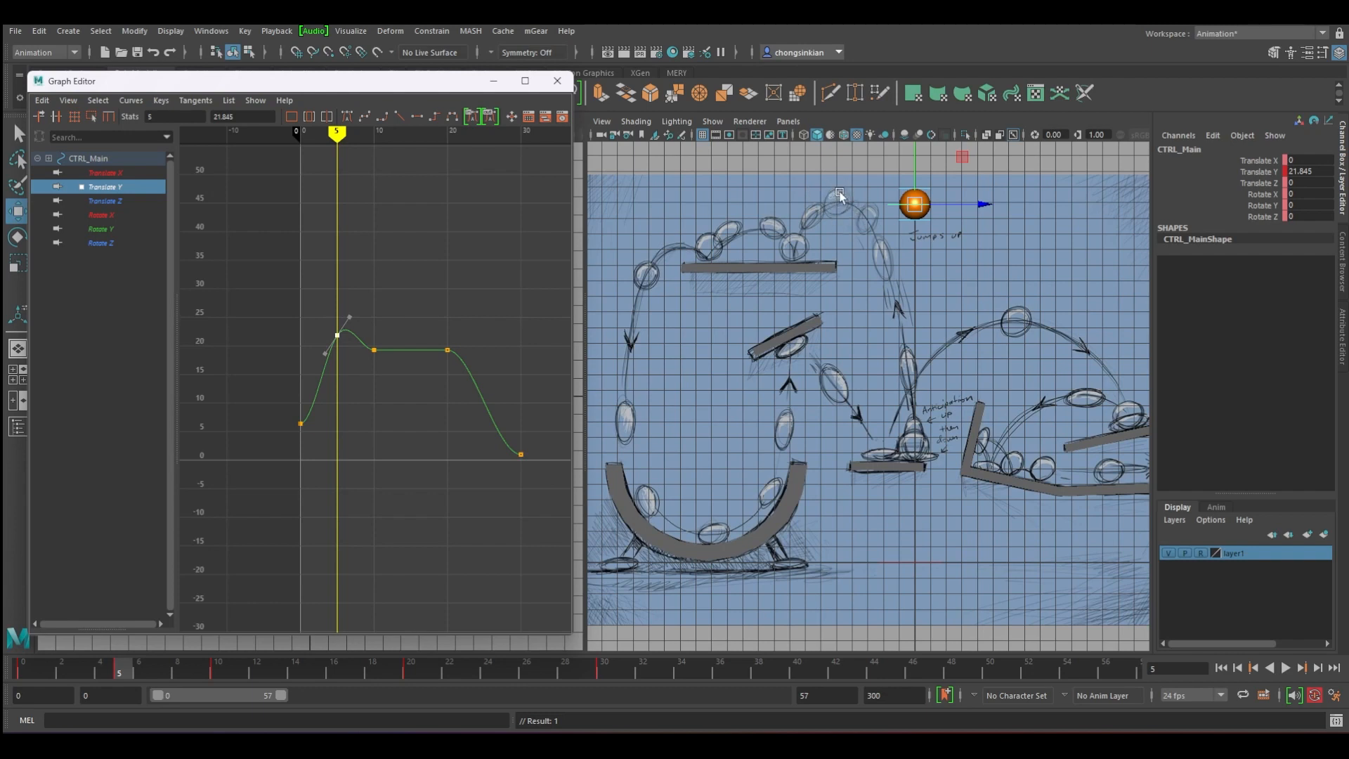
Set the frame 5 key of the Translate Y curve to auto tangents.
left_click_drag(280, 391, 352, 459)
key("f")
right_click_drag(481, 446, 439, 446, "alt")
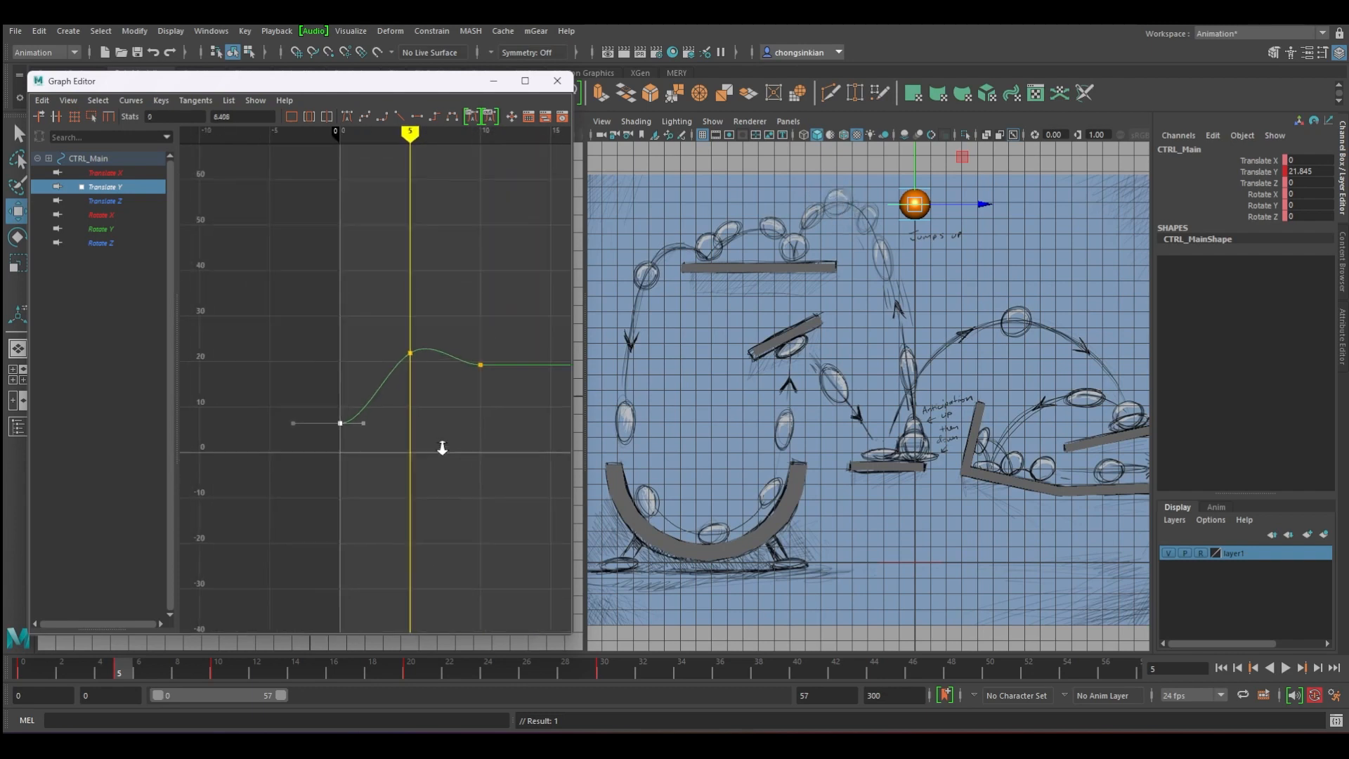
middle_click_drag(461, 440, 444, 442, "alt")
left_click(395, 357)
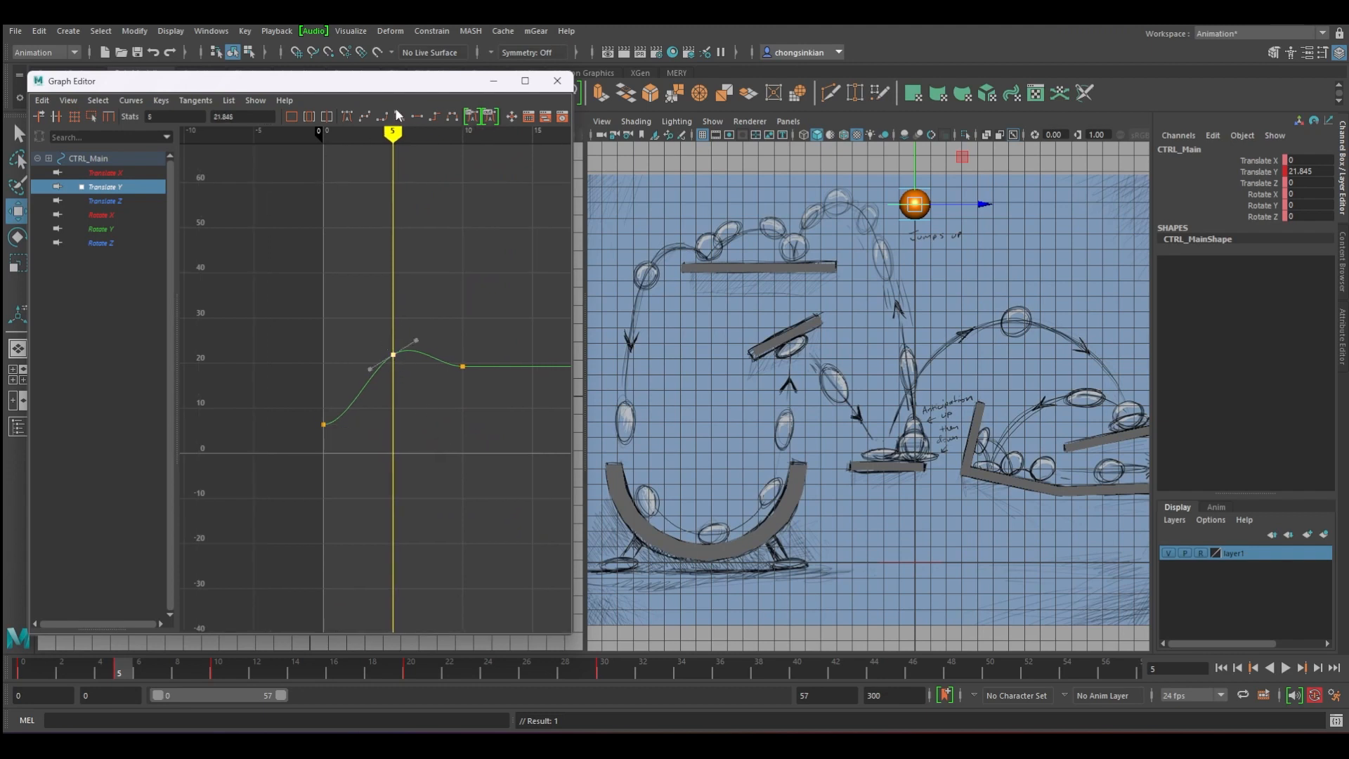
left_click(347, 113)
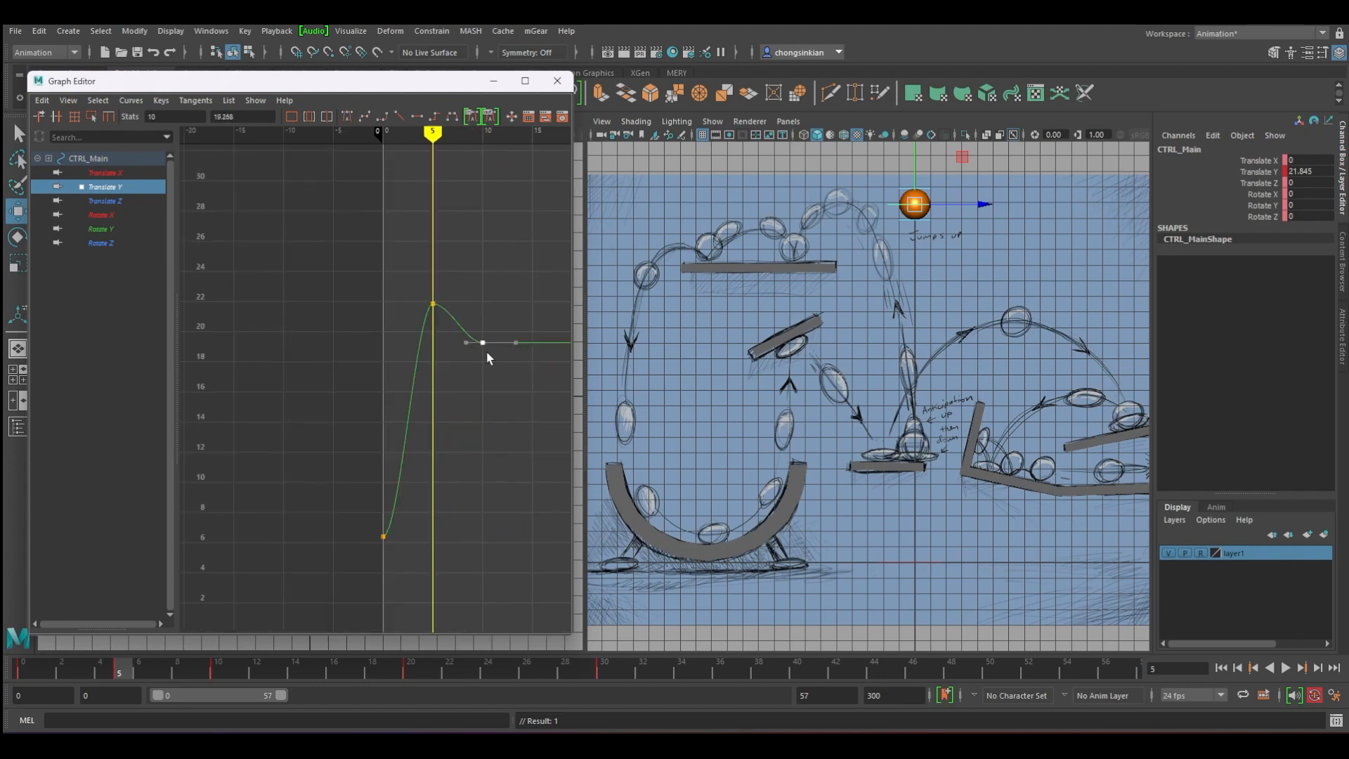
Break the tangents of the frame 10 key, apply Weighted Tangents, and reshape its handles into a sharp bounce contact.
right_click(484, 342)
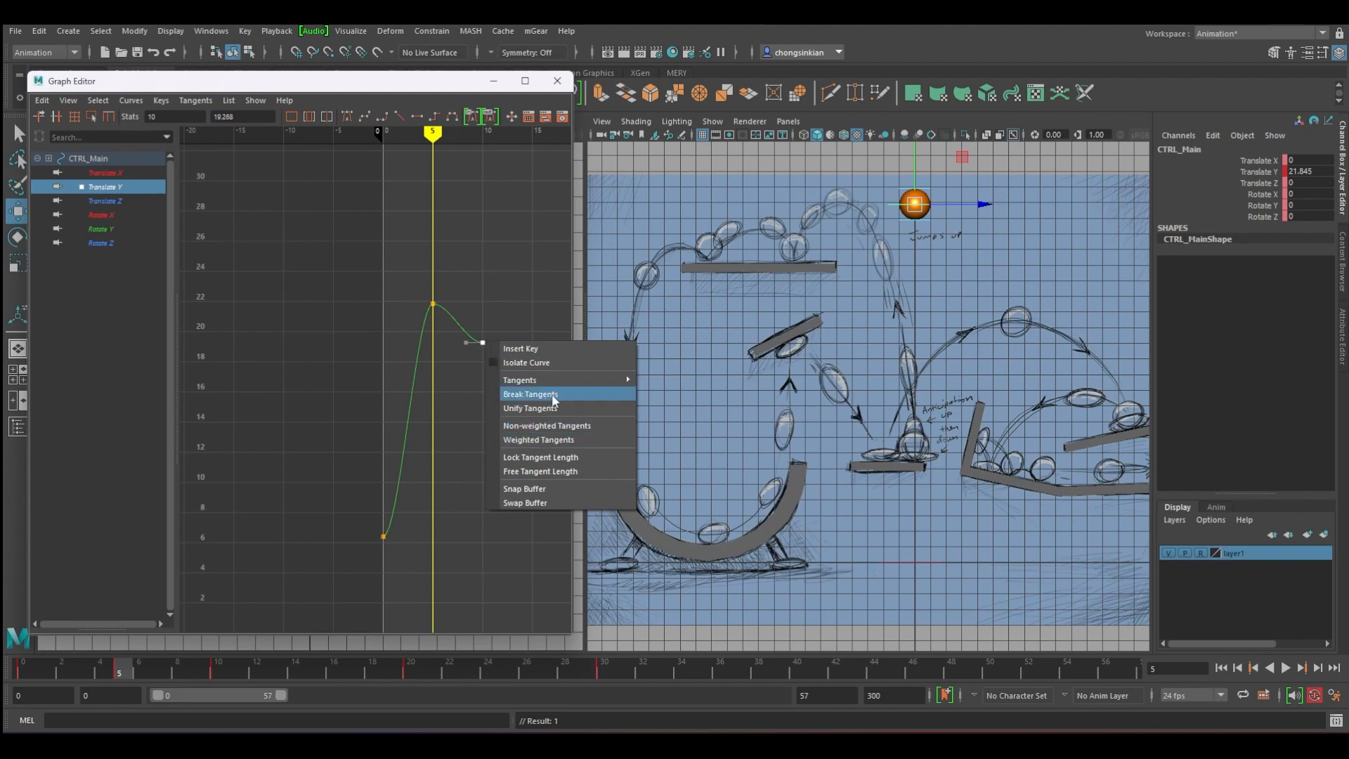
left_click(554, 400)
right_click(481, 343)
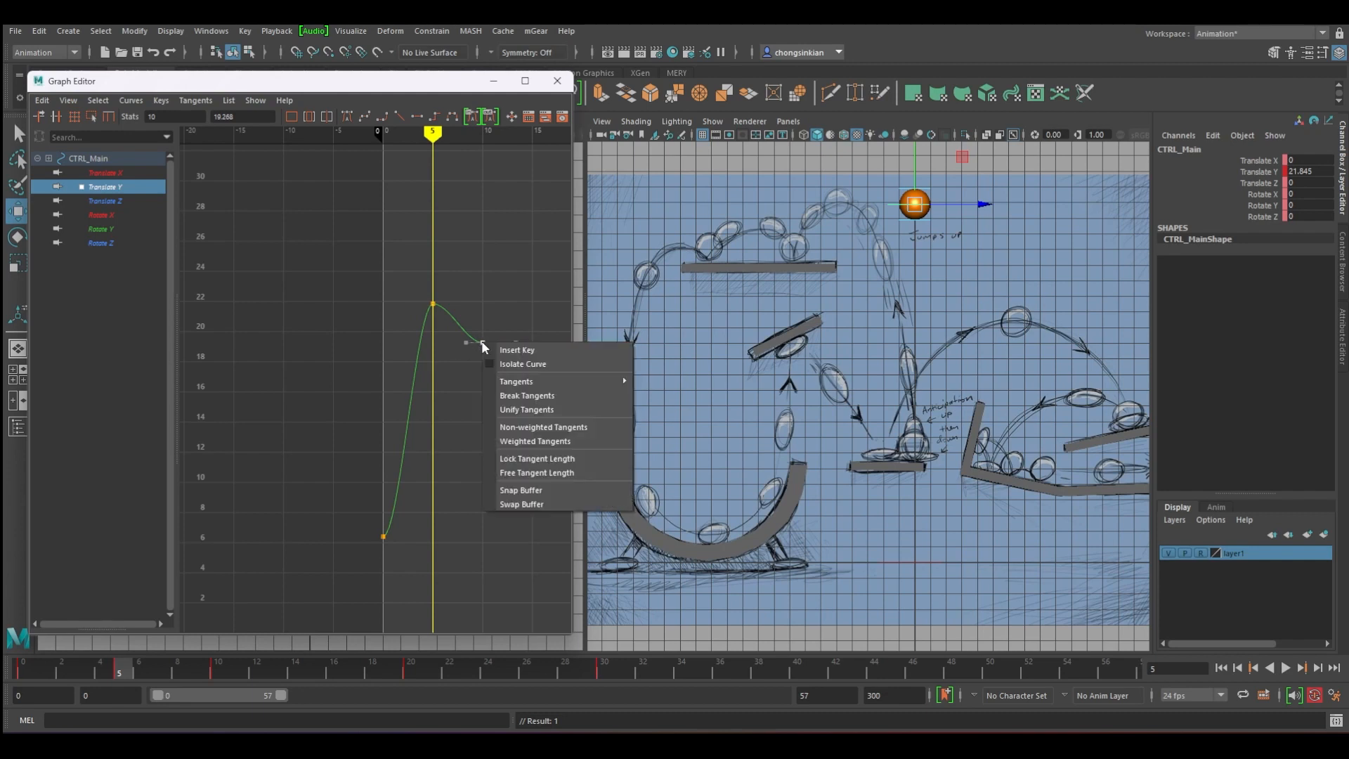
left_click(537, 441)
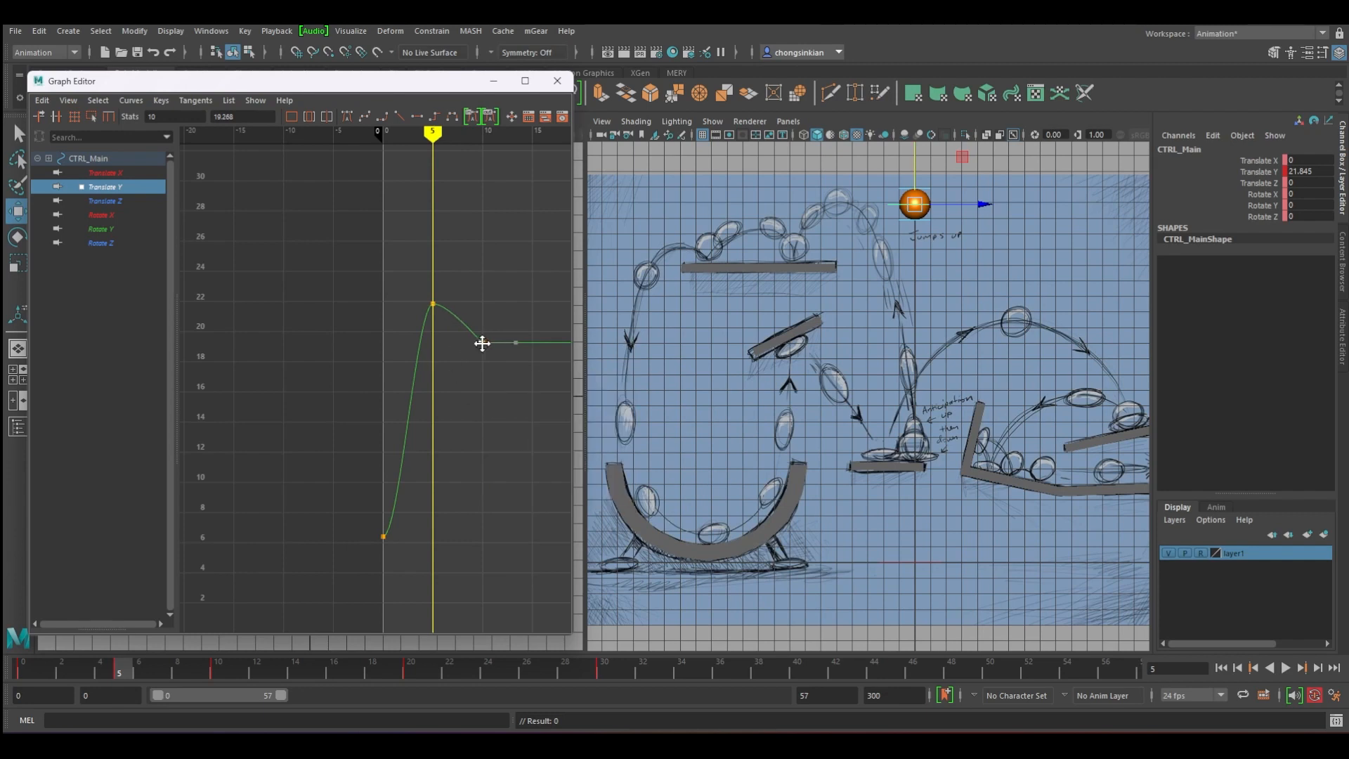
left_click_drag(514, 342, 485, 343)
Steepen the launch tangent at frame 0 and lengthen the frame 5 key's flat tangents to round the jump's peak.
left_click_drag(342, 515, 378, 538)
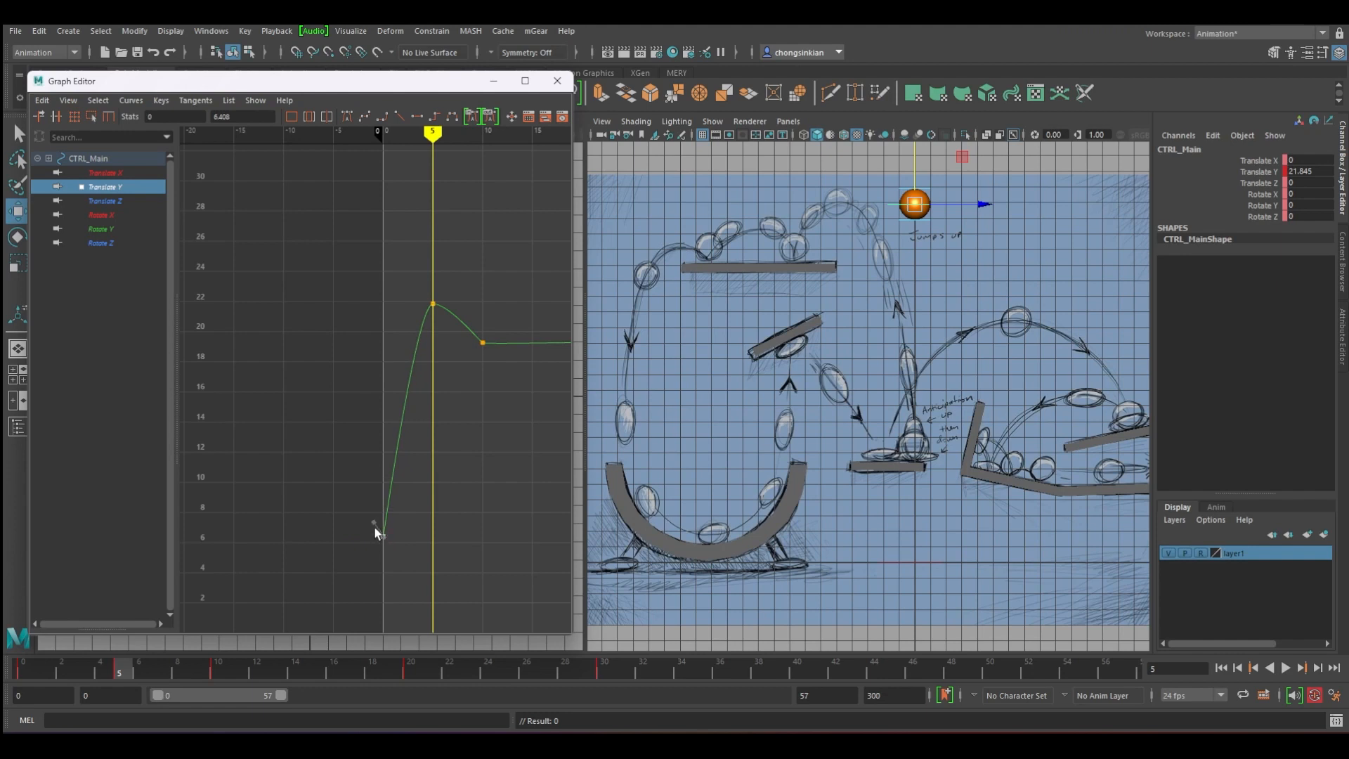
left_click_drag(438, 313, 467, 303)
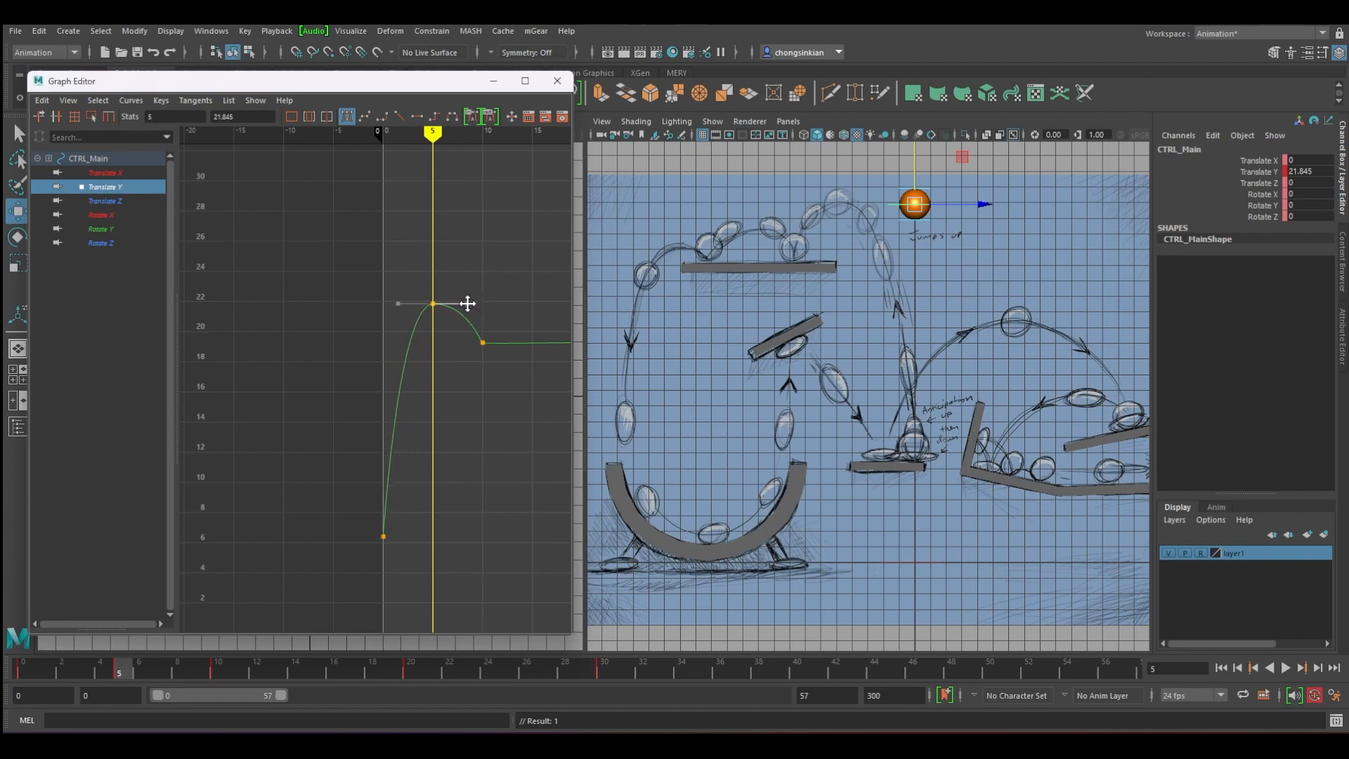
key("f")
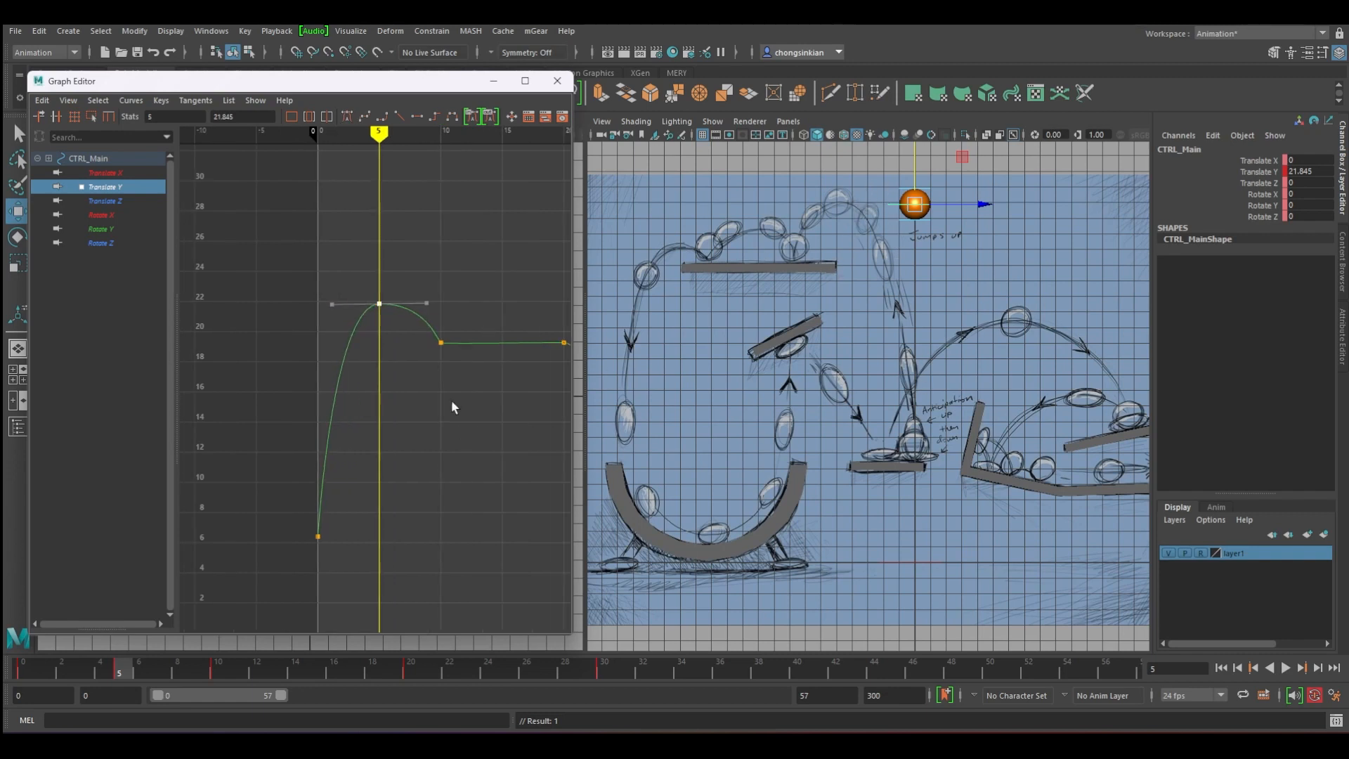
Insert a key at frame 15 on the Translate Y curve and raise it to about 20.6 for a smaller bounce.
key("a")
left_click_drag(386, 131, 396, 131)
right_click(393, 351)
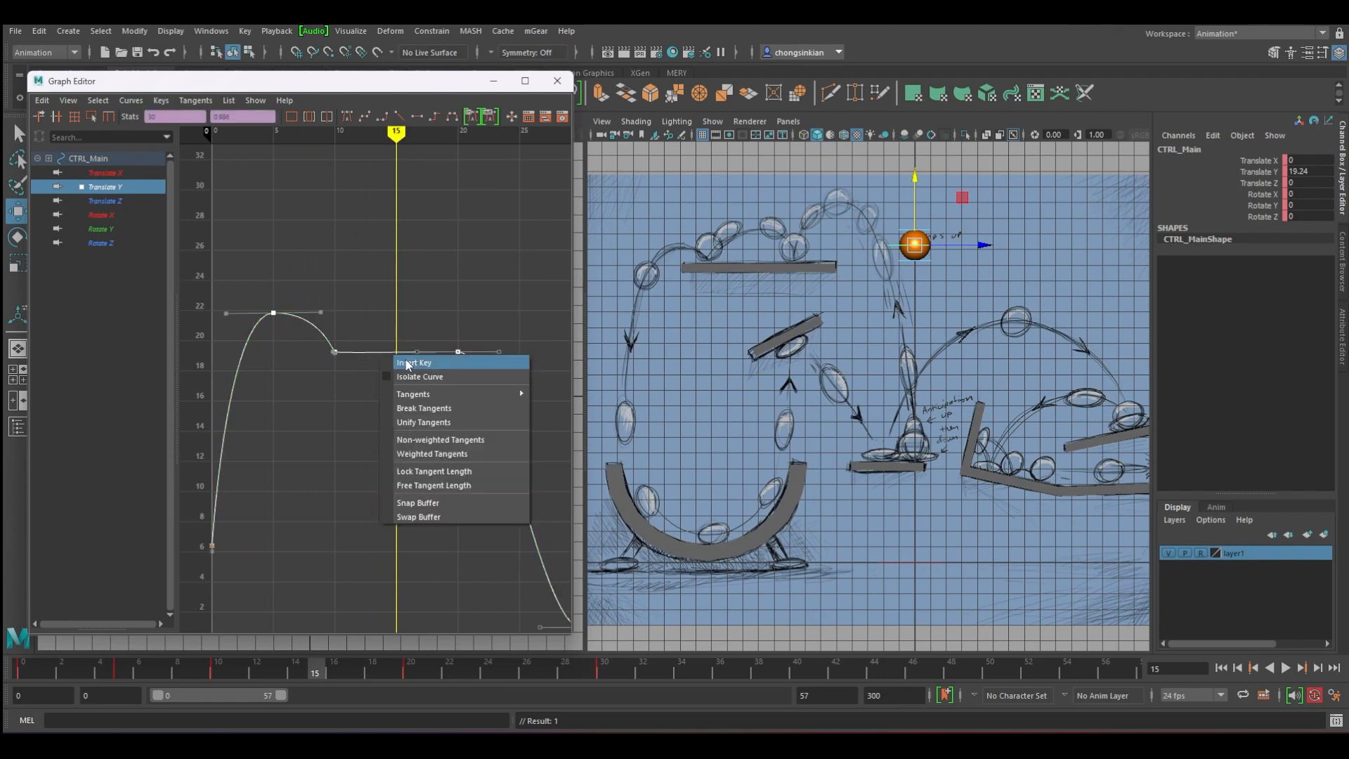
left_click(407, 363)
middle_click_drag(407, 366, 407, 363)
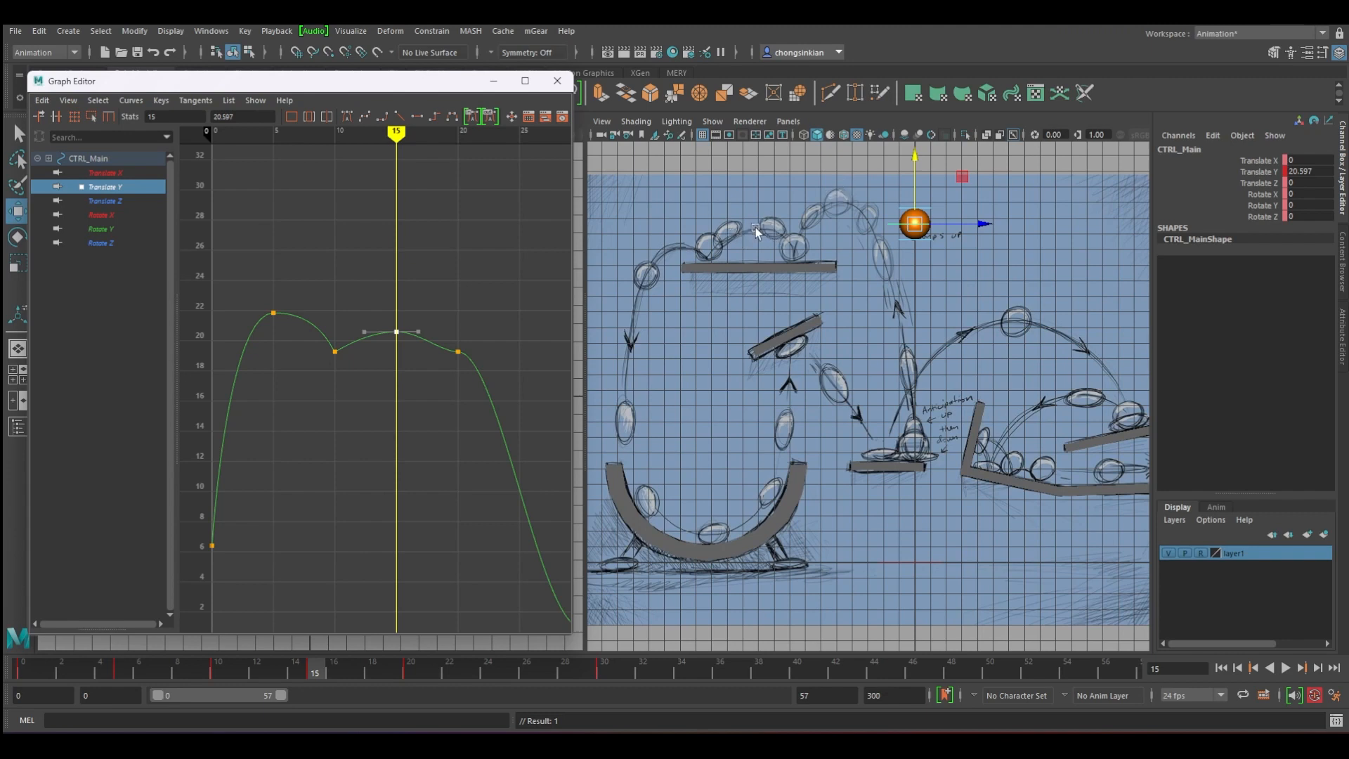
Break the frame 20 key's tangents and widen the frame 15 key's tangents to form a rounded bounce arc.
mouse_move(443, 337)
left_mouse_down()
mouse_move(494, 378)
mouse_move(451, 352)
left_mouse_up()
right_click(466, 355)
left_click(516, 409)
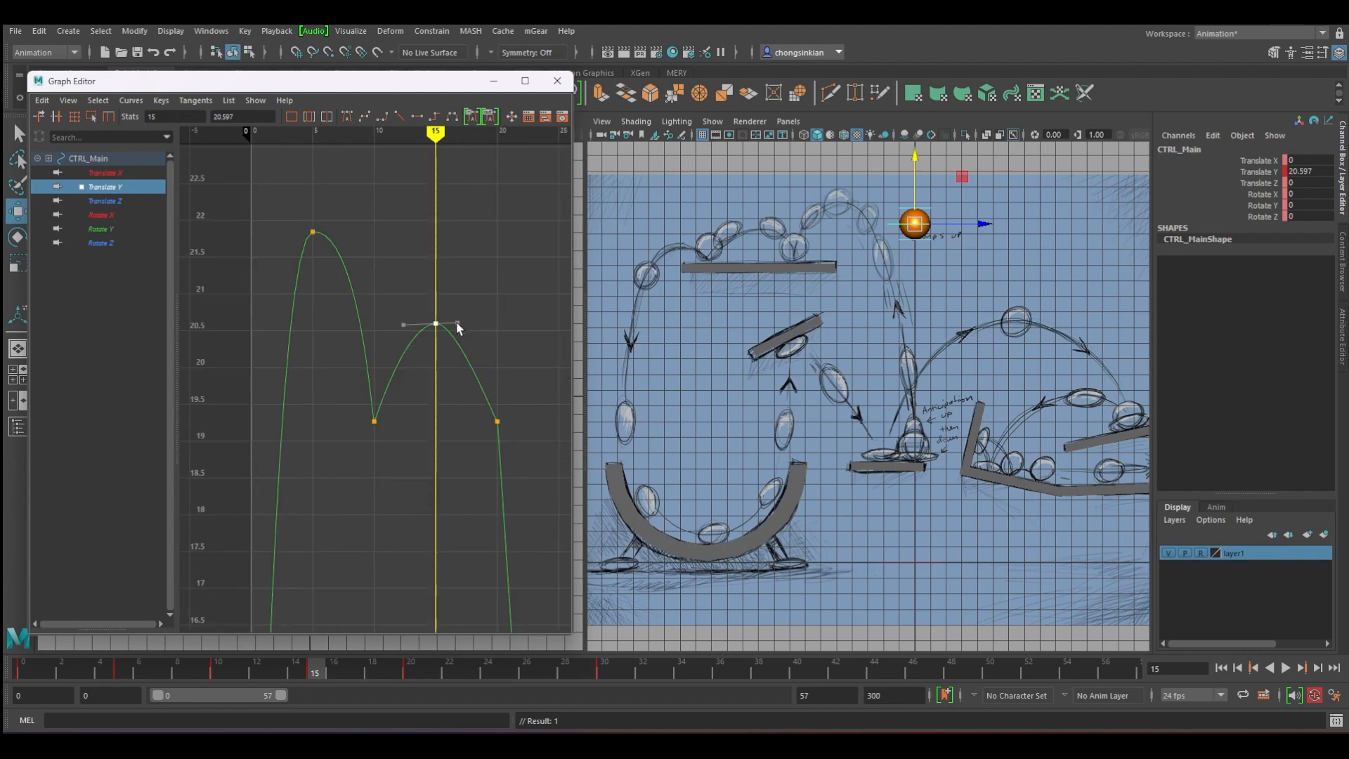
left_click_drag(457, 324, 483, 324)
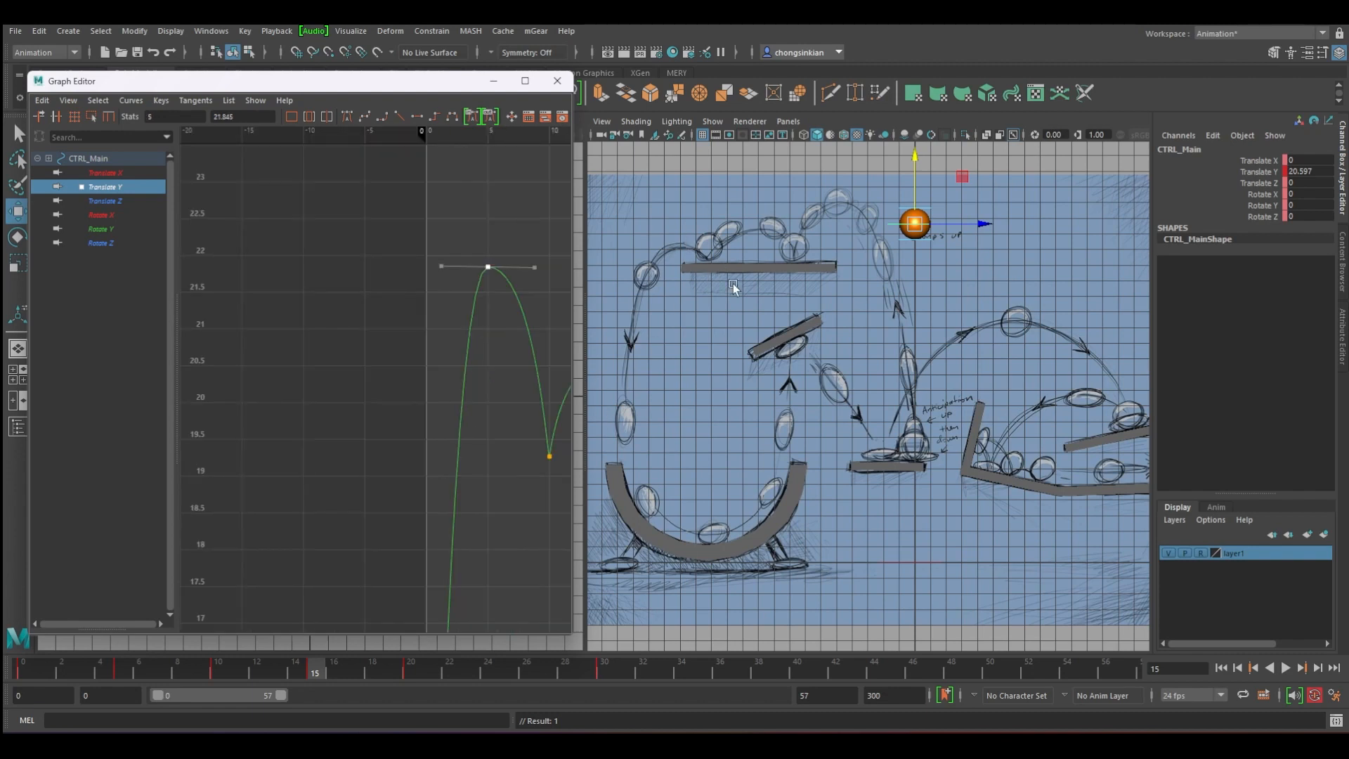
Insert a key at frame 21 on the Translate Y curve and raise its value to about 19.4.
left_click(370, 135)
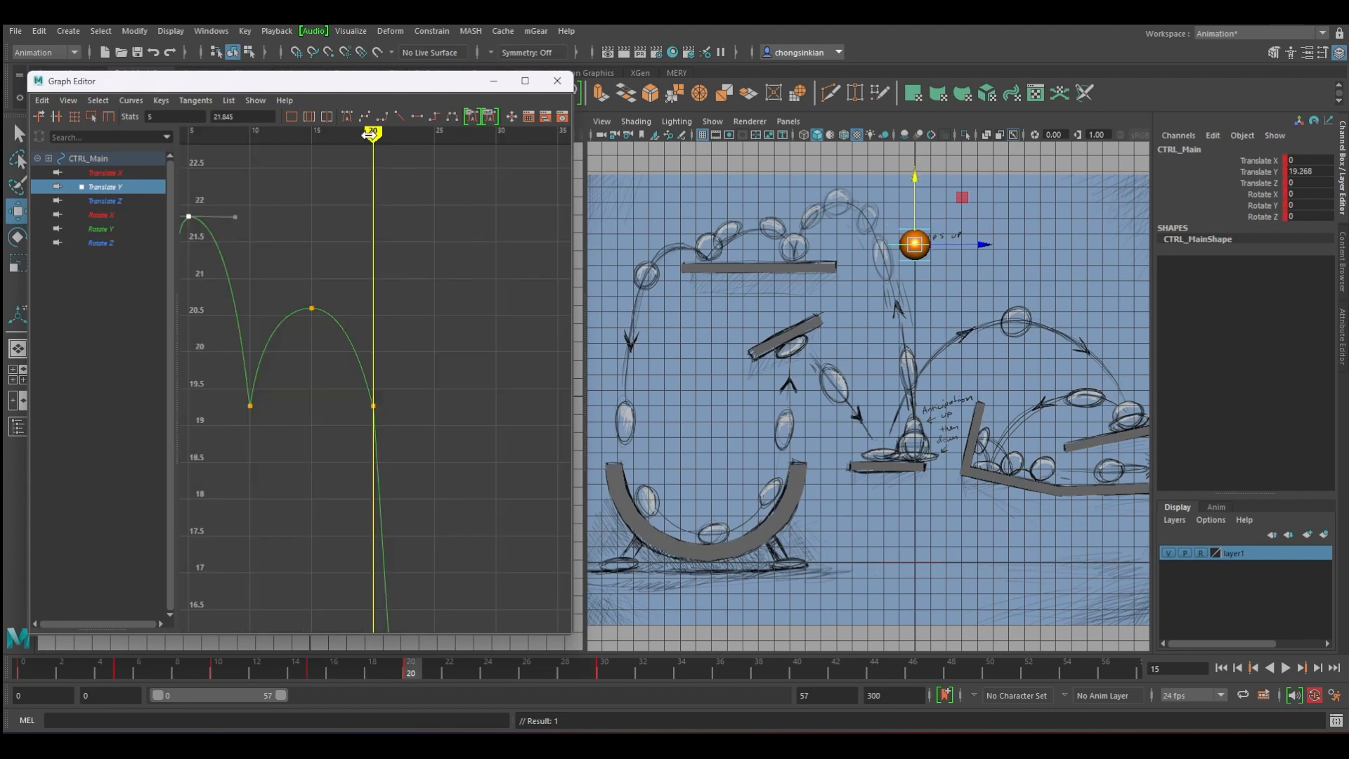
left_click_drag(375, 134, 385, 134)
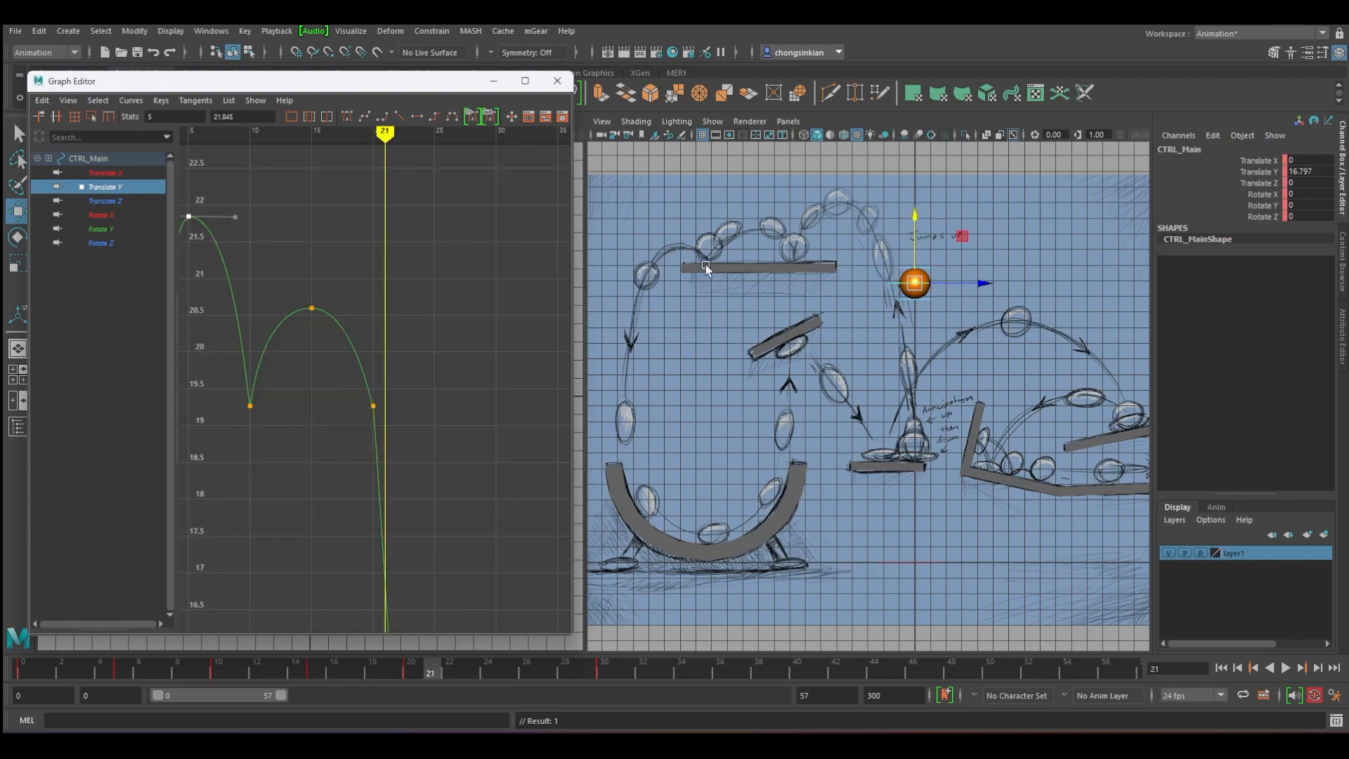
right_click_drag(407, 423, 370, 427, "alt")
right_click(367, 295)
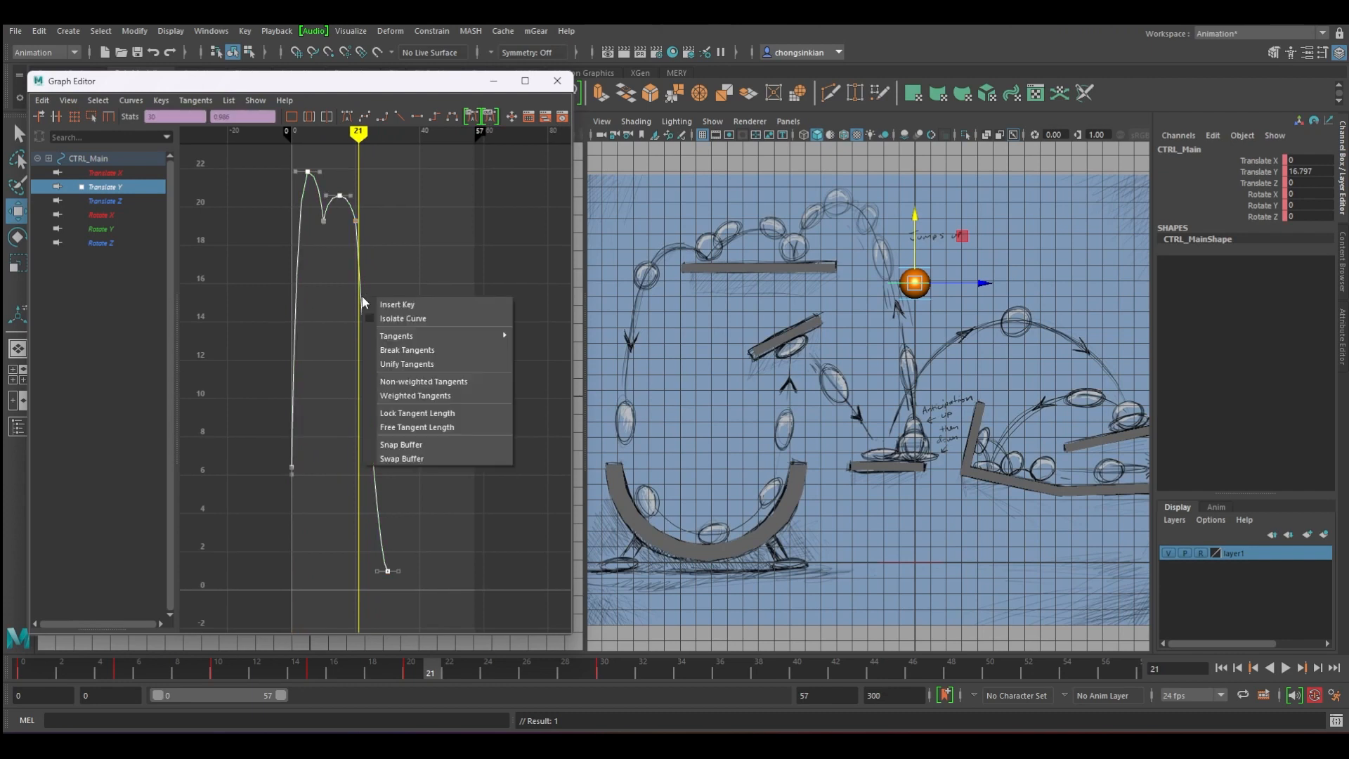
left_click(379, 302)
middle_click_drag(411, 307, 391, 236)
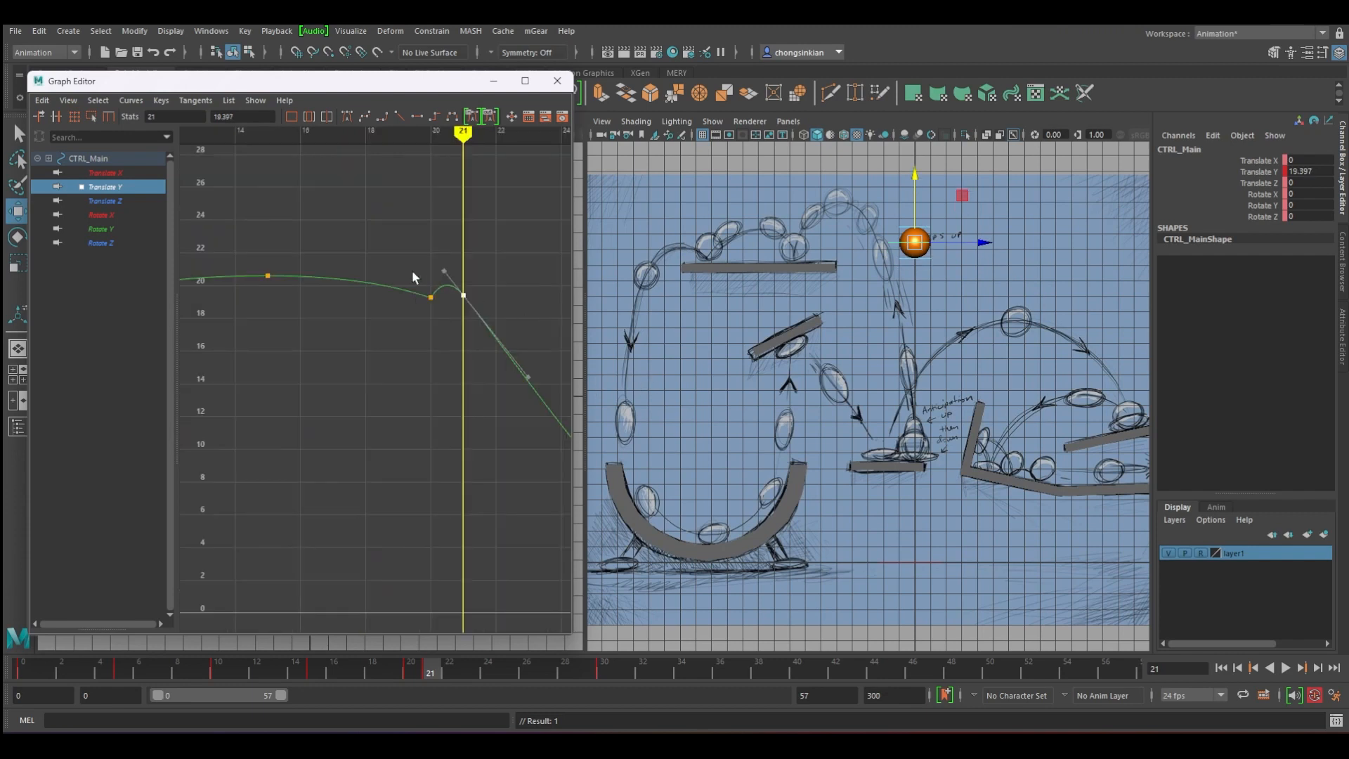
Set the frame 21 key's tangents on the Translate Y curve to Auto so the curve eases into the fall.
left_click_drag(412, 270, 435, 329)
key("f")
middle_click_drag(530, 439, 449, 318, "alt")
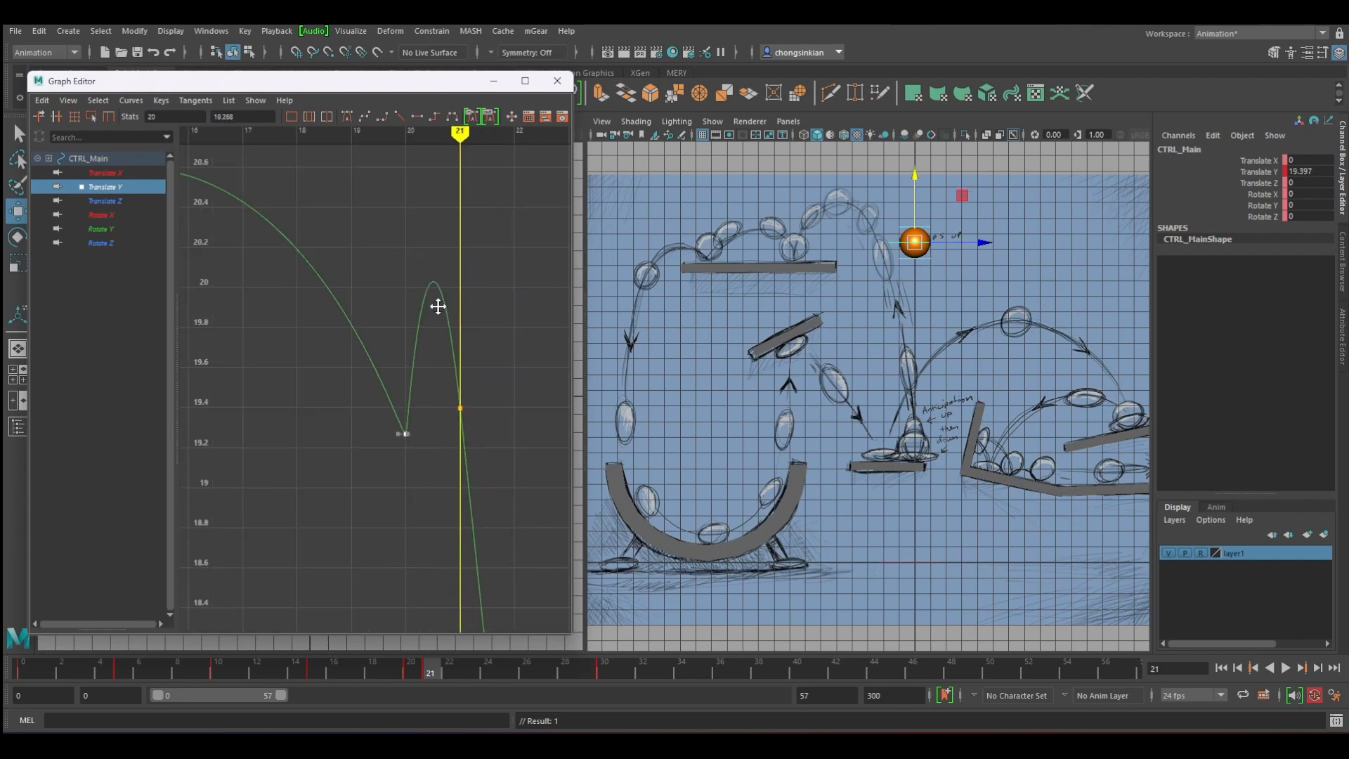
left_click_drag(445, 373, 491, 423)
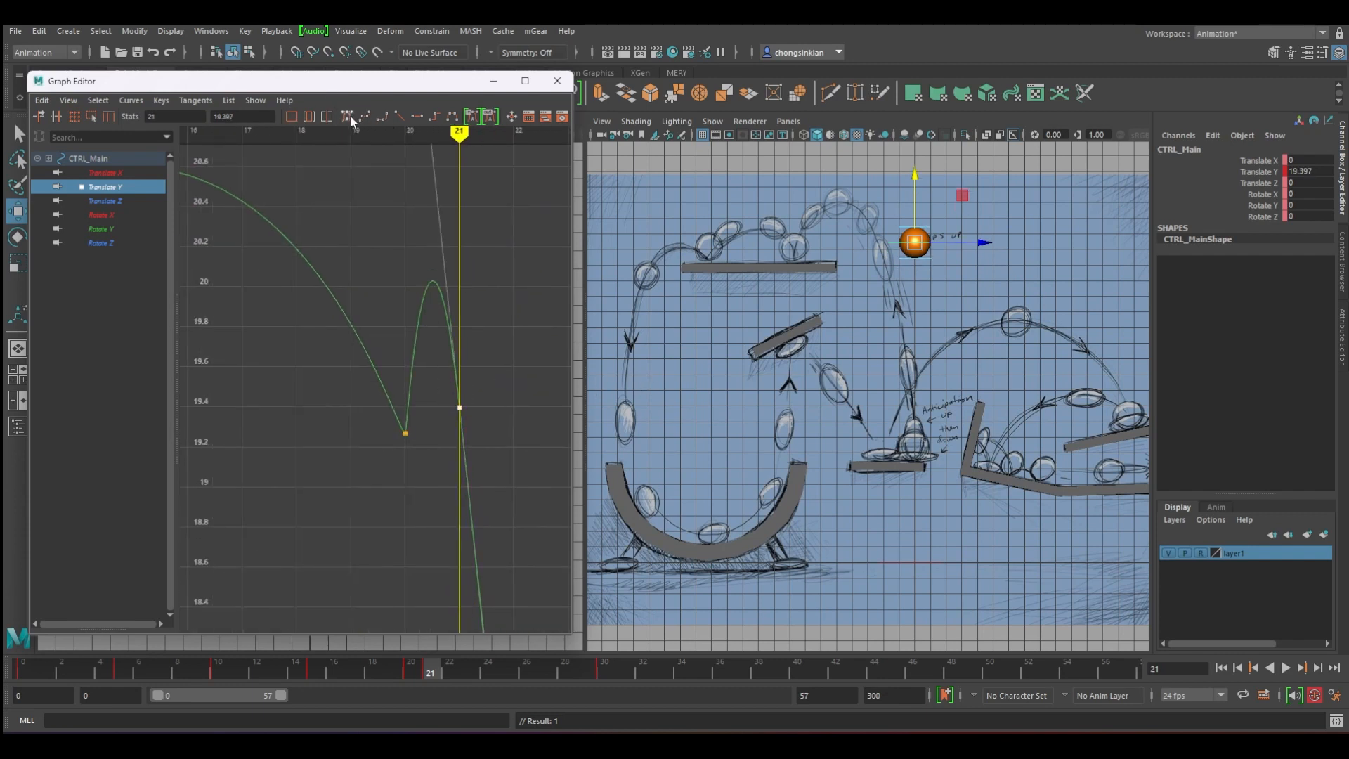
left_click(350, 116)
key("a")
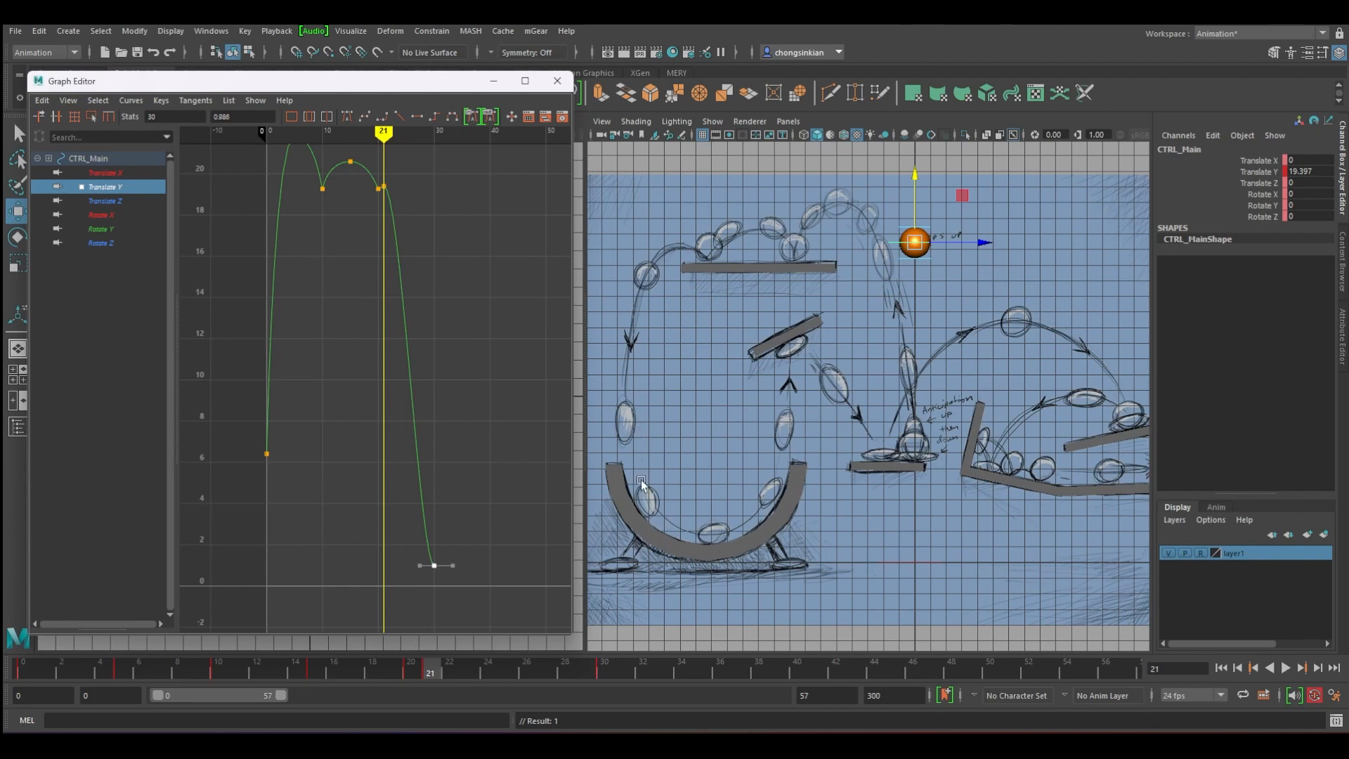
Inspect the frame 30 landing key and play the animation repeatedly from frame 0 to check the bounce timing.
left_click_drag(409, 539, 452, 587)
key("f")
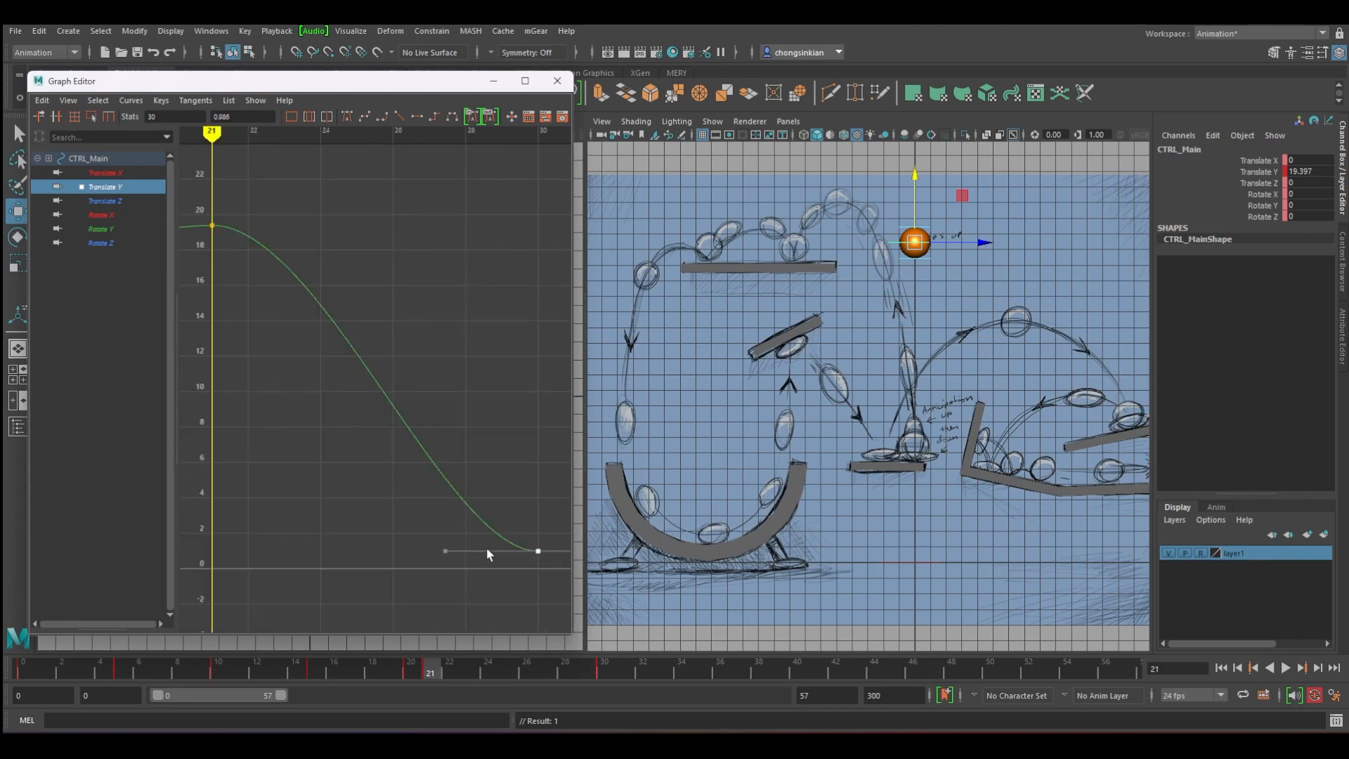
right_click_drag(464, 494, 407, 355, "alt")
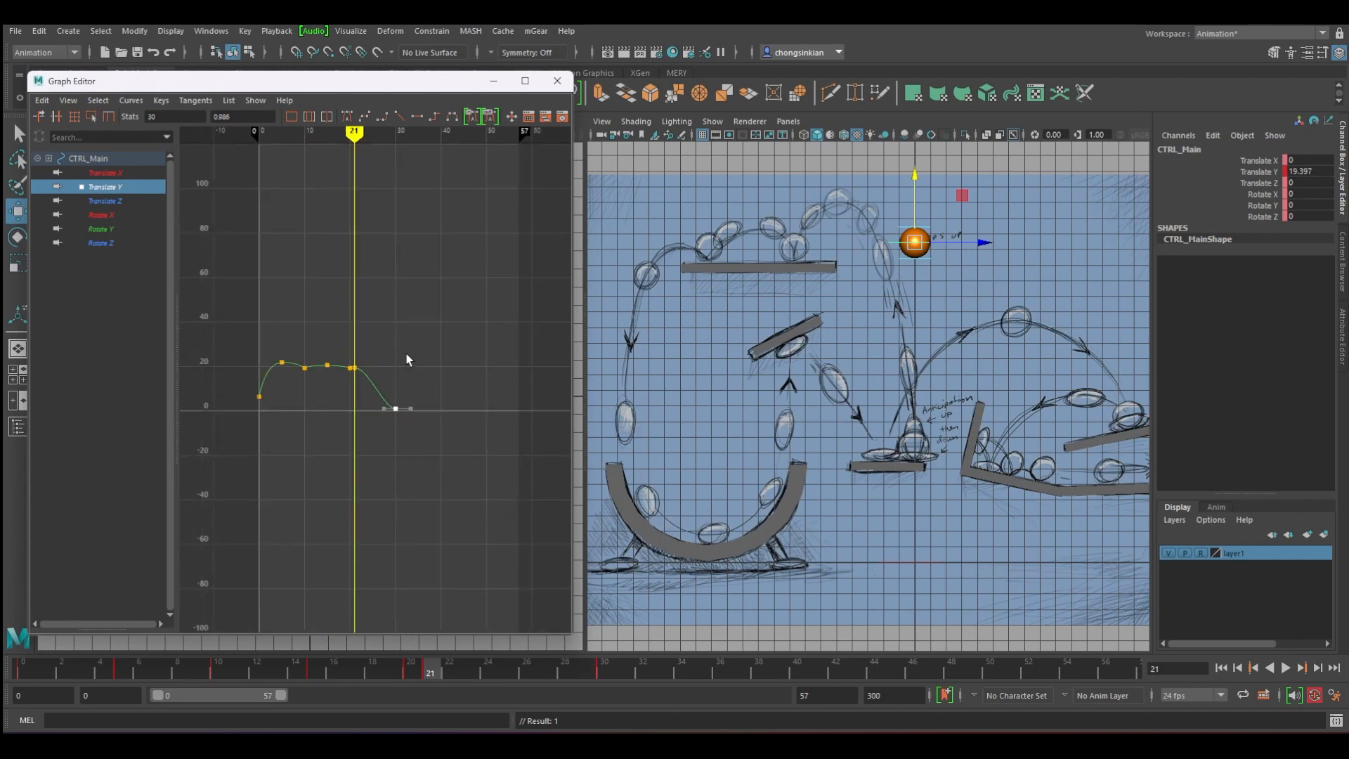
middle_click_drag(407, 356, 433, 343, "alt")
mouse_move(340, 361)
right_mouse_down("alt")
mouse_move(383, 362)
mouse_move(350, 361)
right_mouse_up("alt")
middle_click_drag(350, 362, 403, 358, "alt")
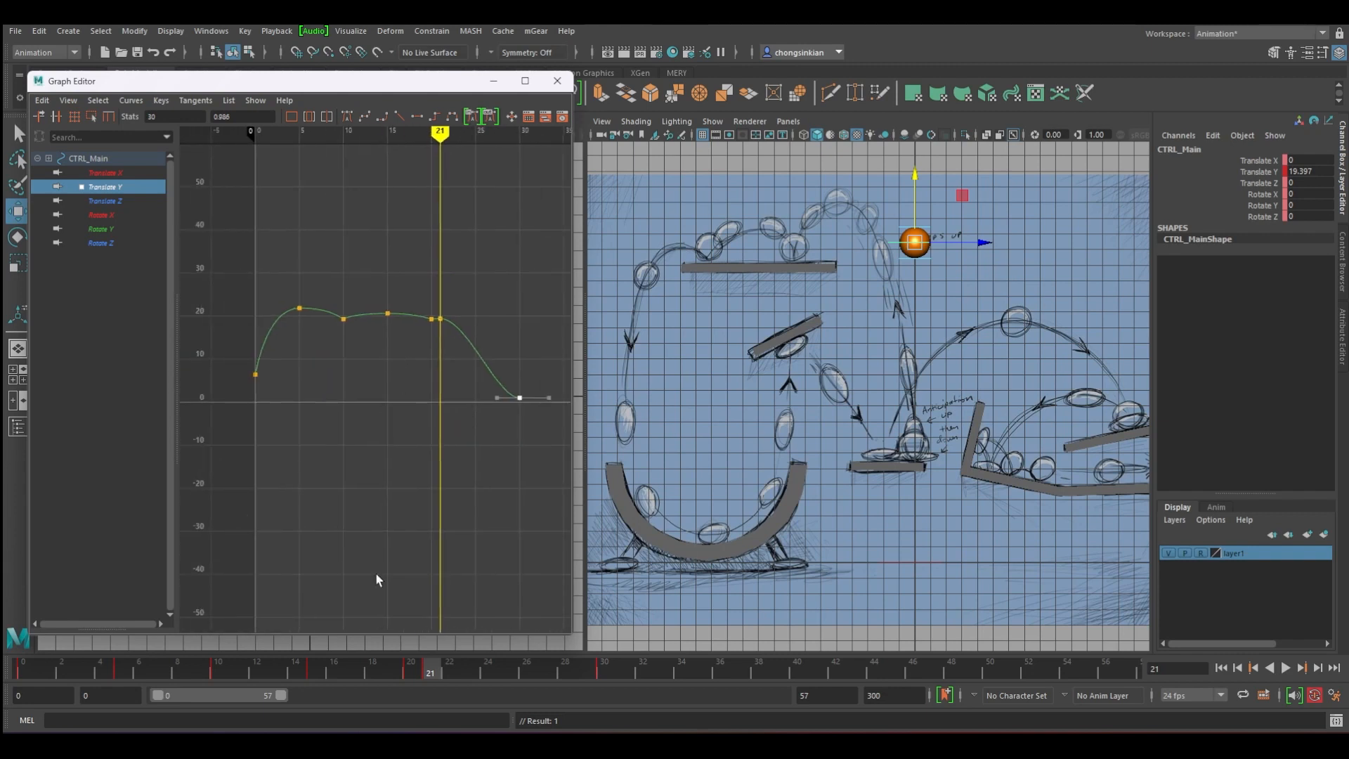
left_click_drag(49, 664, 24, 666)
key("alt+v")
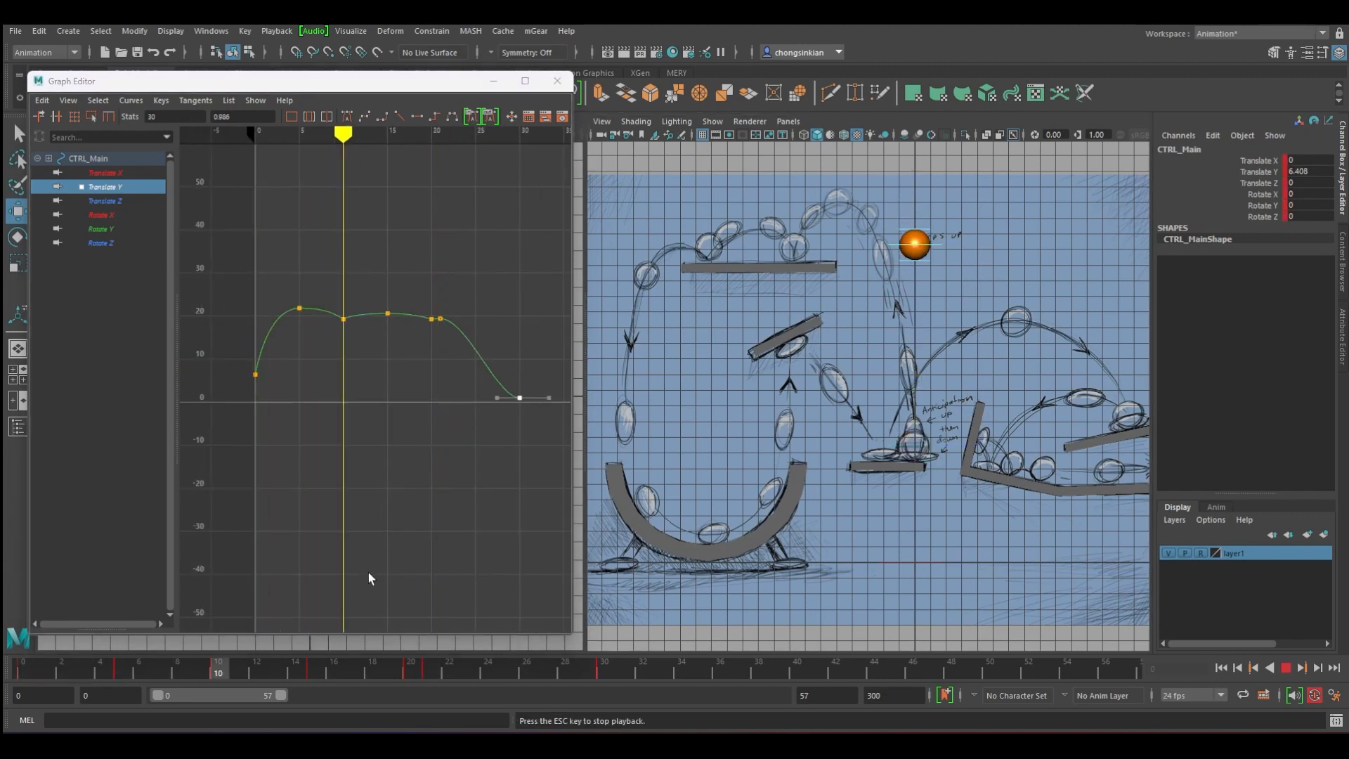
key("Escape")
left_click(22, 668)
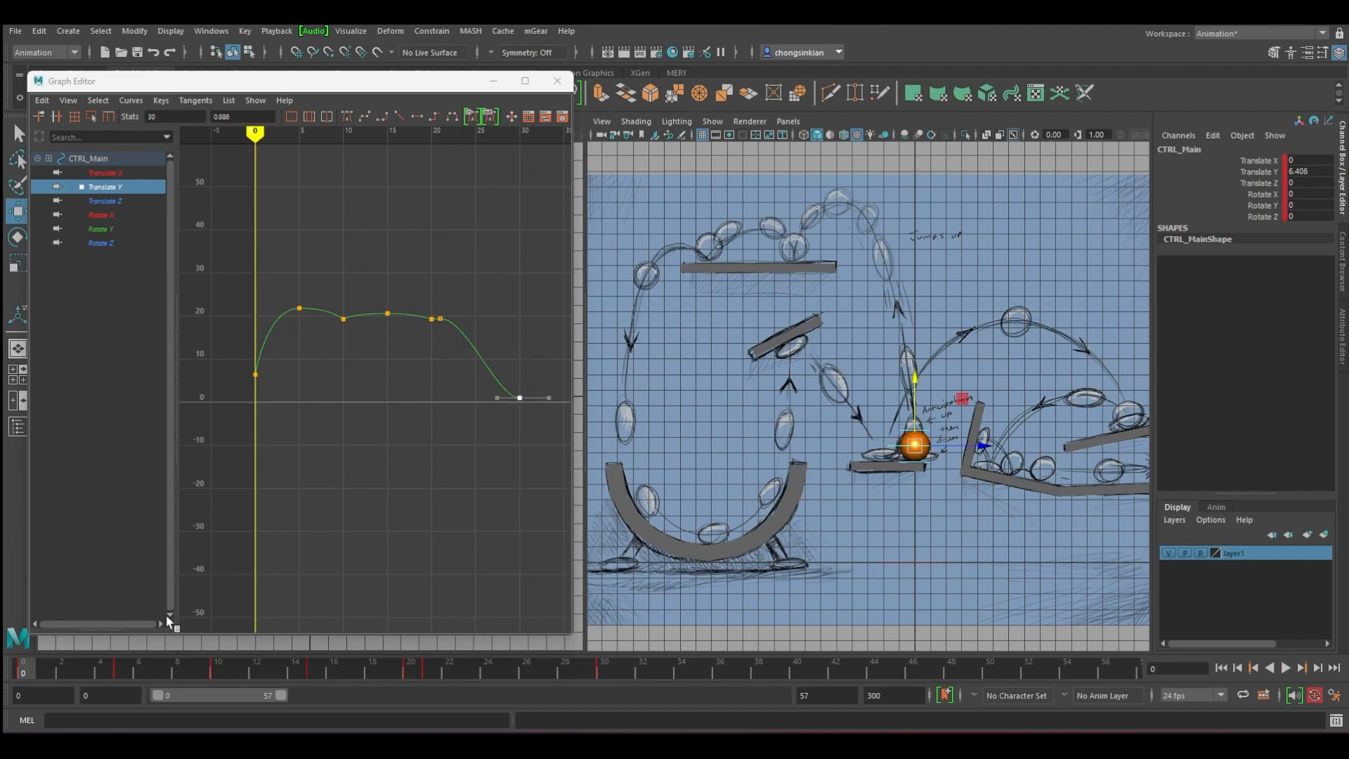
key("alt+v")
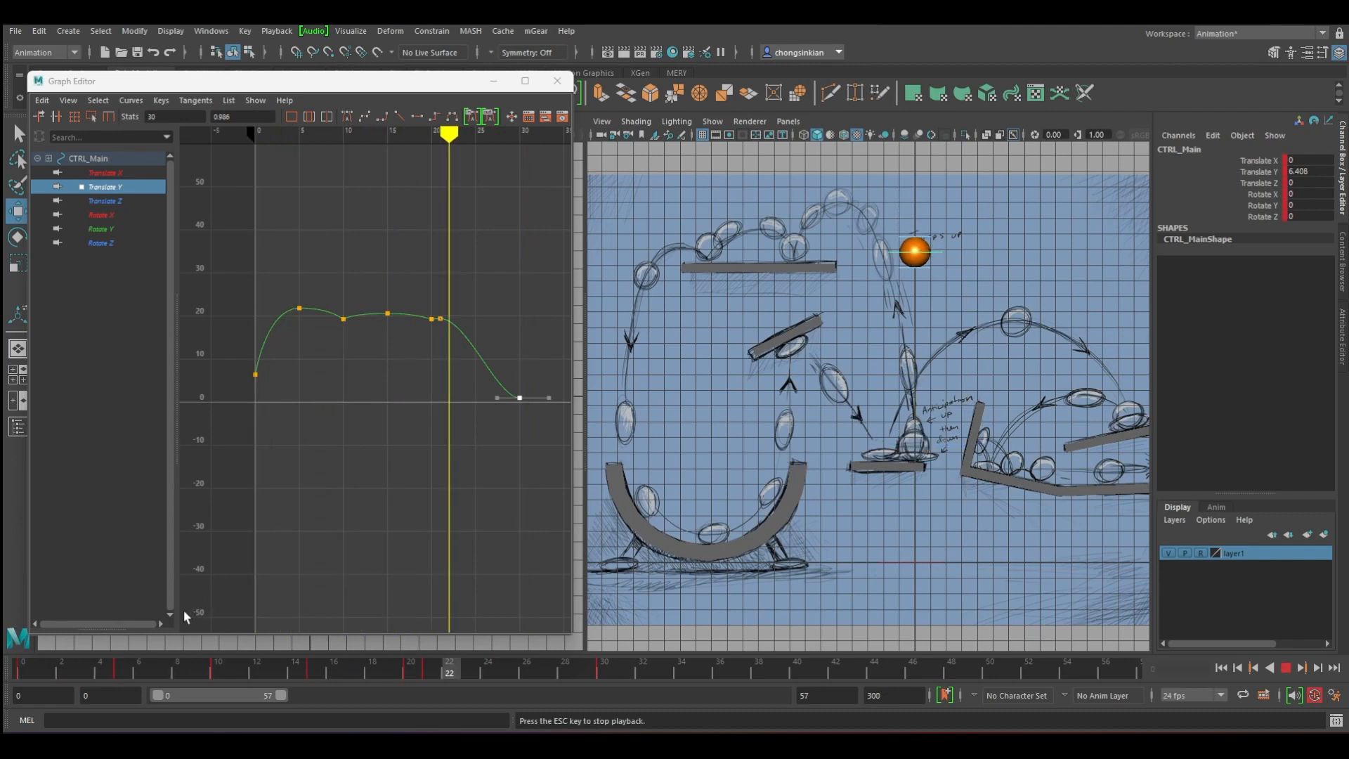
key("Escape")
left_click(22, 669)
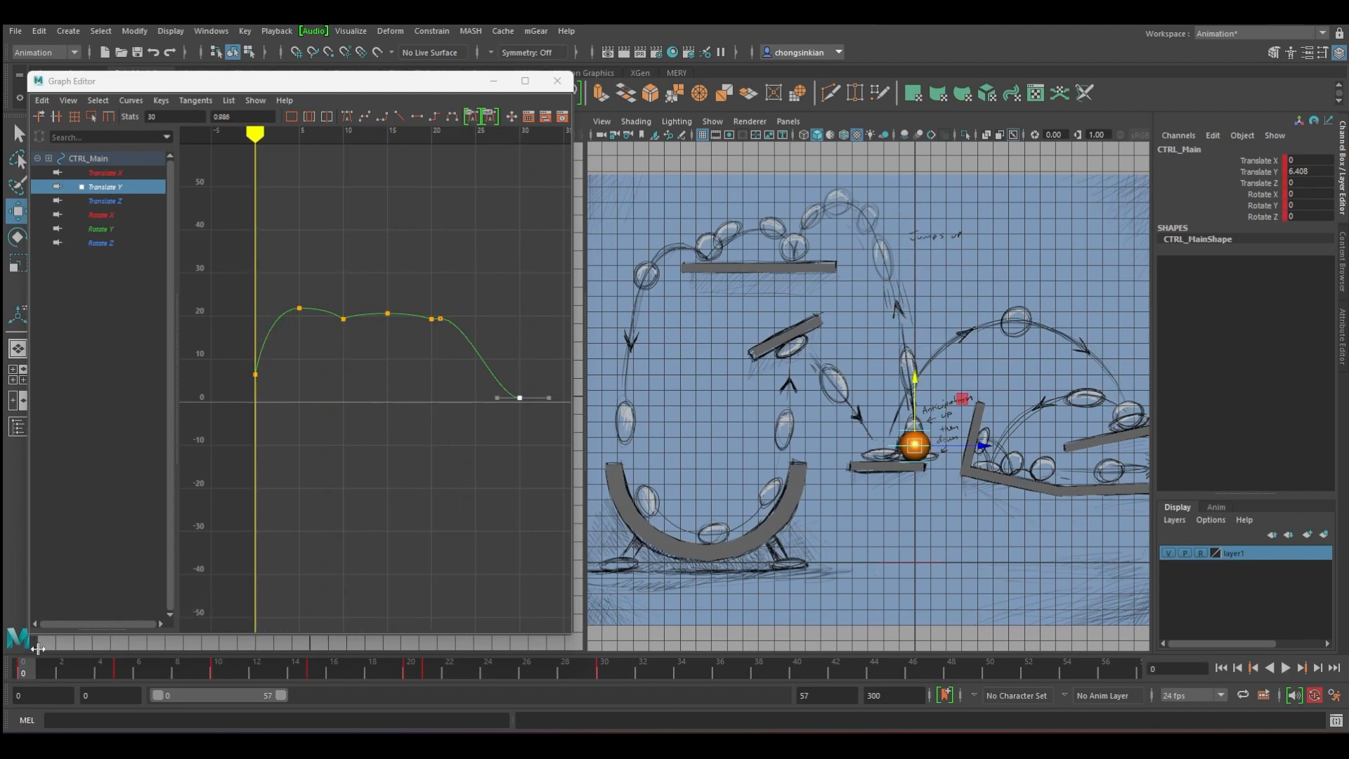
key("alt+v")
key("Escape")
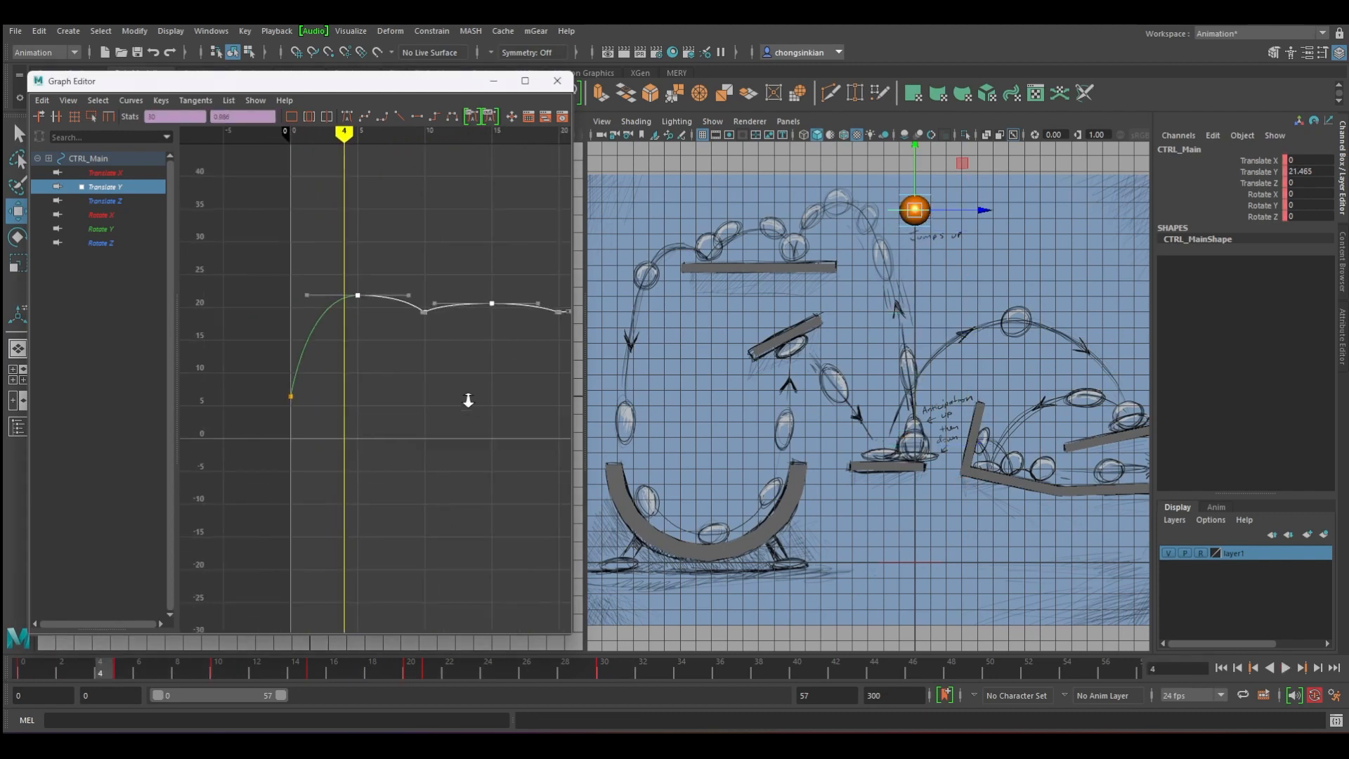
Shift the Translate Y keys after frame 0 to later frames, widening the gaps around the first jump.
scroll(449, 399, "down", 2)
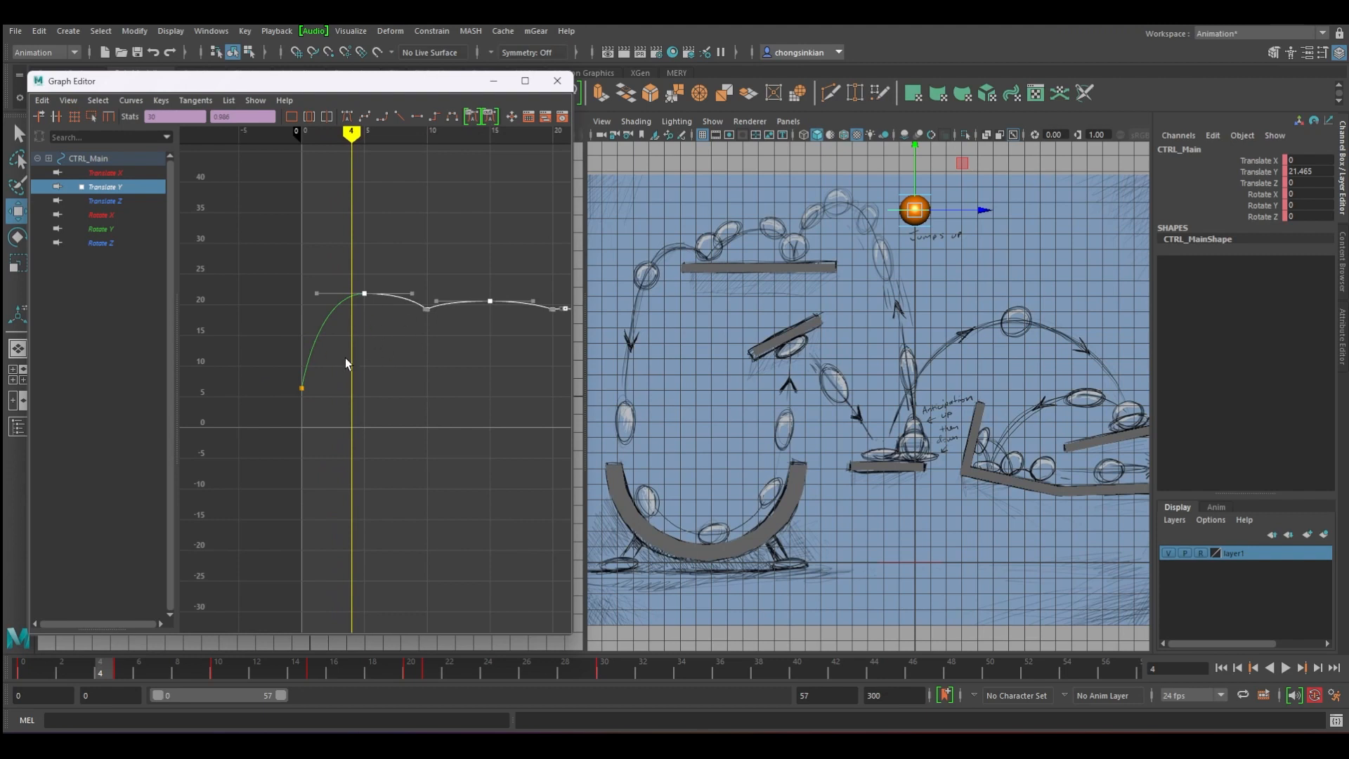
scroll(378, 325, "up", 3)
middle_click_drag(380, 307, 413, 304, "shift")
scroll(517, 433, "down", 3)
left_click_drag(517, 433, 380, 309)
middle_click_drag(393, 301, 400, 264, "alt")
right_click_drag(401, 264, 430, 314, "alt")
middle_click_drag(430, 315, 456, 314, "shift")
Retime the Translate Y keys after frame 0 to frames 8, 14, 19, 24, 25 and 34.
key("a")
scroll(470, 478, "down", 3)
left_click_drag(497, 536, 358, 243)
mouse_move(359, 243)
middle_mouse_down("shift")
mouse_move(380, 240)
mouse_move(365, 241)
middle_mouse_up("shift")
left_click(371, 309)
scroll(364, 301, "up", 5)
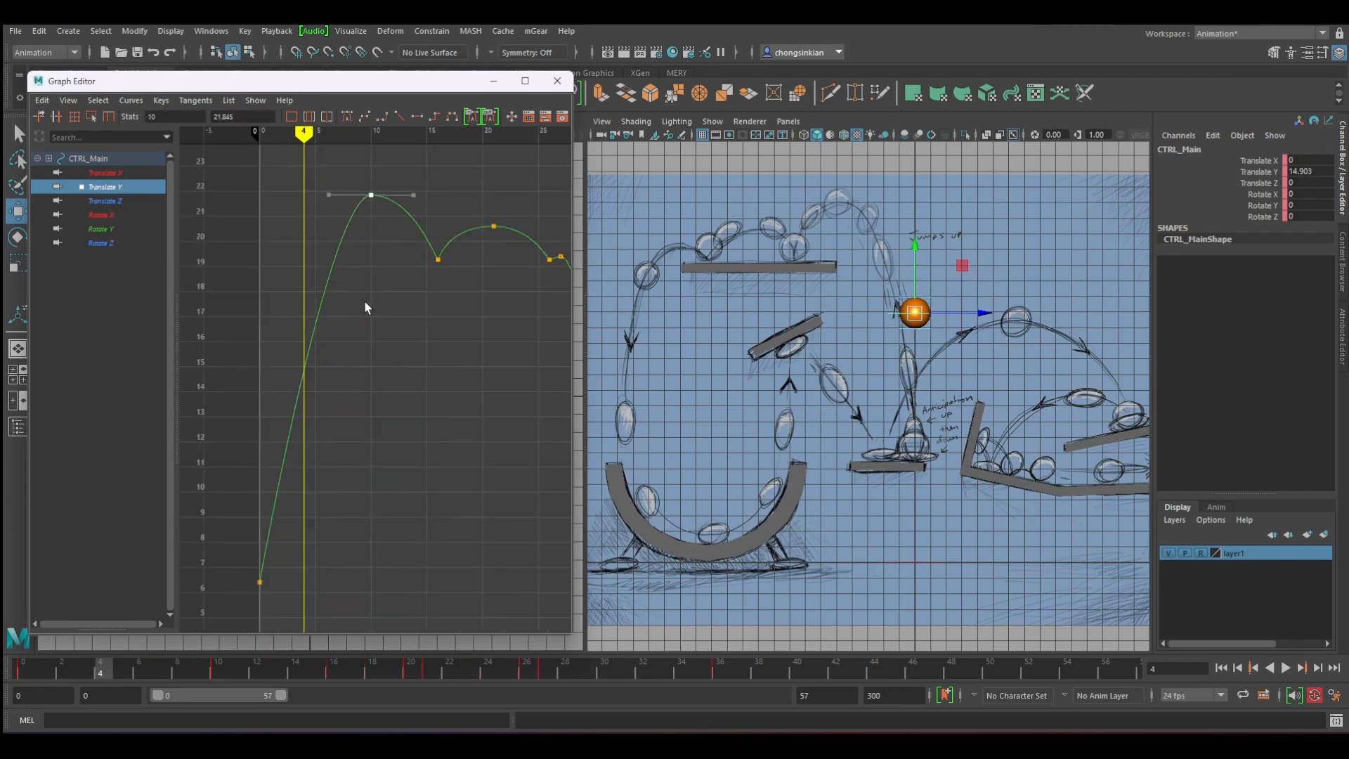
middle_click_drag(365, 301, 382, 326, "alt")
middle_click_drag(356, 237, 345, 235, "shift")
key("a")
left_click_drag(367, 265, 536, 536)
middle_click_drag(445, 506, 438, 506, "shift")
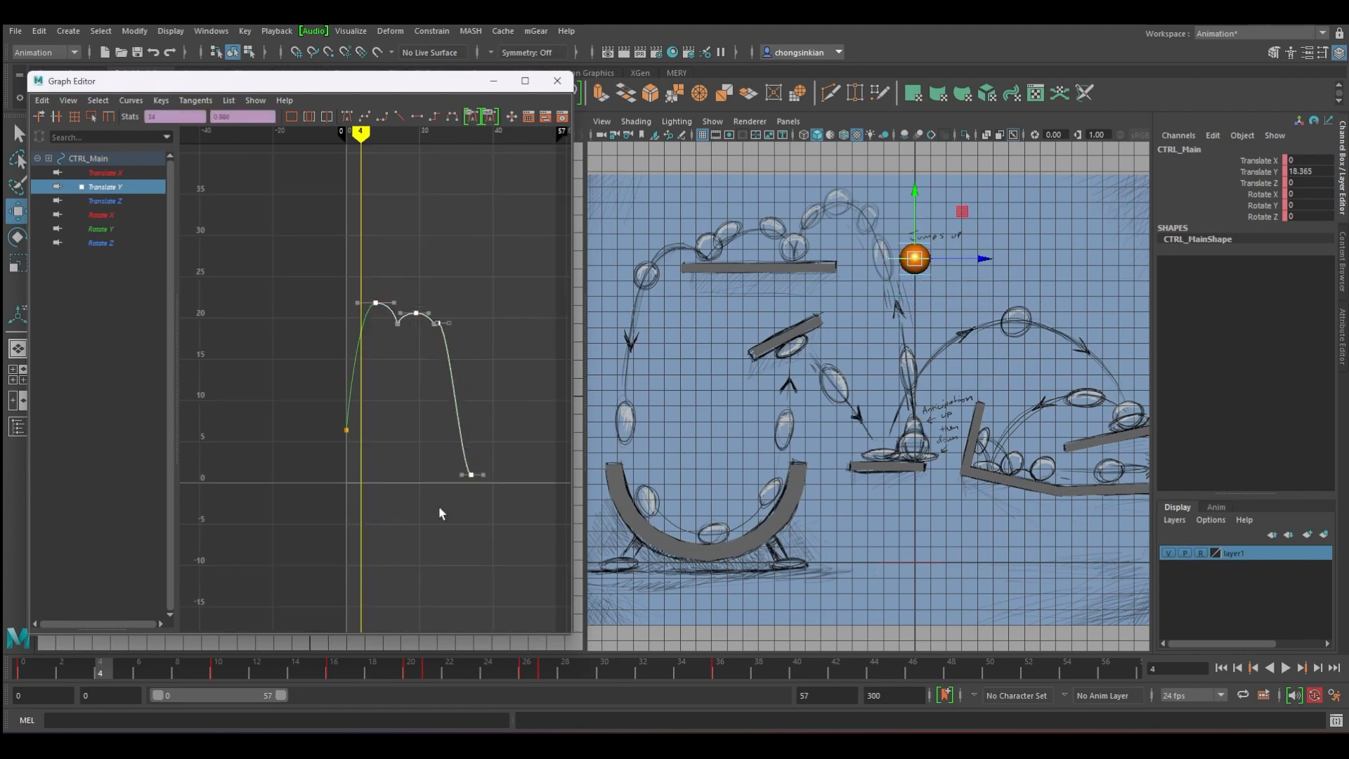
Play the animation from the start to check the retimed bounces, and go to frame 25.
left_click(31, 665)
key("alt+v")
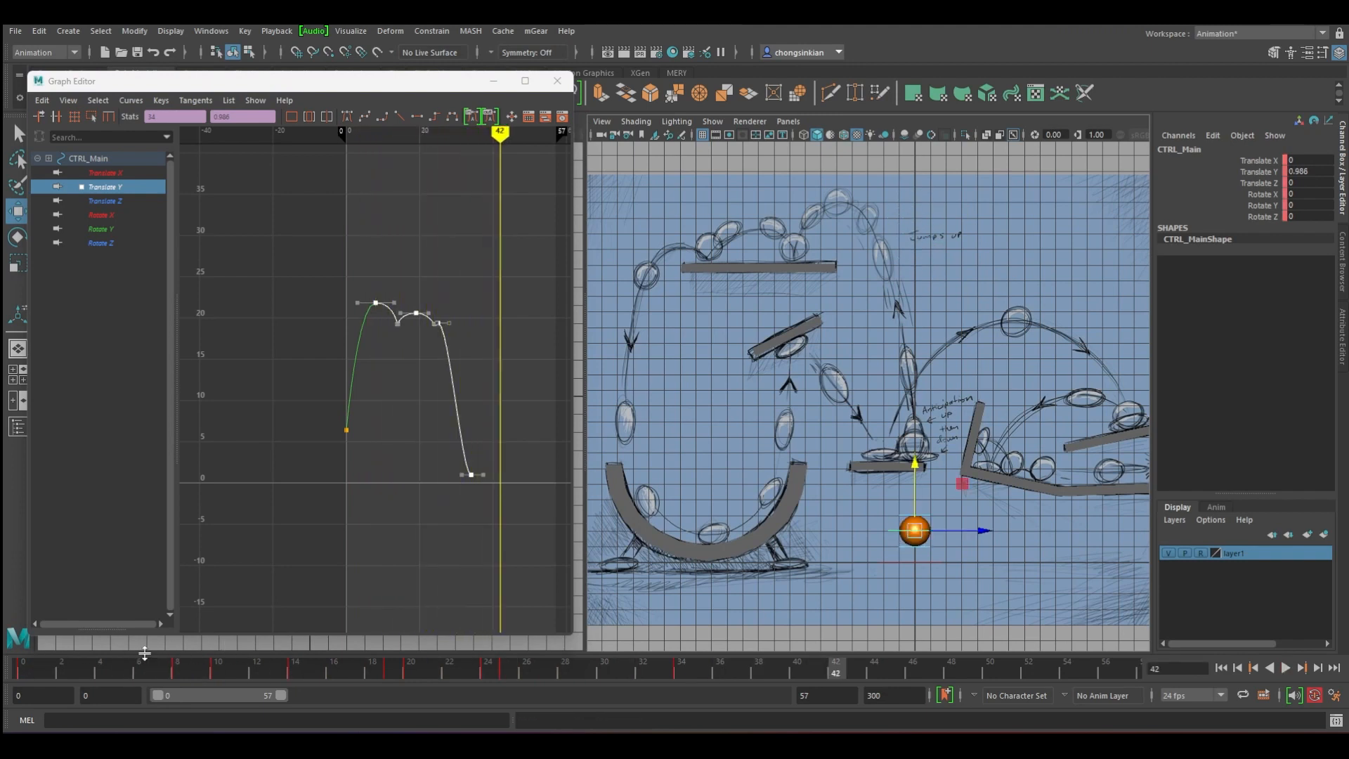
key("Escape")
left_click(507, 675)
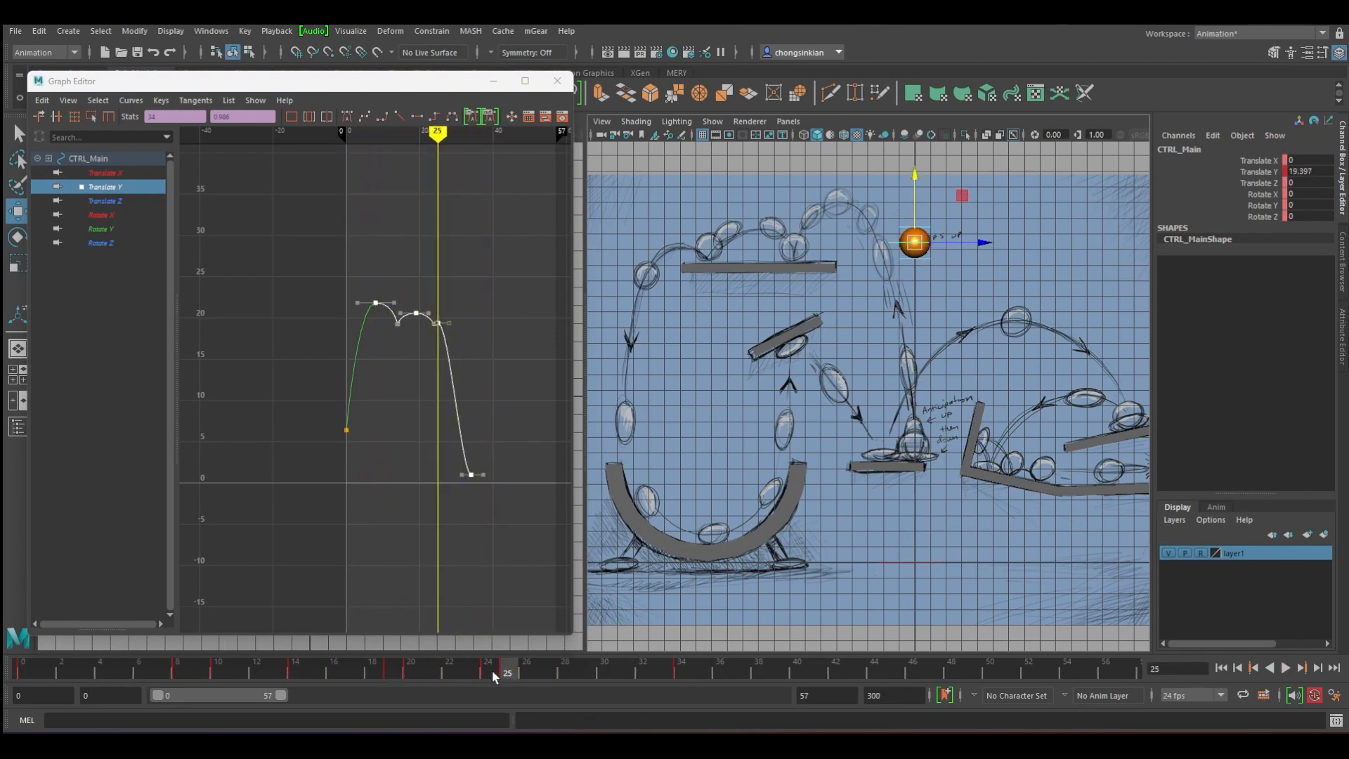
Delete all keys on the Translate X, Translate Z and Rotate X, Y and Z curves, keeping only Translate Y.
left_click(104, 173)
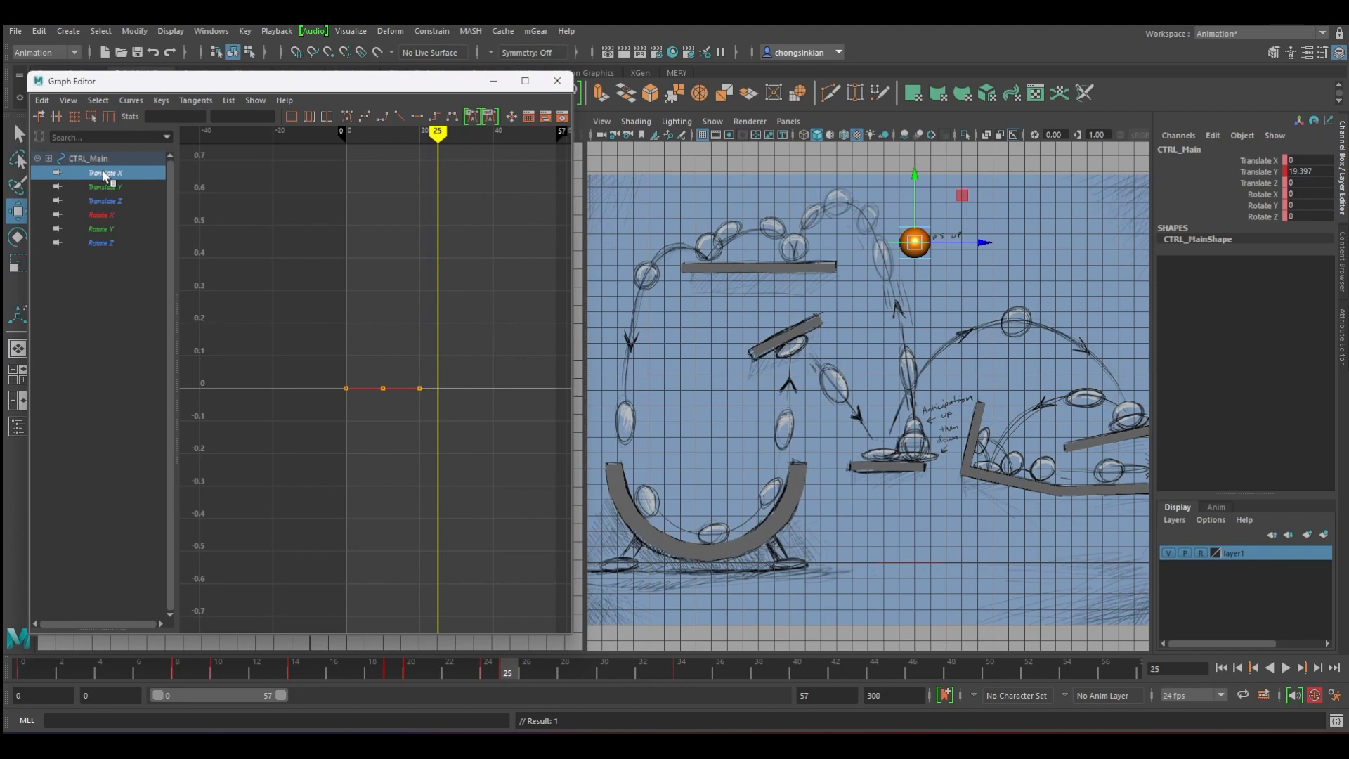
left_click(118, 242, "shift")
left_click(107, 186, "ctrl")
key("f")
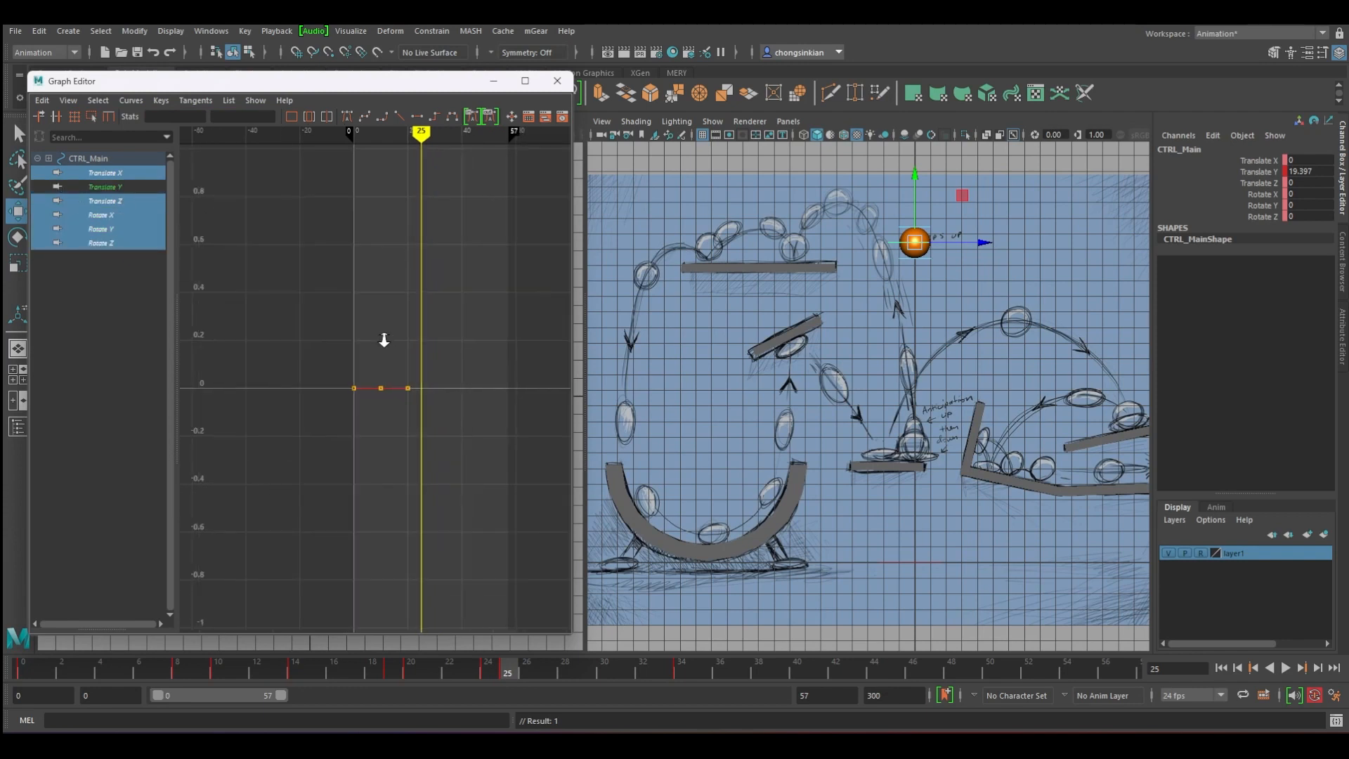
left_click_drag(286, 346, 448, 442)
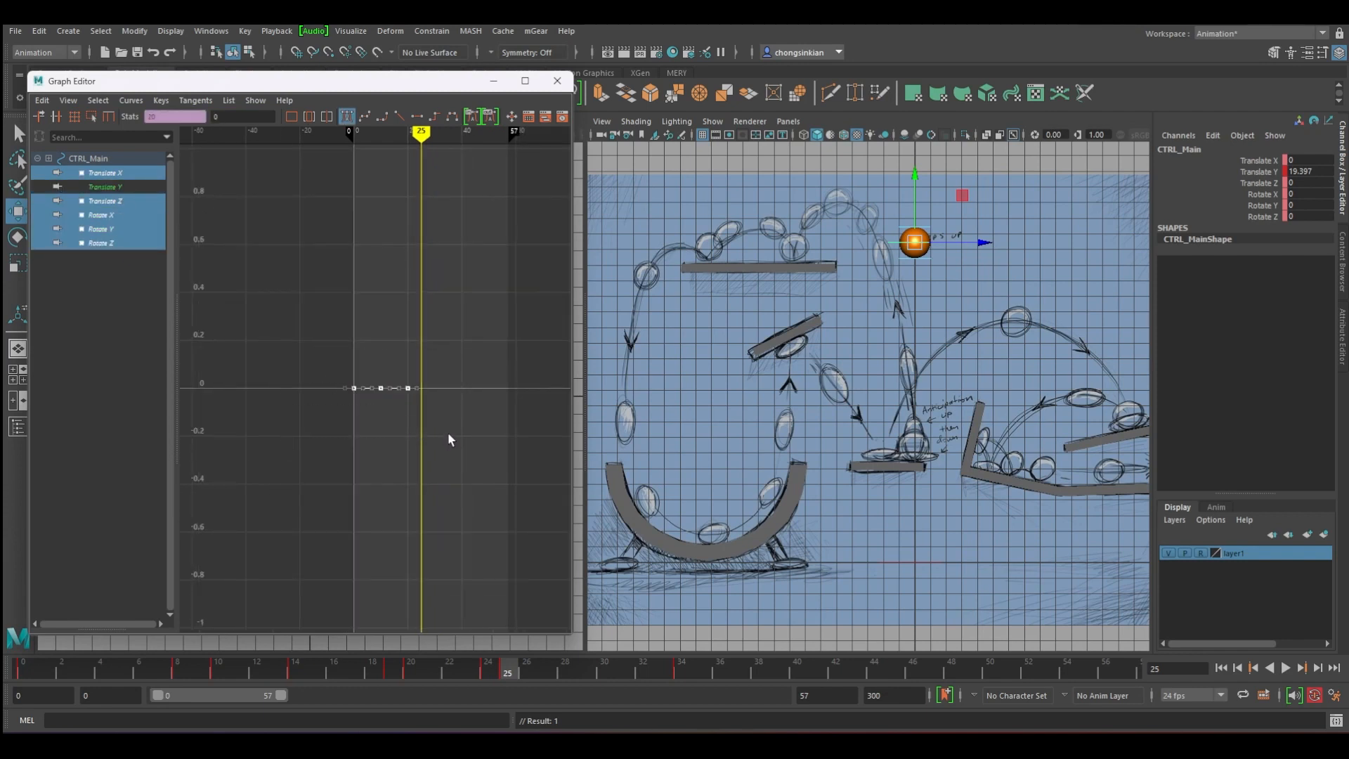
key("Delete")
key("f")
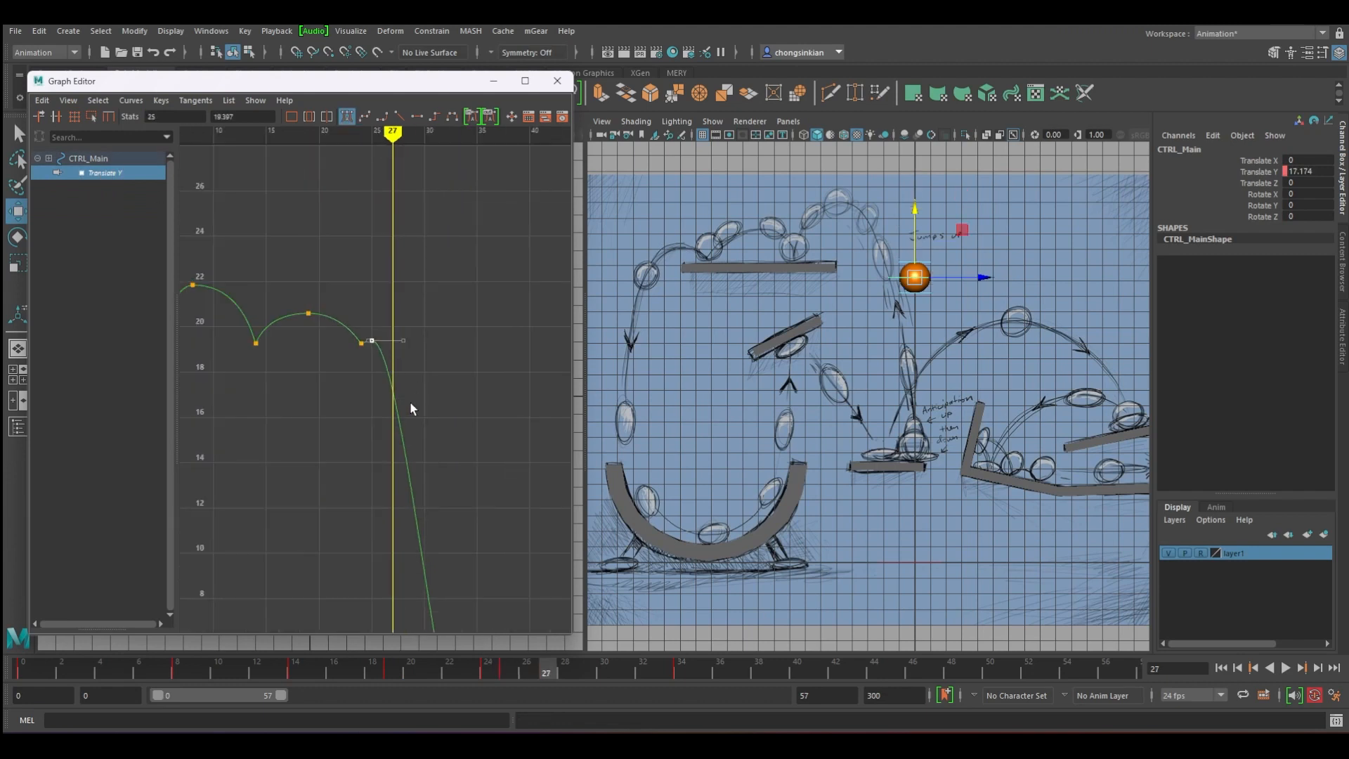
Move the frame 25 key of the Translate Y curve to frame 26 and raise its value to about 19.47.
middle_click_drag(413, 402, 371, 146, "alt")
middle_click_drag(386, 191, 430, 343, "alt")
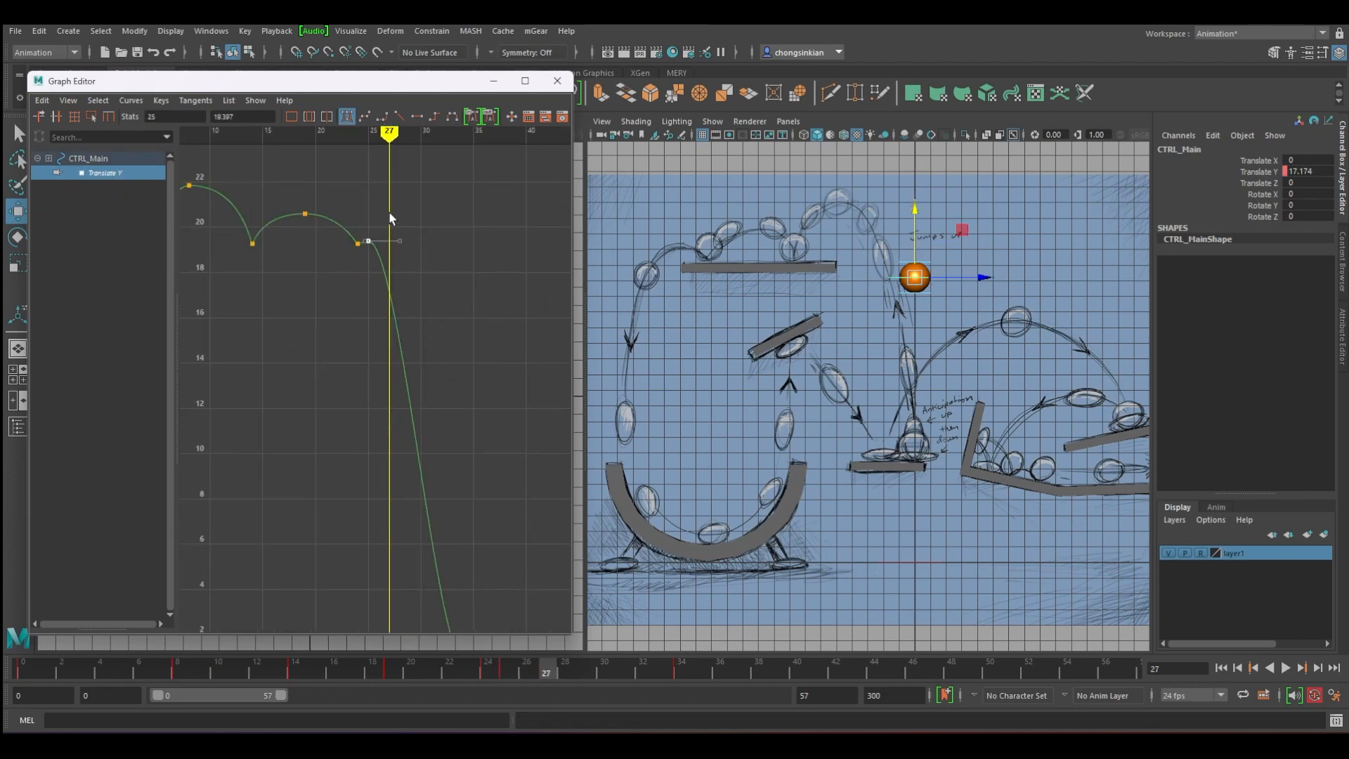
left_click_drag(406, 258, 411, 254)
key("w")
middle_click_drag(415, 243, 429, 247)
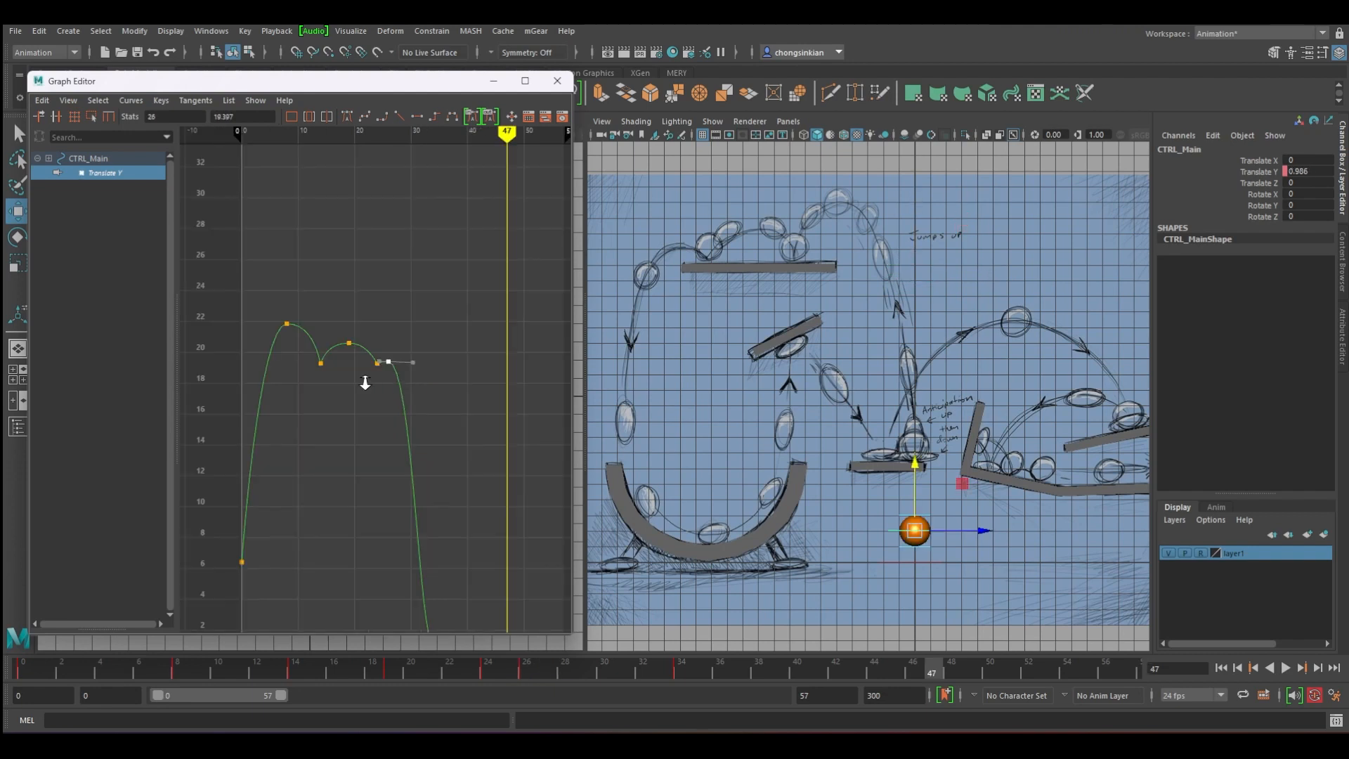
right_click_drag(364, 376, 410, 376, "alt")
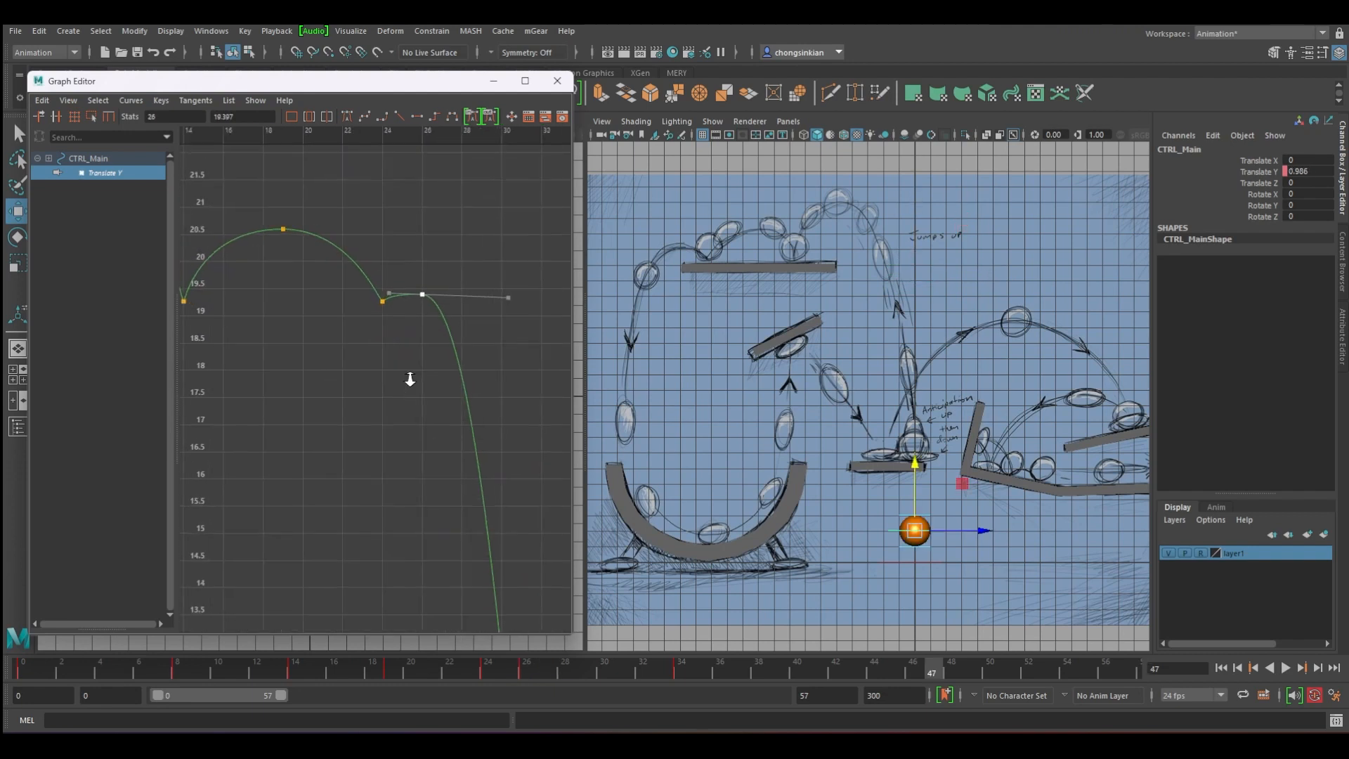
middle_click_drag(409, 376, 426, 300, "alt")
left_click(425, 137)
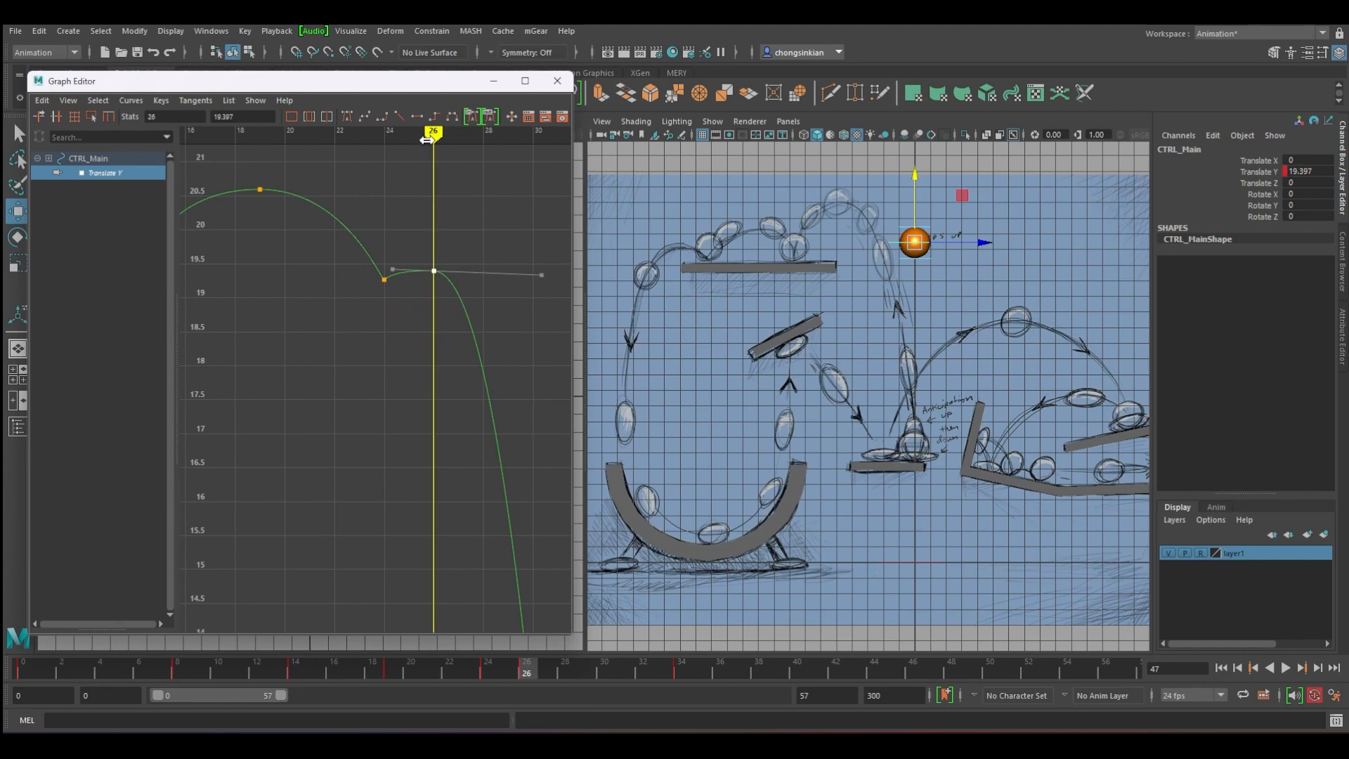
middle_click_drag(428, 333, 428, 328, "shift")
key("alt+period")
Break the frame 26 key's tangents and lengthen its outgoing tangent nearly horizontally to ease into the drop.
middle_click_drag(478, 249, 448, 234, "alt")
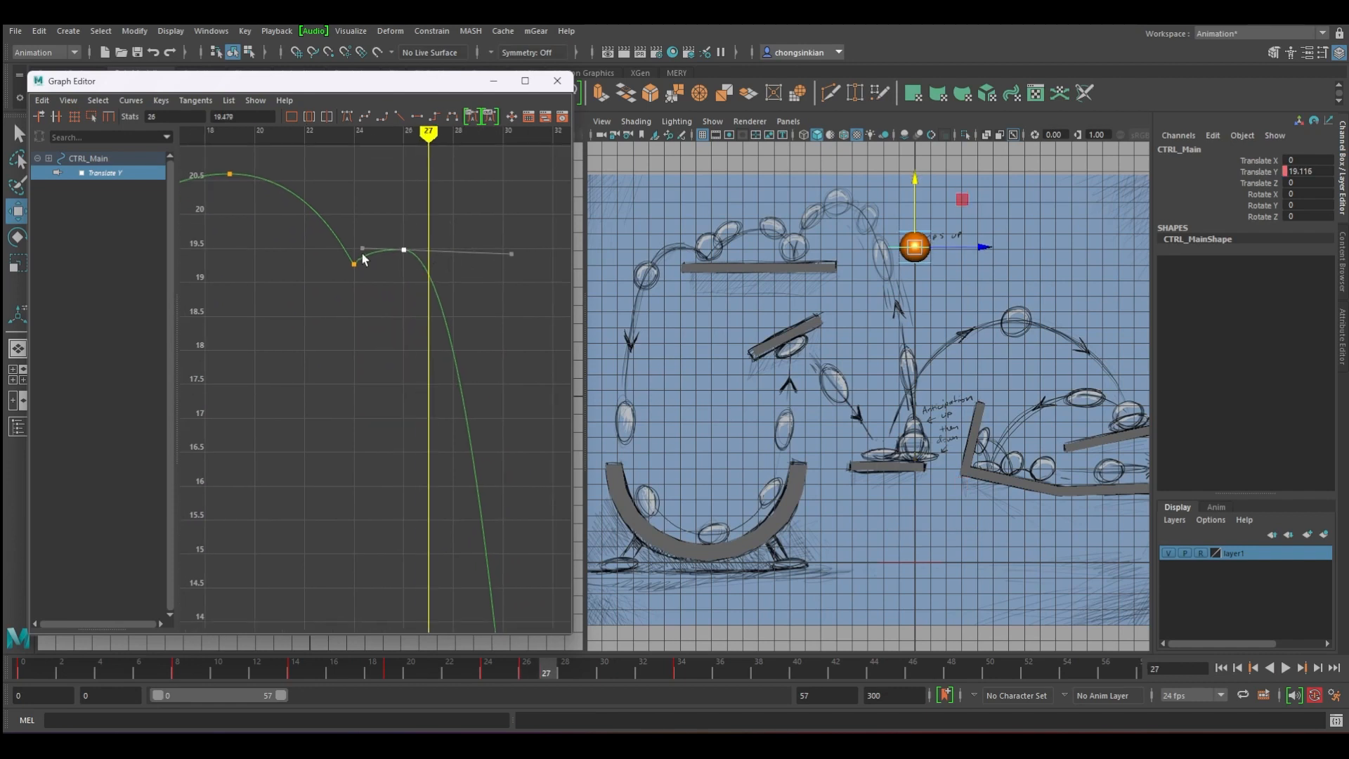
right_click(398, 252)
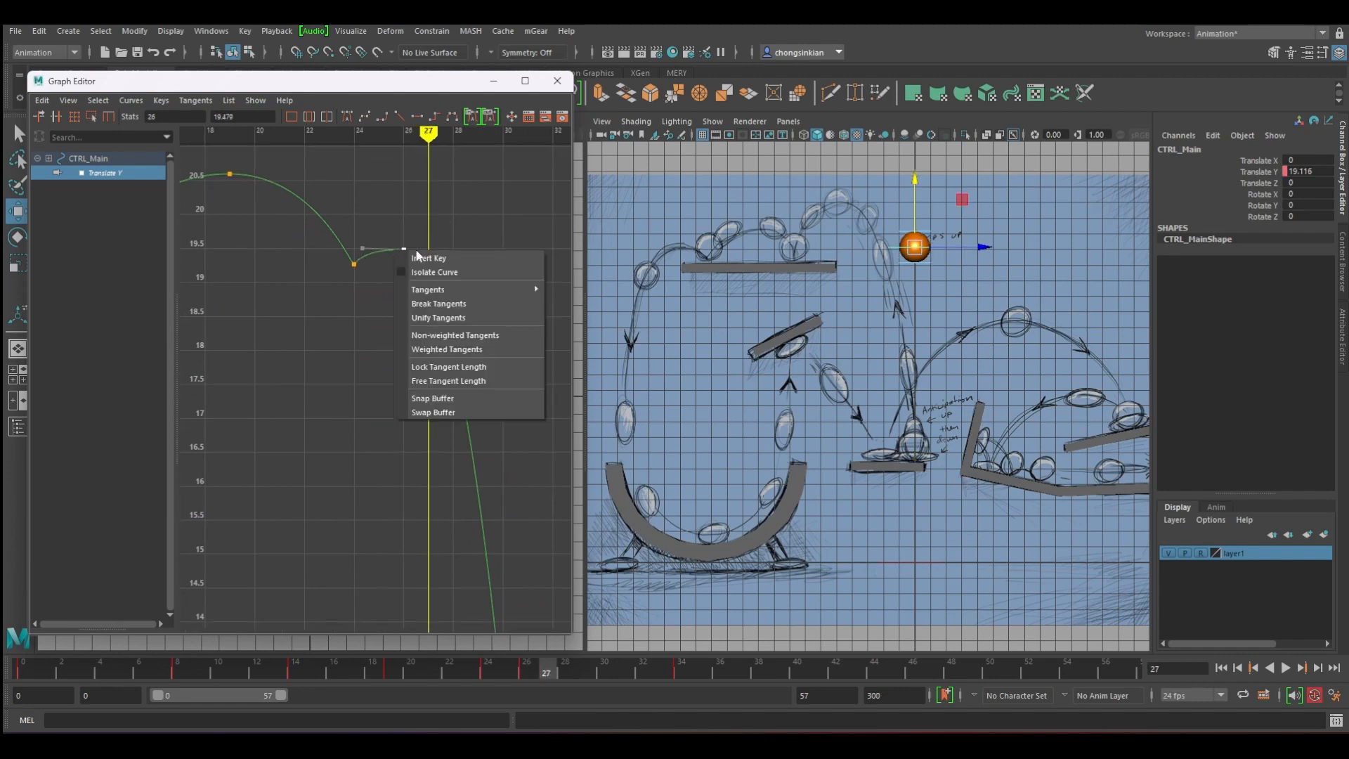
left_click(454, 305)
middle_click_drag(512, 256, 666, 248)
key("q")
left_click_drag(352, 132, 425, 132)
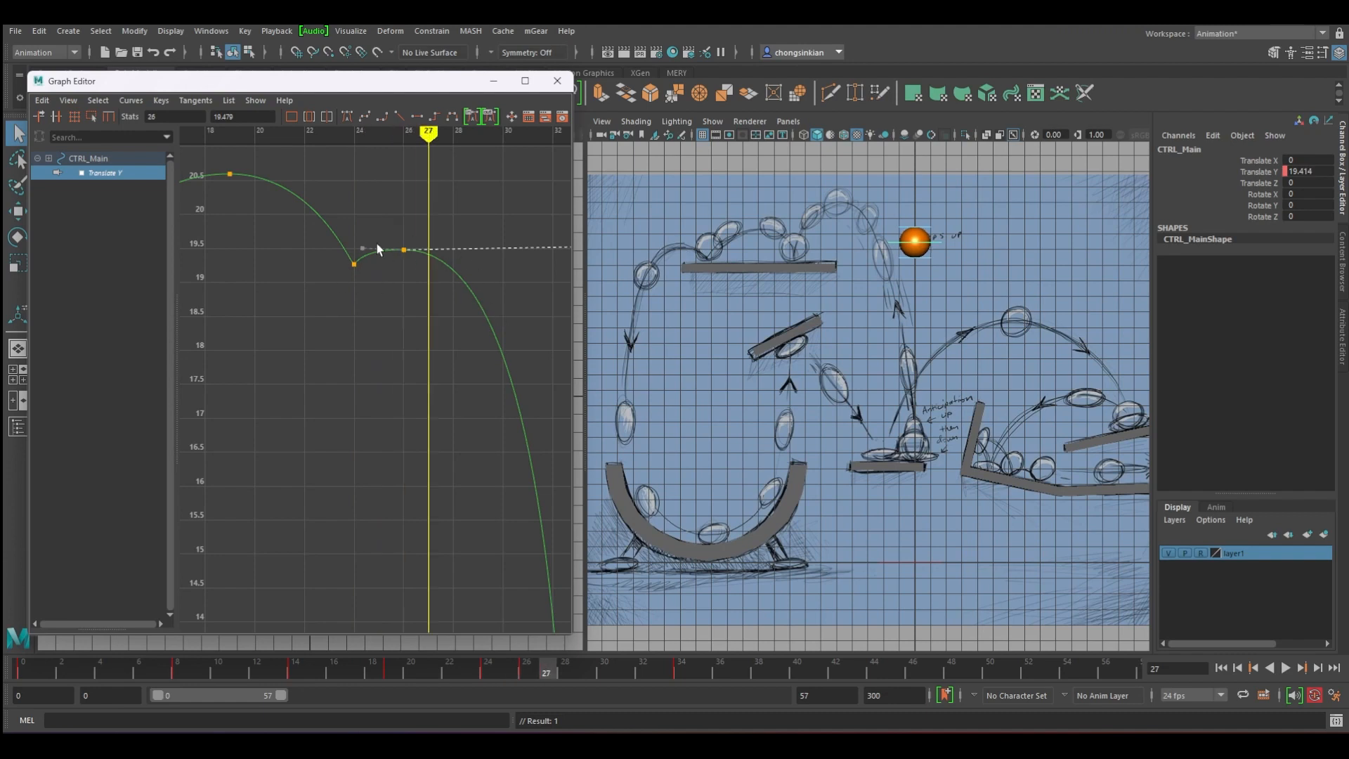
right_click_drag(442, 349, 385, 262, "alt+shift")
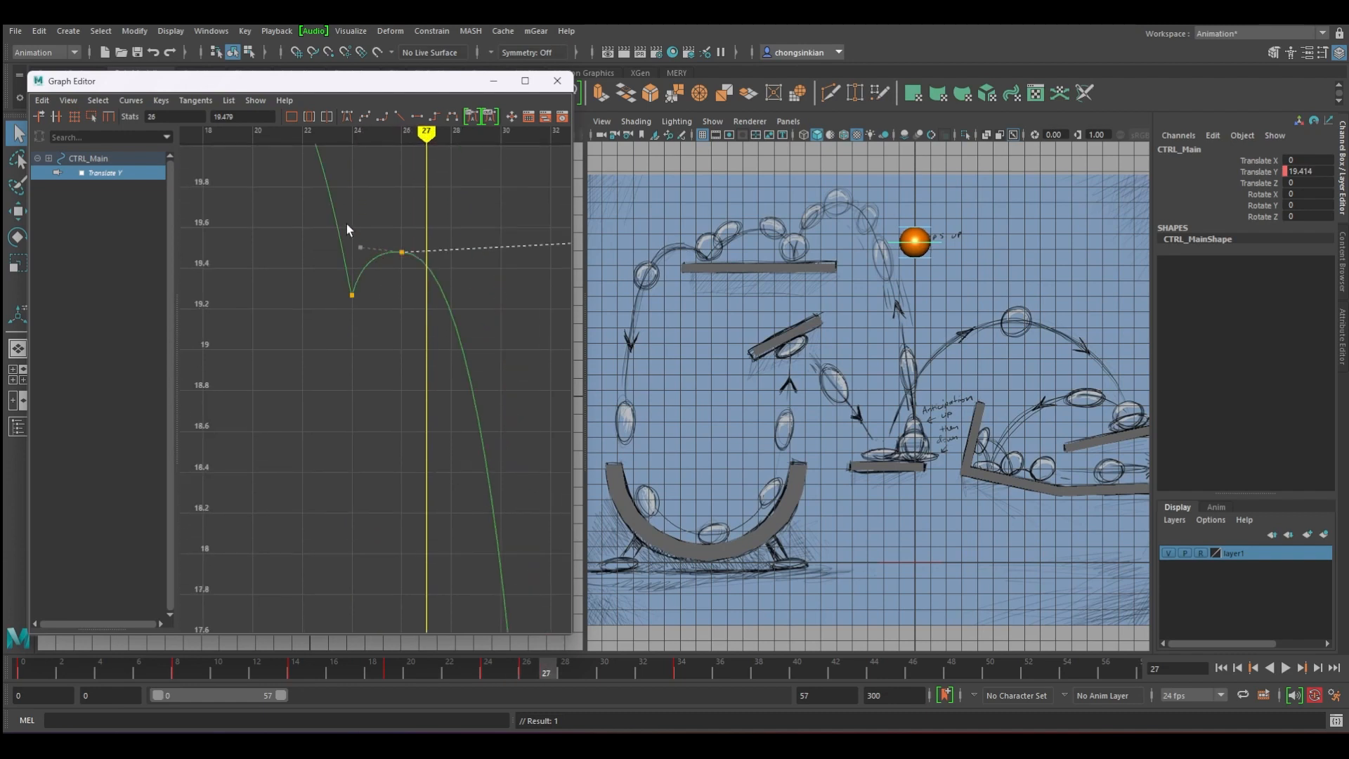
Move the last Translate Y key to frame 40, playing the animation to judge the speed of the fall.
key("a")
key("alt+v")
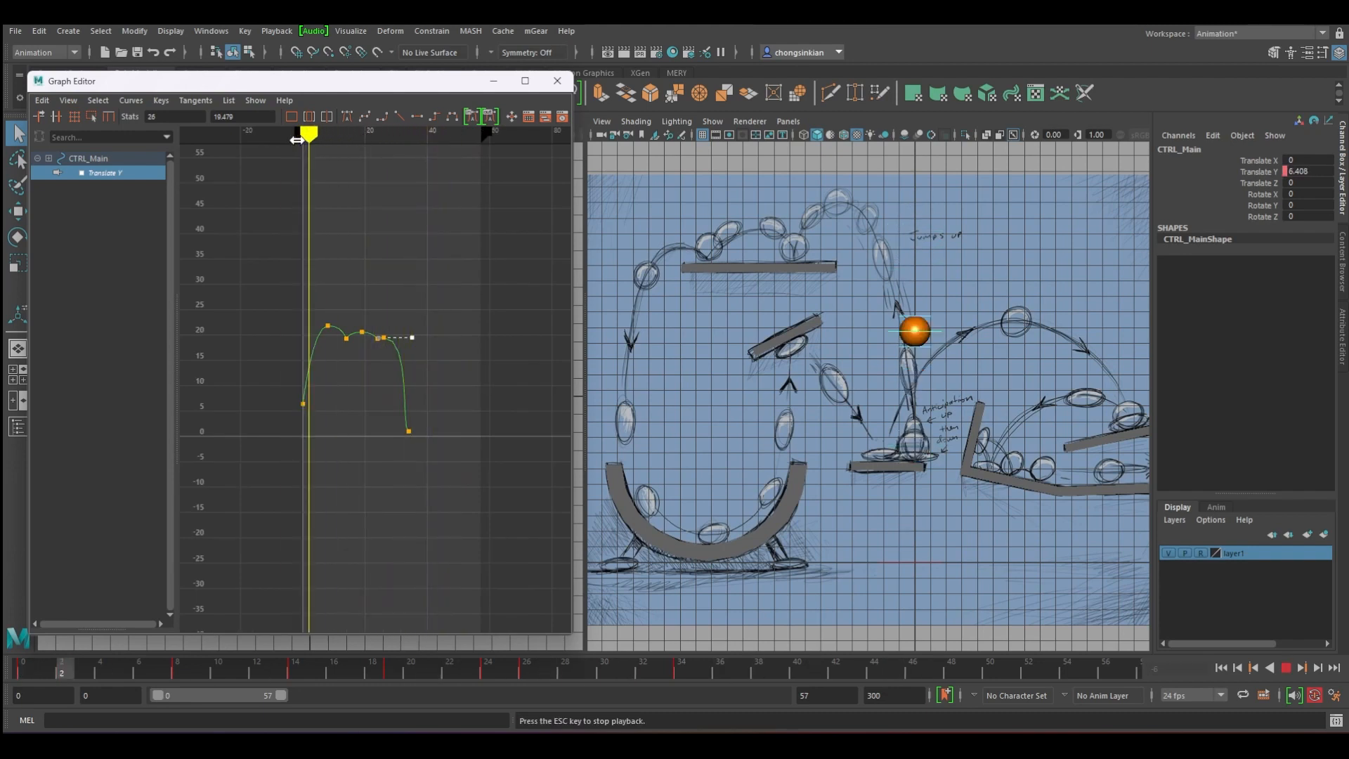
middle_click_drag(428, 448, 436, 448, "shift")
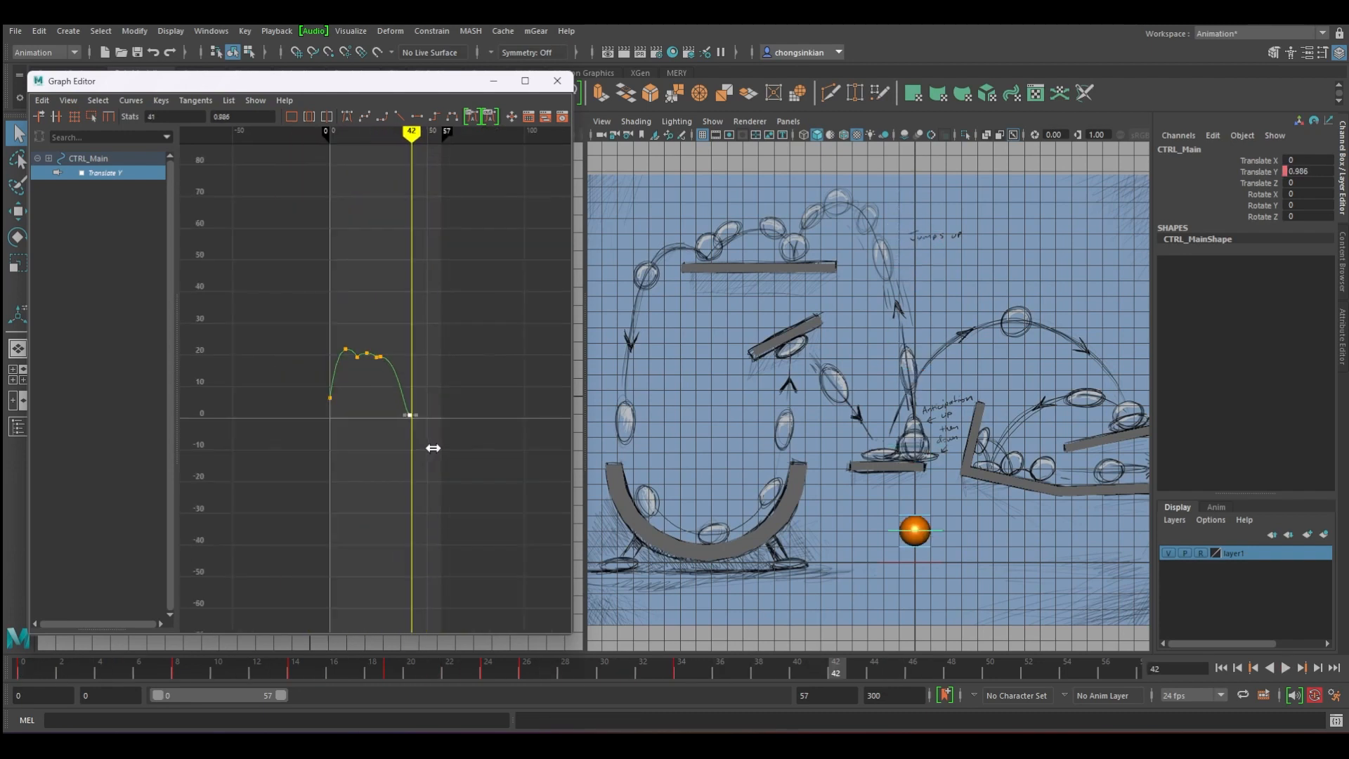
key("alt+v")
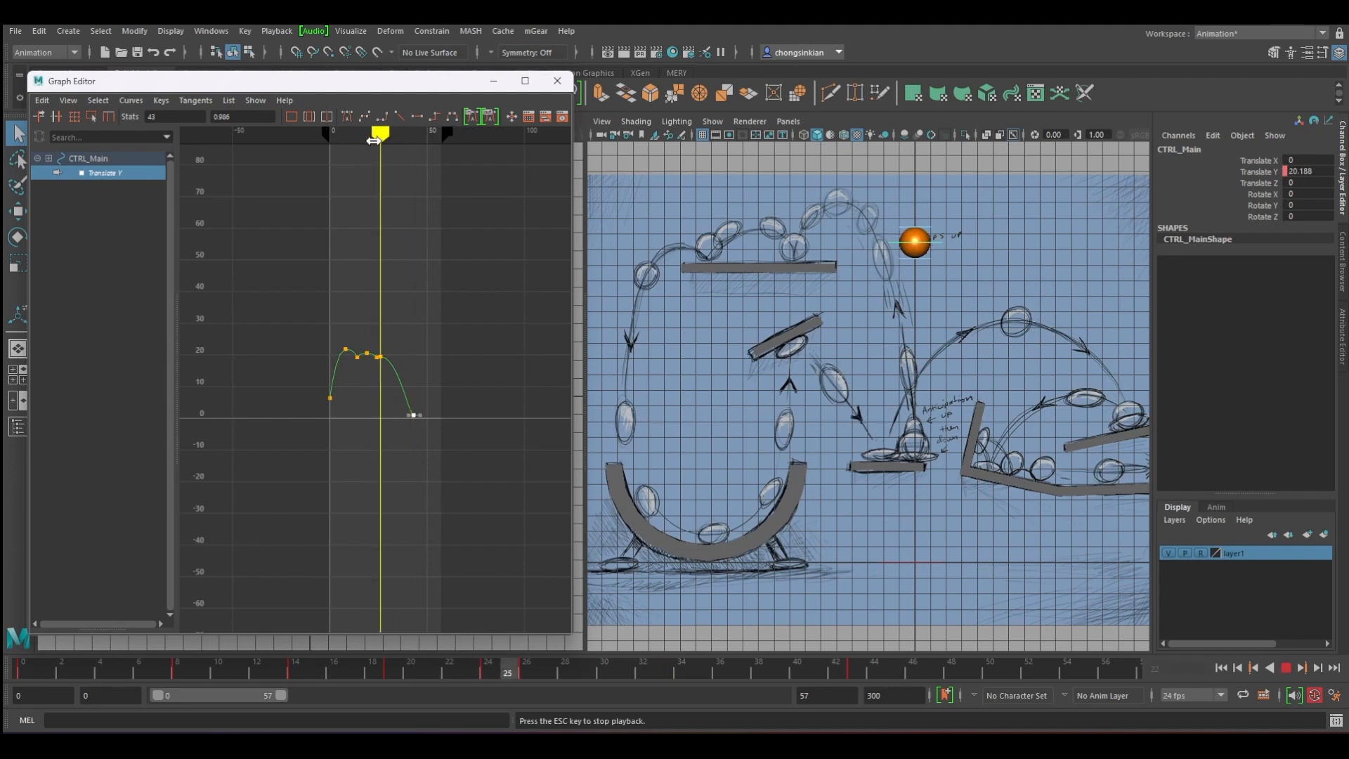
left_click_drag(386, 378, 446, 454)
middle_click_drag(435, 440, 430, 438, "shift")
key("alt+v")
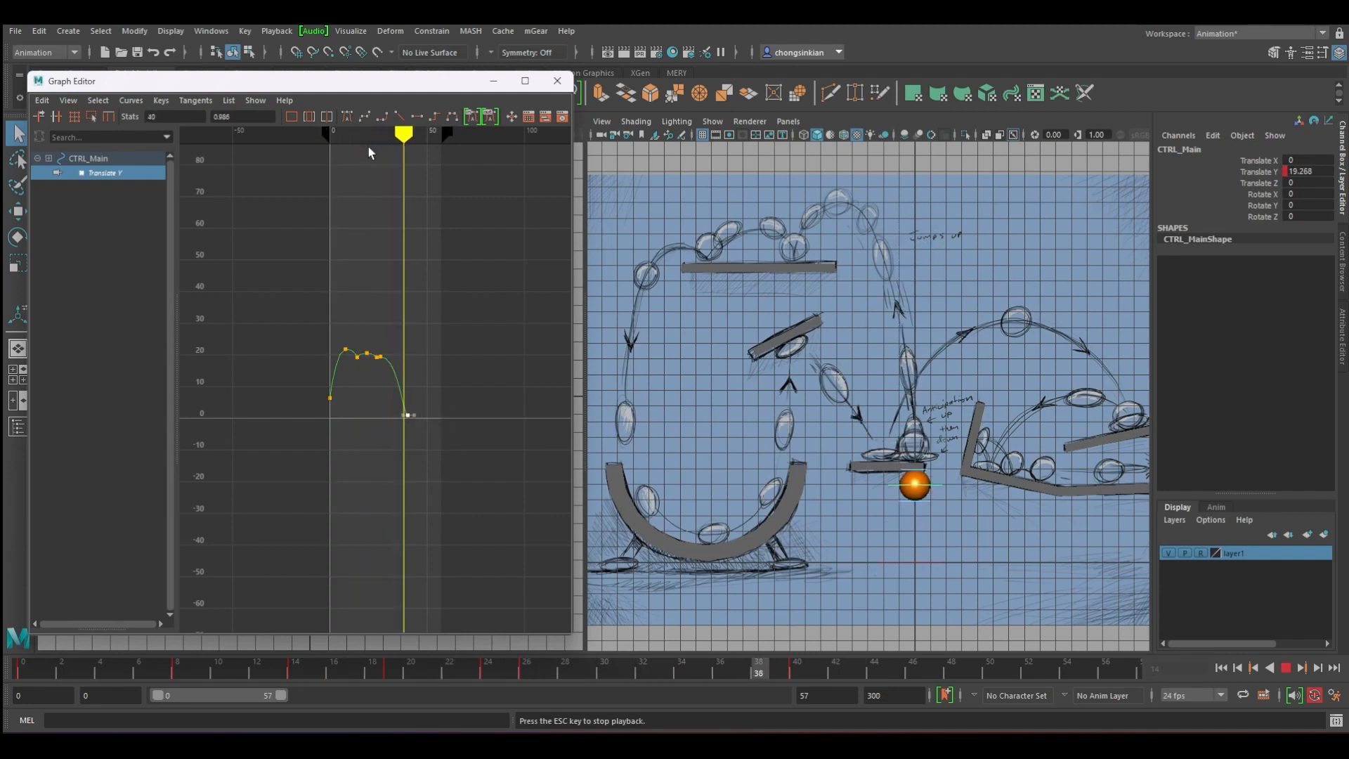
key("alt+v")
key("alt+shift+v")
Set a key on only the ball control's Translate Z channel at frame 0.
scroll(367, 391, "up", 8)
middle_click_drag(368, 391, 425, 389, "alt")
scroll(454, 379, "down", 4)
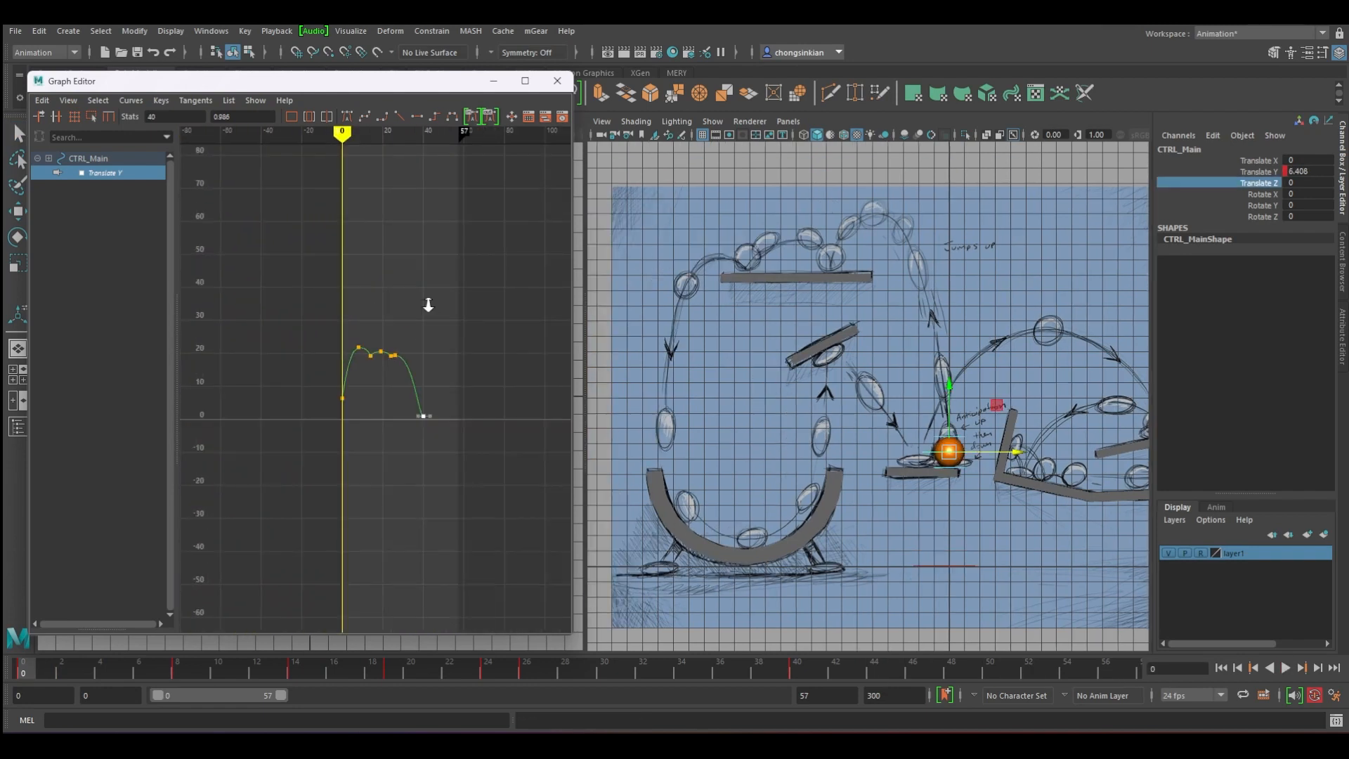
scroll(427, 304, "up", 2)
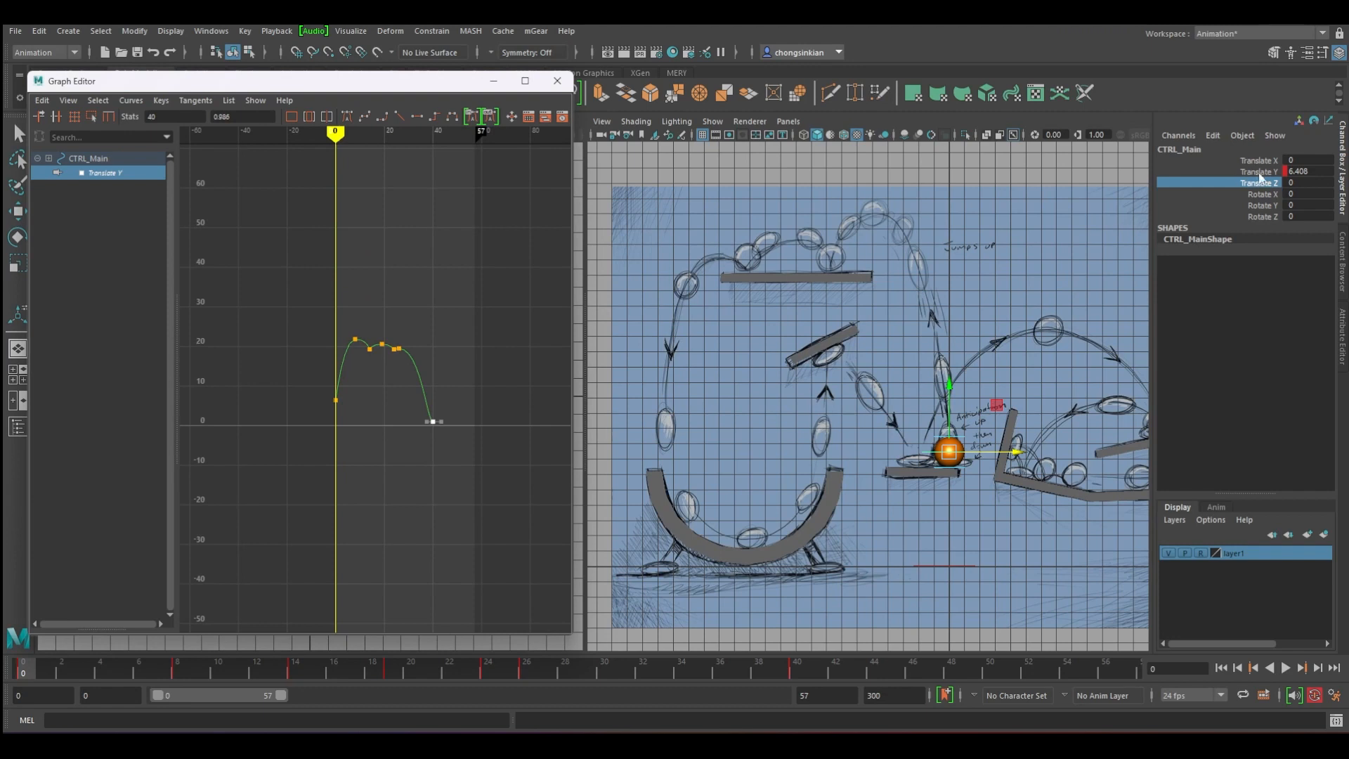
left_click(456, 305)
key("s")
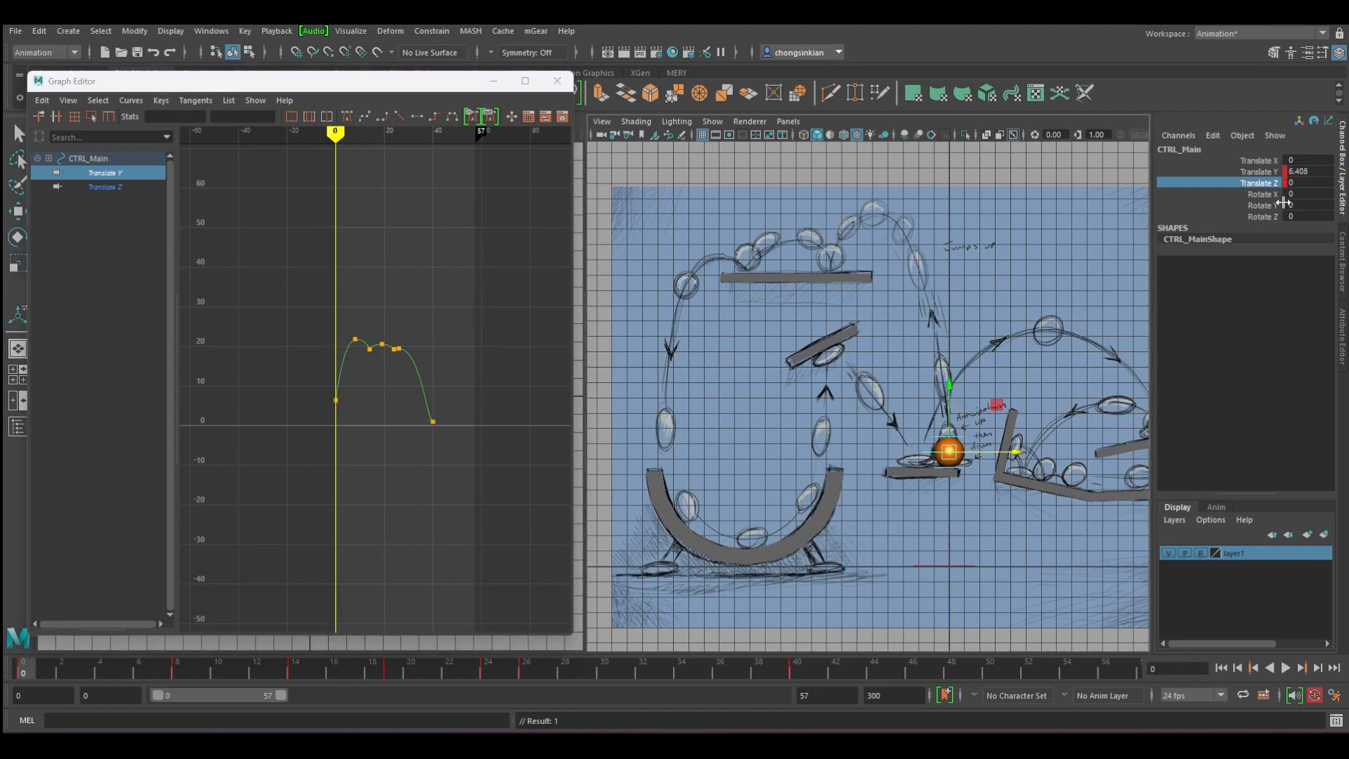
Isolate the Translate Z curve, then move the ball to the bowl side and key Translate Z at about -17.66 on frame 36.
left_click(121, 186)
left_click(120, 173)
left_click(118, 188)
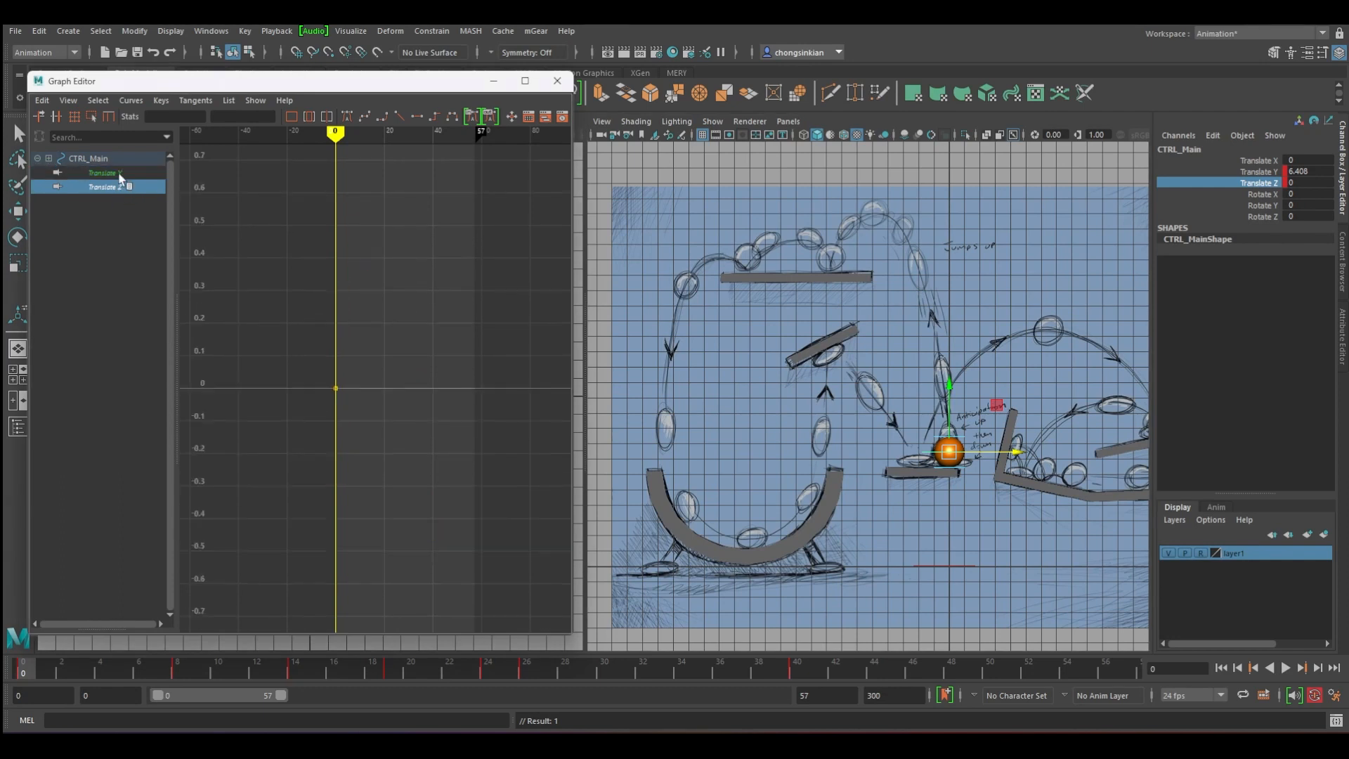
left_click(120, 173)
left_click(118, 188)
left_click(39, 669)
key("alt+v")
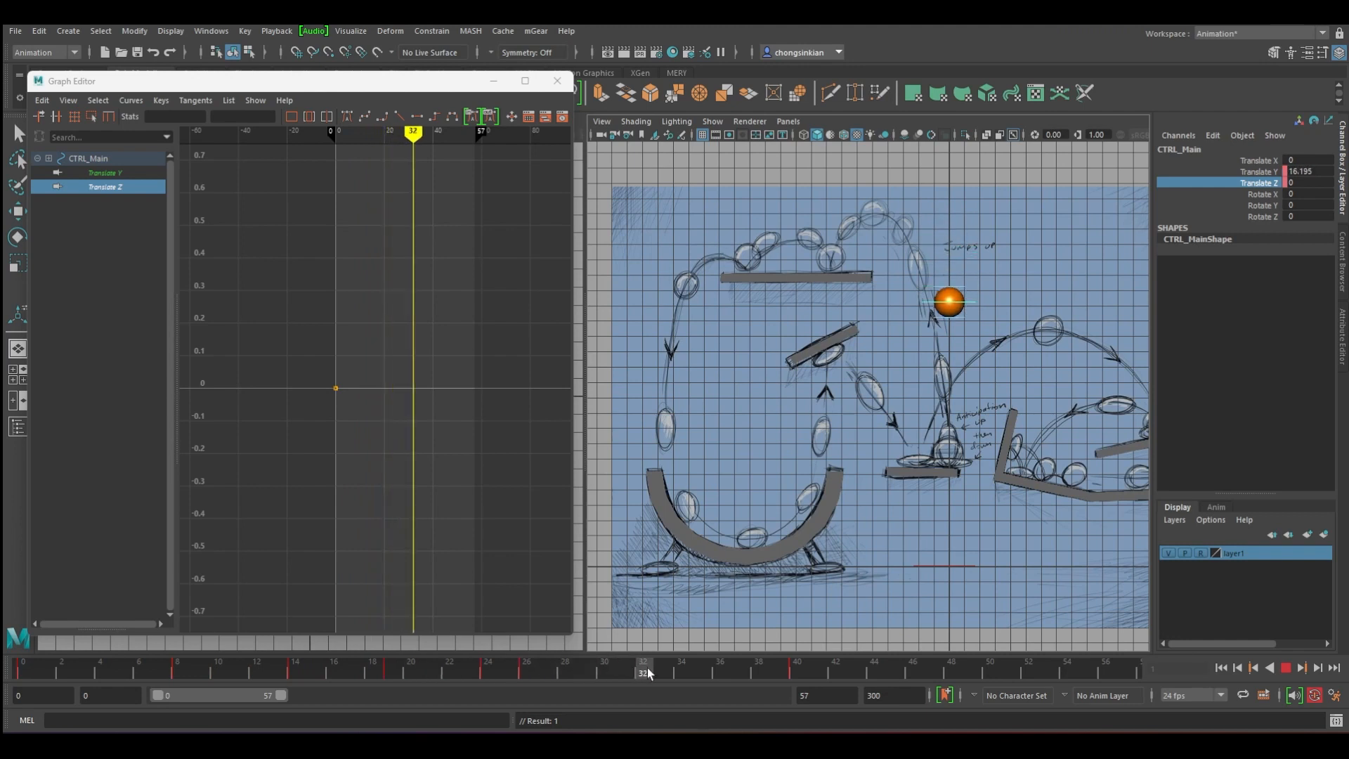
left_click(736, 672)
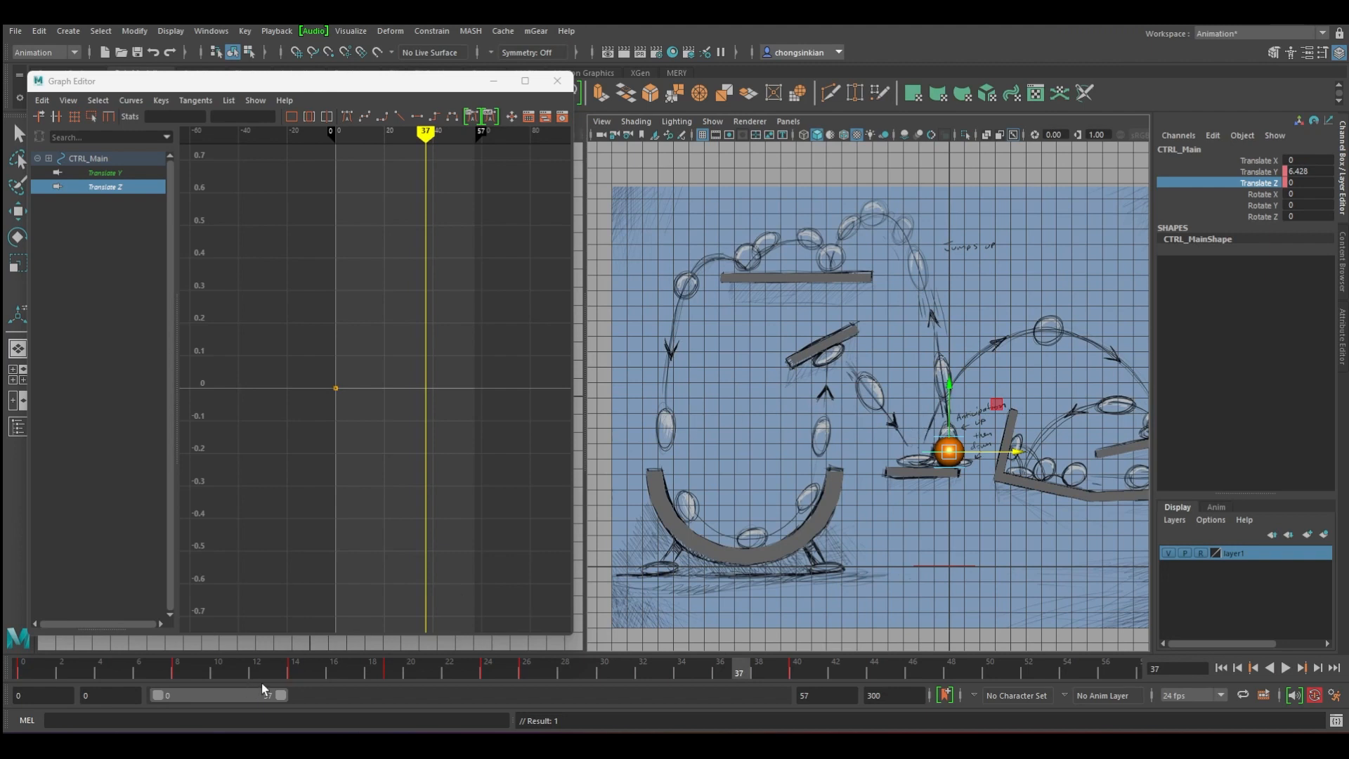
left_click(729, 671)
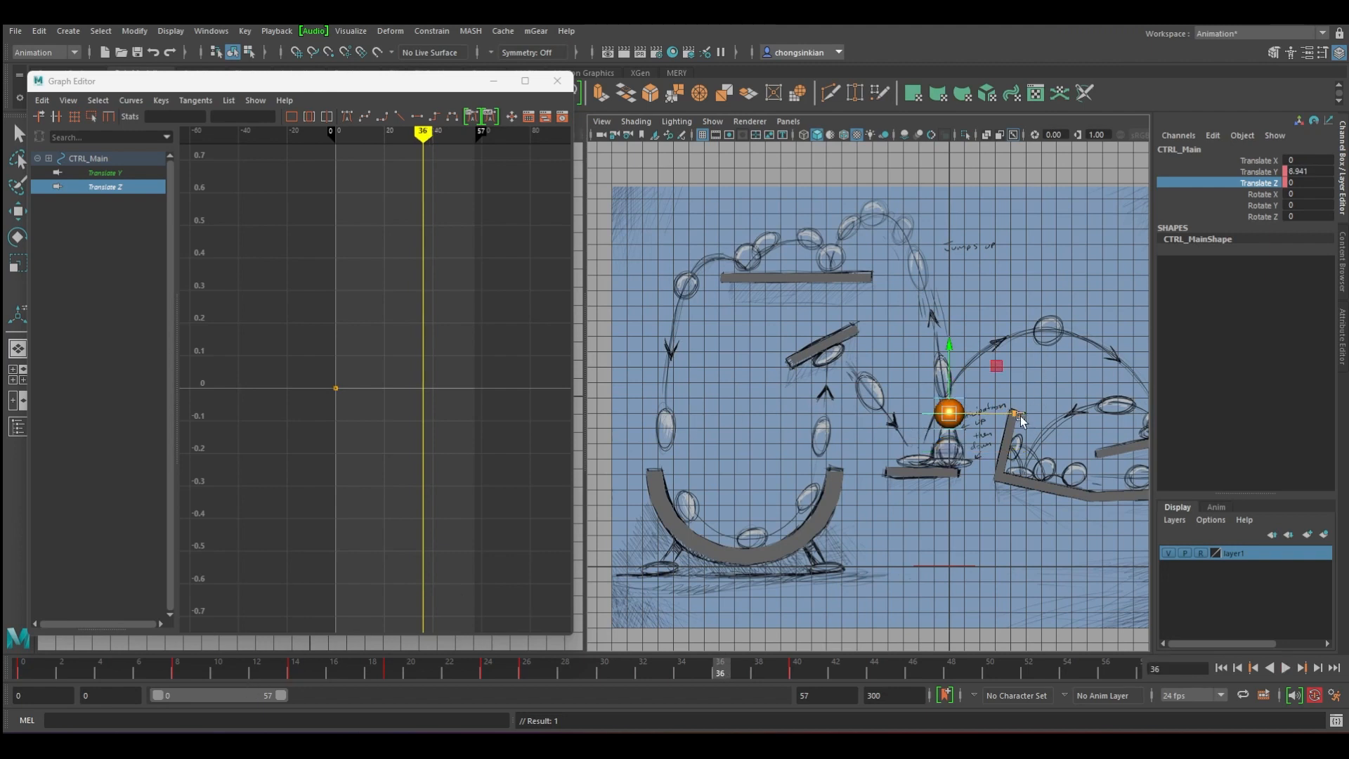
left_click_drag(1017, 416, 747, 420)
key("s")
key("f")
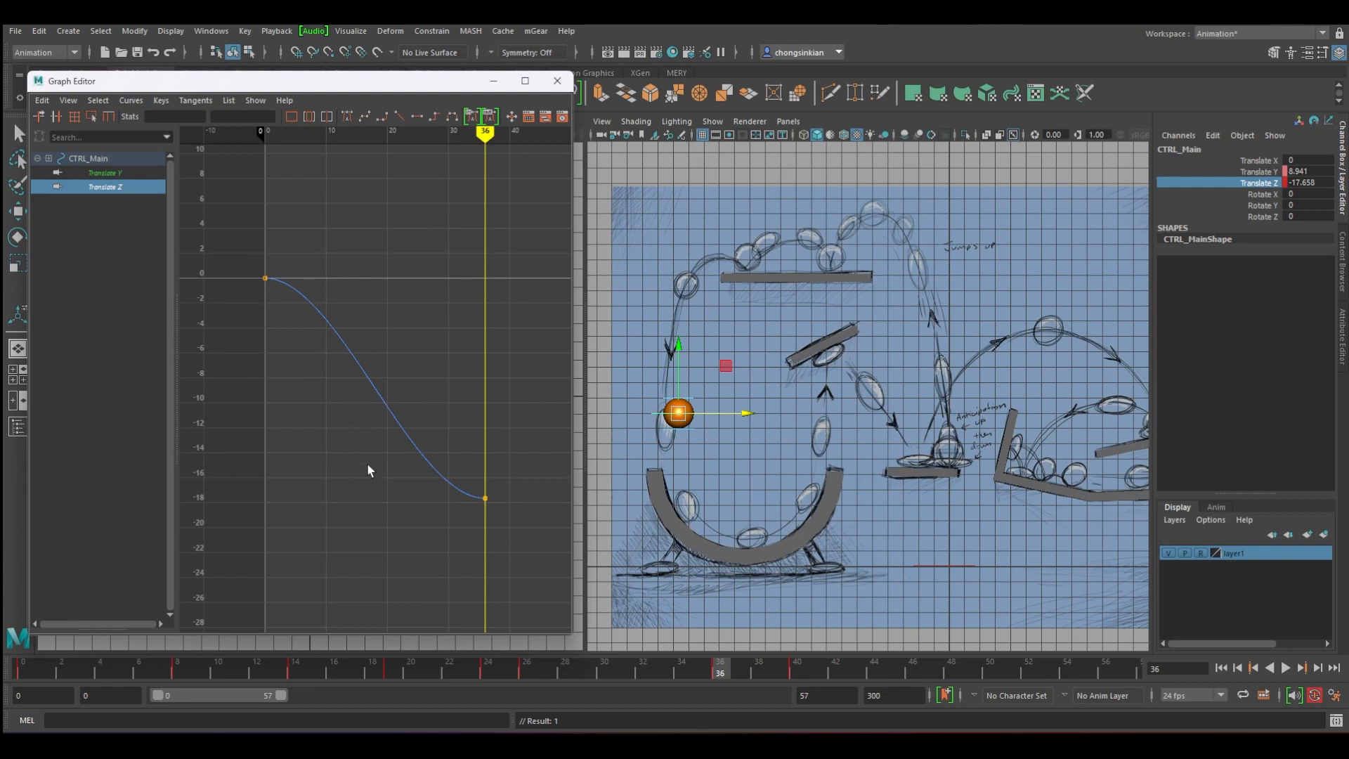
Match the ball to the sketched path, keying Translate Z at about -2.02 on frame 4 and at the first platform landing on frame 14.
left_click(35, 672)
key("alt+v")
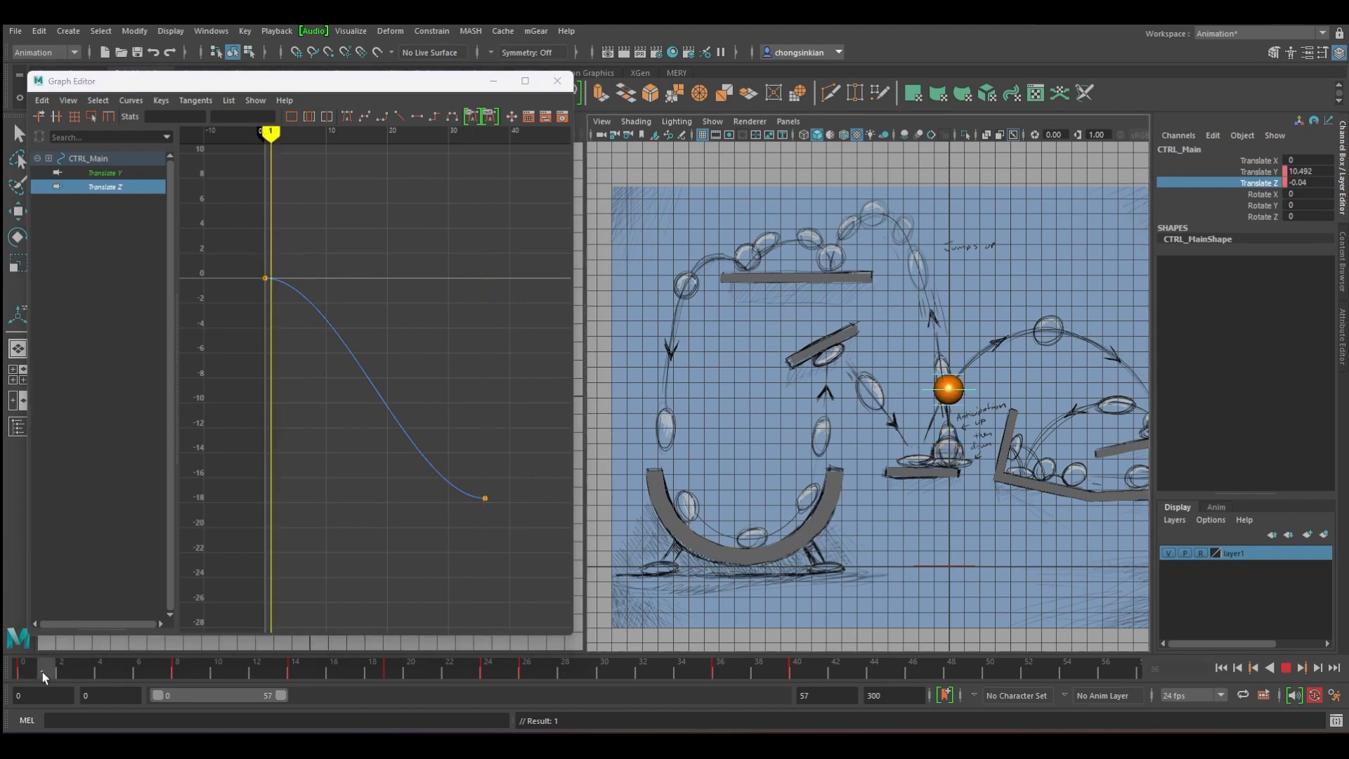
left_click_drag(31, 654, 218, 657)
mouse_move(118, 661)
left_mouse_down()
mouse_move(64, 663)
mouse_move(99, 663)
left_mouse_up()
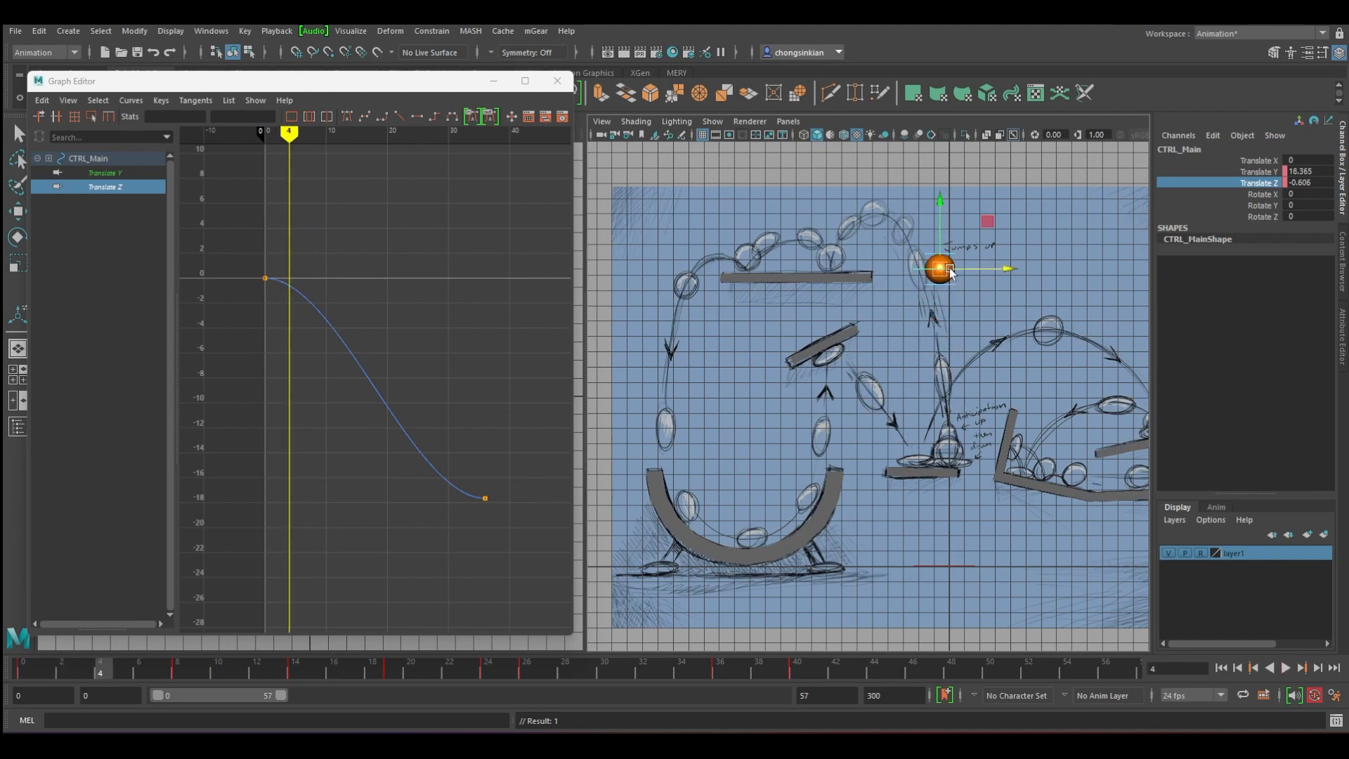
left_click_drag(1009, 268, 988, 270)
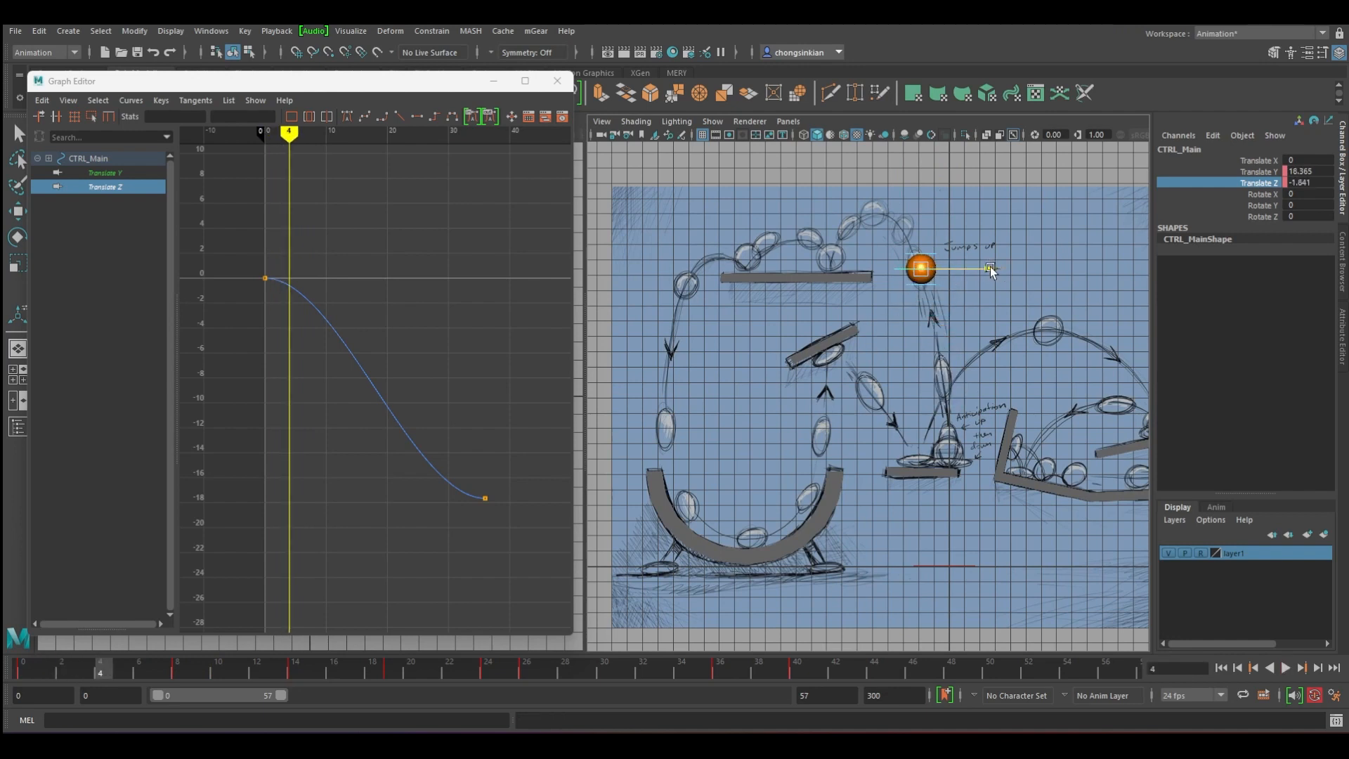
key("s")
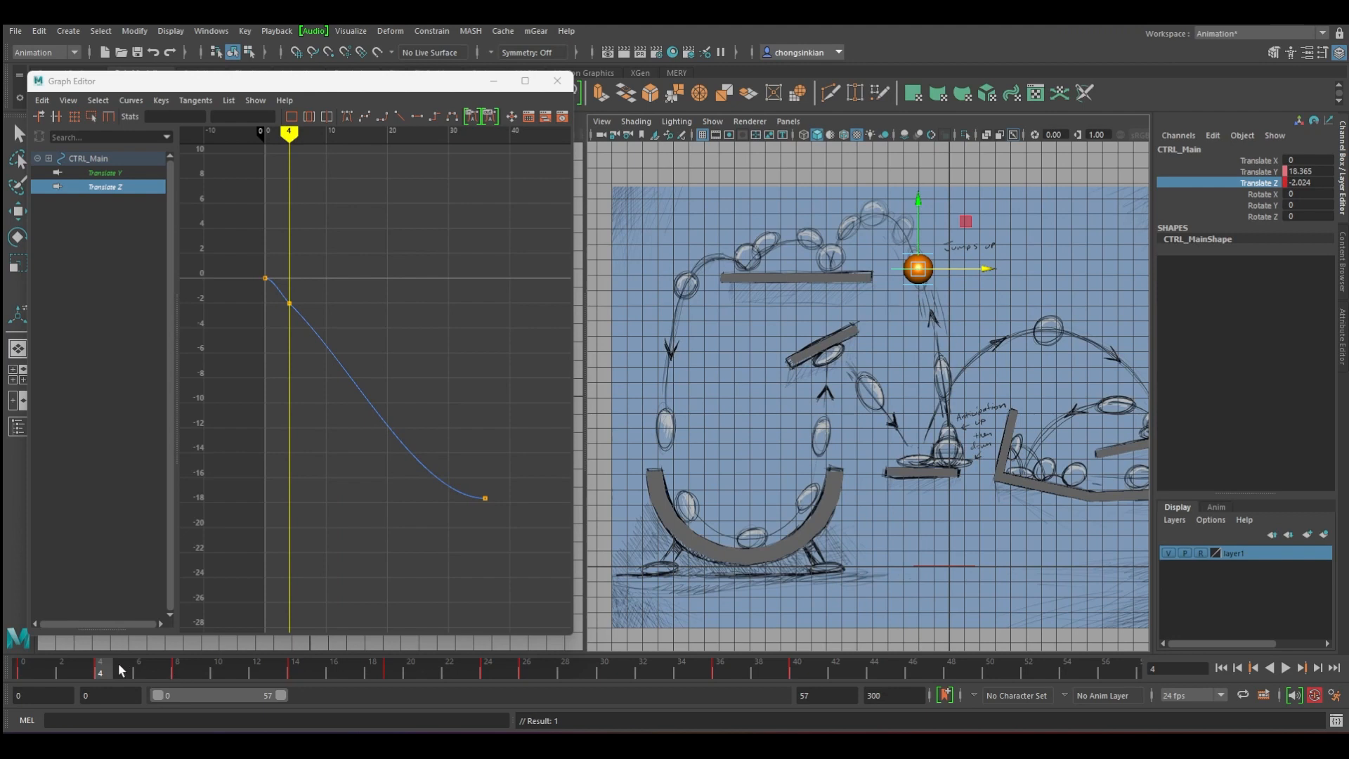
left_click_drag(121, 671, 302, 682)
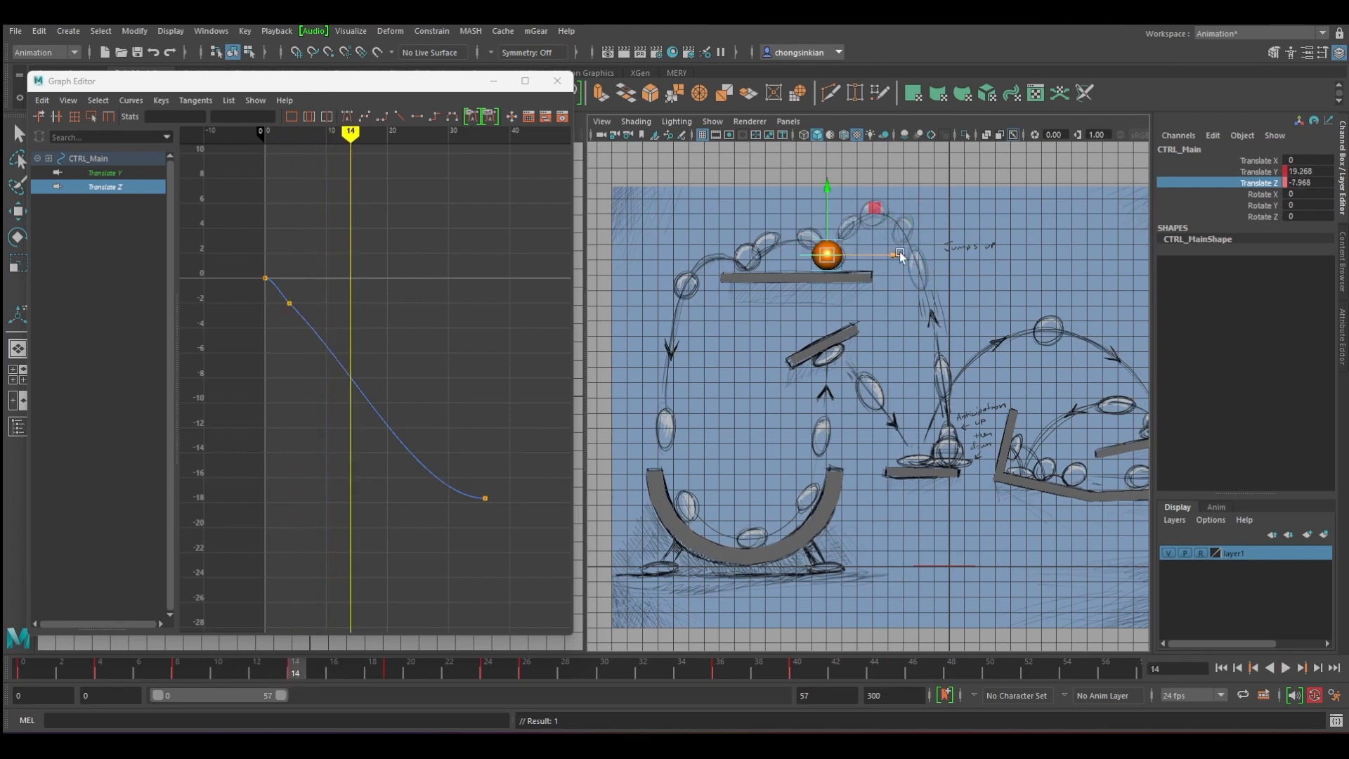
left_click_drag(901, 256, 905, 257)
Lower the Translate Y contact keys at frames 14 and 24 to about 19.07 so the ball rests on the platform.
left_click_drag(305, 667, 495, 680)
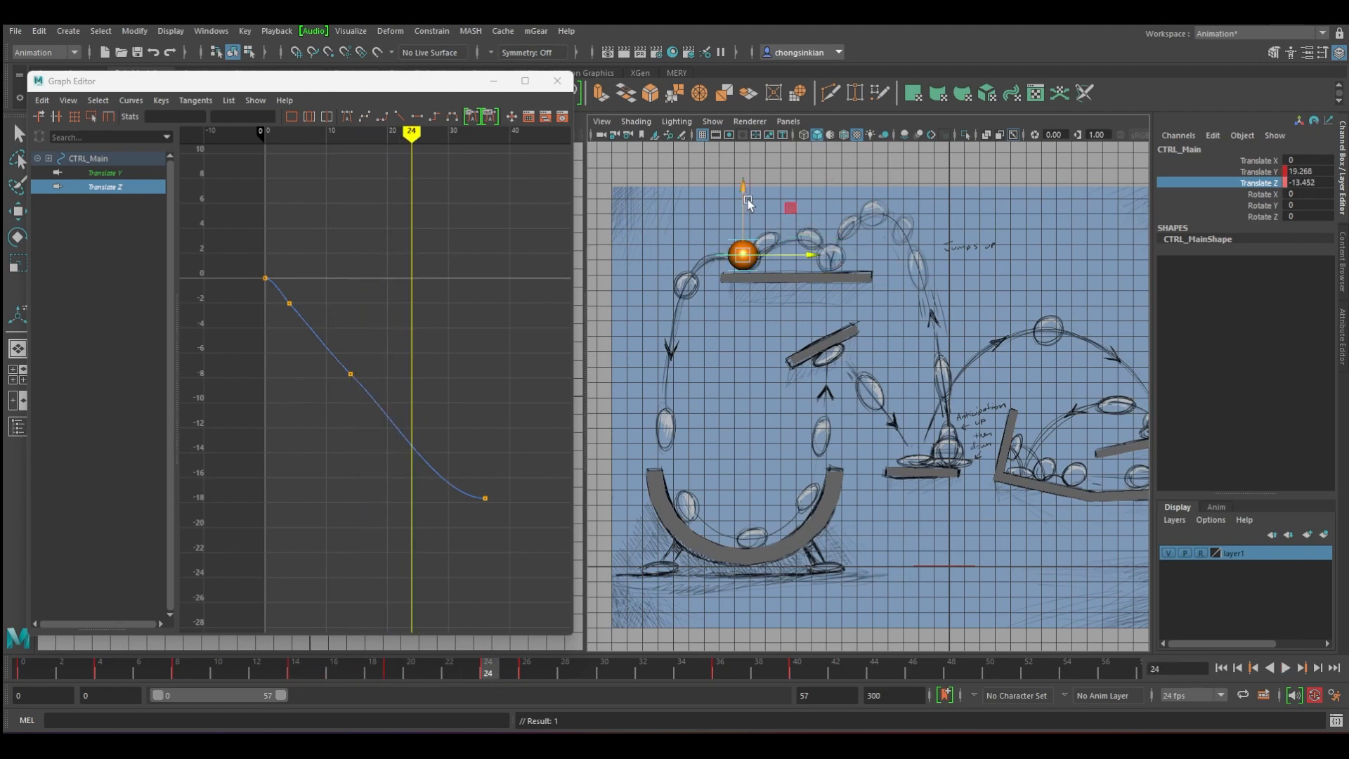
right_click_drag(748, 202, 1026, 260, "alt")
middle_click_drag(779, 273, 942, 561, "alt")
right_click_drag(735, 454, 987, 474, "alt")
middle_click_drag(812, 438, 936, 428, "alt")
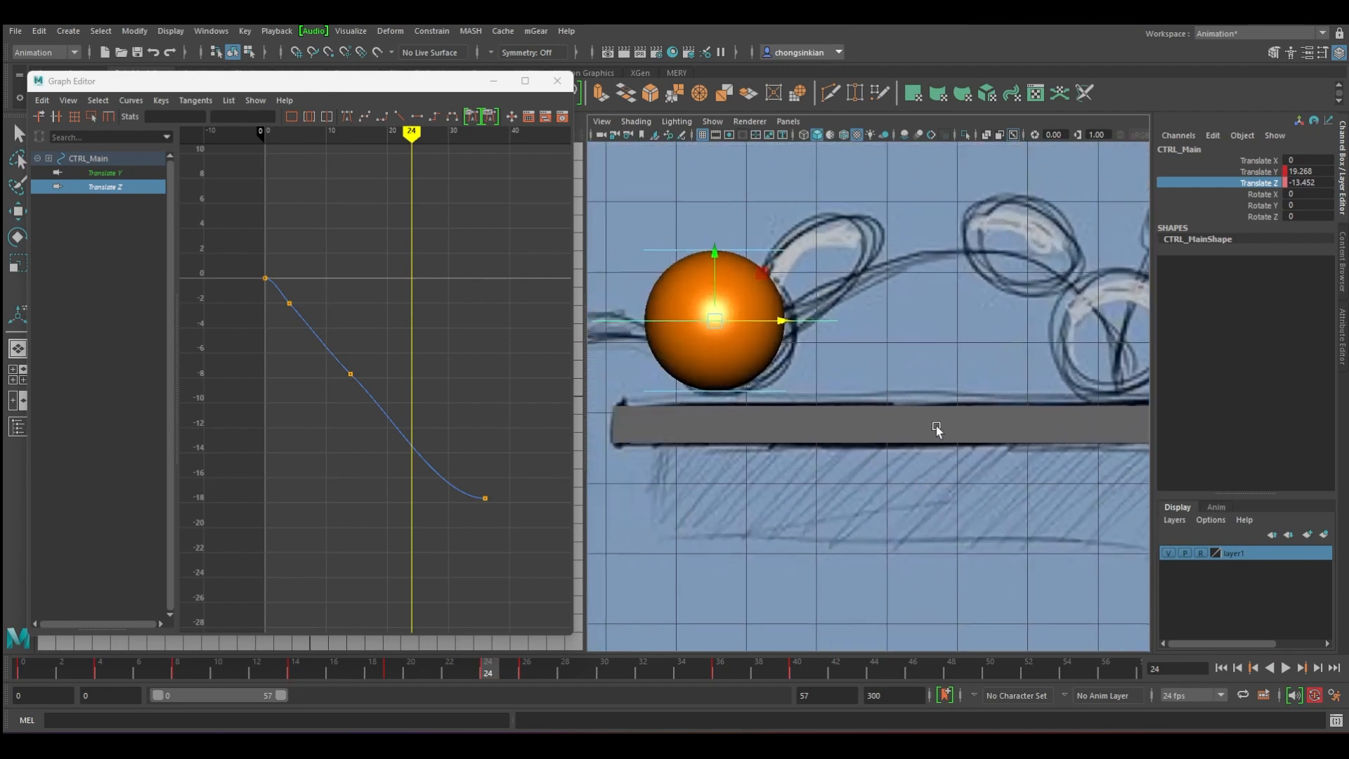
right_click_drag(936, 428, 876, 419, "alt")
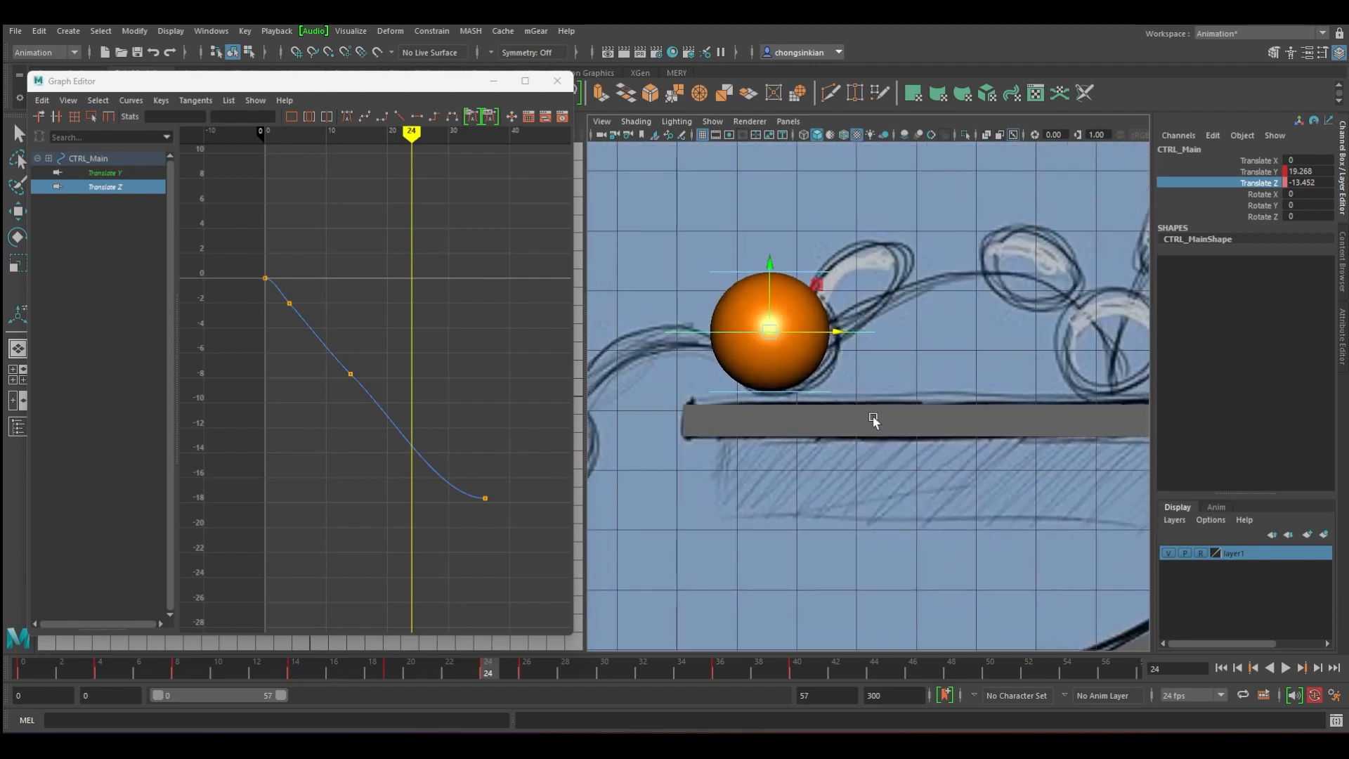
left_click(83, 173)
key("f")
right_click_drag(367, 273, 391, 265, "alt")
middle_click_drag(392, 265, 414, 367, "alt")
left_click_drag(317, 244, 474, 298)
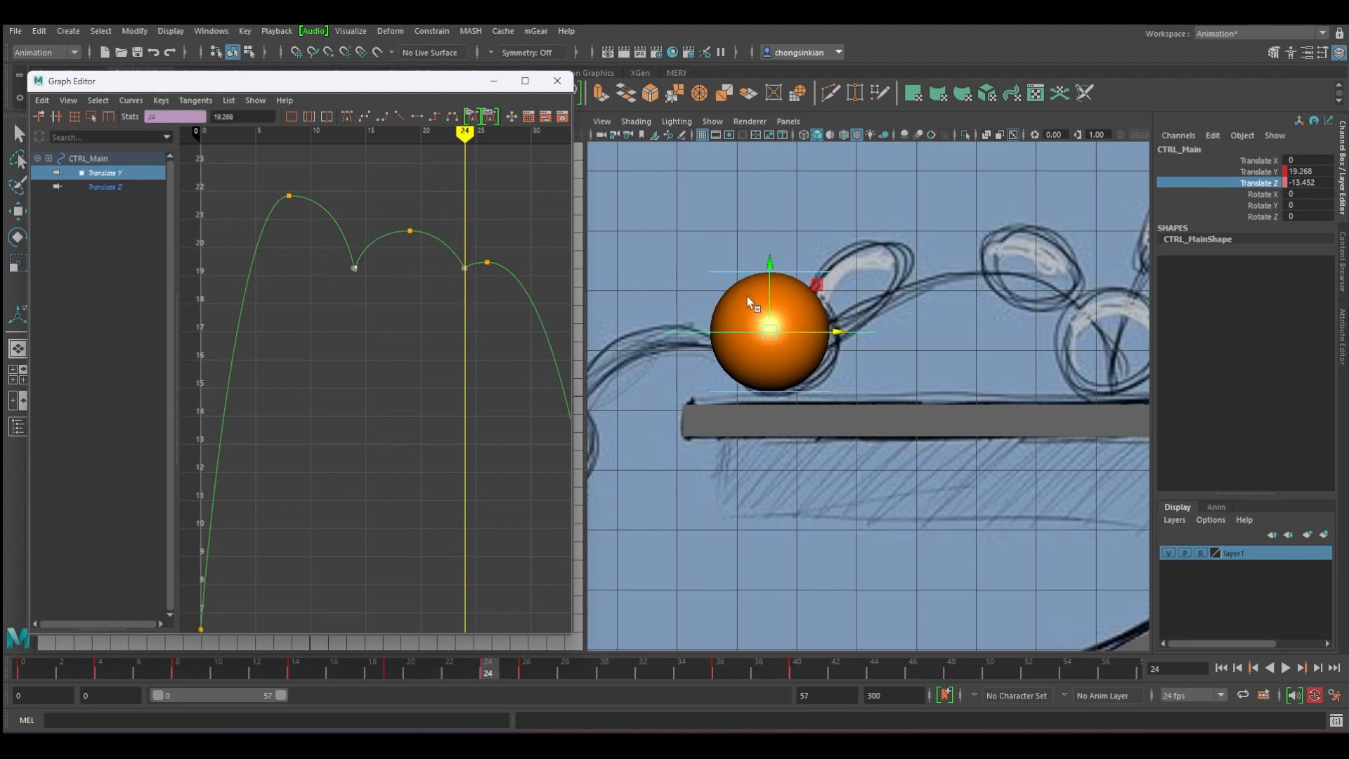
middle_click_drag(484, 313, 483, 318)
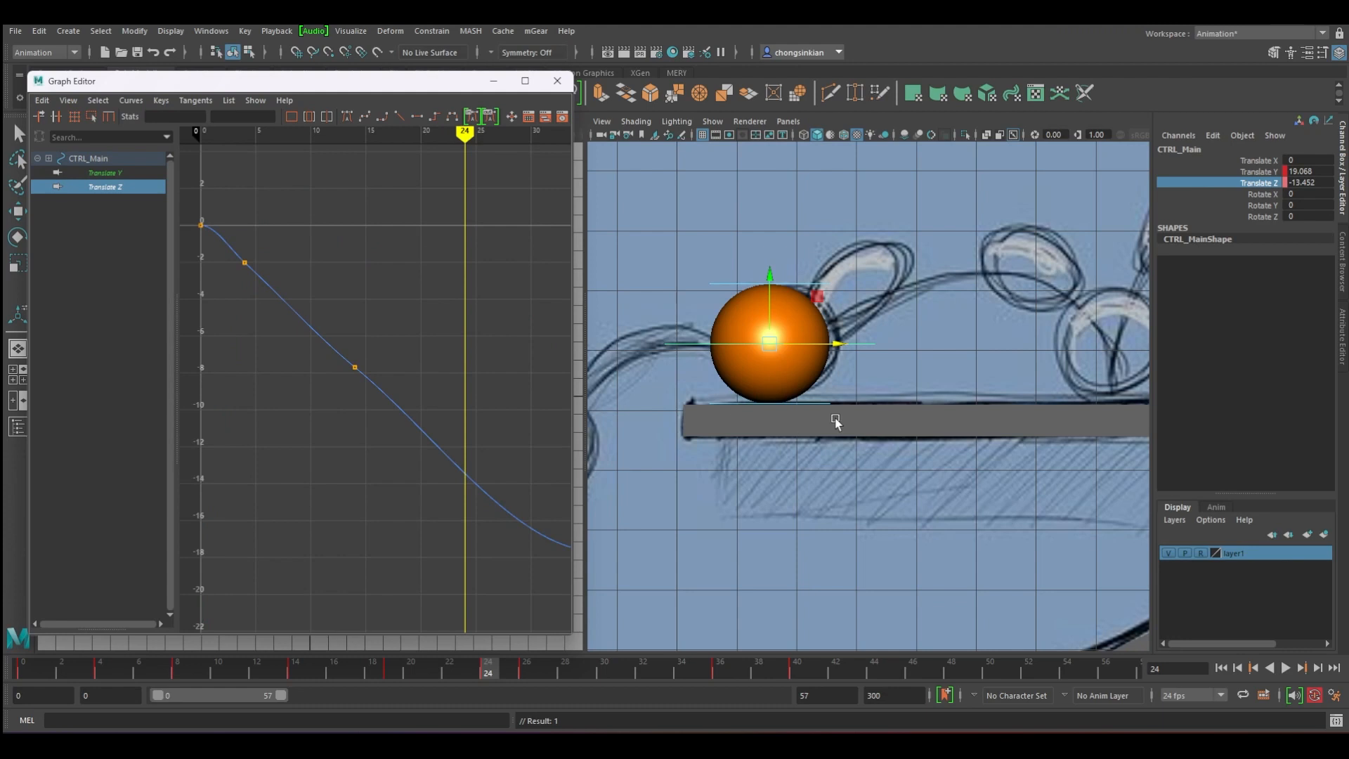
Shift the ball slightly along the platform and key Translate Z at about -13.24 on frame 24.
scroll(864, 367, "down", 3)
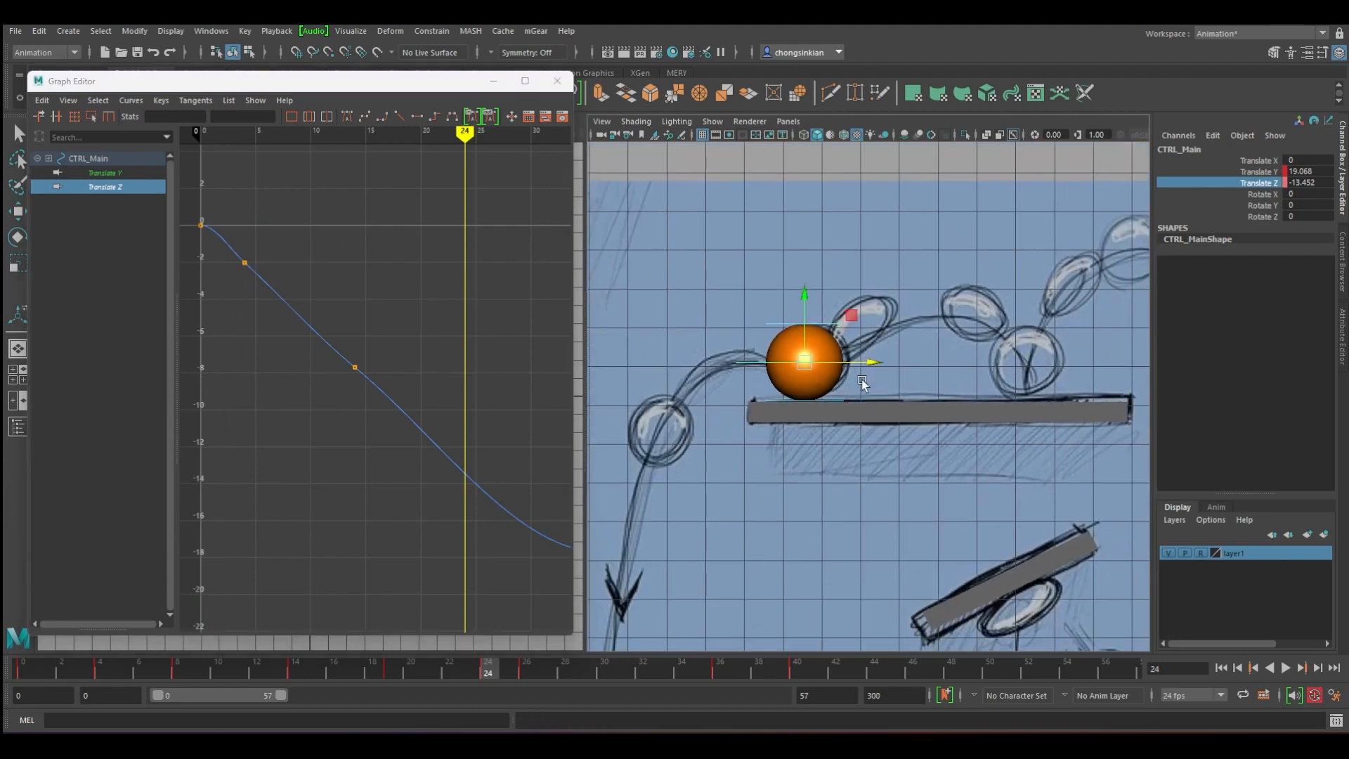
left_click_drag(862, 362, 872, 362)
key("s")
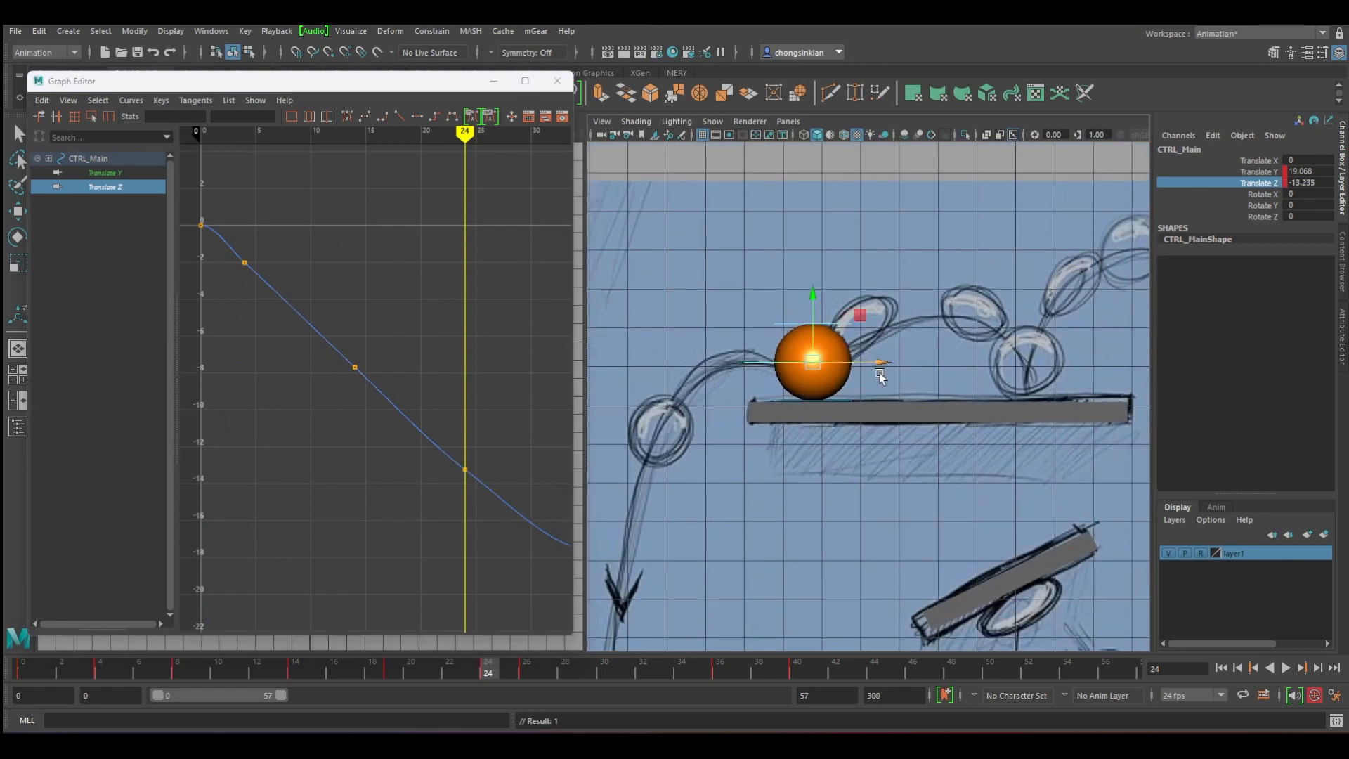
Try stretching the ball at frame 36 by raising its top control's Translate Y to about 0.91, and undo the stretch.
scroll(876, 364, "down", 3)
left_click(719, 668)
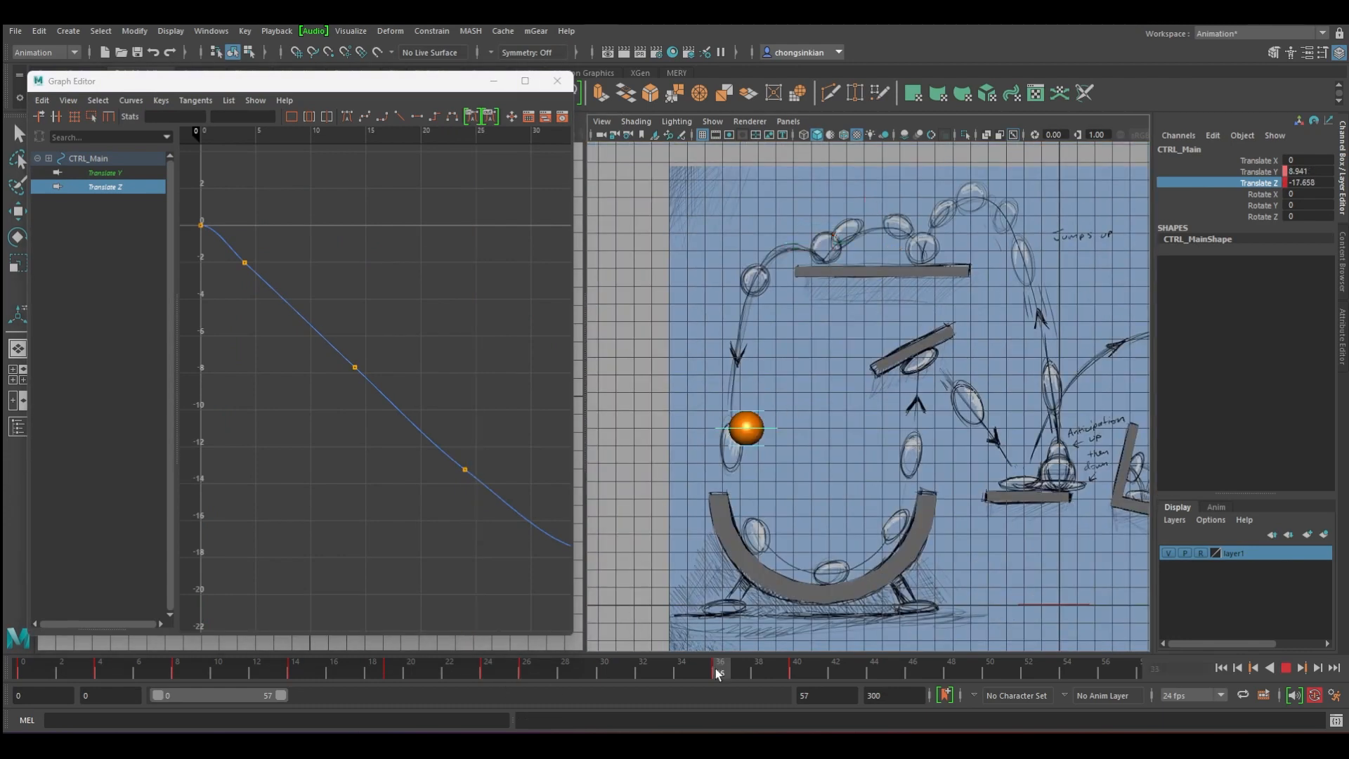
left_click(809, 431)
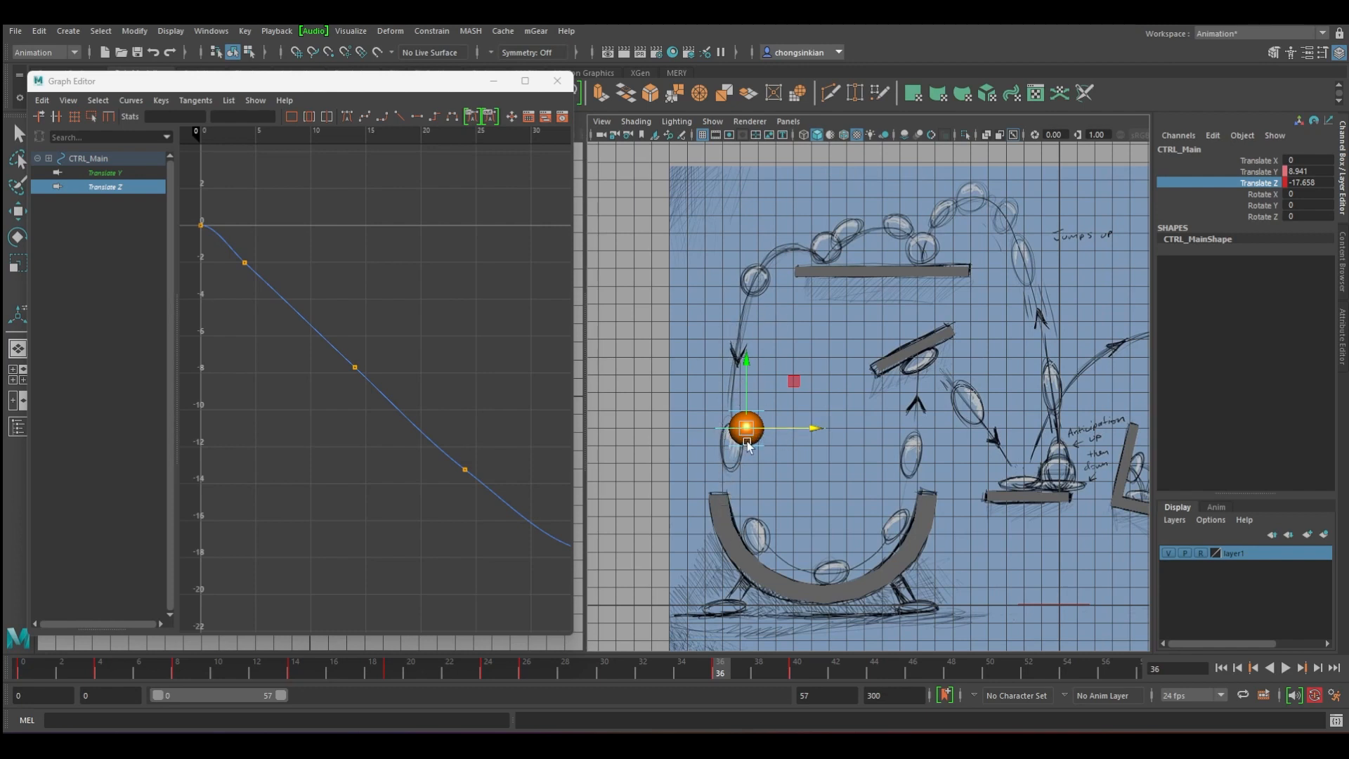
key("r")
key("q")
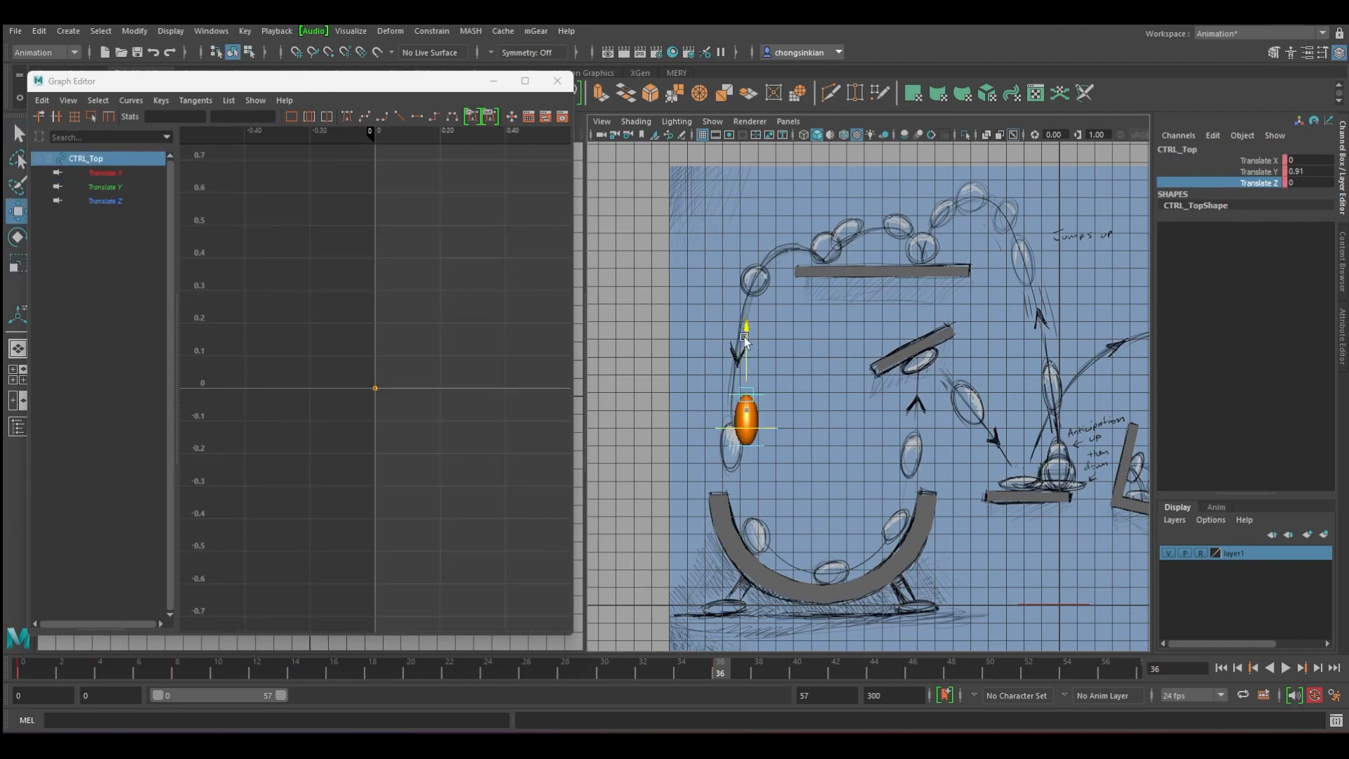
left_click_drag(746, 330, 747, 327)
left_click(774, 427)
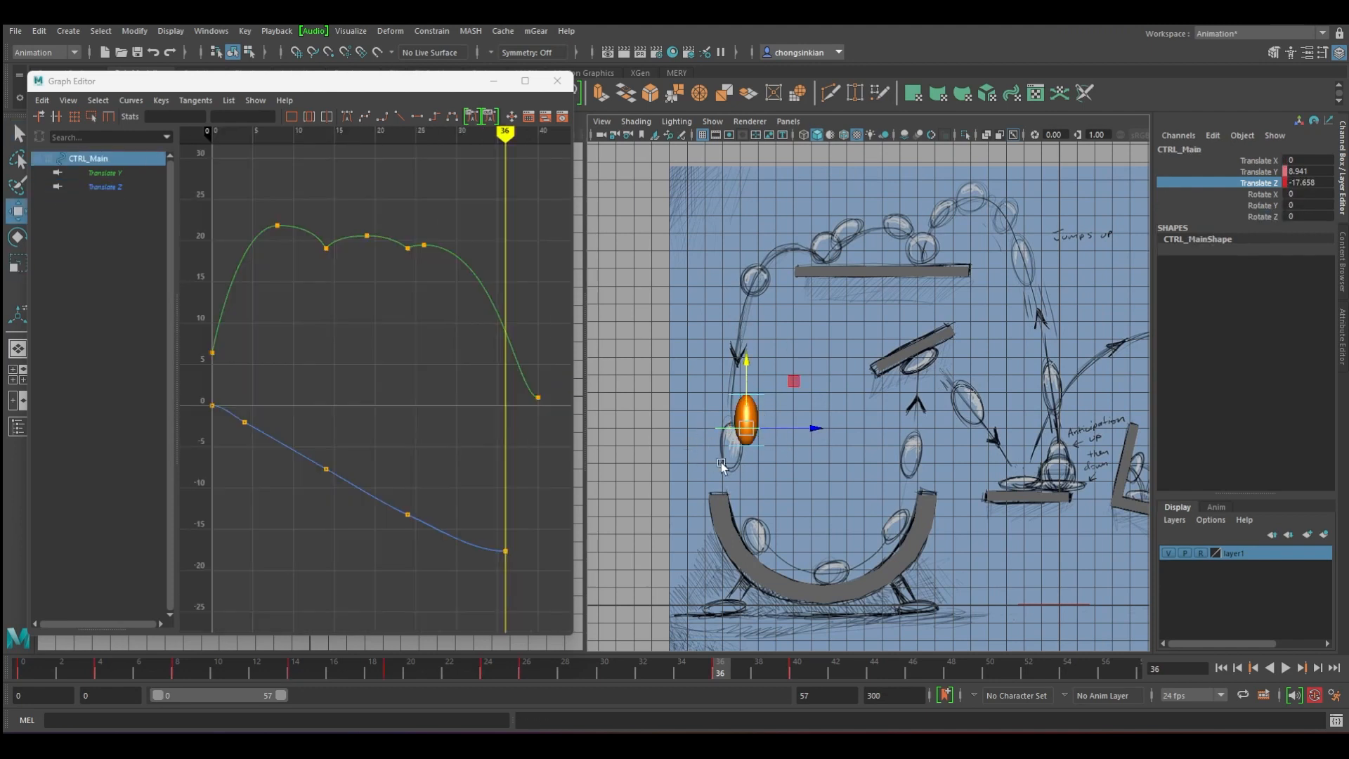
key("ctrl+z")
key("ctrl+z")
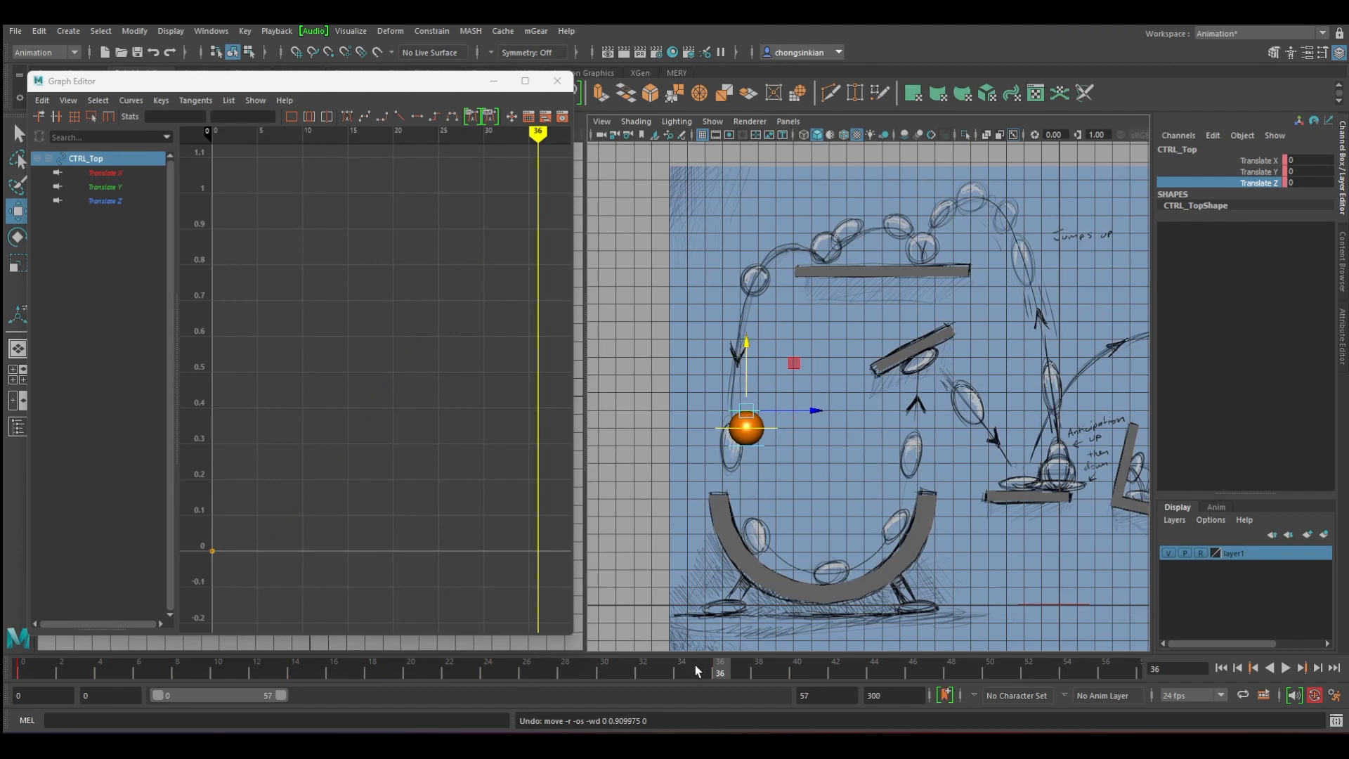
Move the main ball control to the middle of the bowl on frame 40 and key Translate Z at about -13.35.
left_click_drag(695, 670, 750, 674)
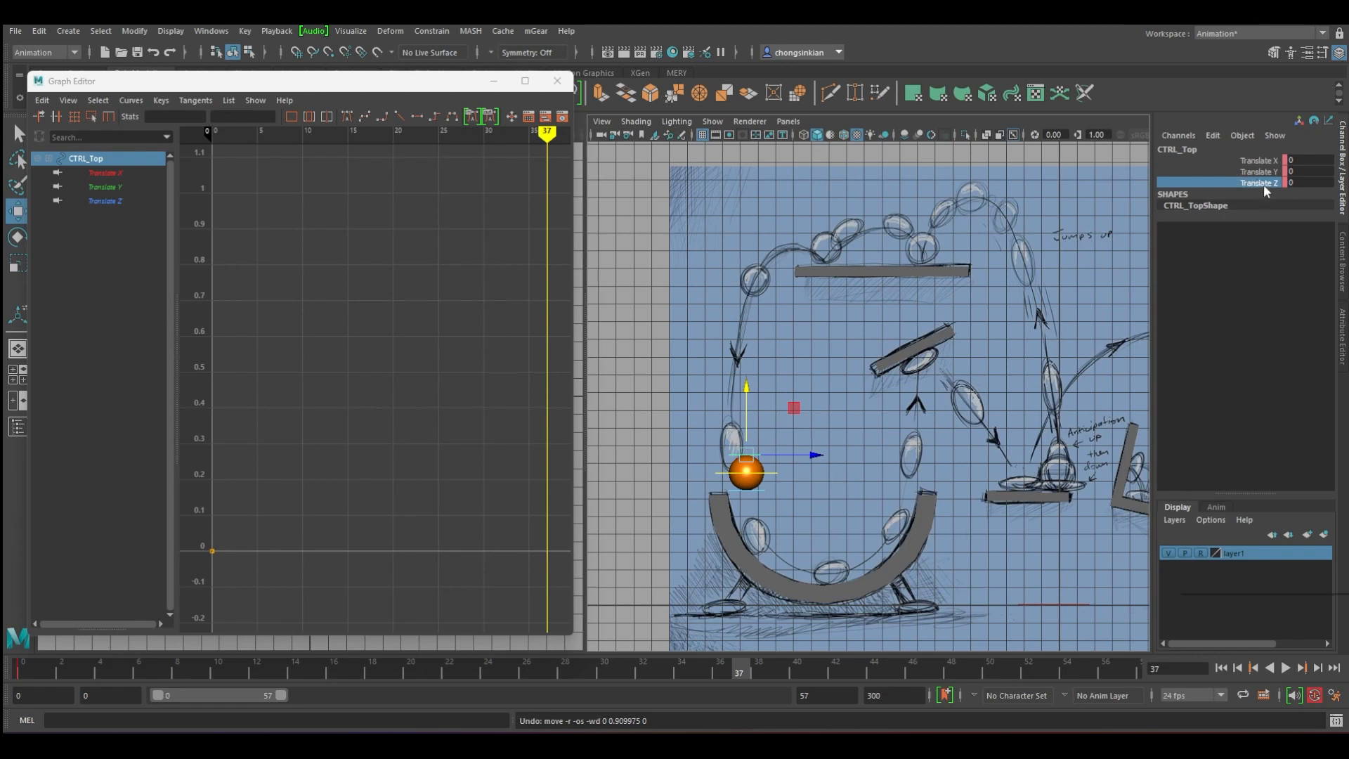
key("Up")
left_click_drag(720, 671, 796, 671)
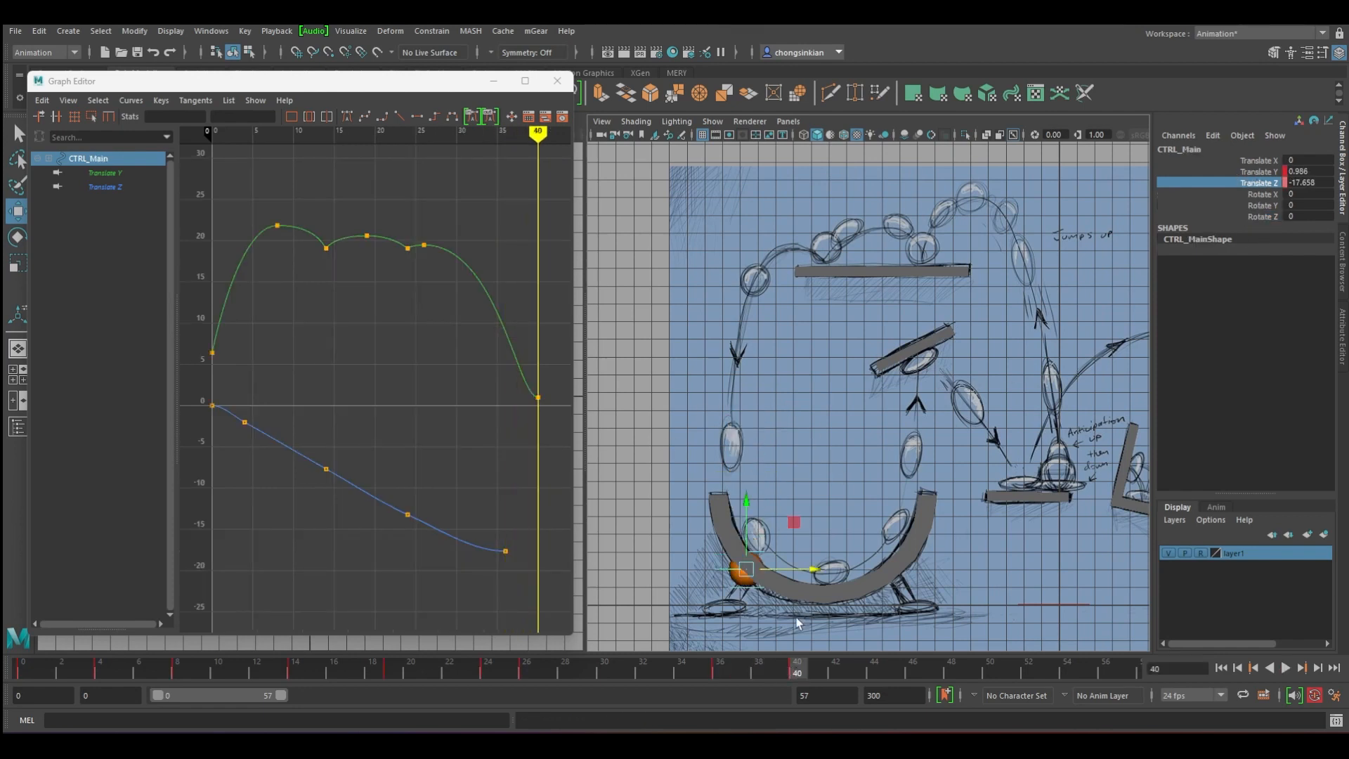
left_click_drag(813, 569, 891, 569)
key("s")
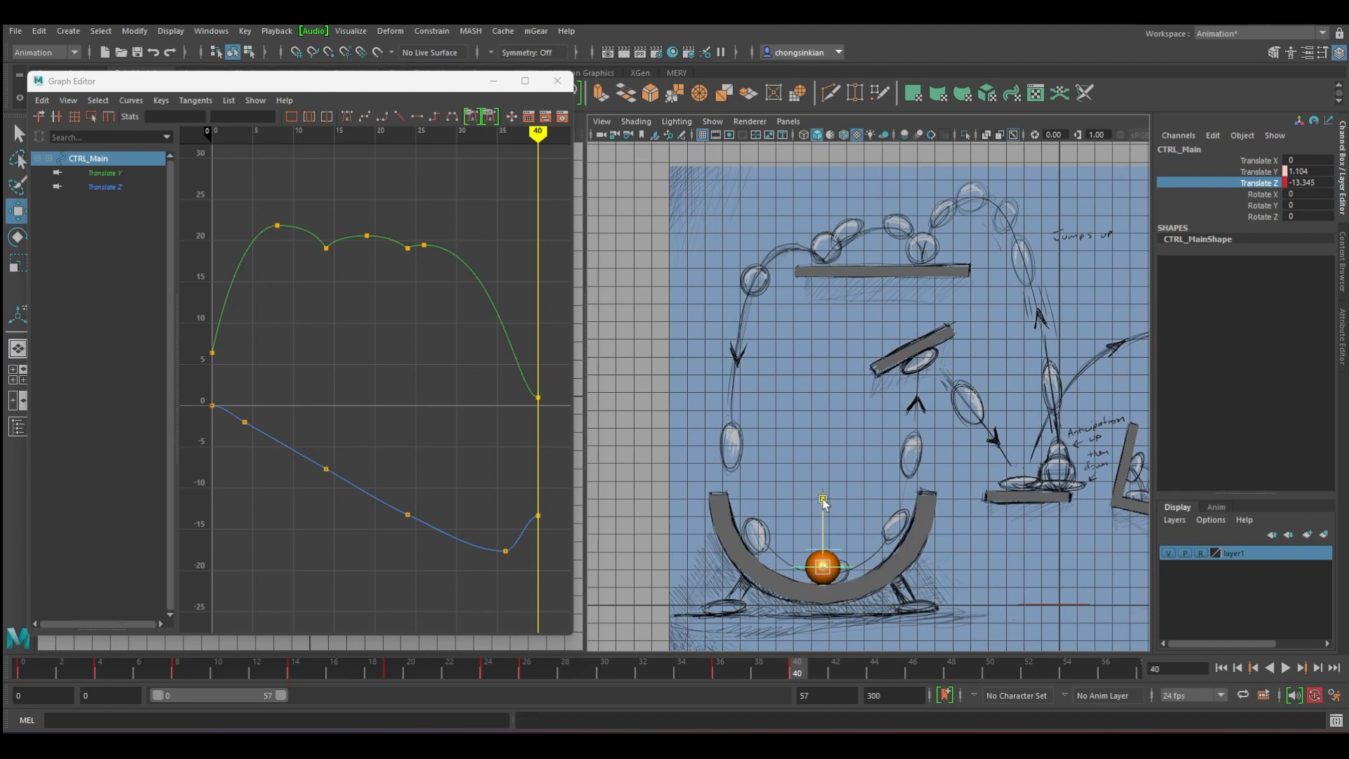
Review the motion against the Translate Z curve and delete its frame 14 key to even out the sideways travel.
left_click_drag(797, 669, 700, 669)
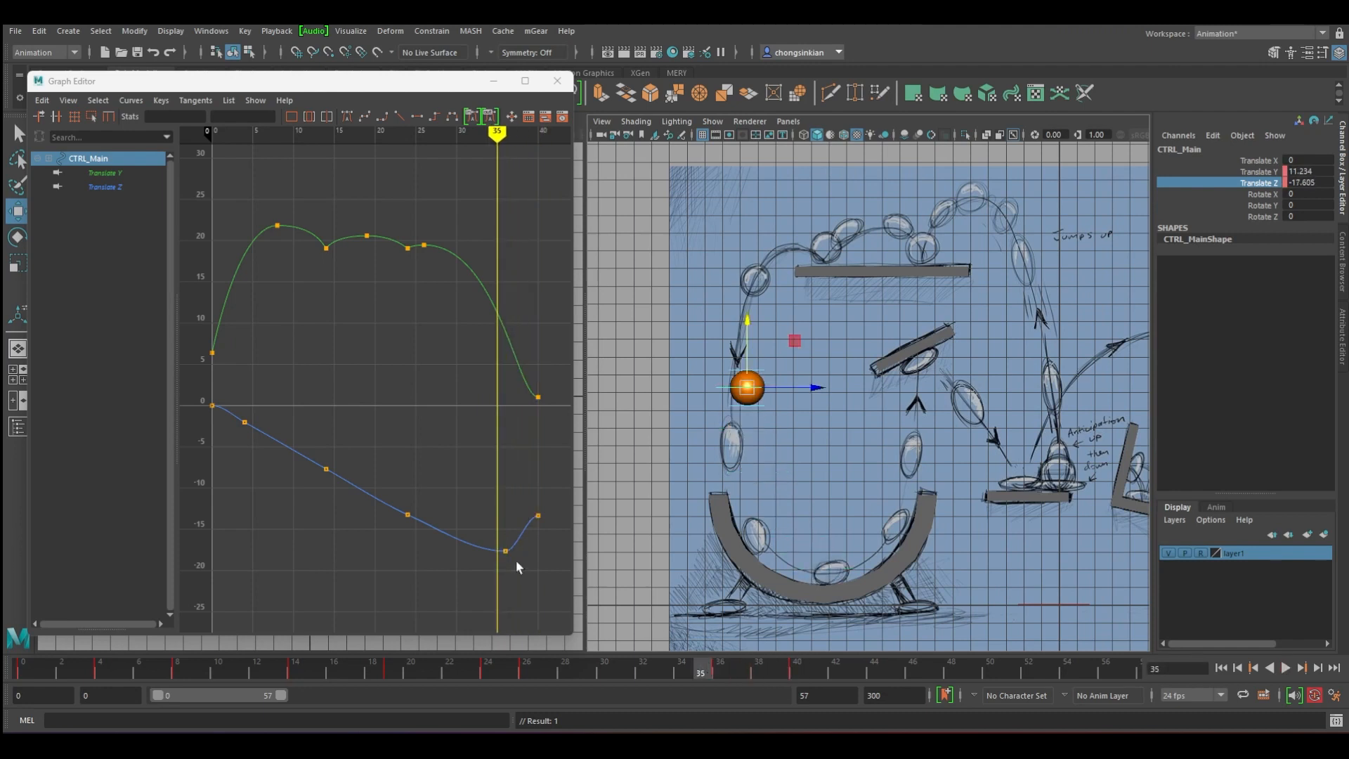
middle_click_drag(311, 389, 339, 336, "alt")
left_click_drag(267, 330, 474, 486)
key("f")
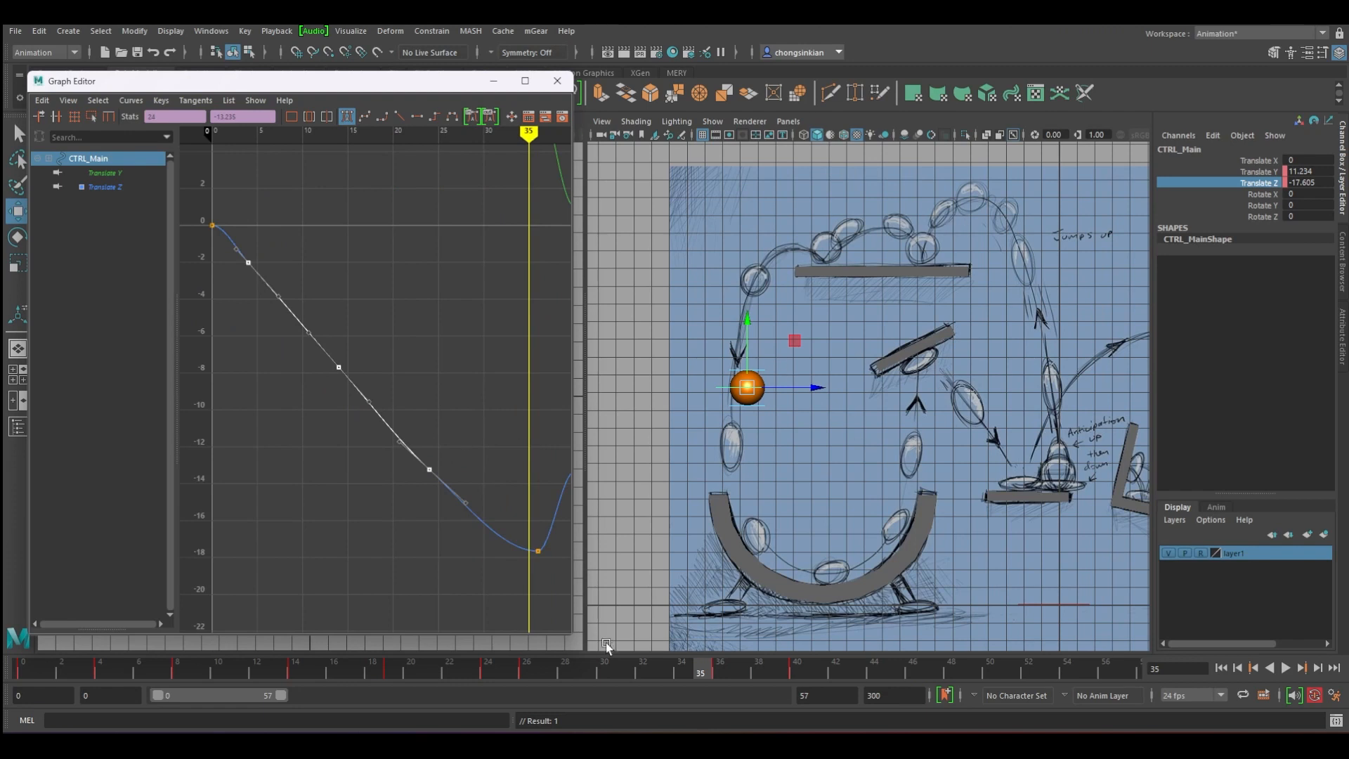
left_click_drag(556, 671, 428, 670)
left_click(227, 242)
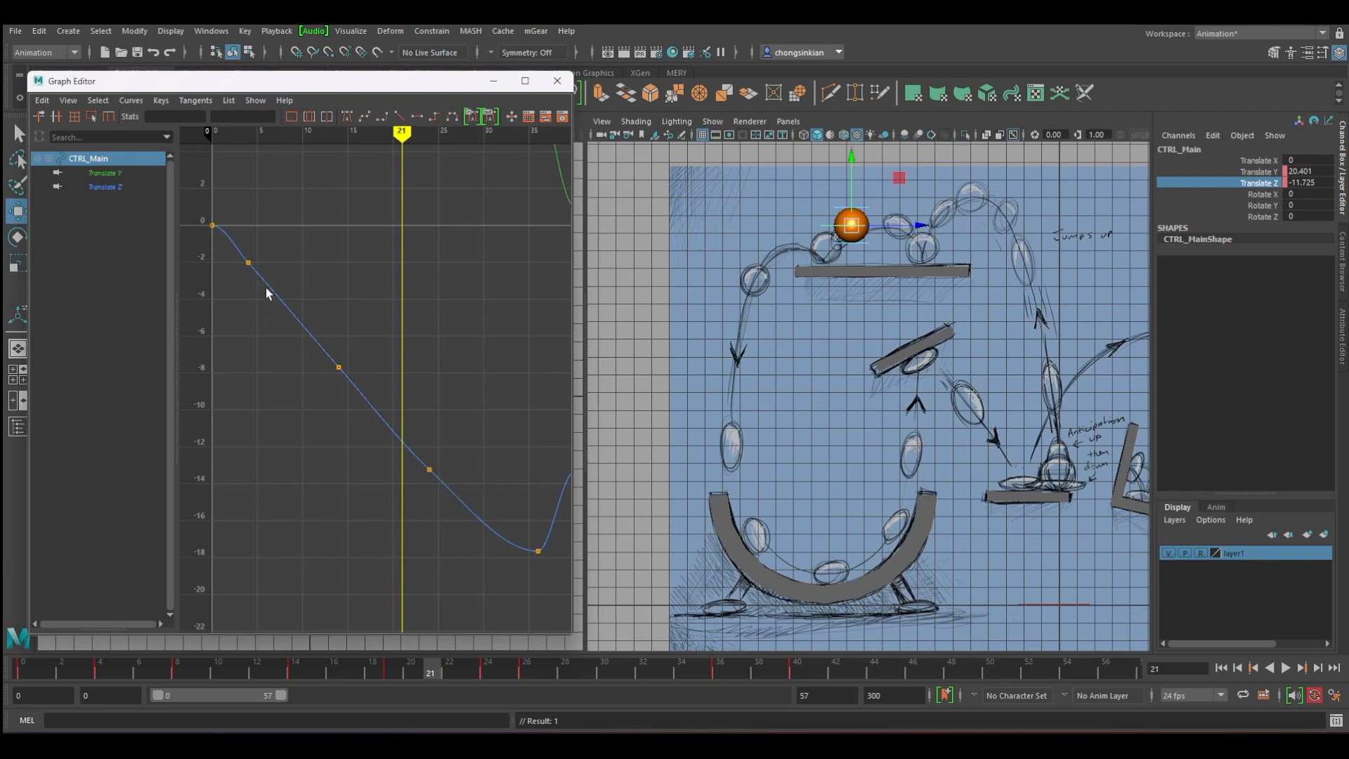
left_click_drag(364, 394, 365, 393)
key("Delete")
Shorten the tangent of the Translate Z key at frame 0 so the sideways motion starts sooner.
mouse_move(238, 136)
left_mouse_down()
mouse_move(210, 135)
mouse_move(252, 136)
left_mouse_up()
left_click(352, 234)
key("f")
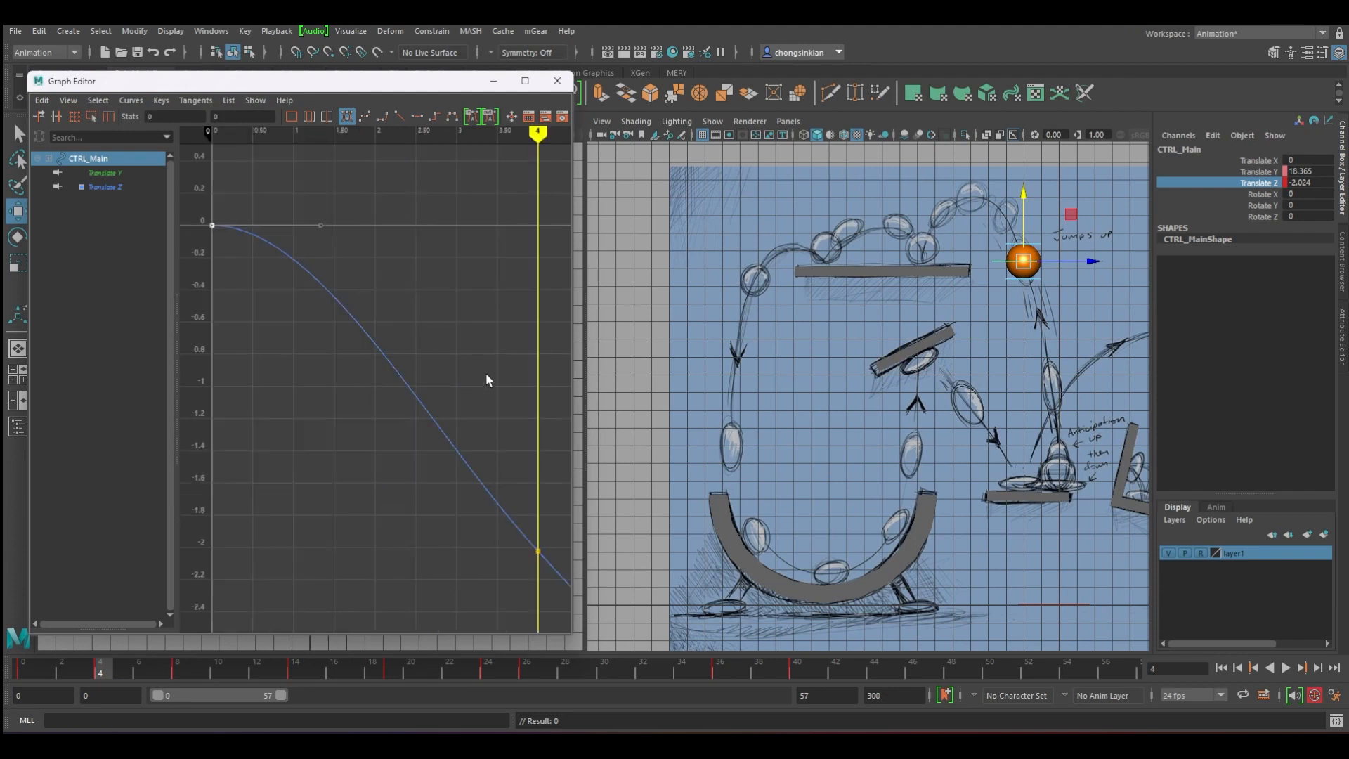
middle_click_drag(487, 379, 410, 272, "alt")
right_click_drag(409, 271, 440, 325, "alt")
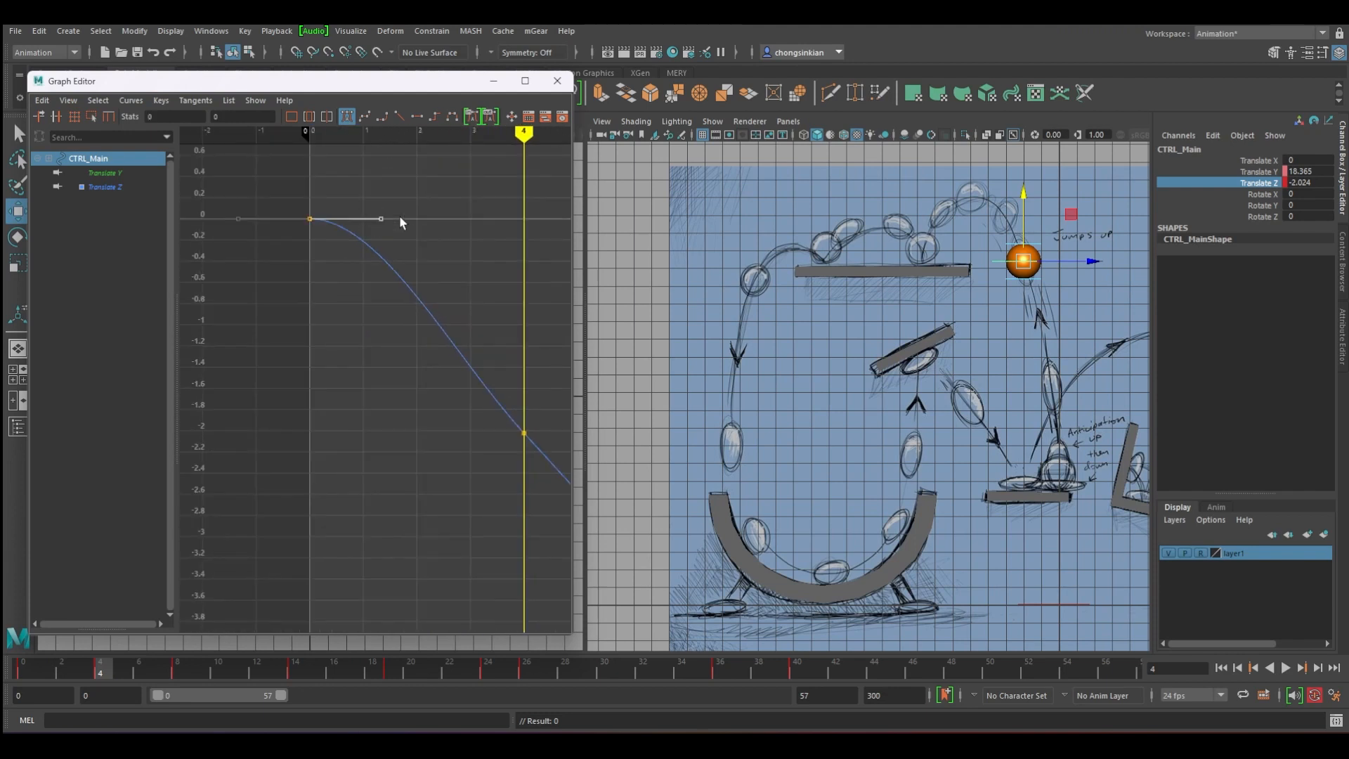
middle_click_drag(396, 213, 363, 215)
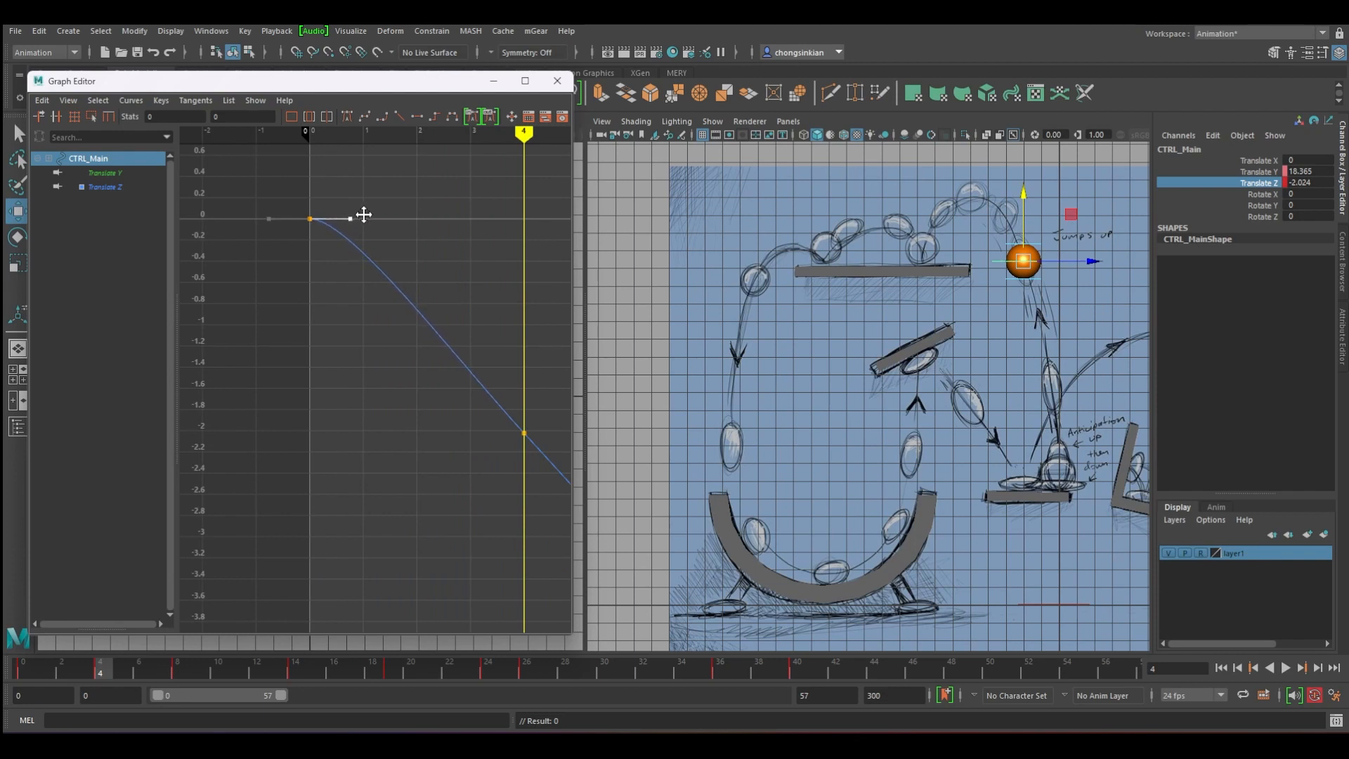
Break the tangents of the Translate Z key at frame 36 and shorten its incoming handle.
middle_click_drag(436, 348, 419, 328, "alt")
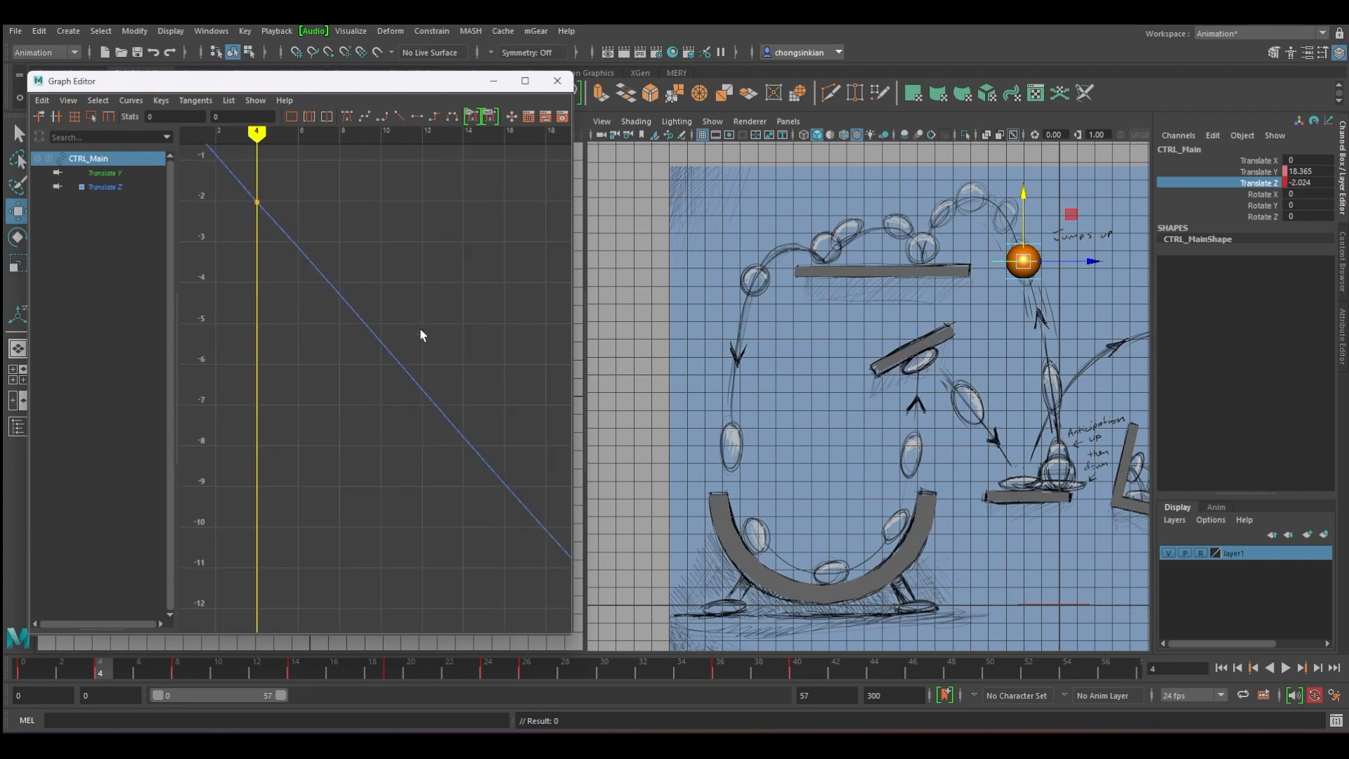
right_click_drag(420, 328, 466, 409, "alt")
middle_click_drag(467, 409, 377, 318, "alt")
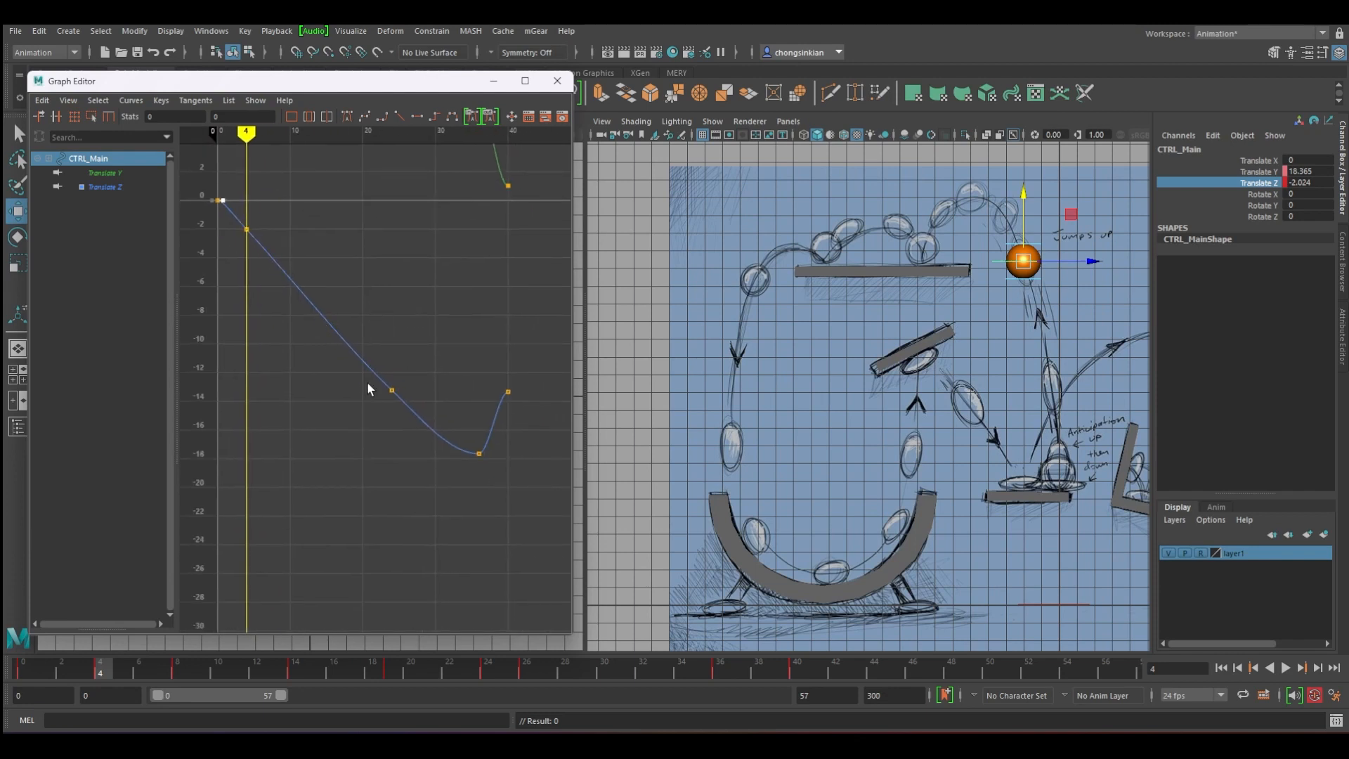
middle_click_drag(459, 389, 452, 326, "alt")
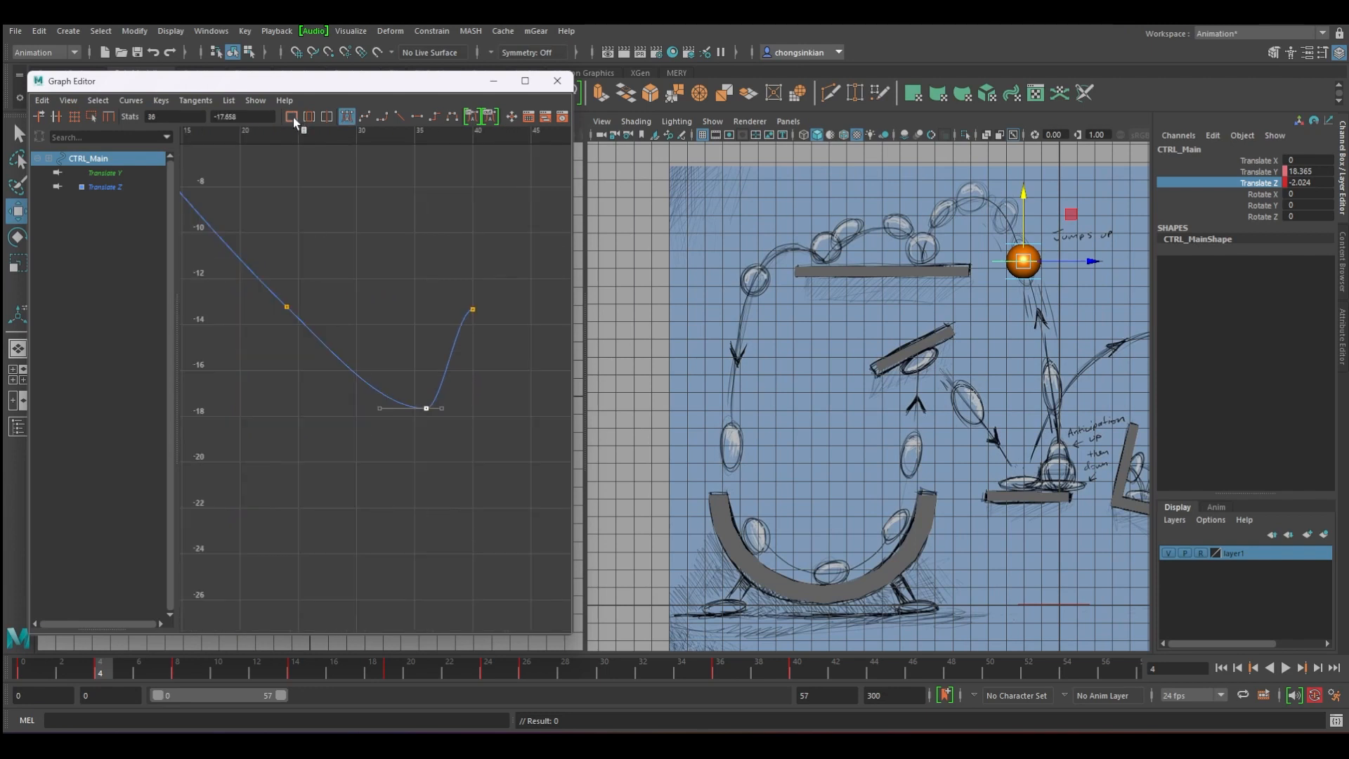
mouse_move(296, 133)
left_mouse_down()
mouse_move(425, 148)
mouse_move(365, 141)
mouse_move(415, 141)
left_mouse_up()
right_click(428, 411)
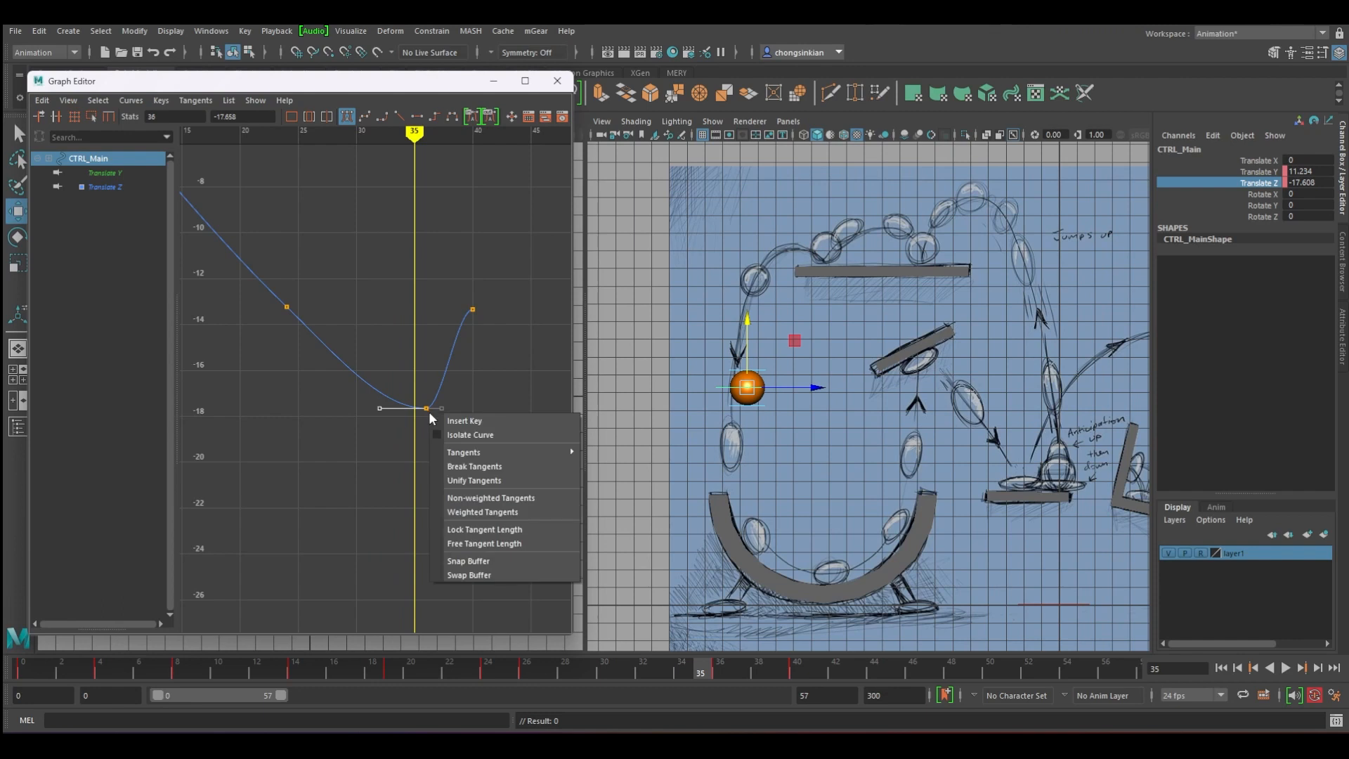
left_click(487, 466)
left_click_drag(384, 409, 406, 407)
Key the ball along the bowl's inner wall, with Translate Z at about -17.36 on frame 38 and -15.68 on frame 39.
left_click_drag(422, 136, 449, 138)
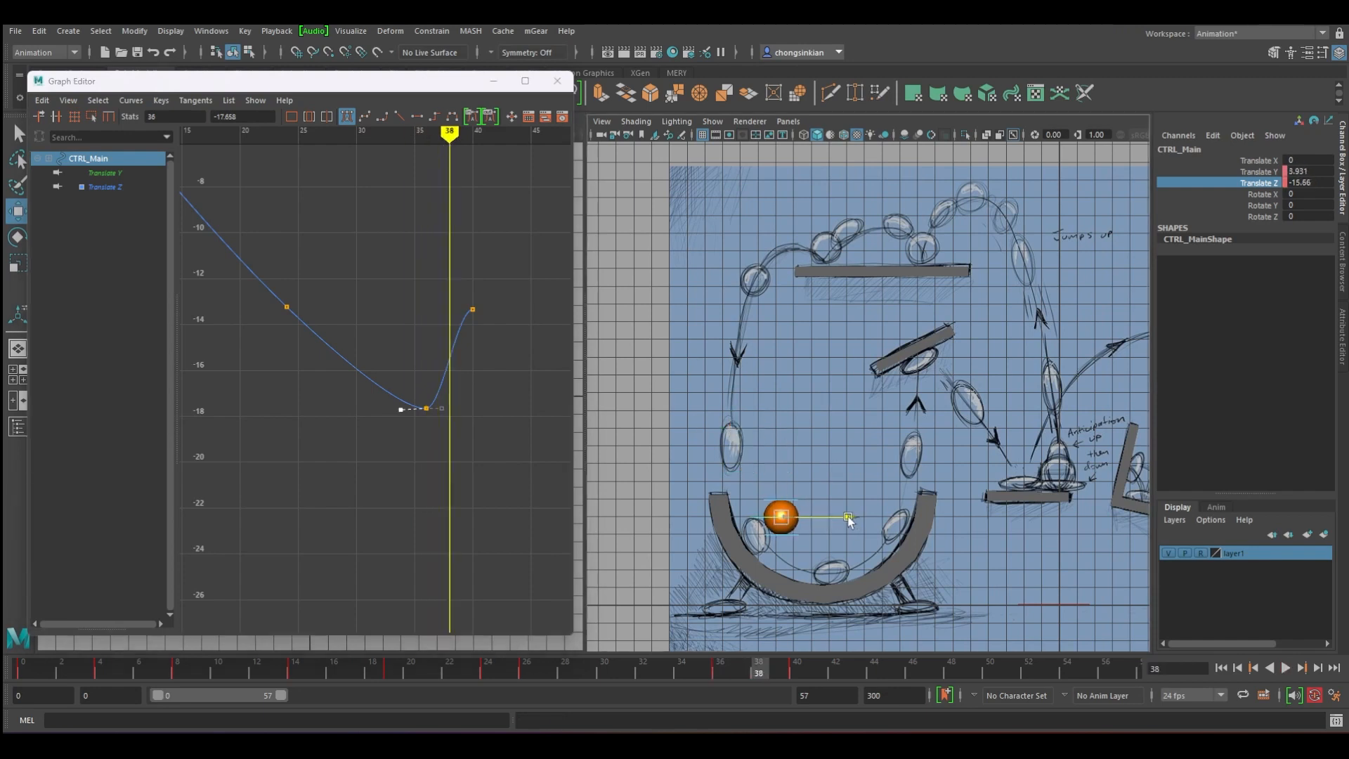
left_click_drag(848, 519, 810, 519)
mouse_move(450, 133)
left_mouse_down()
mouse_move(472, 132)
mouse_move(463, 140)
left_mouse_up()
left_click_drag(850, 569, 843, 569)
key("f")
left_click(463, 277)
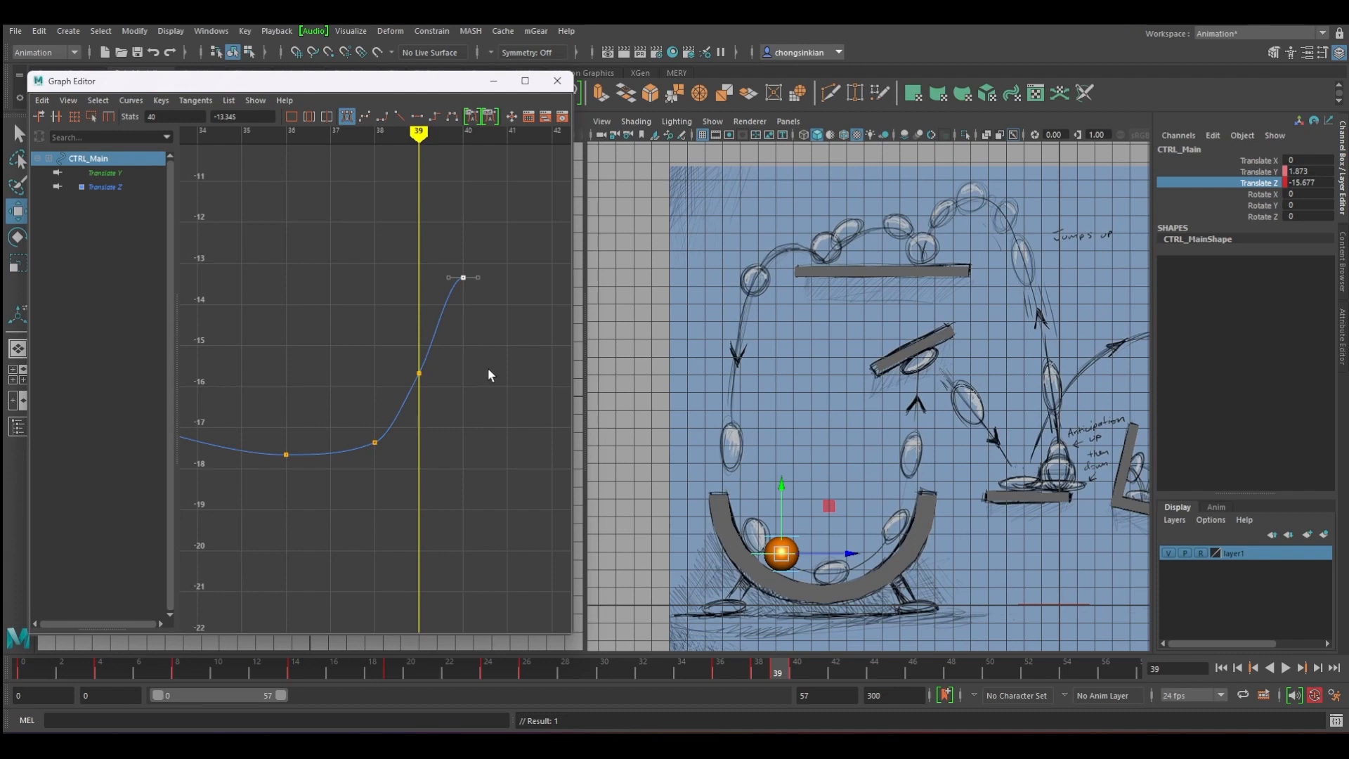
Play back the animation and scrub through frames 38 to 46 to judge the landing in the bowl.
left_click(811, 656)
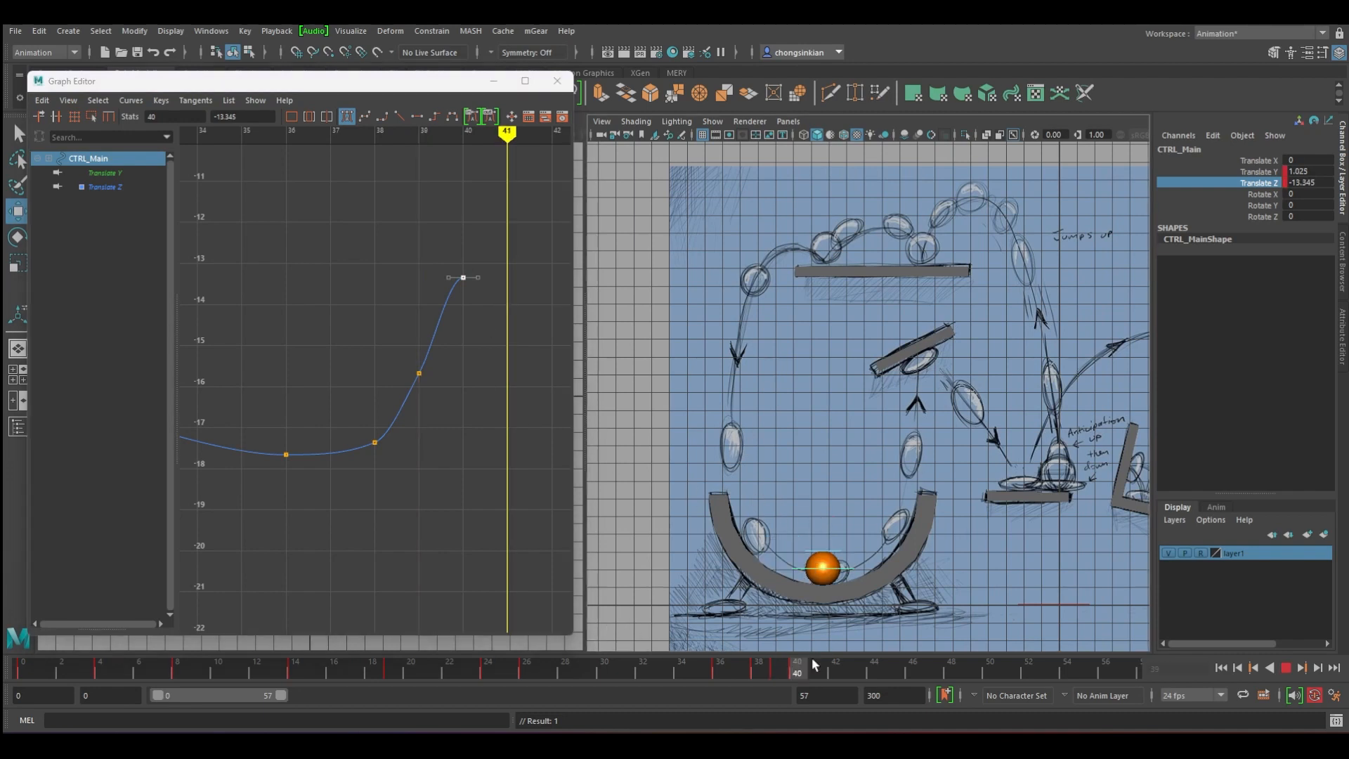
key("alt+v")
key("q")
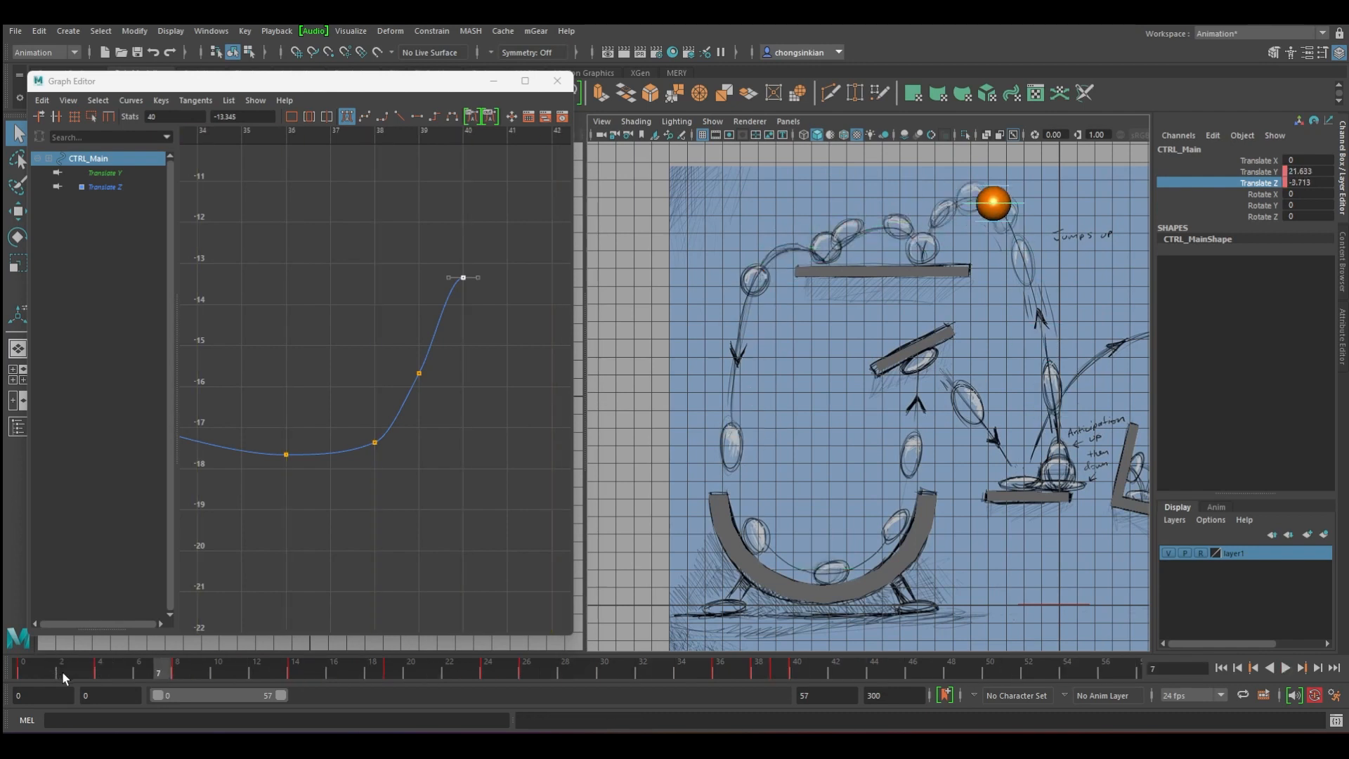
left_click(28, 672)
key("alt+v")
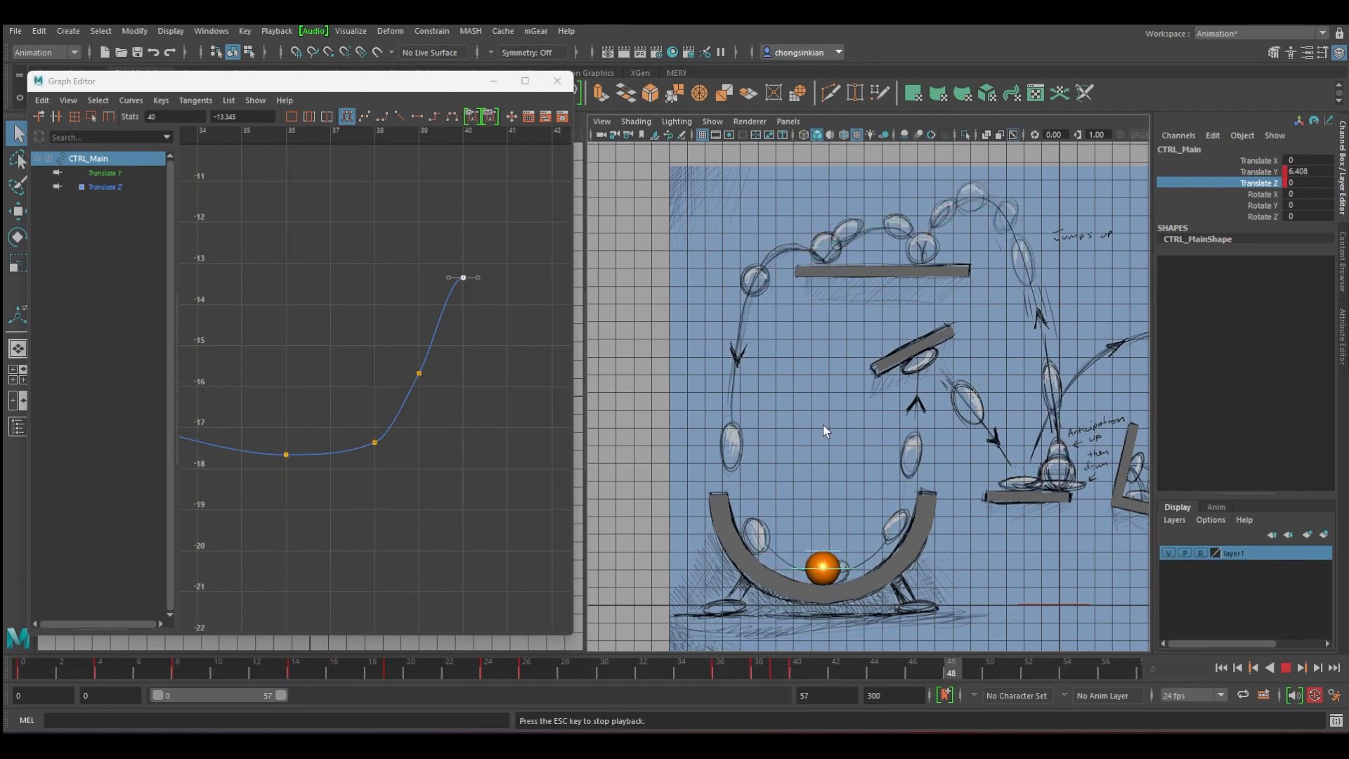
key("alt+v")
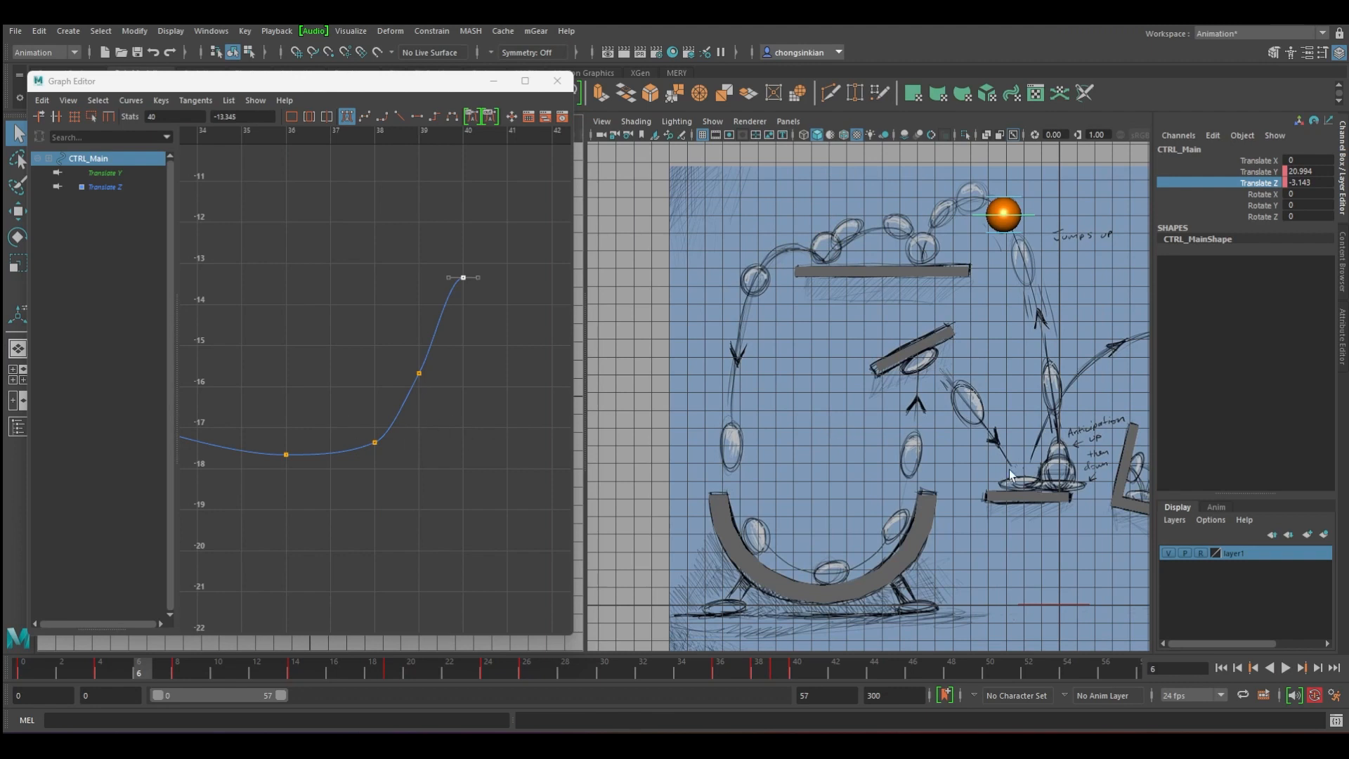
left_click(798, 673)
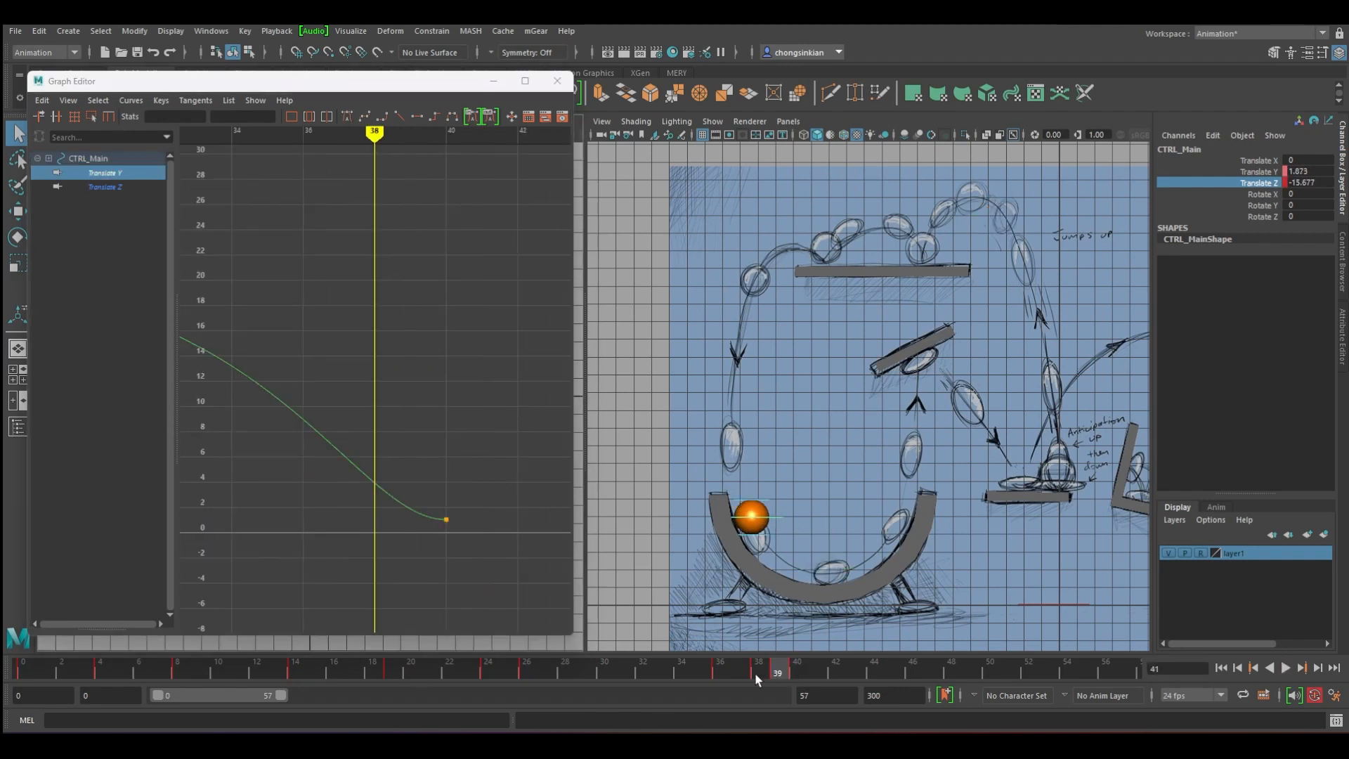
left_click_drag(755, 672, 912, 672)
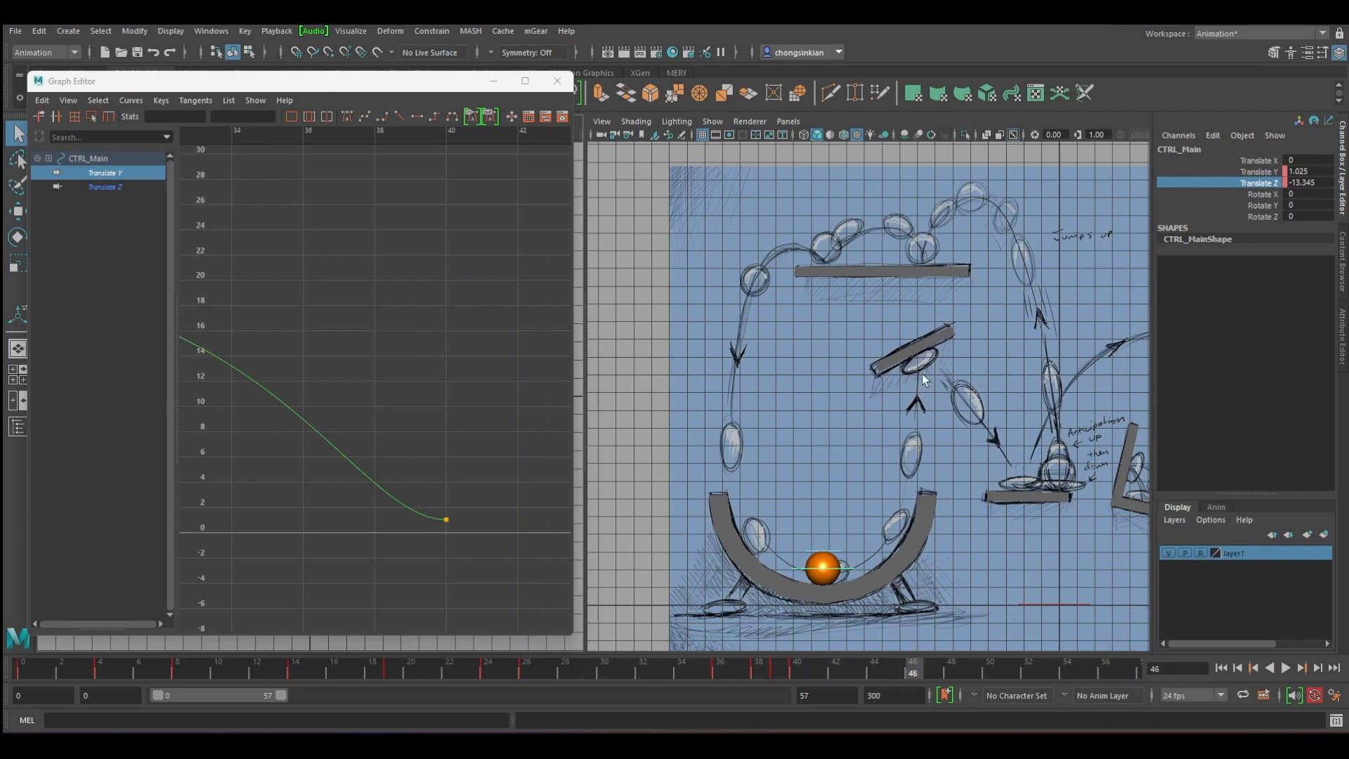
On frame 48, raise the ball to the height of the tilted plate's underside and key Translate Y at about 12.66.
left_click(953, 671)
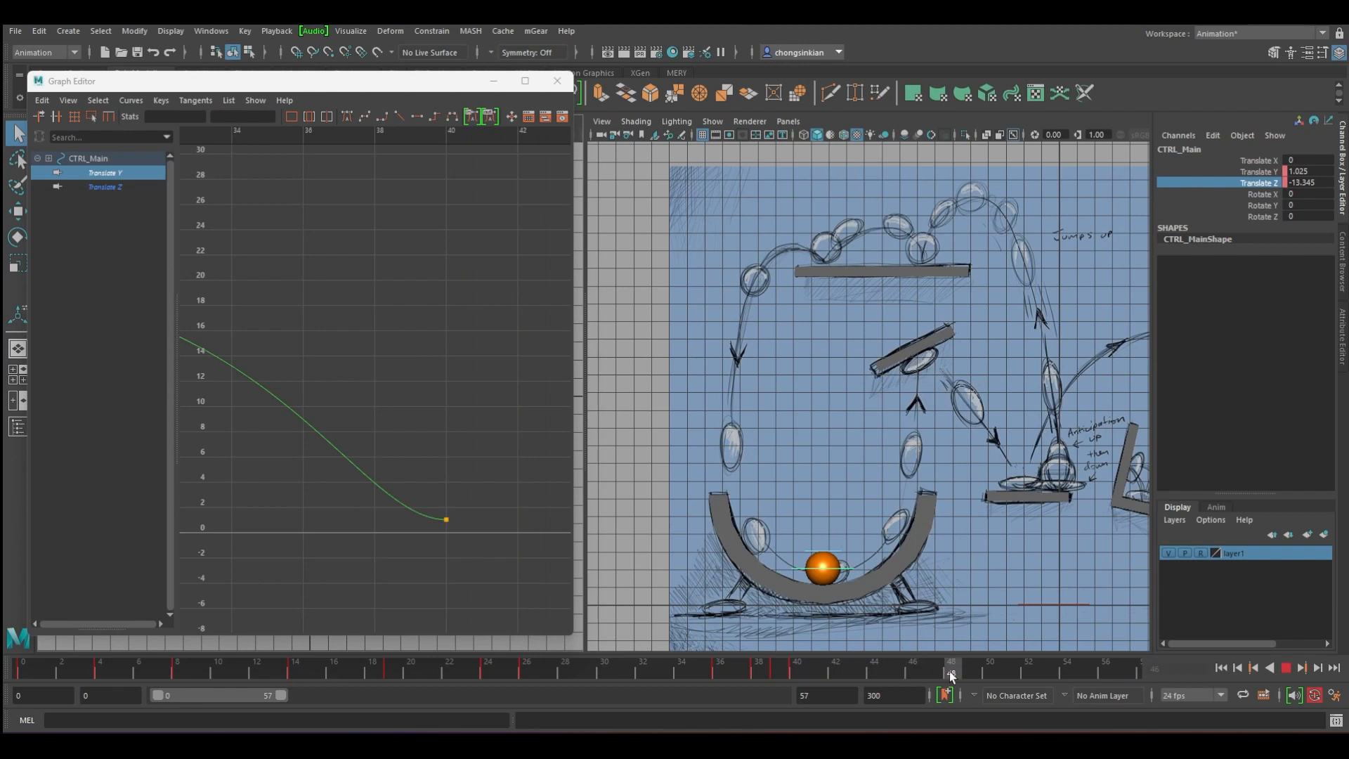
left_click(832, 570)
key("w")
left_click_drag(821, 527, 835, 304)
key("s")
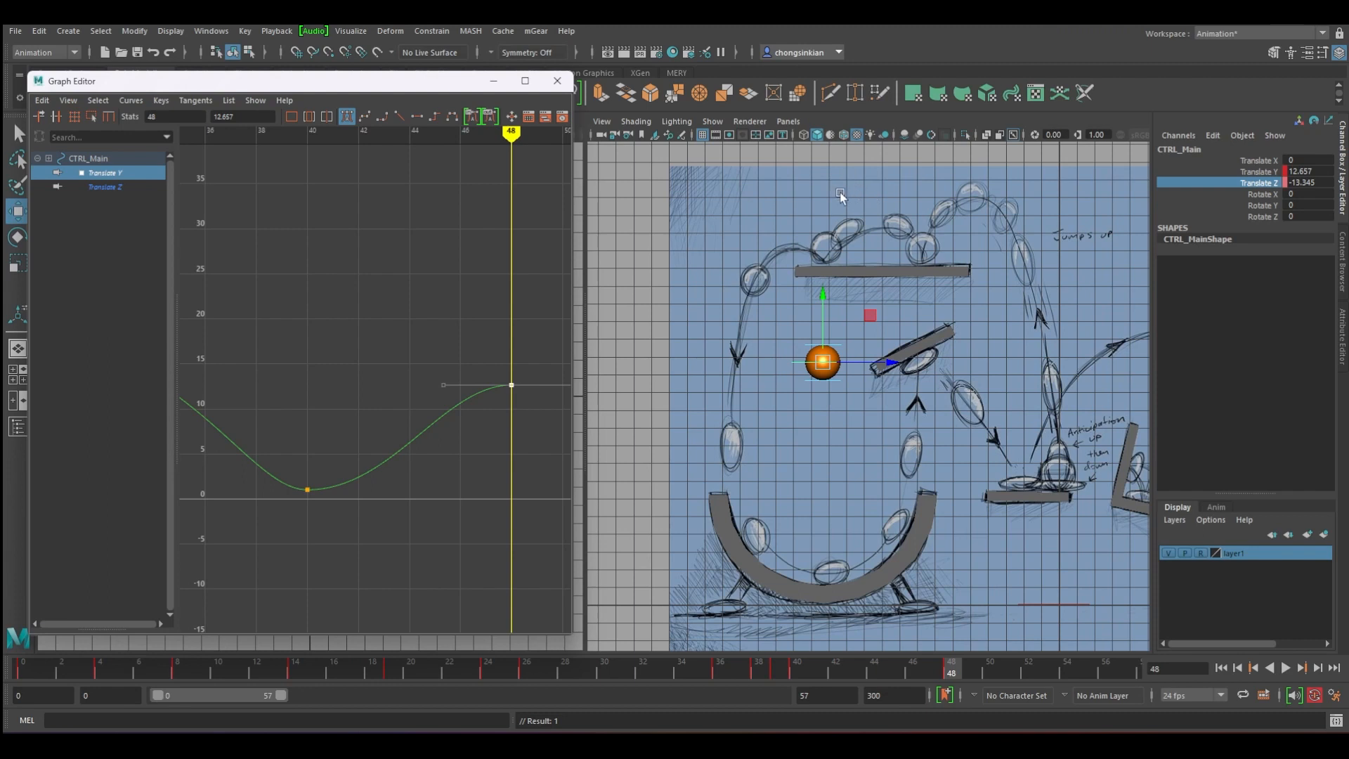
Reshape the tangents of the frame 48 Translate Y key into a sharp peak, comparing it with the earlier bounce at frame 14.
middle_click_drag(533, 427, 461, 377, "alt")
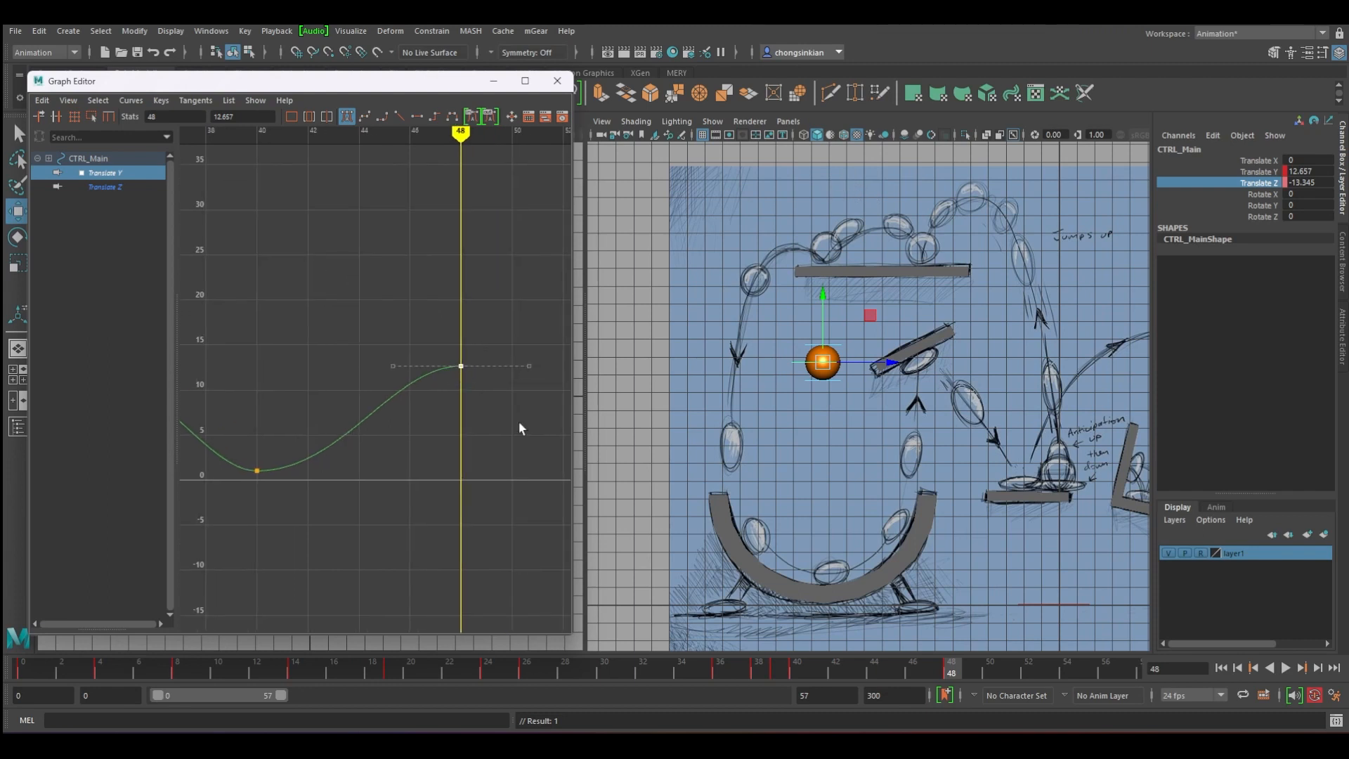
left_click_drag(394, 365, 516, 374)
middle_click_drag(526, 364, 562, 350, "alt")
right_click_drag(562, 349, 414, 395, "alt")
left_click_drag(423, 361, 448, 385, "ctrl+alt")
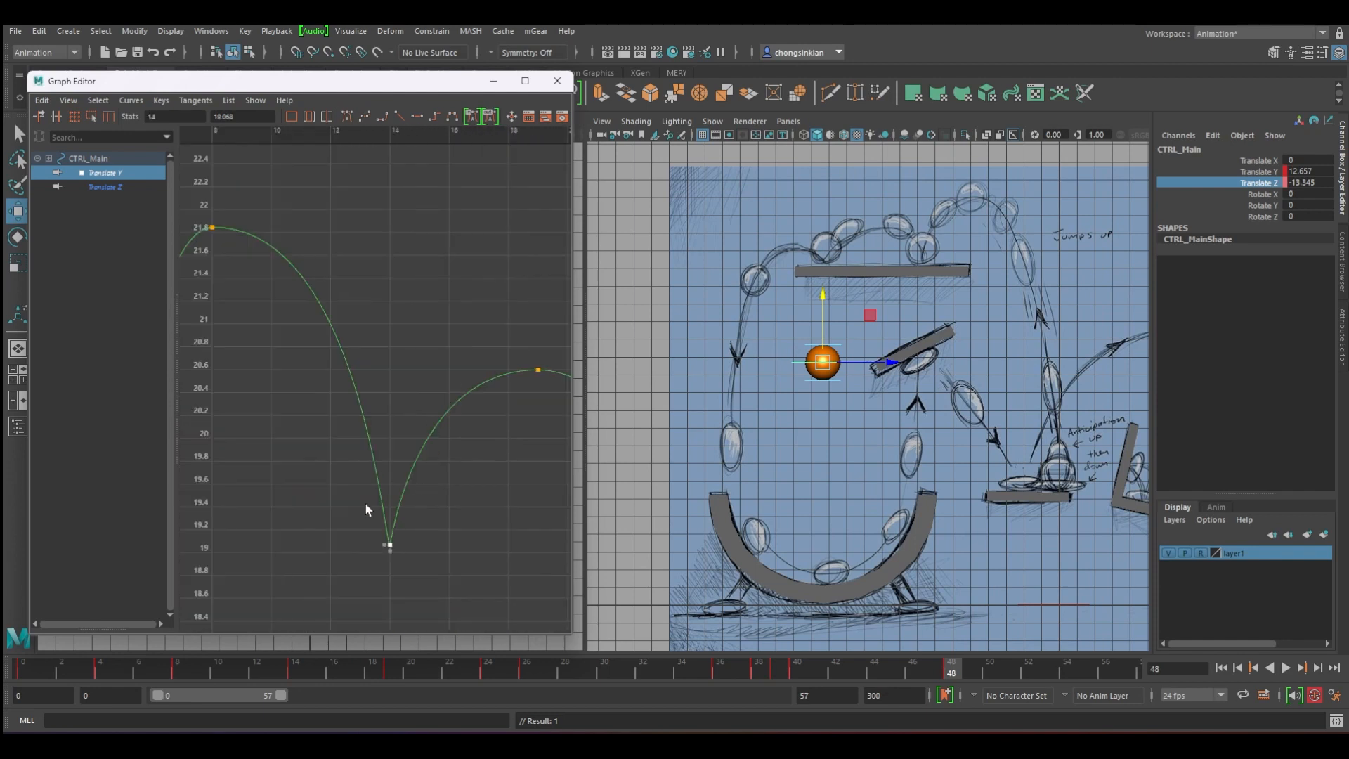
right_click_drag(467, 543, 401, 511, "alt")
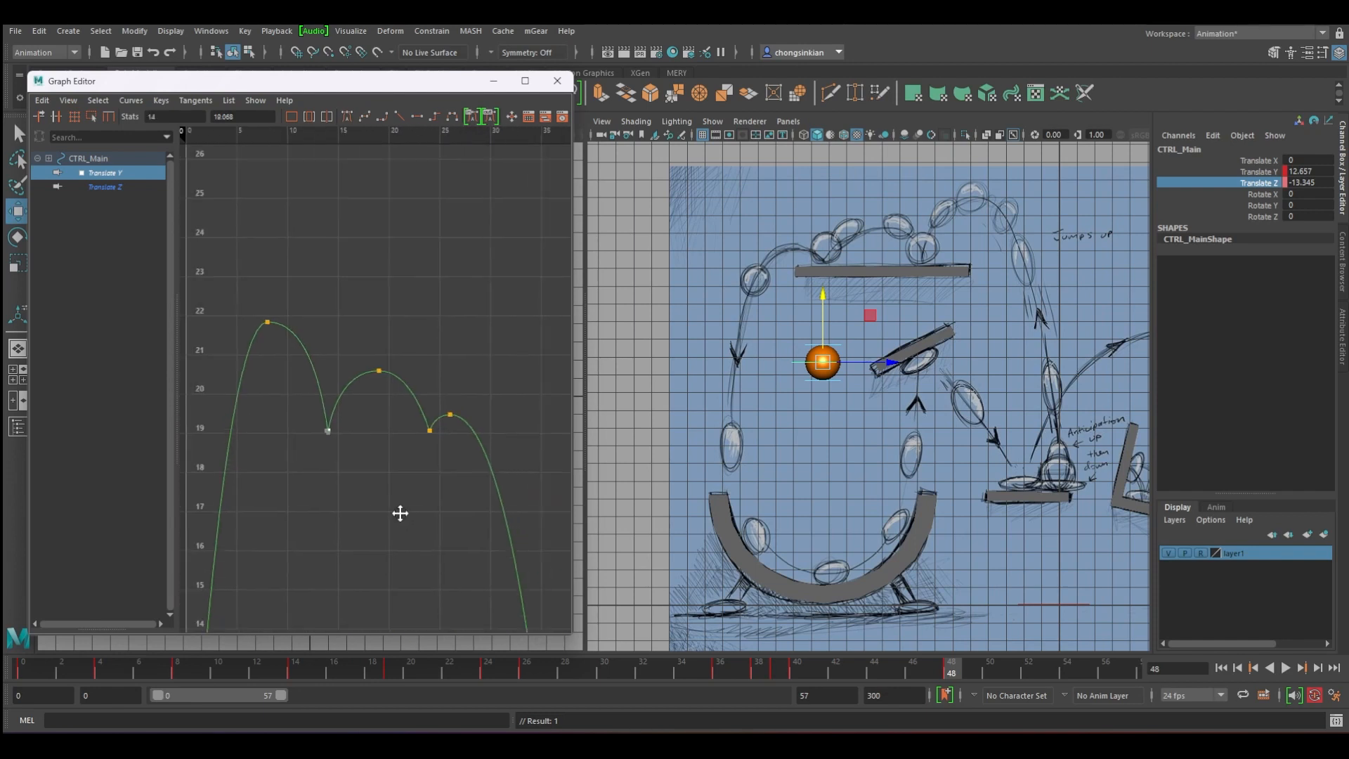
middle_click_drag(400, 511, 394, 340, "alt")
right_click_drag(394, 340, 433, 414, "alt")
right_click_drag(477, 330, 423, 152, "alt")
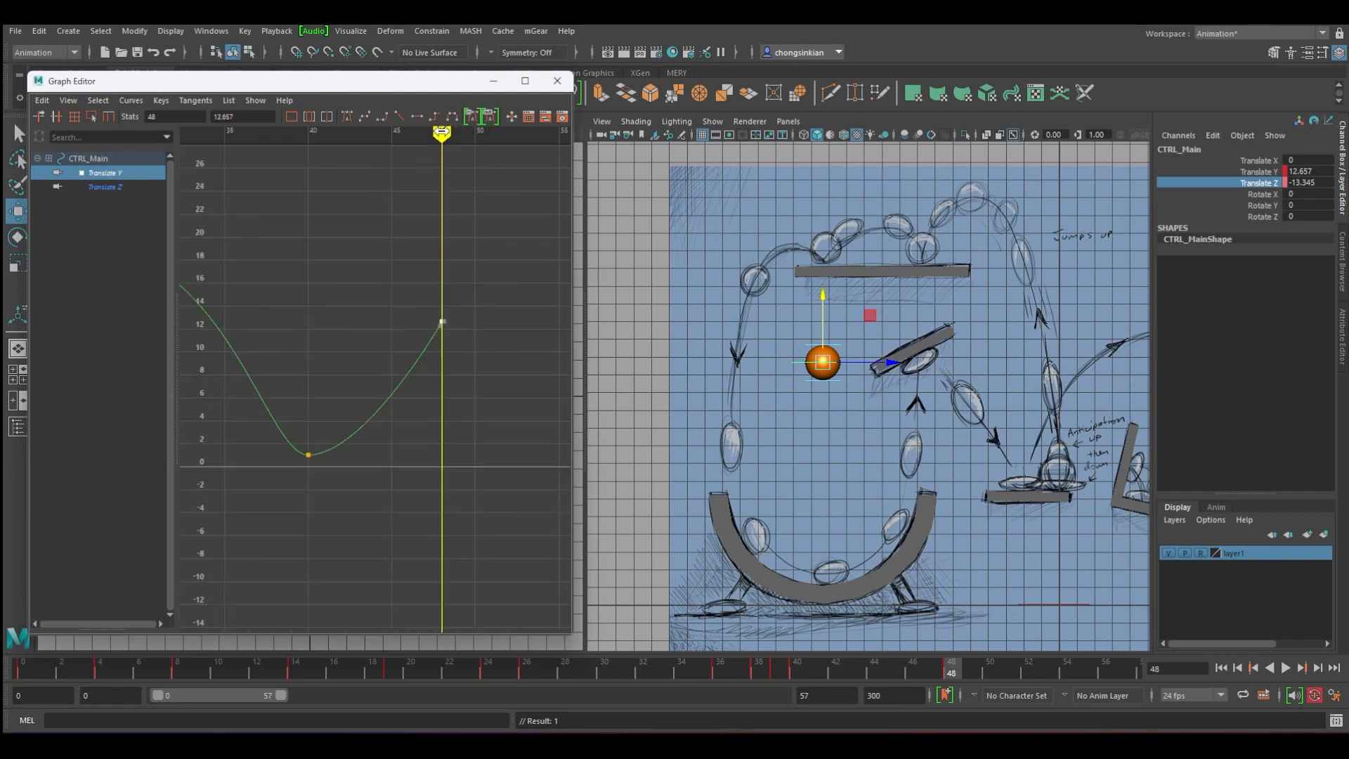
On frame 56, lower the ball to a Translate Y of about 6.29 to start its fall from the tilted plate.
key("period")
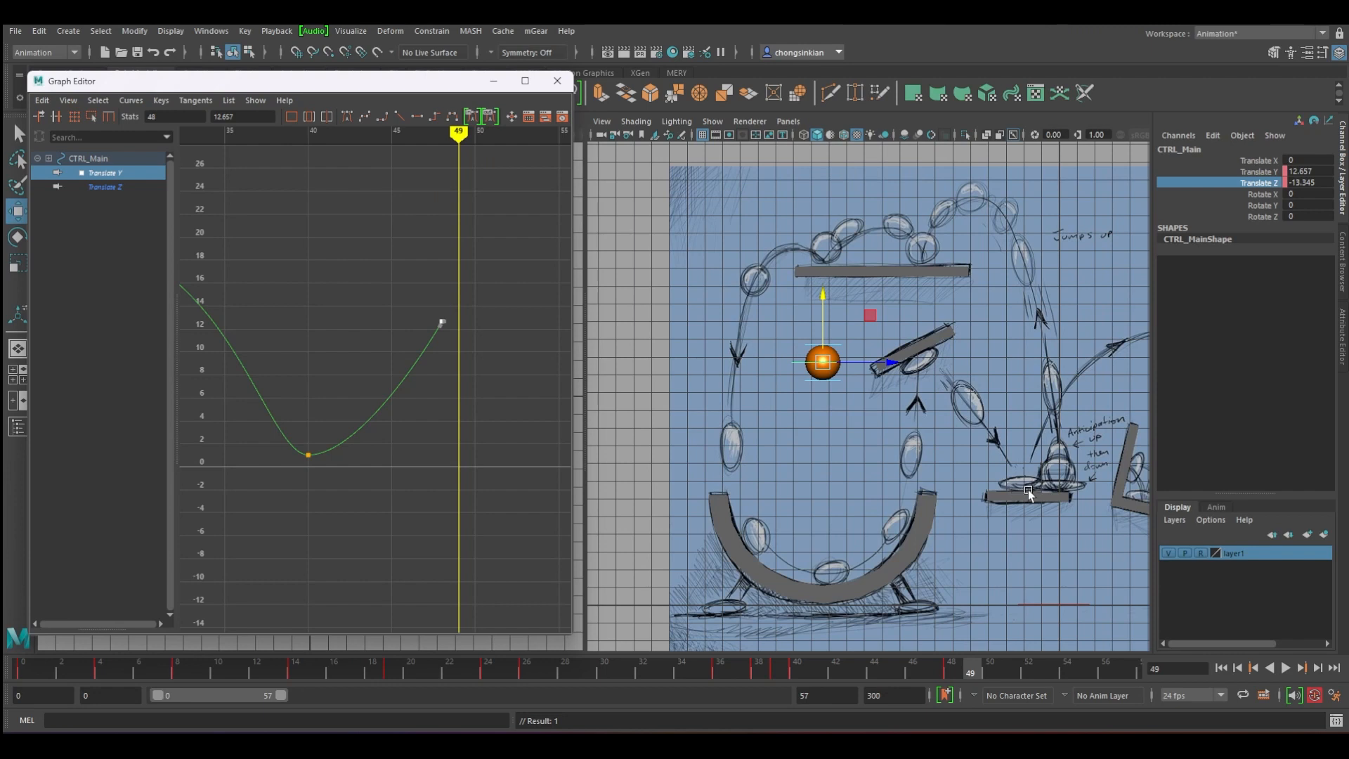
left_click_drag(980, 664, 1101, 672)
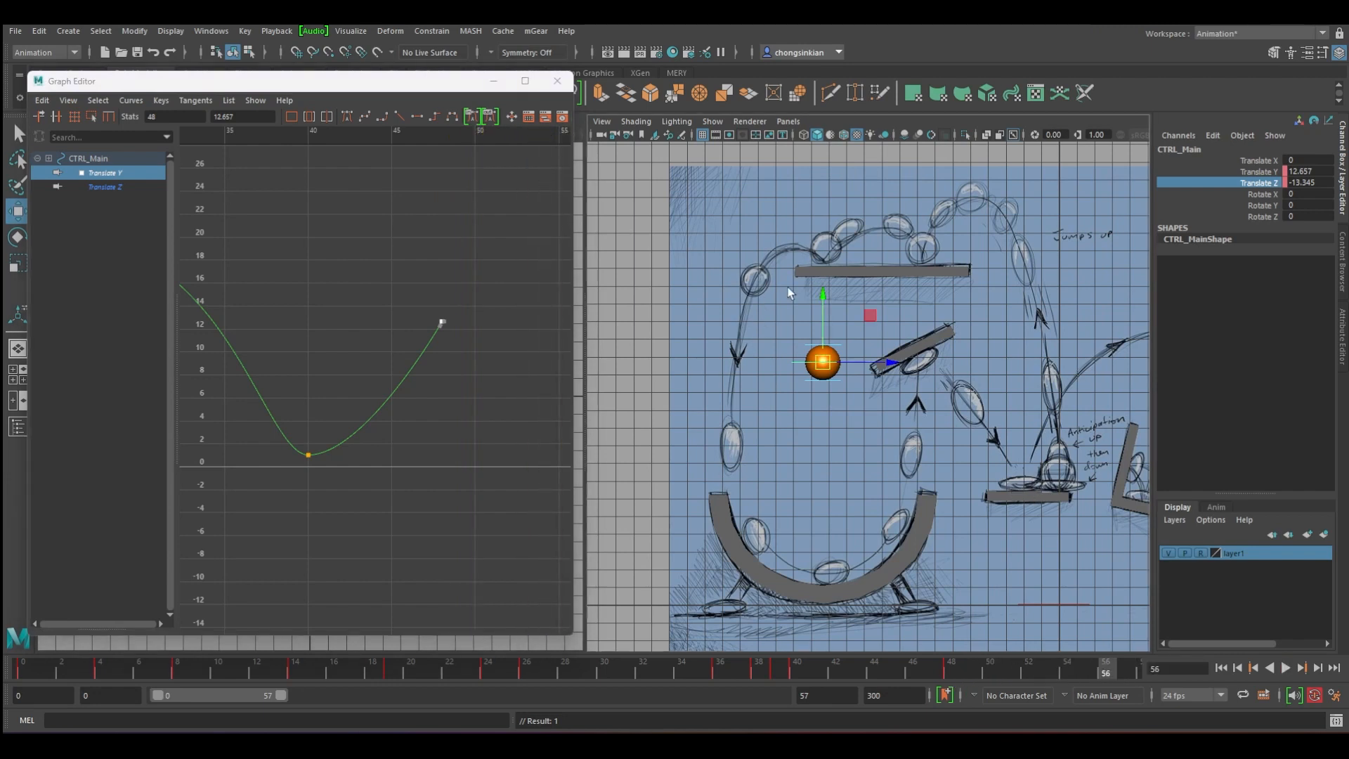
left_click_drag(829, 293, 833, 407)
key("f")
middle_click_drag(392, 337, 481, 349, "alt")
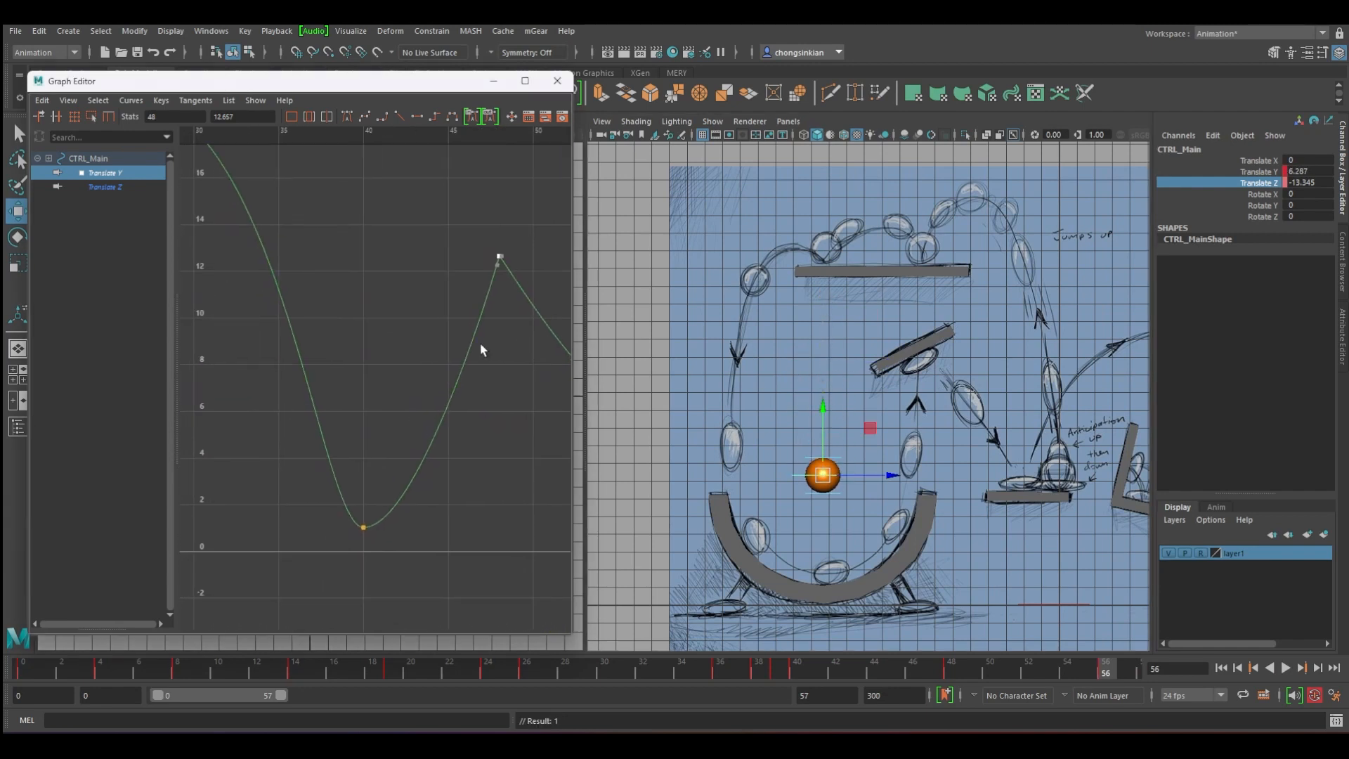
middle_click_drag(366, 430, 377, 391, "alt")
scroll(378, 390, "down", 3)
left_click_drag(562, 345, 540, 406)
left_click(431, 226)
Preview the drop and rebound timing, and extend the playback range to frame 135.
left_click(279, 136)
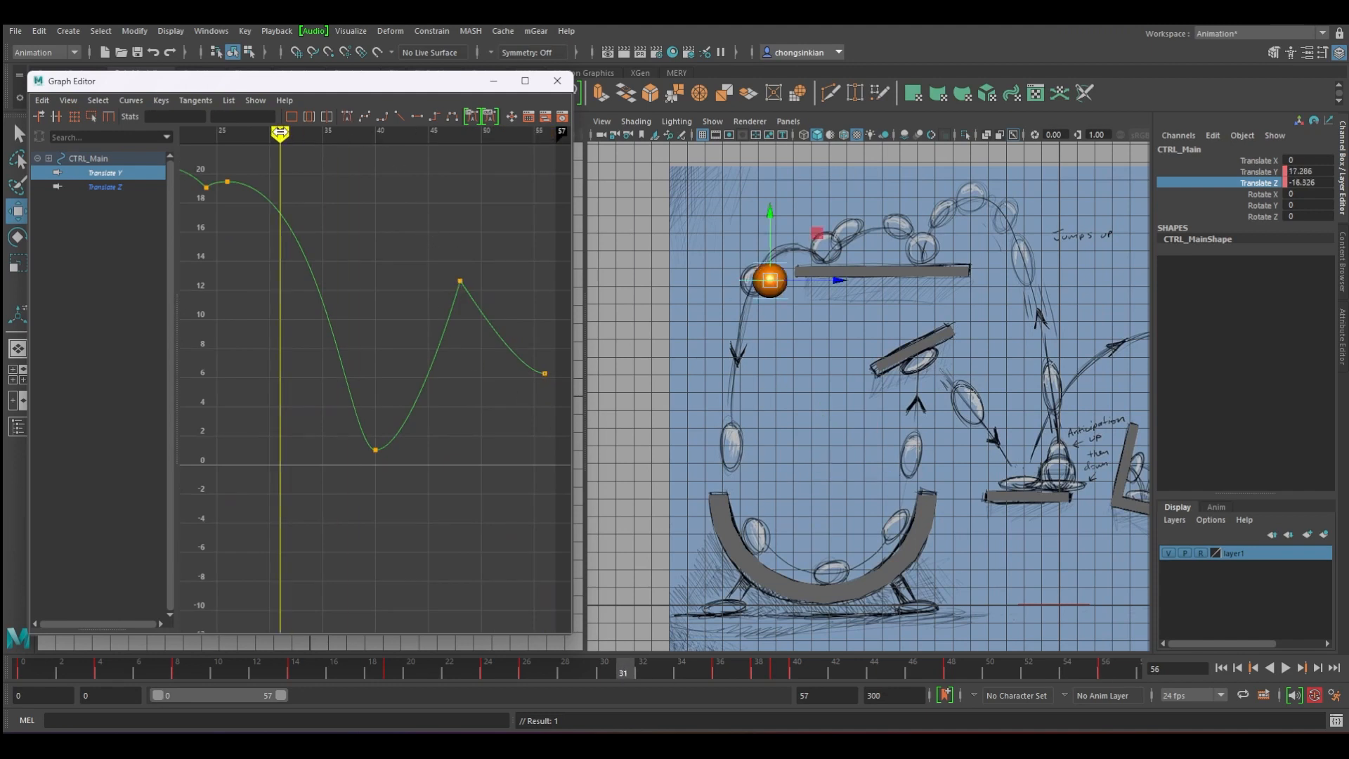
key("alt+v")
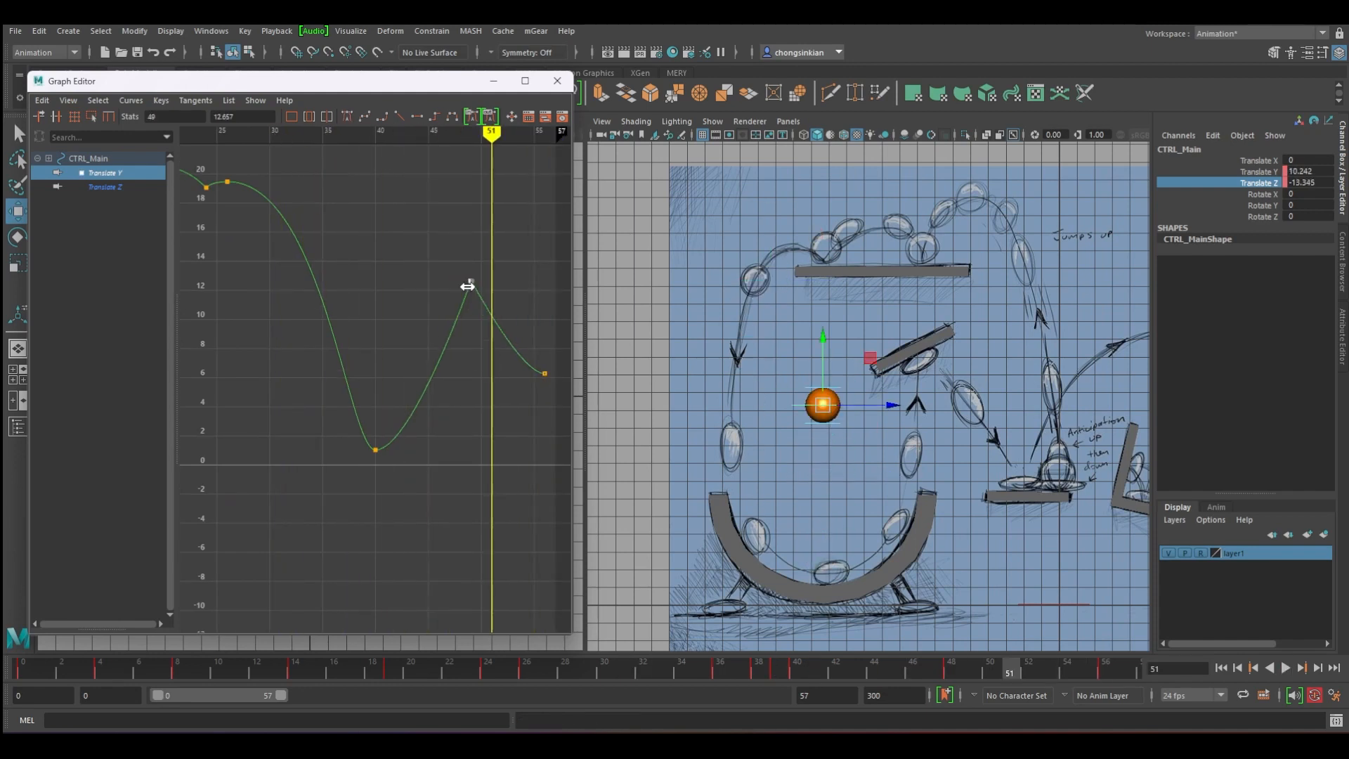
middle_click_drag(516, 372, 498, 365, "alt")
left_click(525, 366)
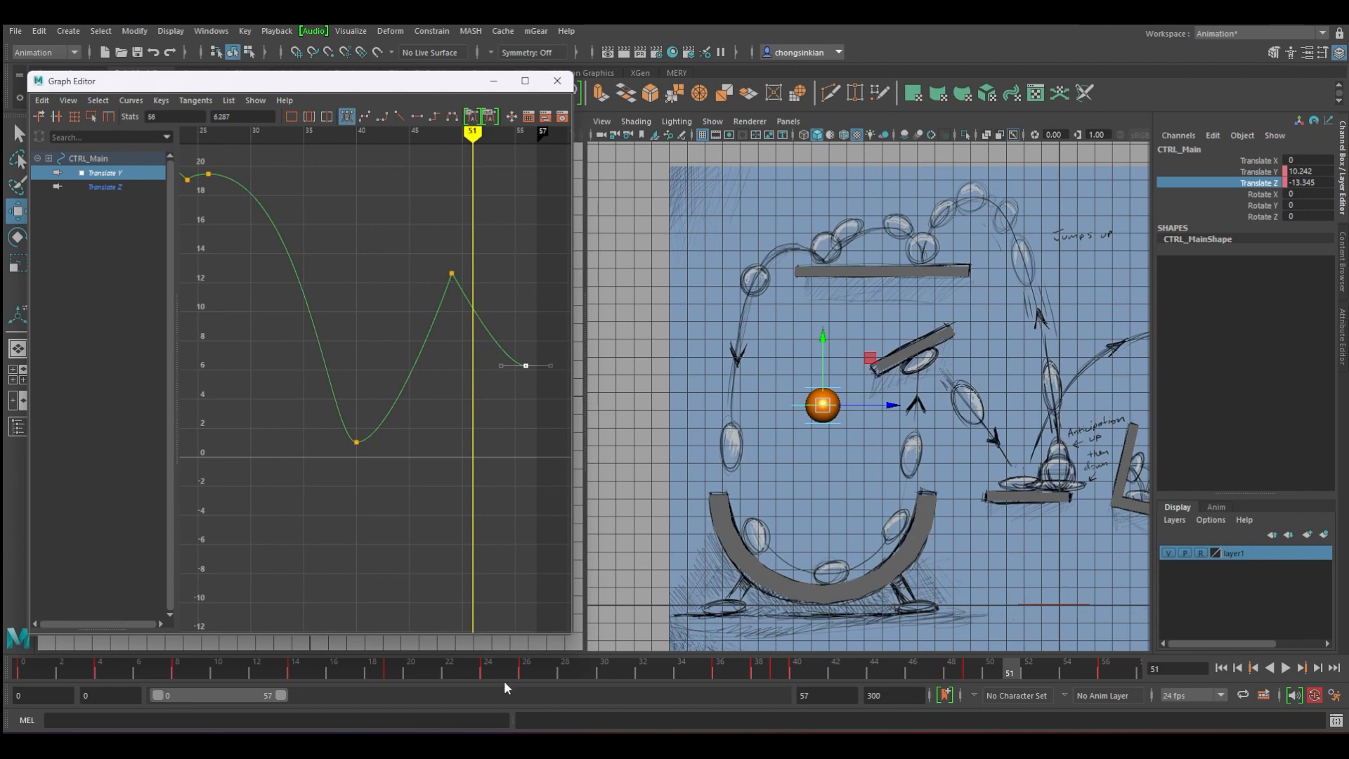
left_click_drag(281, 694, 441, 695)
Slow the rebound by moving the Translate Y peak key to frame 51 and the last key to frame 59.
mouse_move(509, 379)
middle_mouse_down("shift")
mouse_move(536, 373)
mouse_move(501, 392)
mouse_move(523, 387)
middle_mouse_up("shift")
left_click(452, 274)
middle_click_drag(448, 288, 461, 289, "shift")
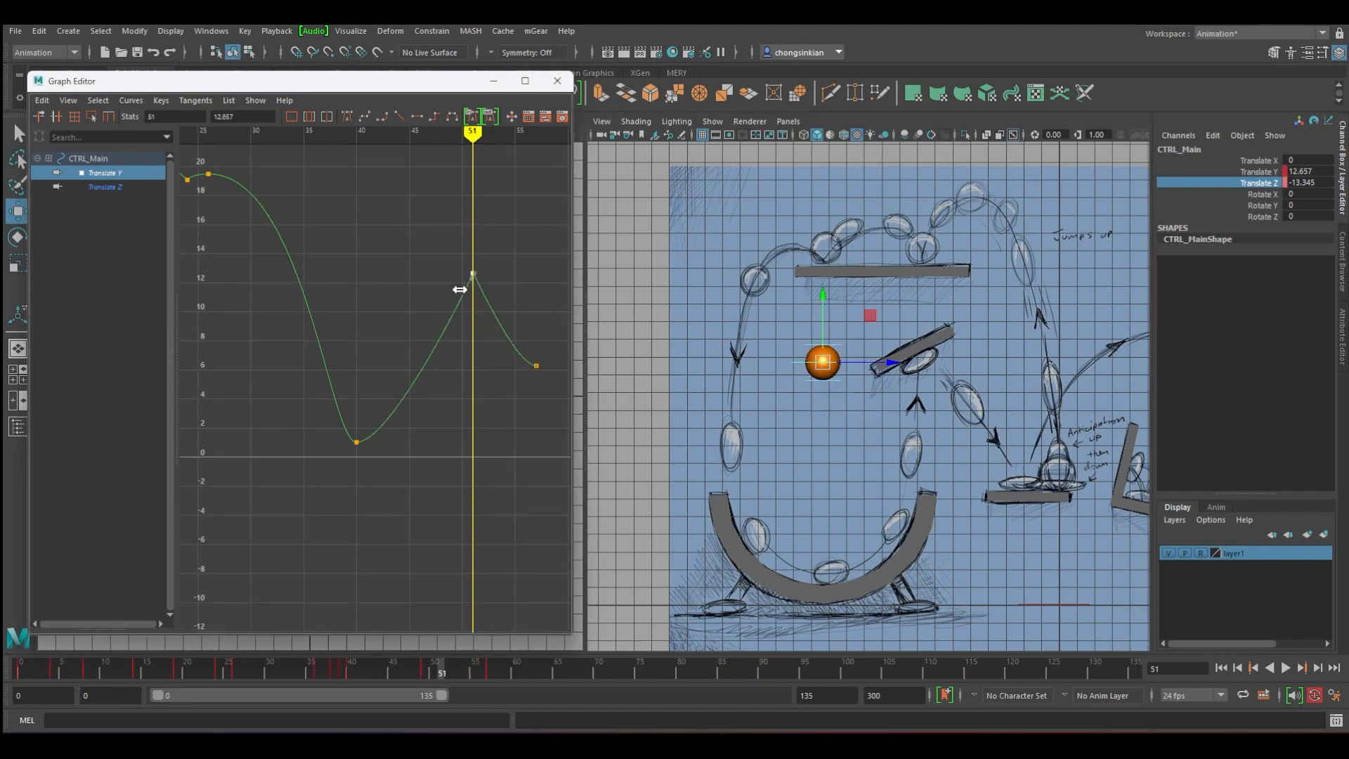
middle_click_drag(520, 352, 453, 335, "alt")
left_click(469, 349)
middle_click_drag(451, 383, 471, 388, "shift")
Break the tangents of the frame 40 Translate Y key and lengthen its outgoing handle.
middle_click_drag(252, 405, 304, 405, "alt")
left_click(342, 425)
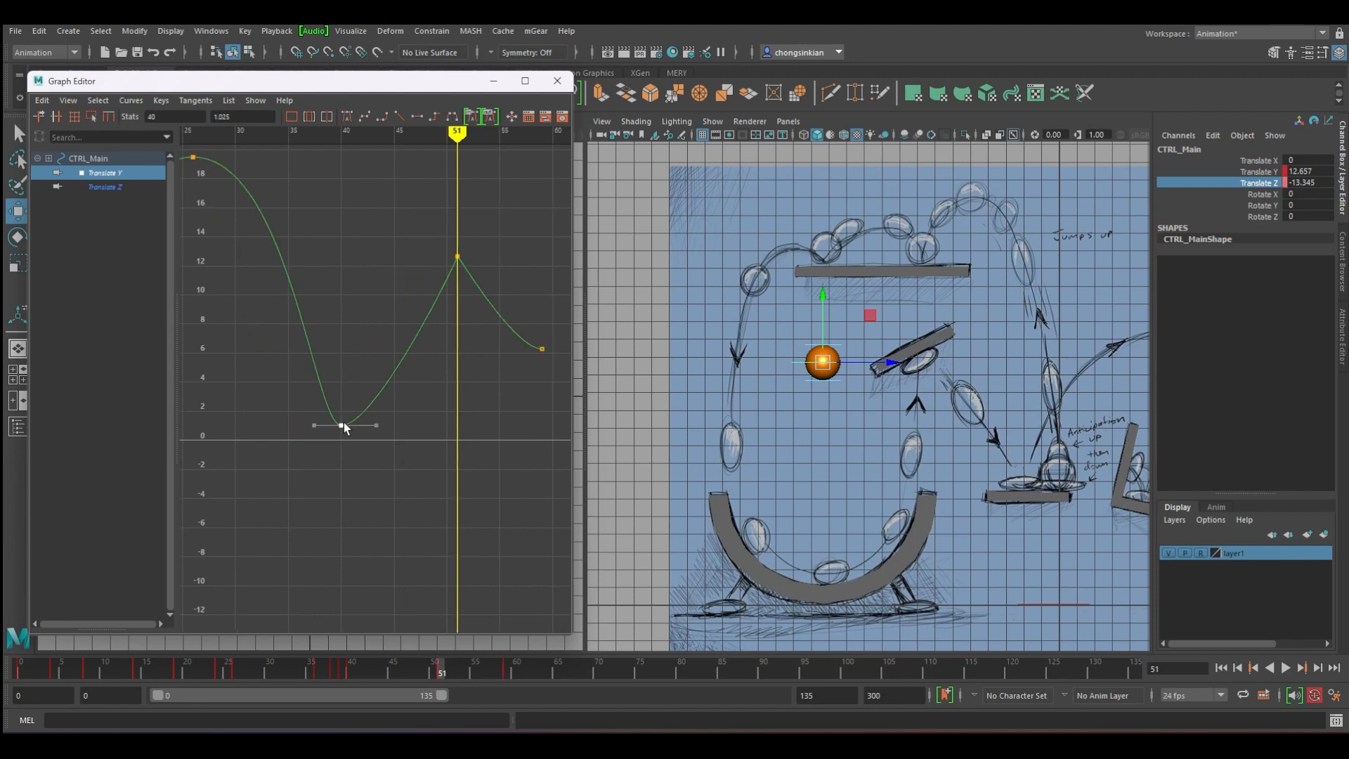
right_click(344, 424)
left_click(399, 478)
left_click_drag(383, 153, 318, 165)
right_click_drag(341, 395, 419, 379, "alt")
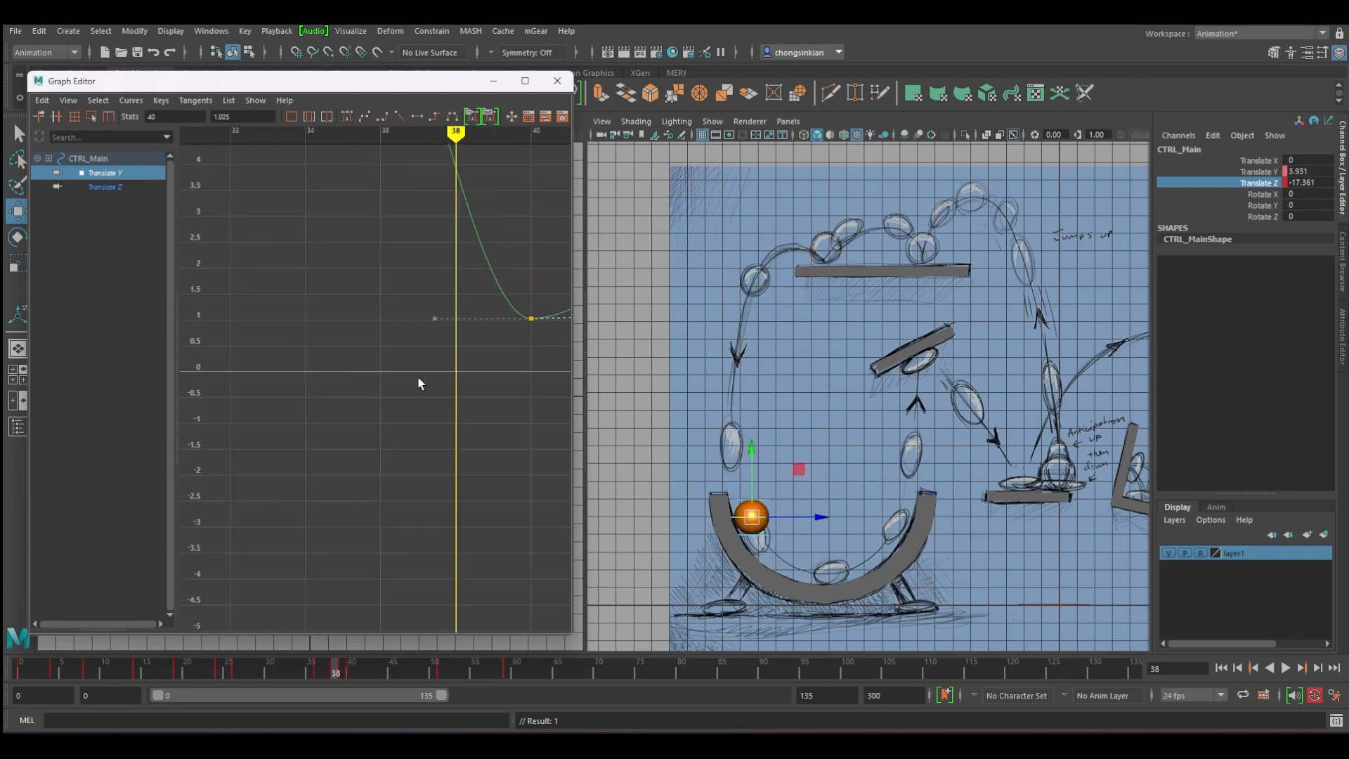
Lengthen the incoming handle of the frame 40 Translate Y key and check the ball's position at frame 36.
middle_click_drag(418, 379, 271, 458, "alt")
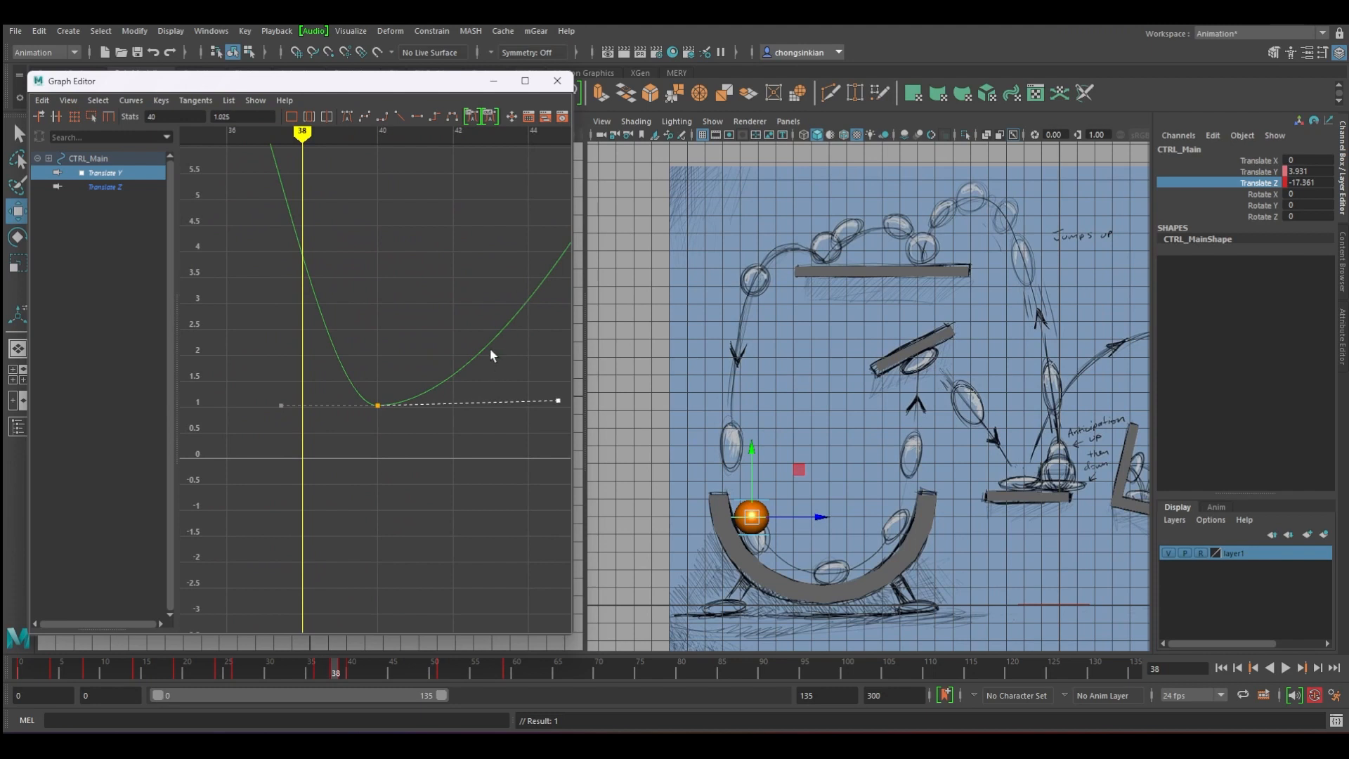
mouse_move(307, 409)
middle_mouse_down("alt")
mouse_move(375, 446)
mouse_move(307, 436)
middle_mouse_up("alt")
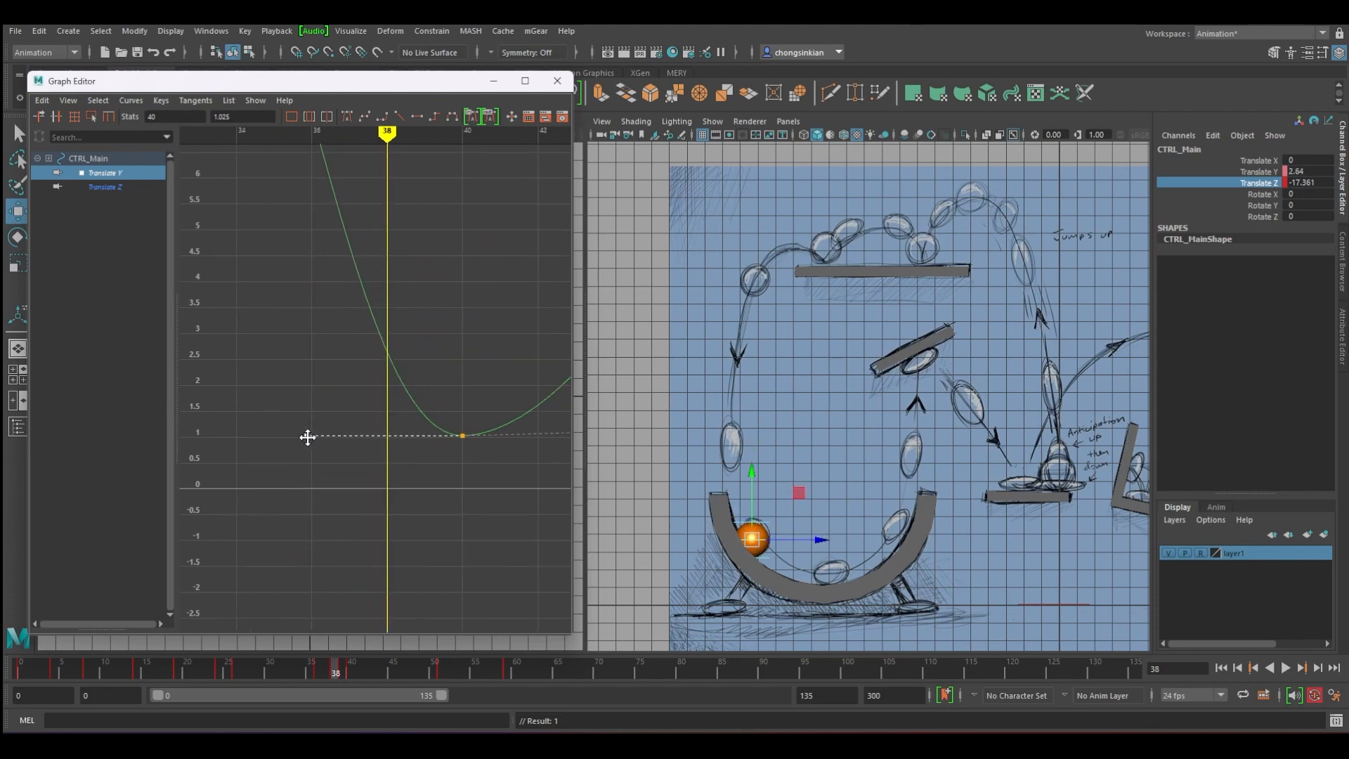
scroll(372, 393, "down", 3)
scroll(372, 393, "down", 2)
scroll(472, 436, "down", 2)
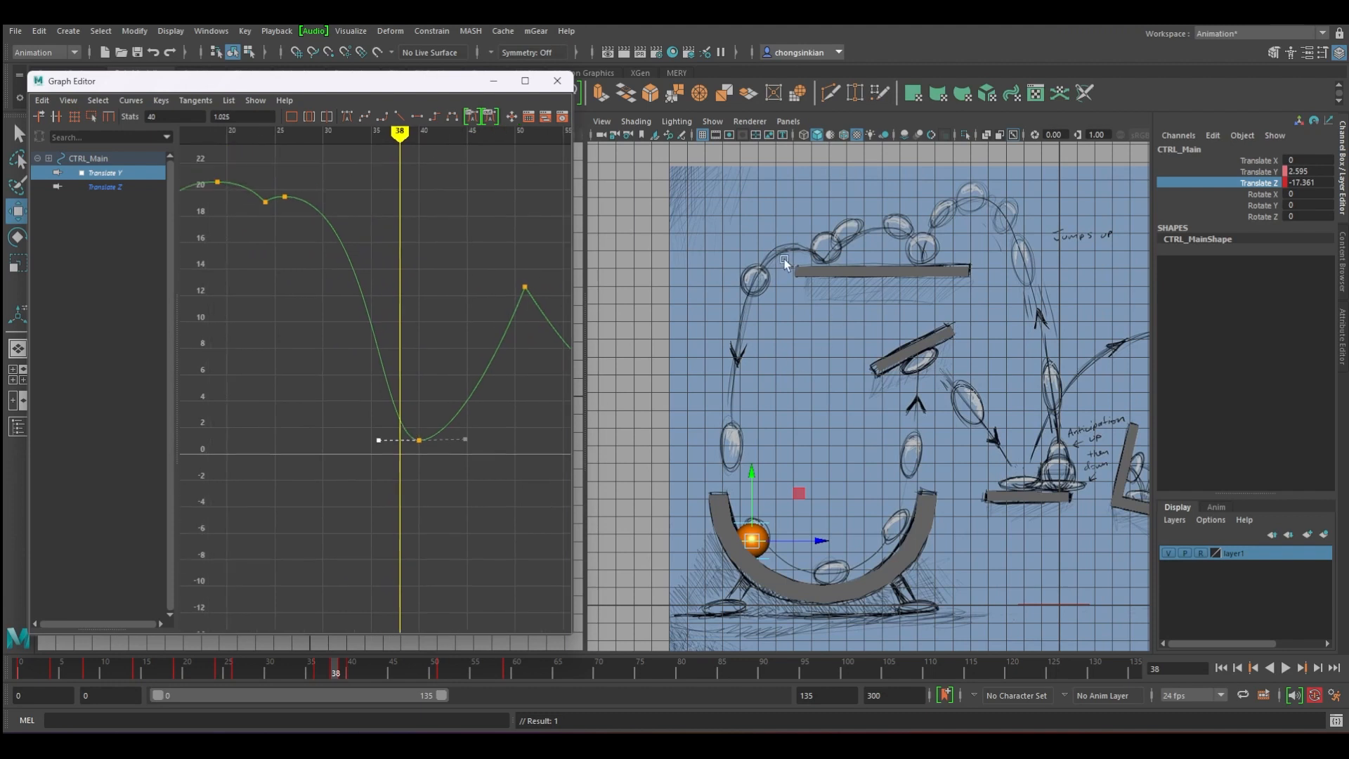
left_click_drag(344, 134, 380, 134)
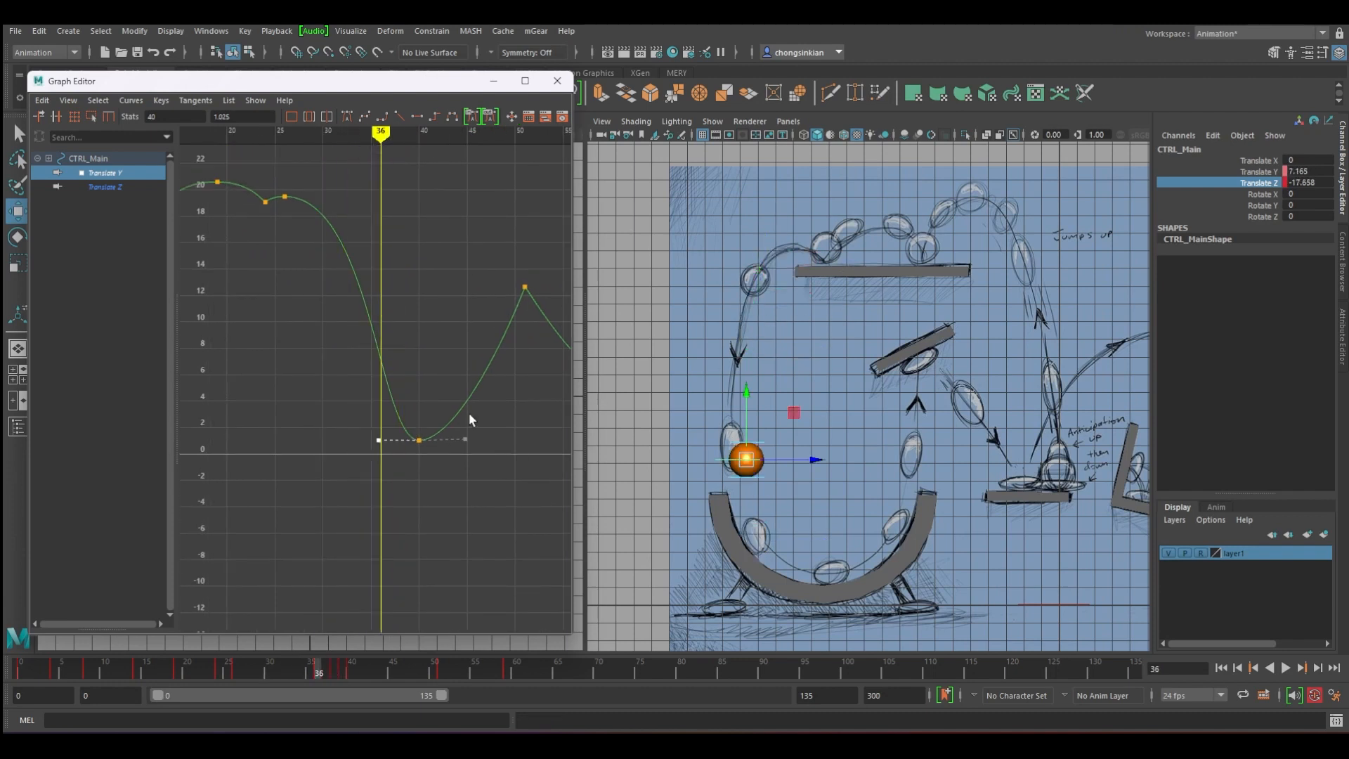
Compare the Translate Y and Translate Z curves separately, and display both together.
scroll(468, 412, "down", 2)
scroll(455, 437, "down", 2)
left_click_drag(420, 331, 356, 274)
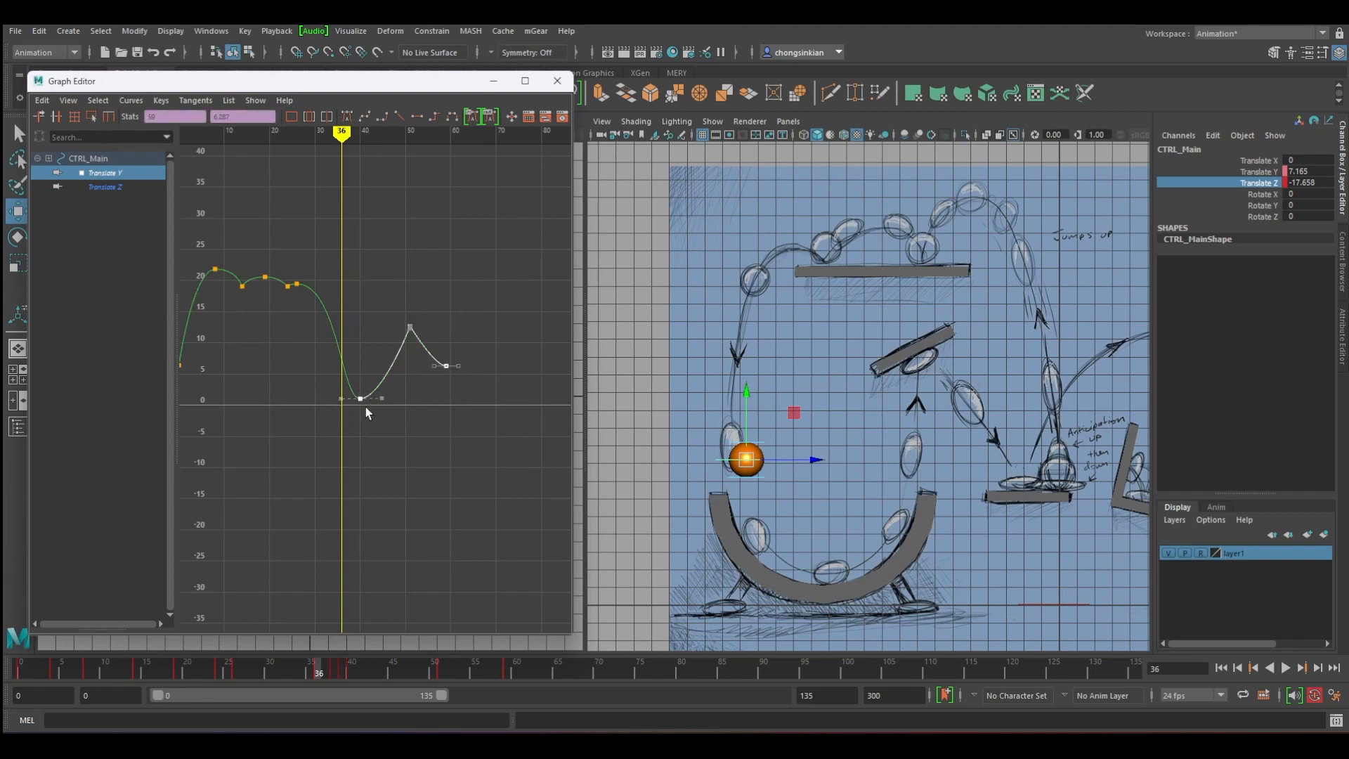
left_click(102, 188)
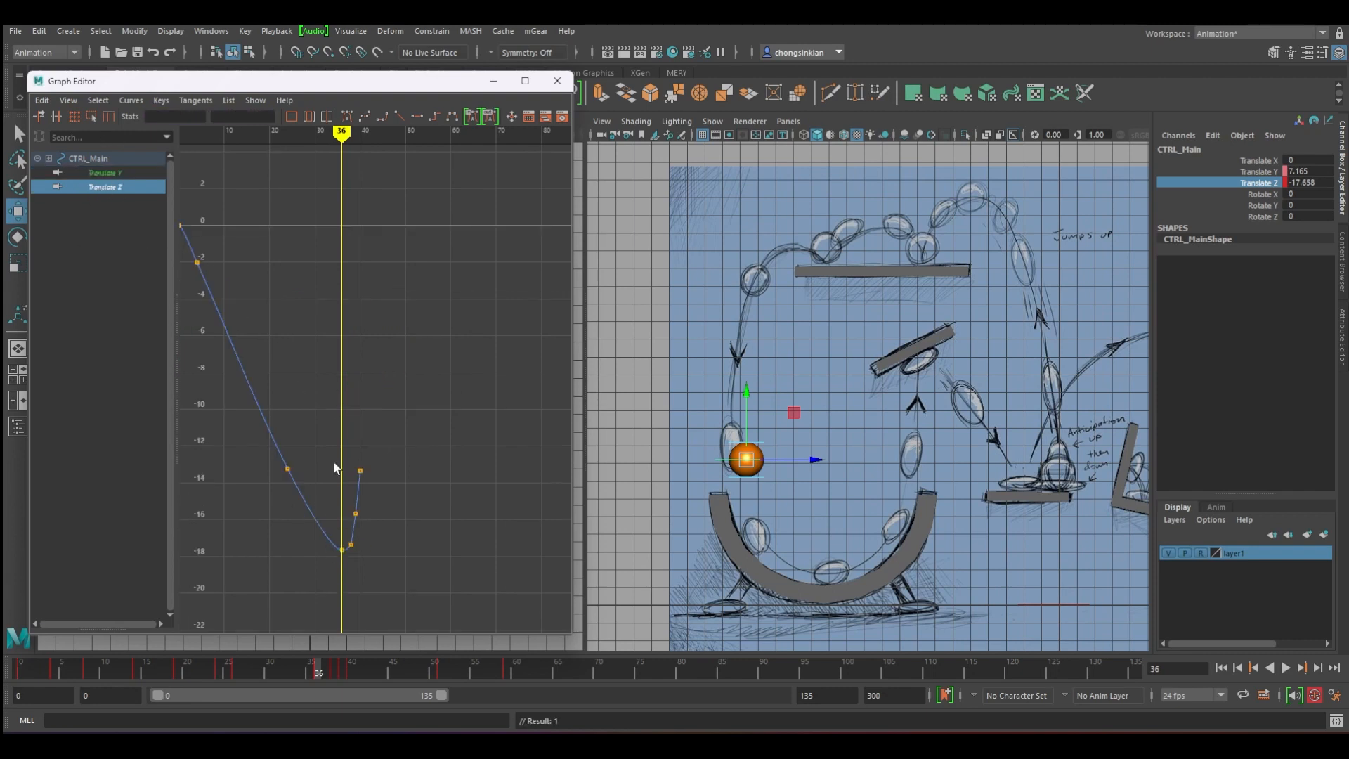
left_click(121, 173)
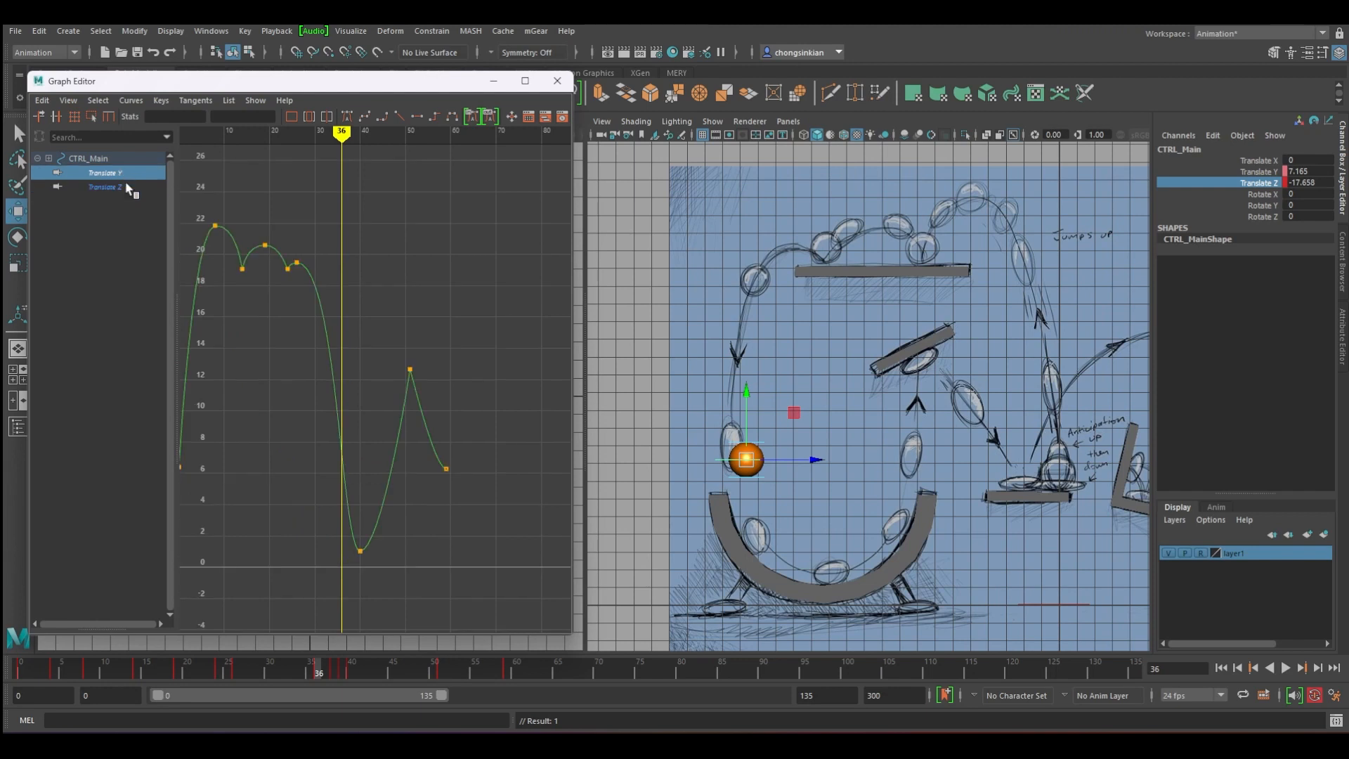
left_click(112, 187, "shift")
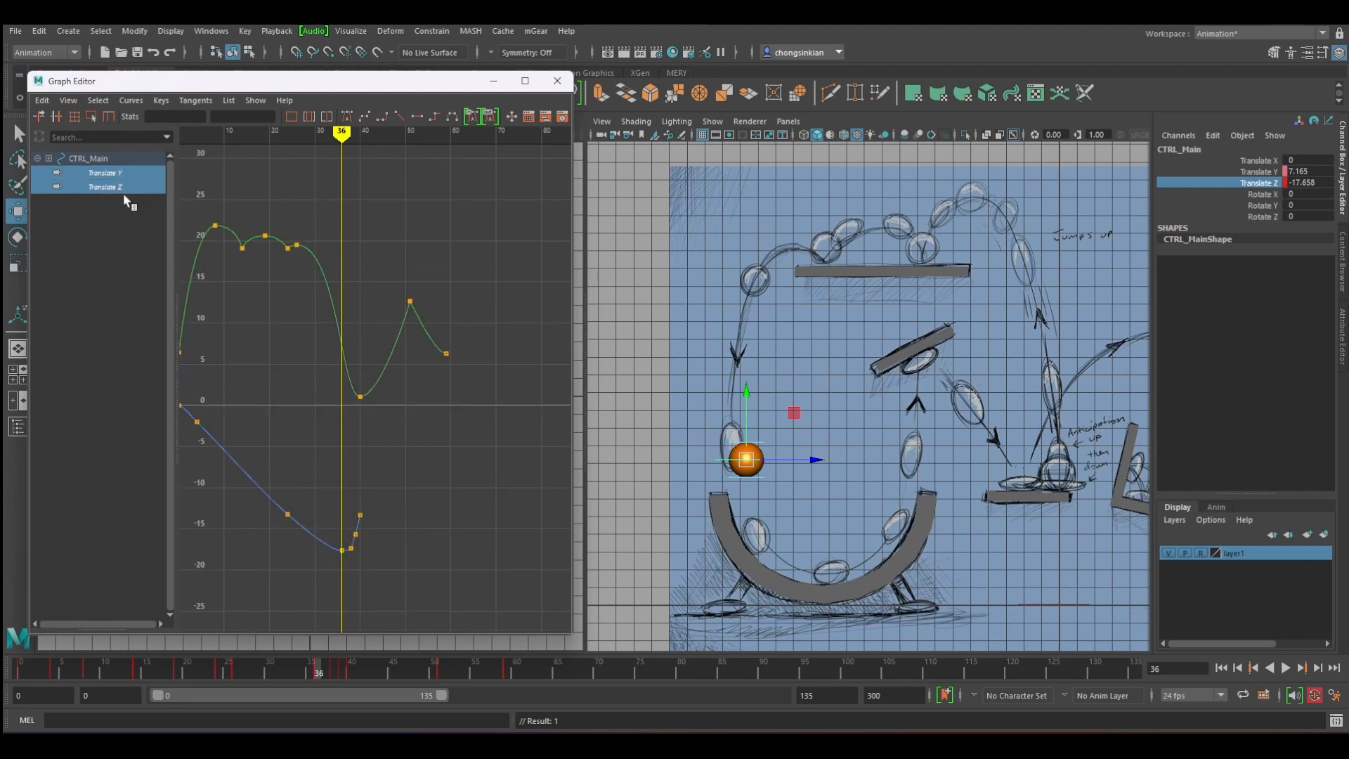
Delete the Translate Z keys after frame 36 and move the last three Translate Y keys to frames 42, 53 and 61.
left_click_drag(538, 579, 334, 265)
left_click_drag(351, 507, 365, 526)
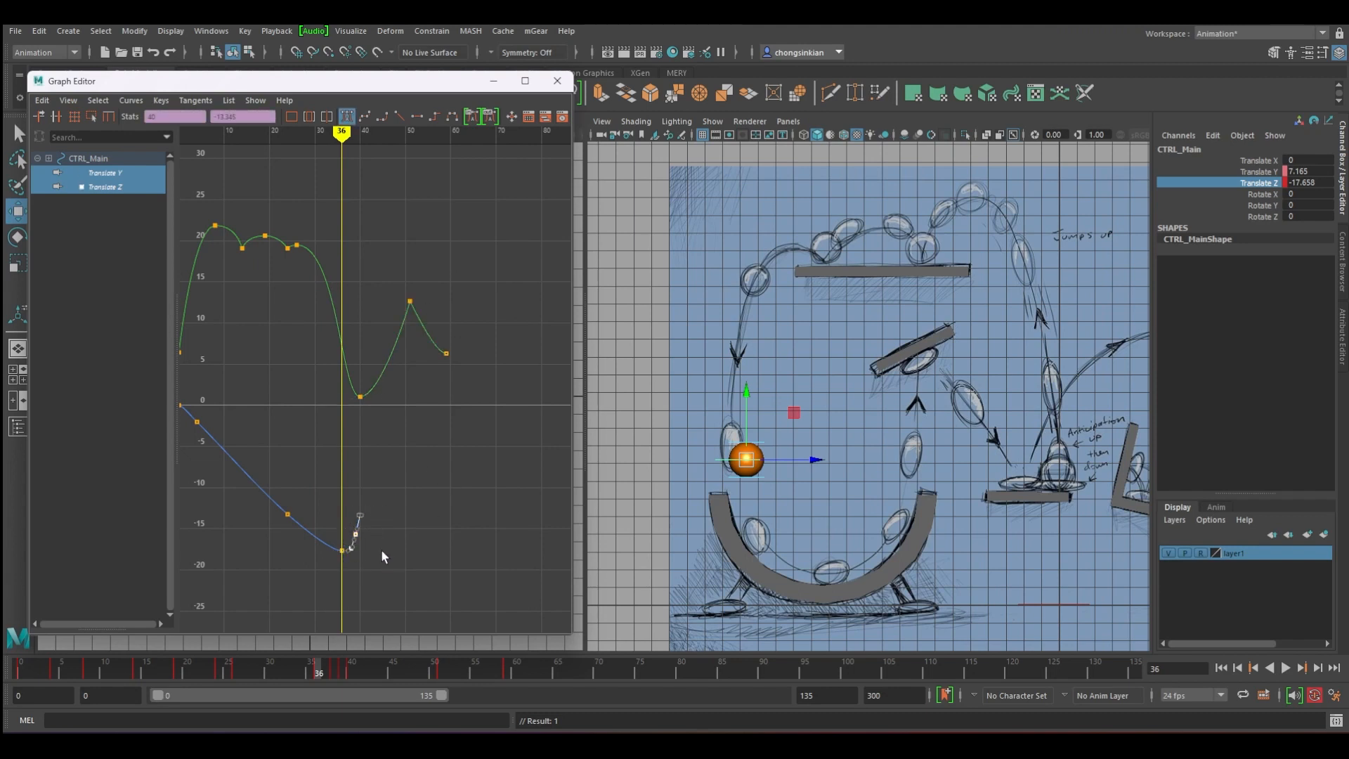
left_click_drag(495, 411, 355, 292)
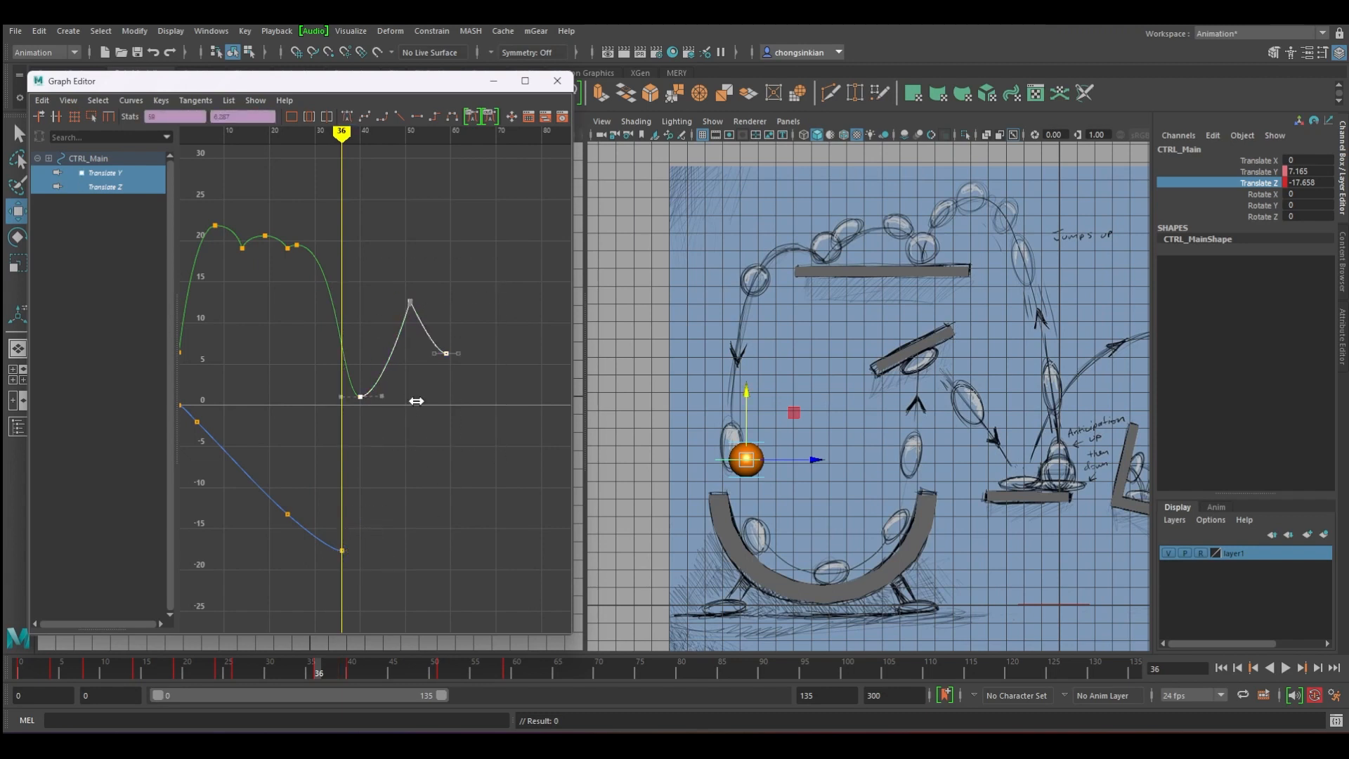
middle_click_drag(416, 400, 429, 401, "shift")
key("alt+v")
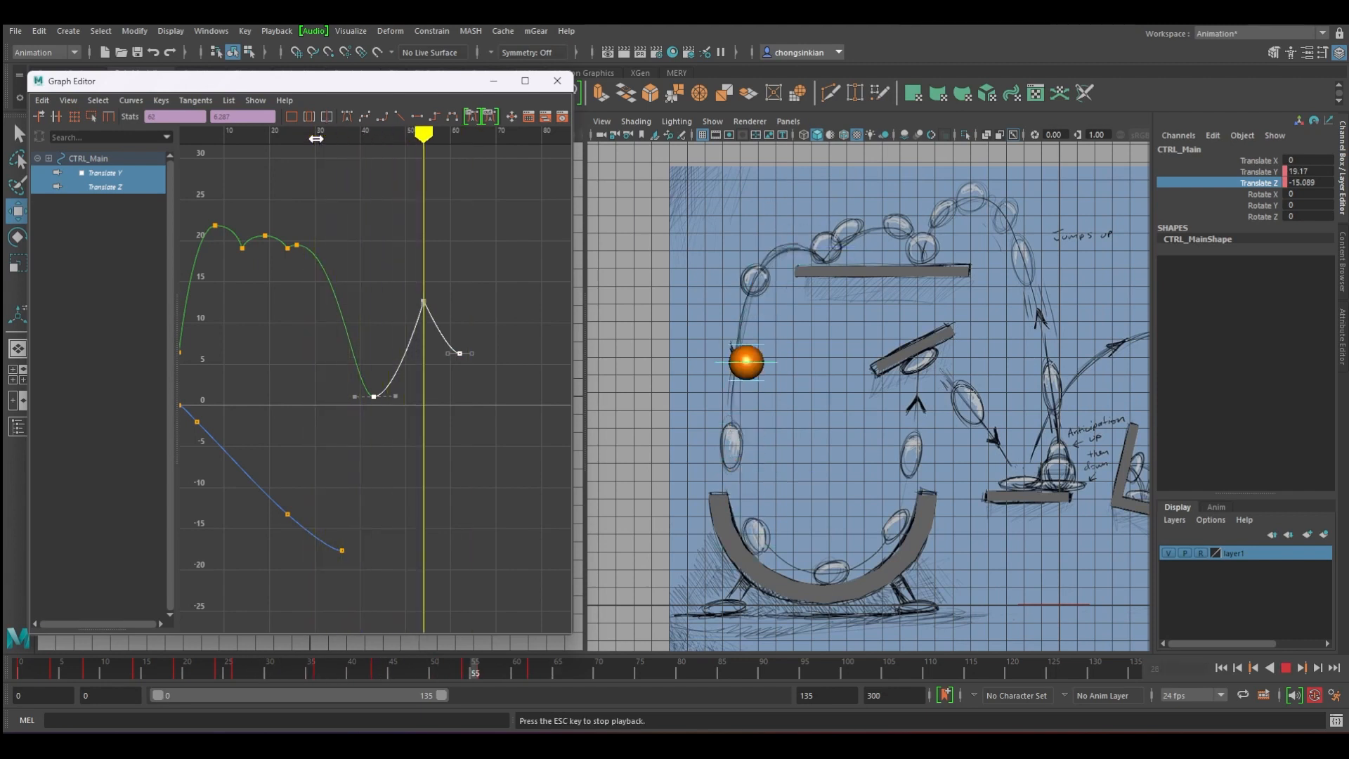
left_click(316, 138)
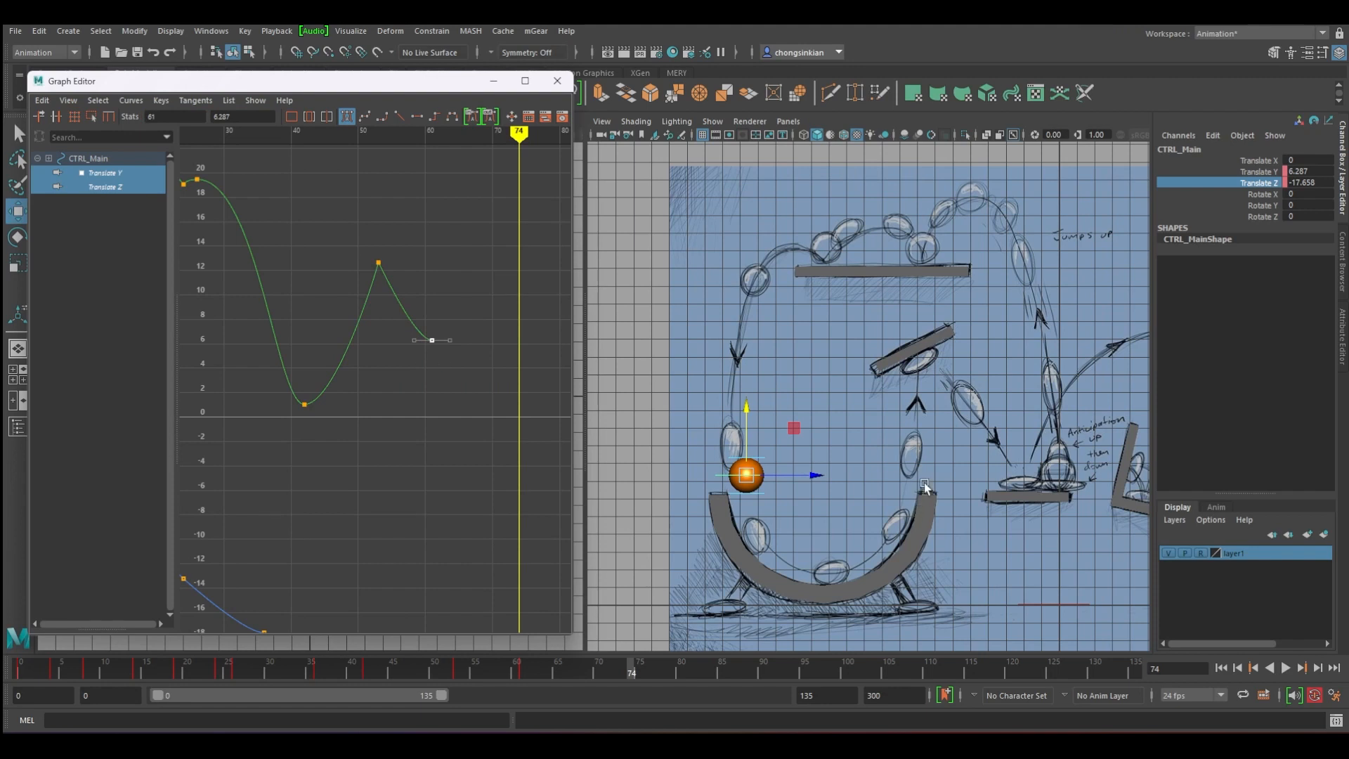
Break the tangents of the frame 61 Translate Y key and shorten its incoming handle to sharpen the impact.
right_click(432, 340)
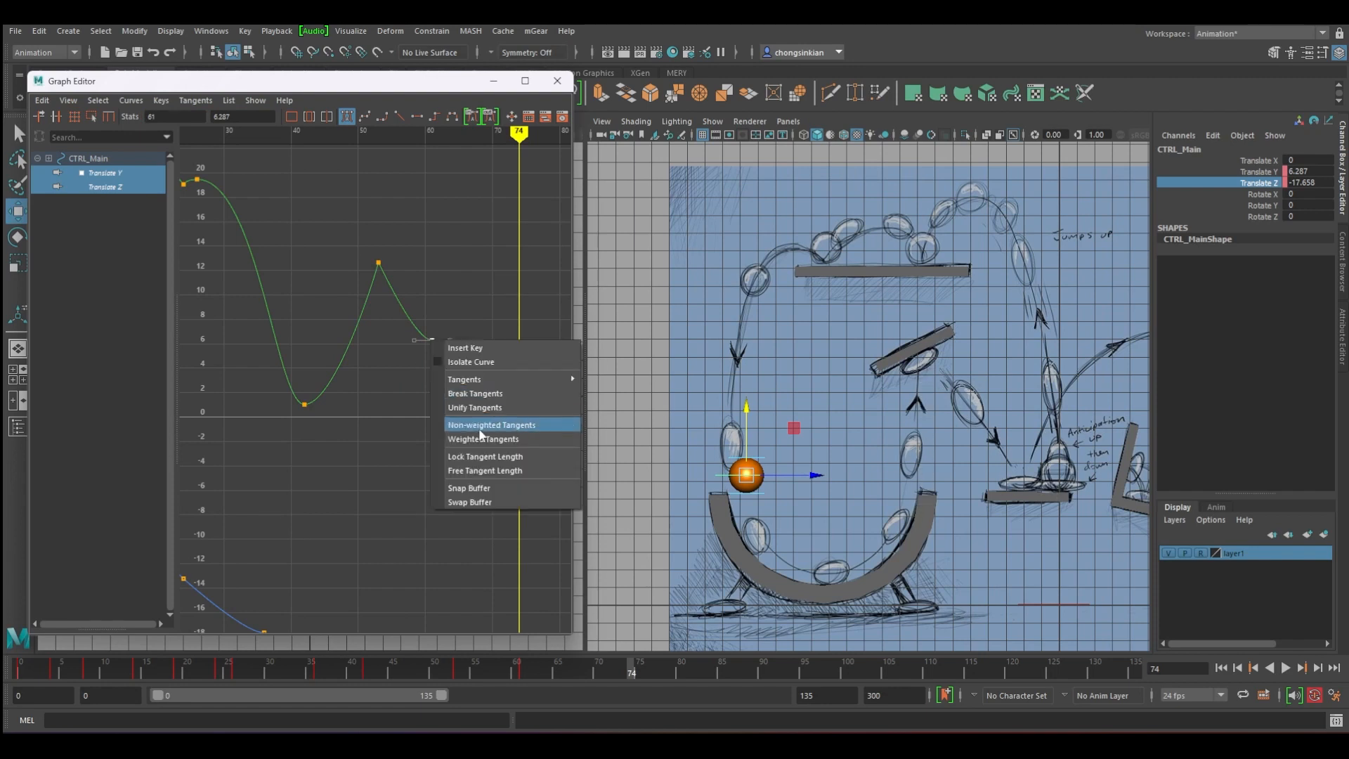
left_click(488, 389)
left_click_drag(415, 343, 430, 340)
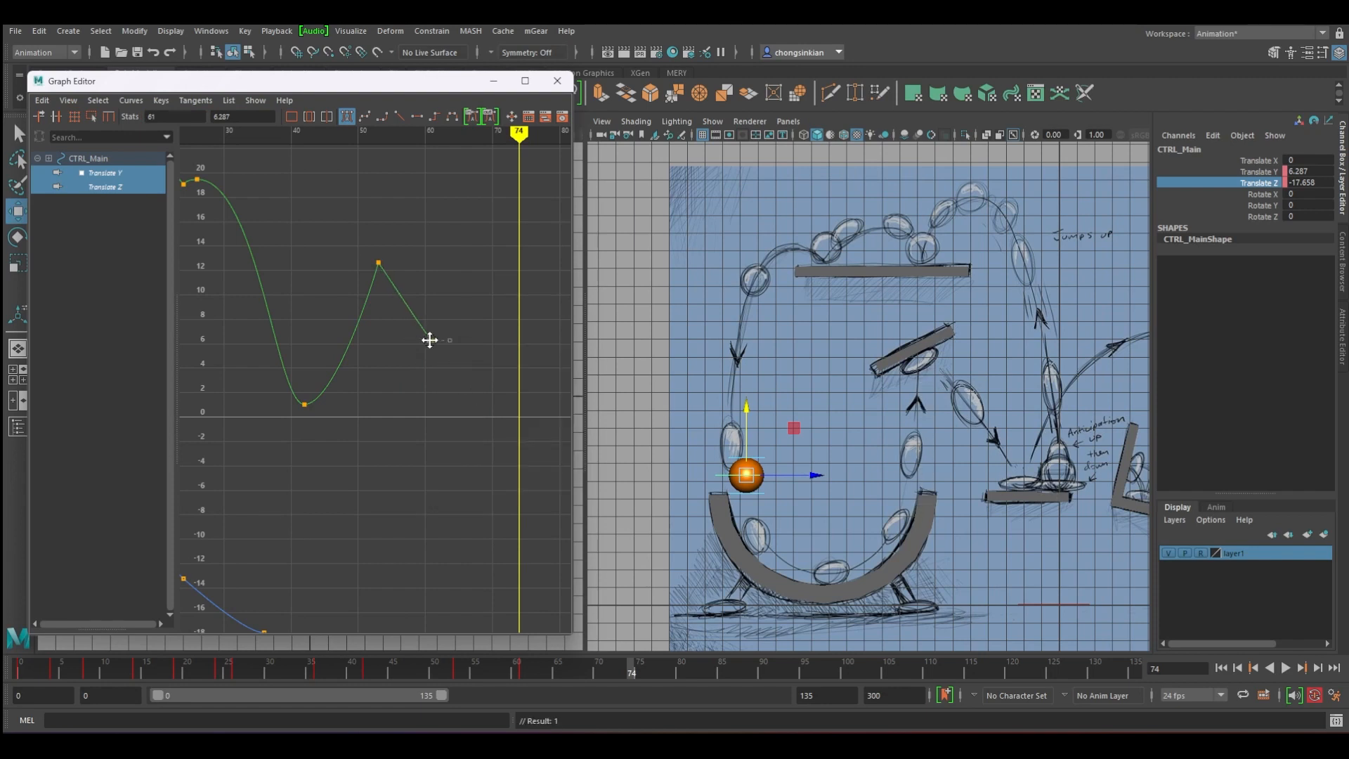
scroll(446, 344, "up", 3)
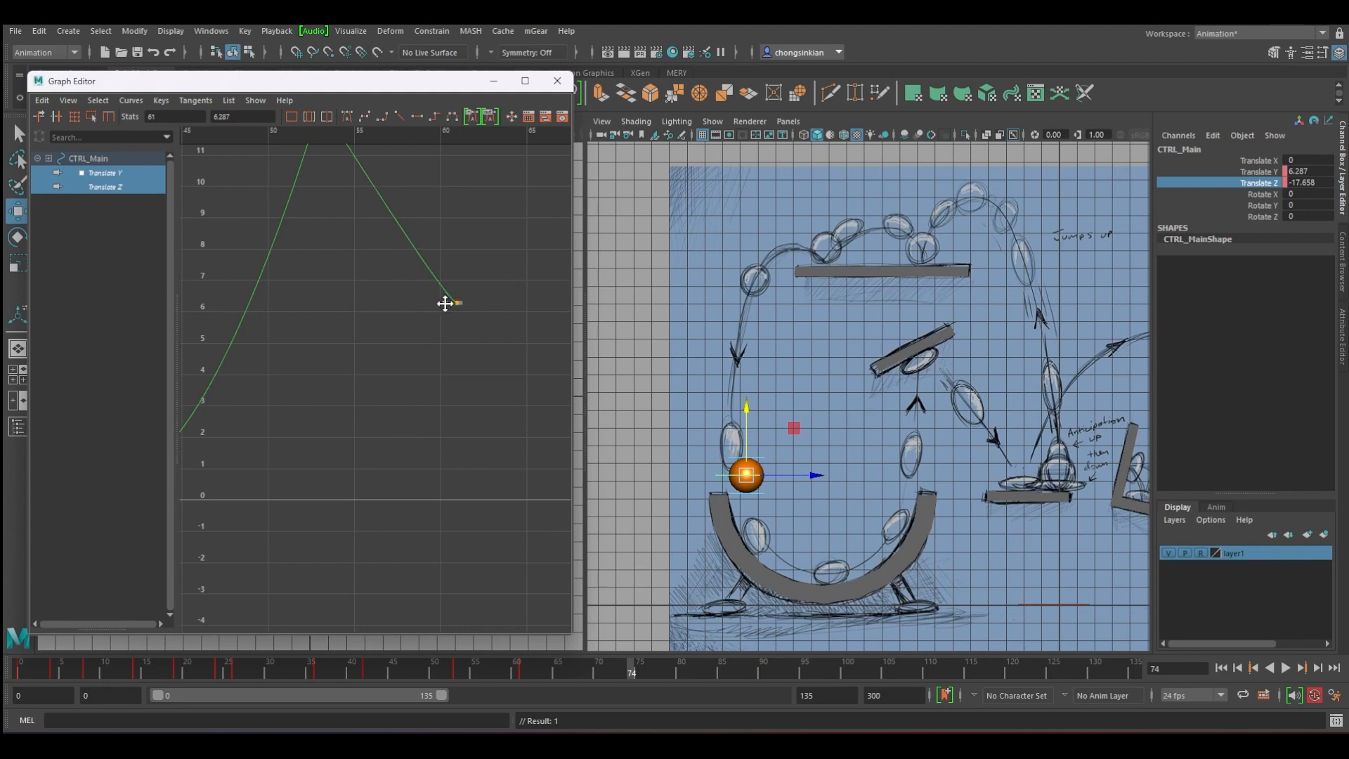
scroll(489, 318, "down", 3)
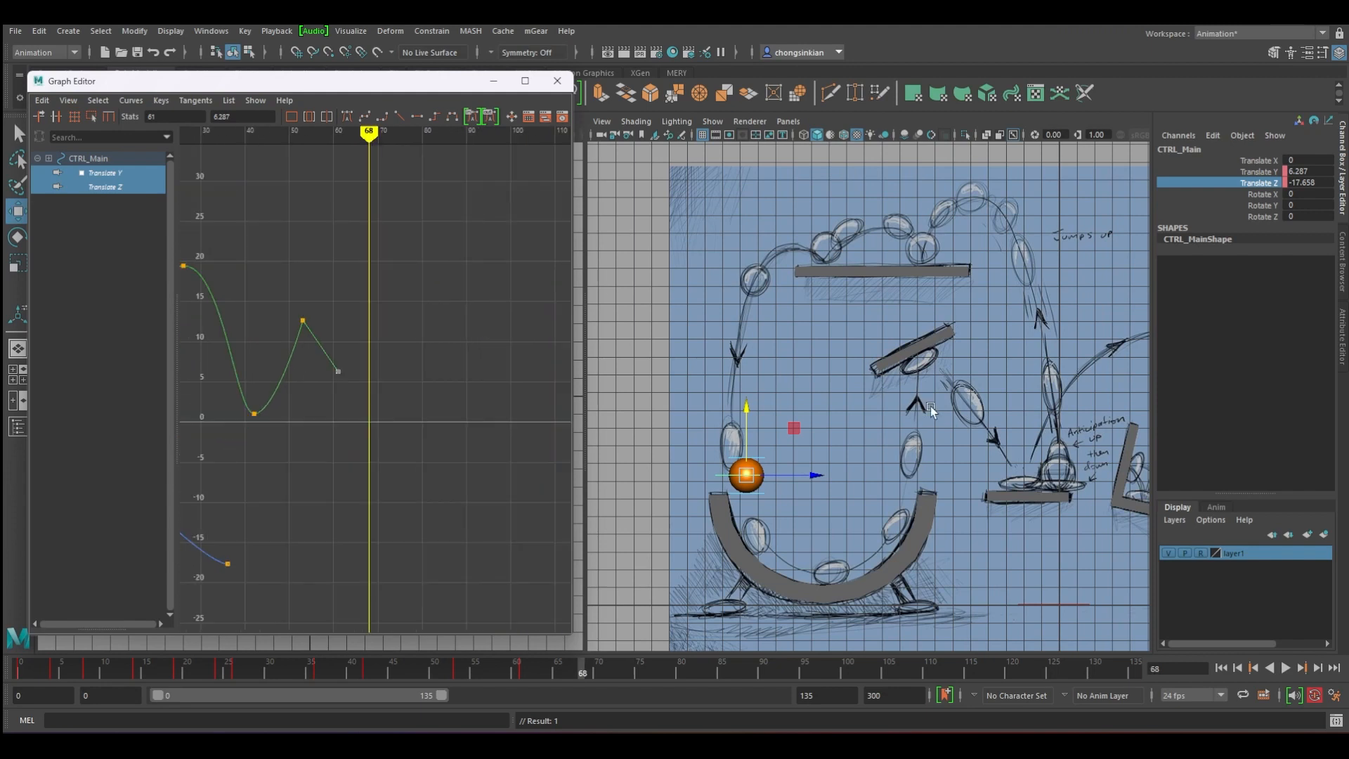
scroll(932, 410, "down", 4)
Add Translate Y keys at frames 80 and 70, and raise the frame 70 key to about 12.92.
middle_click_drag(943, 413, 818, 415, "alt")
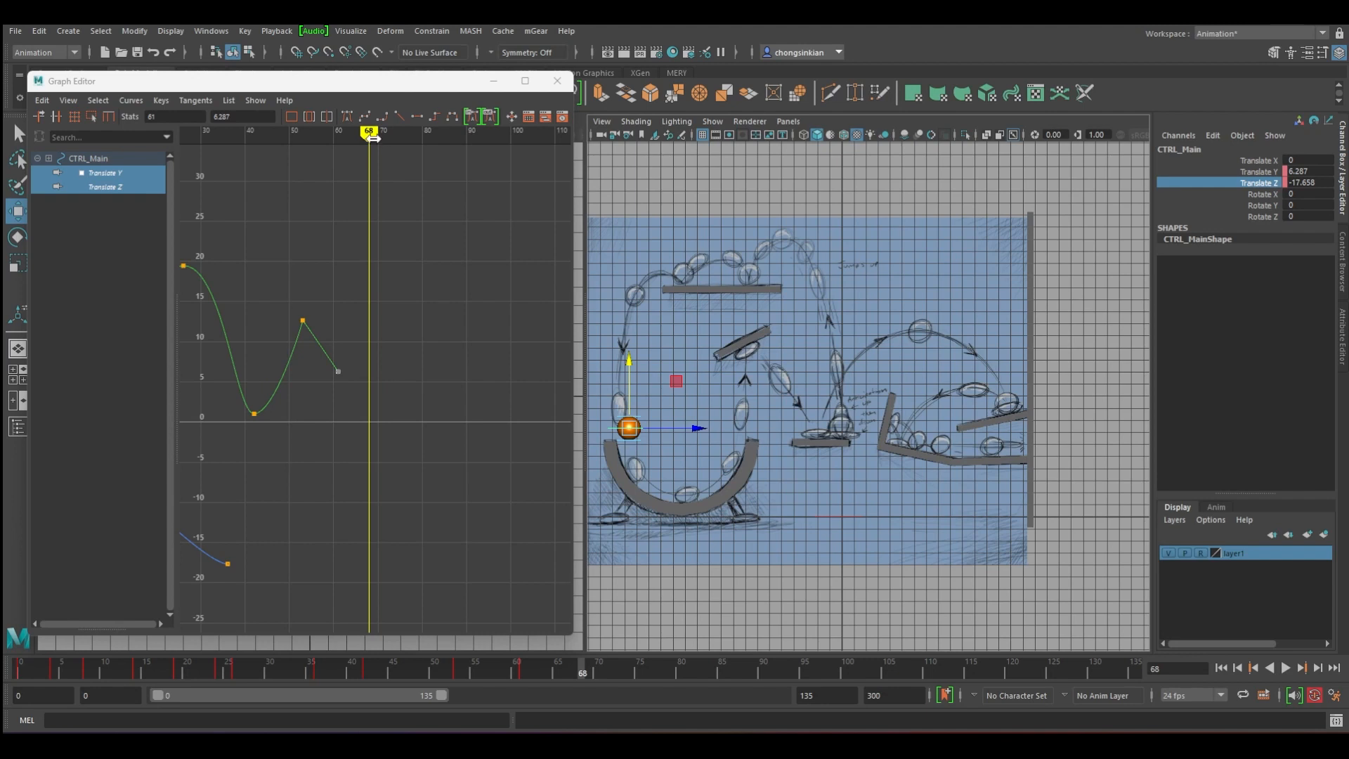
mouse_move(369, 134)
left_mouse_down()
mouse_move(422, 134)
mouse_move(378, 133)
left_mouse_up()
key("s")
left_click(407, 372)
right_click(407, 375)
left_click(446, 382)
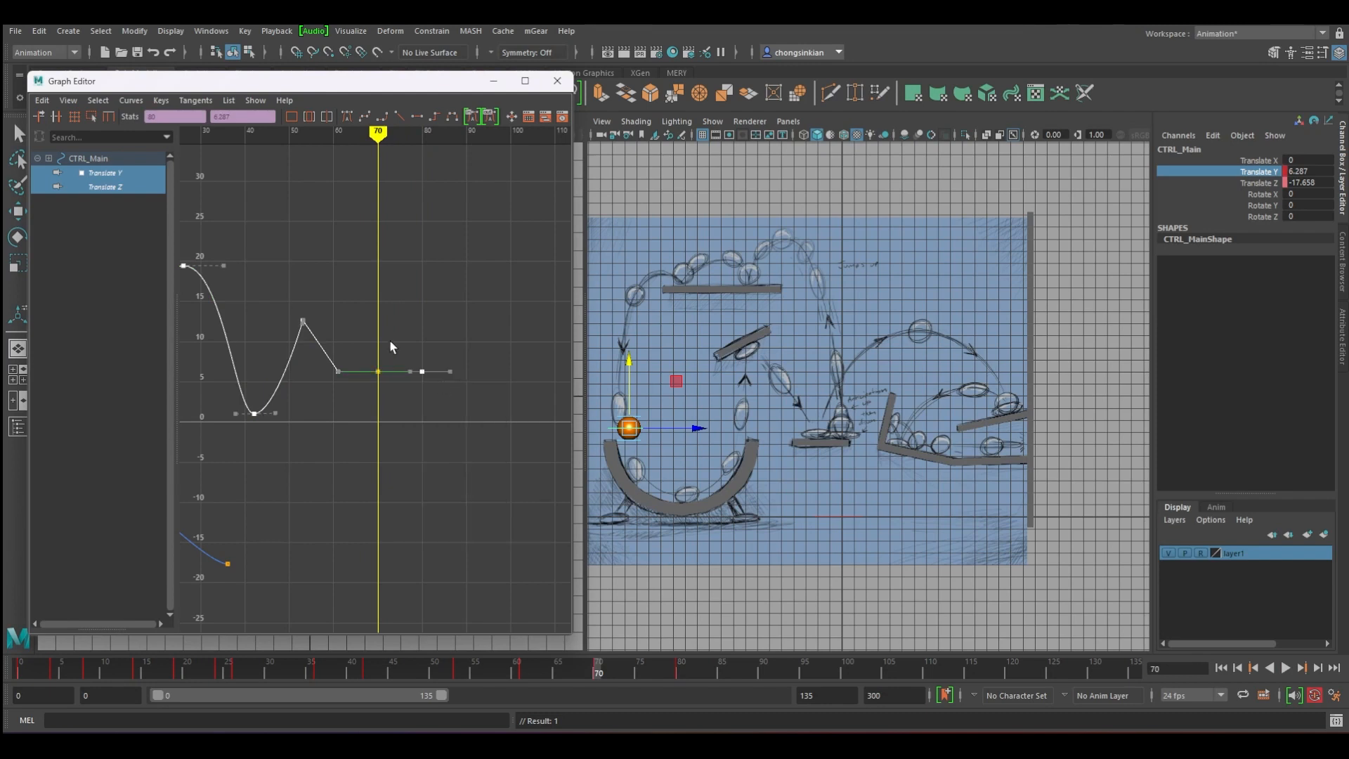
middle_click_drag(381, 412, 413, 373)
Break the tangents of the frame 80 Translate Y key and shorten its incoming handle.
left_click(415, 369)
right_click(415, 369)
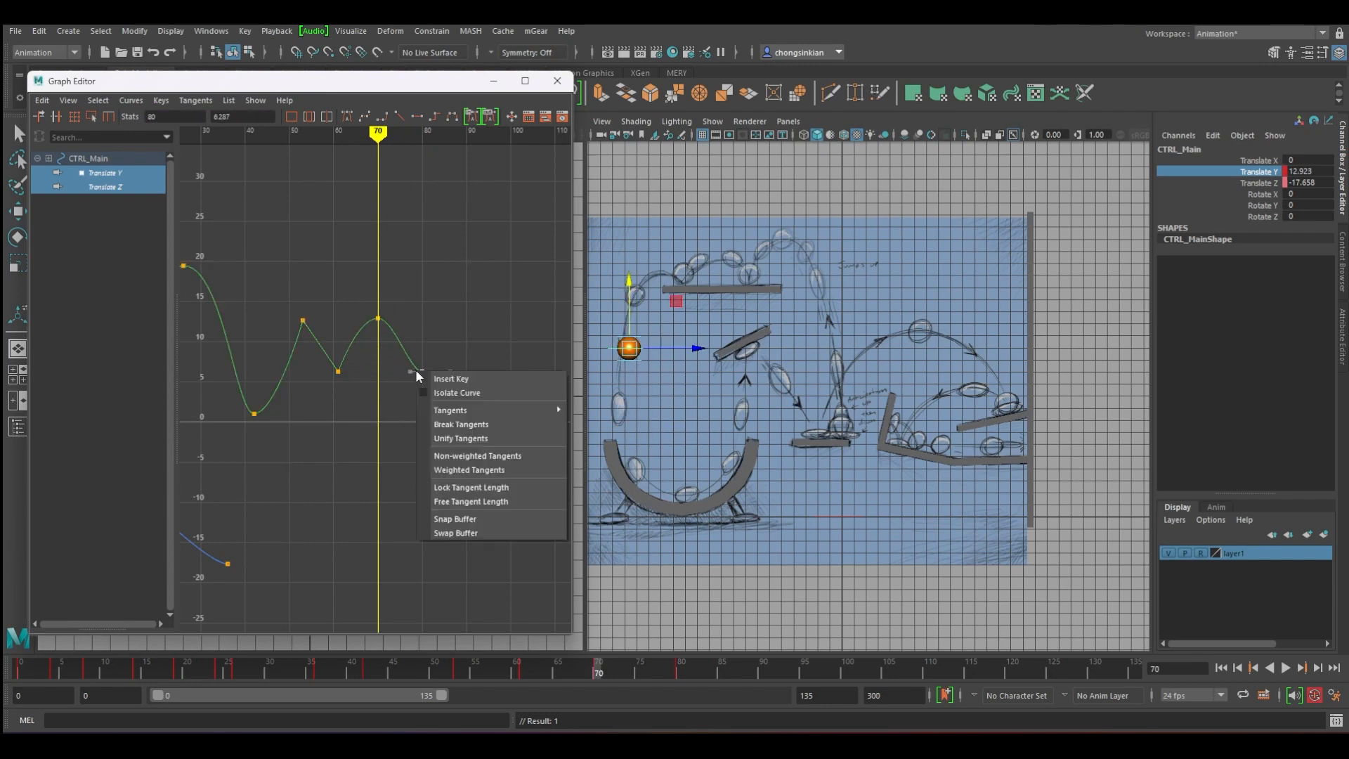
left_click(468, 424)
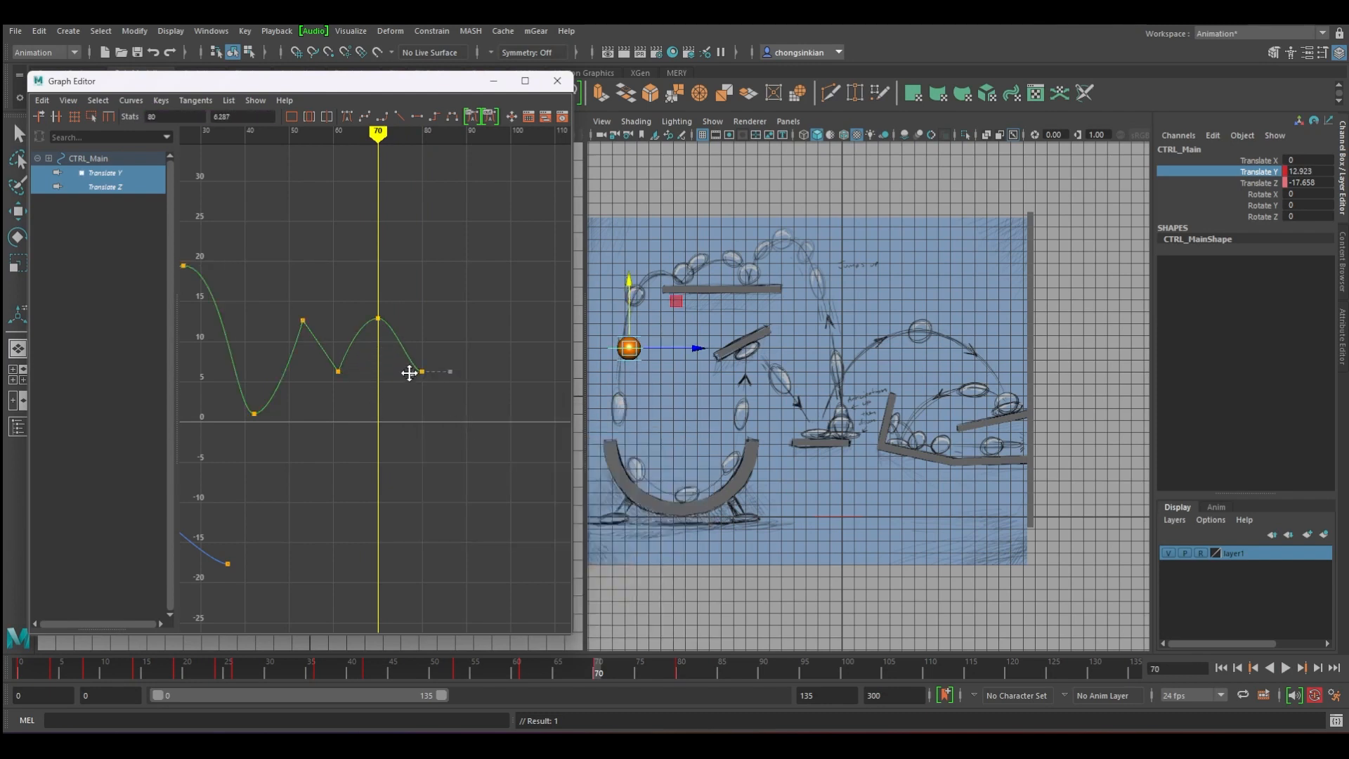
left_click_drag(409, 372, 365, 303)
Move the last Translate Y peak and landing keys to frames 72 and 82, and lengthen the peak key's handles.
key("ctrl+z")
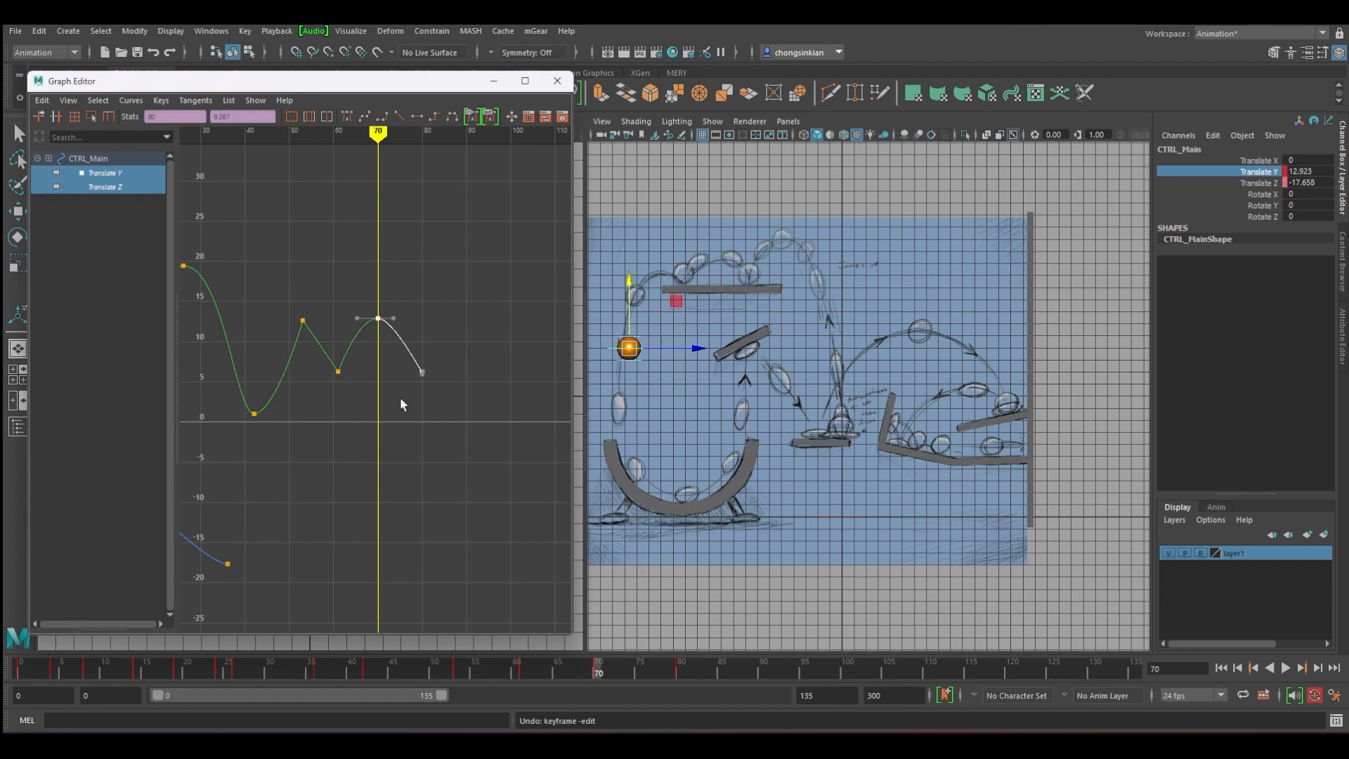
middle_click_drag(403, 402, 416, 398, "shift")
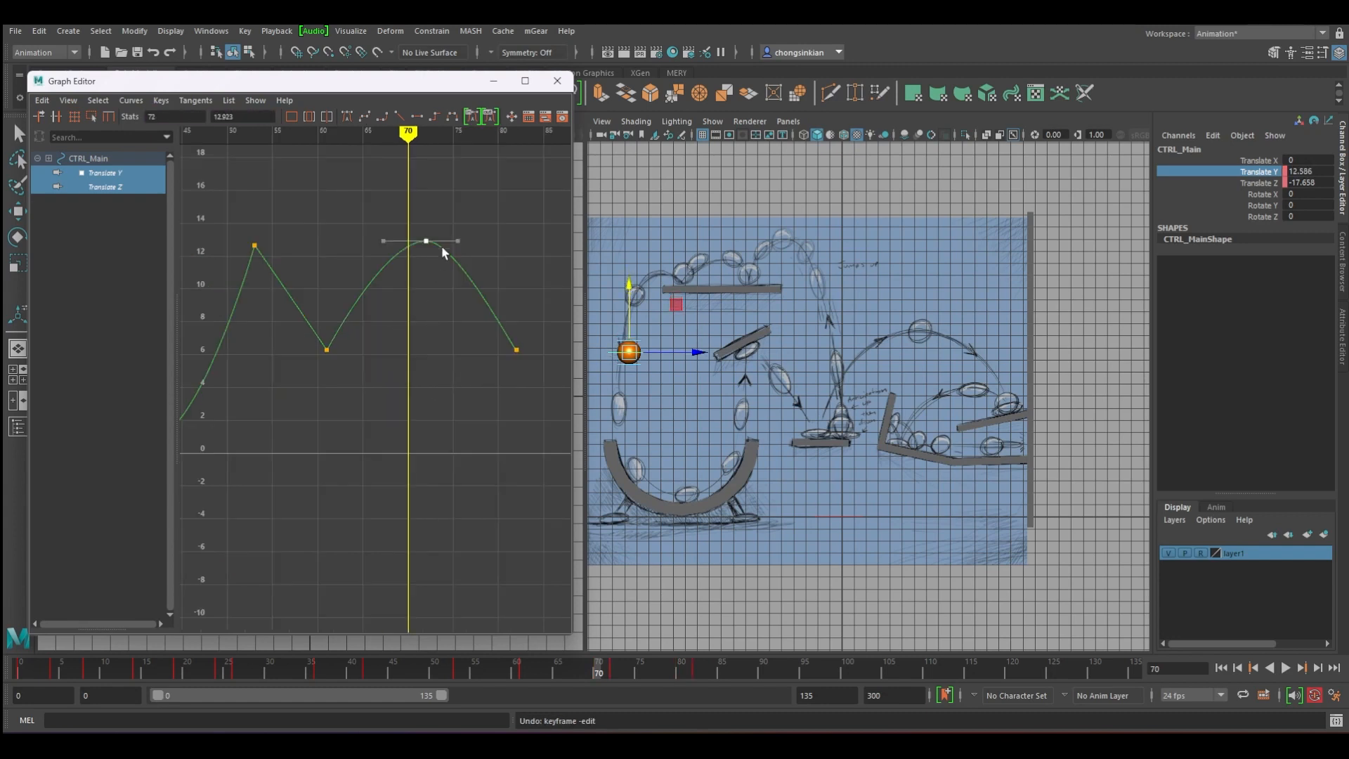
left_click(460, 241)
middle_click_drag(460, 242, 478, 243)
key("a")
key("alt+v")
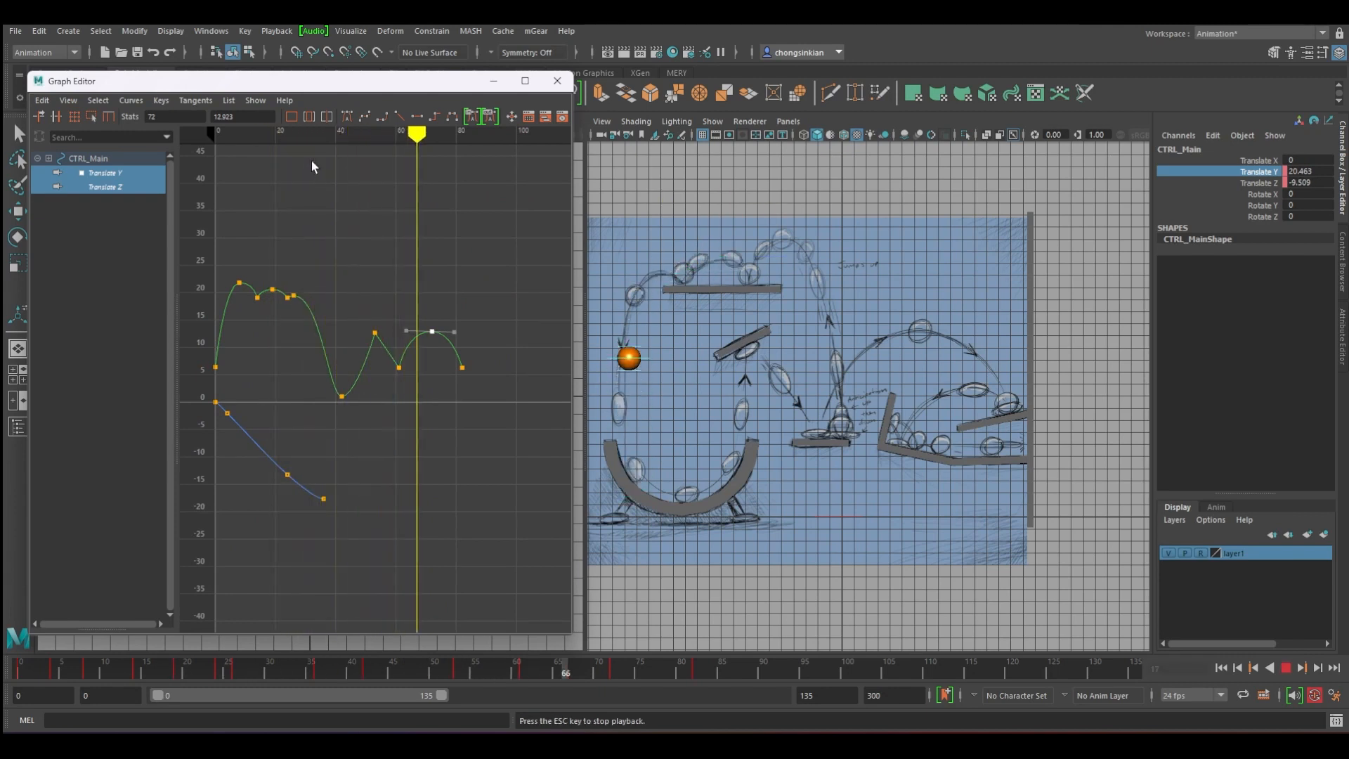
key("Escape")
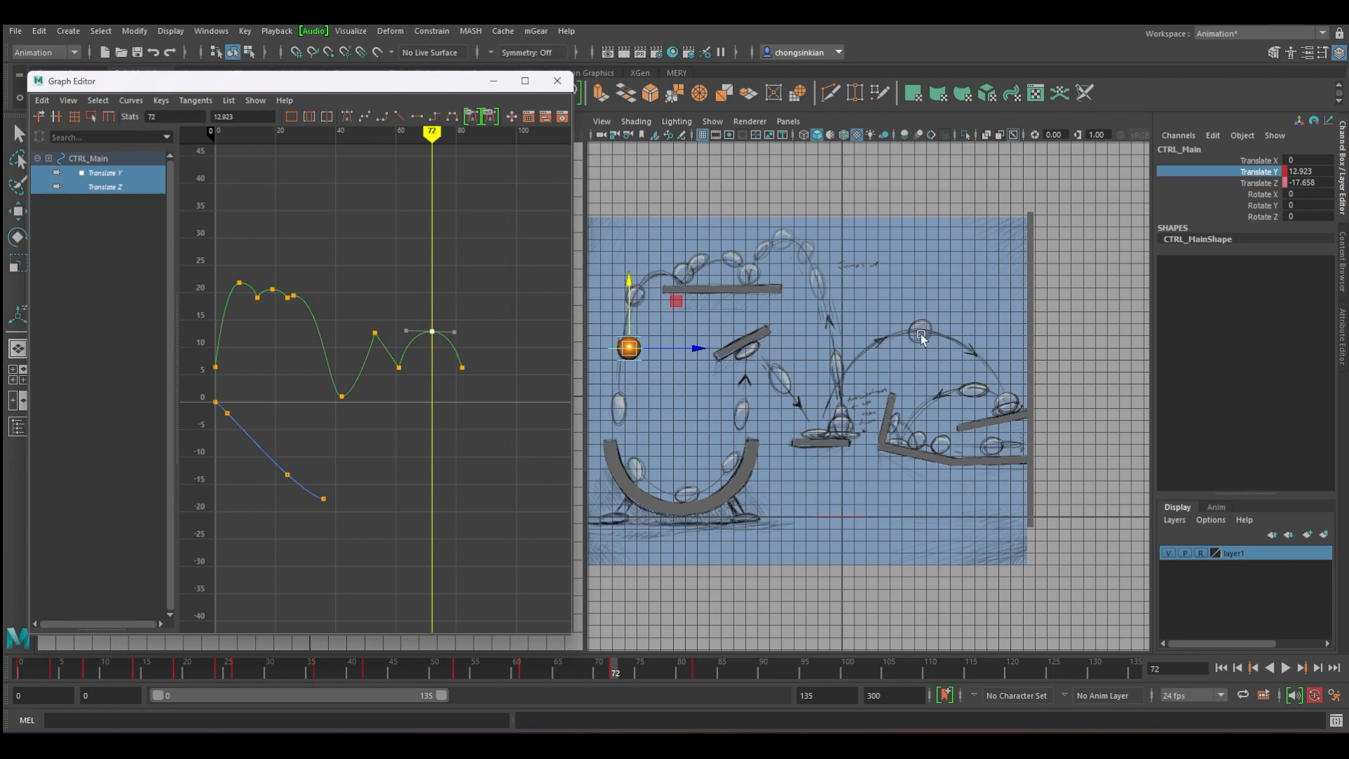
Raise the last Translate Y peak to about 14.33 at frame 74, and move the landing key to frame 85.
middle_click_drag(437, 350, 464, 360, "shift")
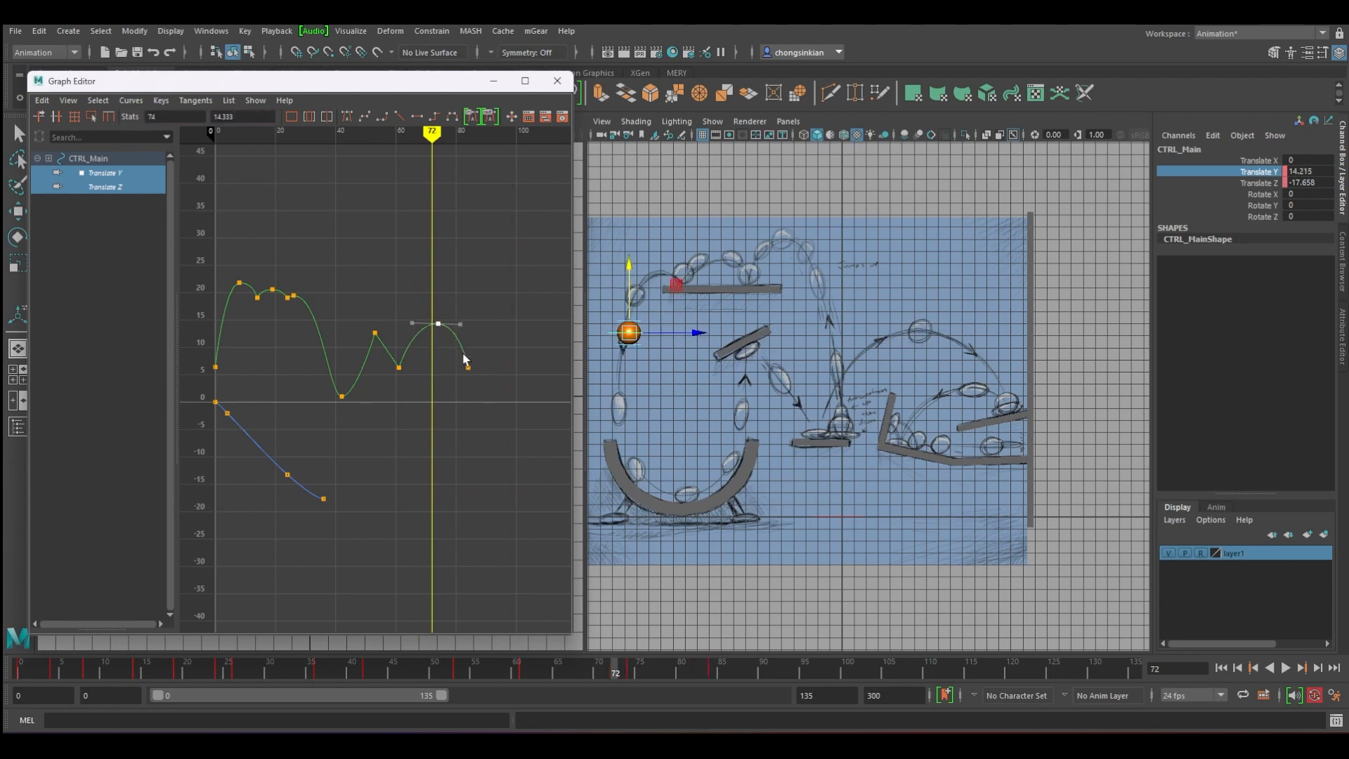
left_click_drag(488, 386, 443, 331)
middle_click_drag(482, 414, 477, 390, "shift")
left_click(468, 369)
key("q")
key("alt+v")
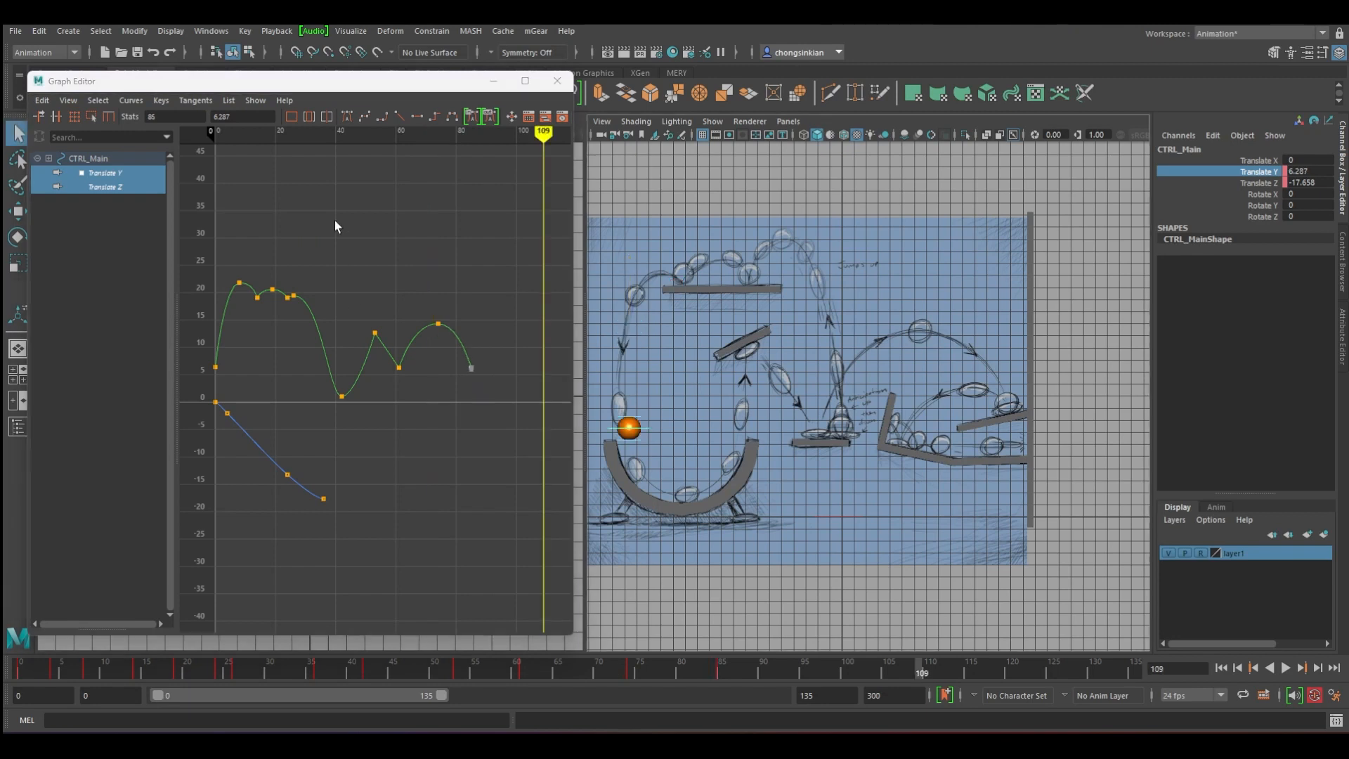
Key Translate Z at about -13.24 on frame 42, placing the ball at the bottom of the curved bowl.
mouse_move(338, 138)
left_mouse_down()
mouse_move(280, 139)
mouse_move(422, 138)
mouse_move(323, 141)
left_mouse_up()
left_click(116, 188)
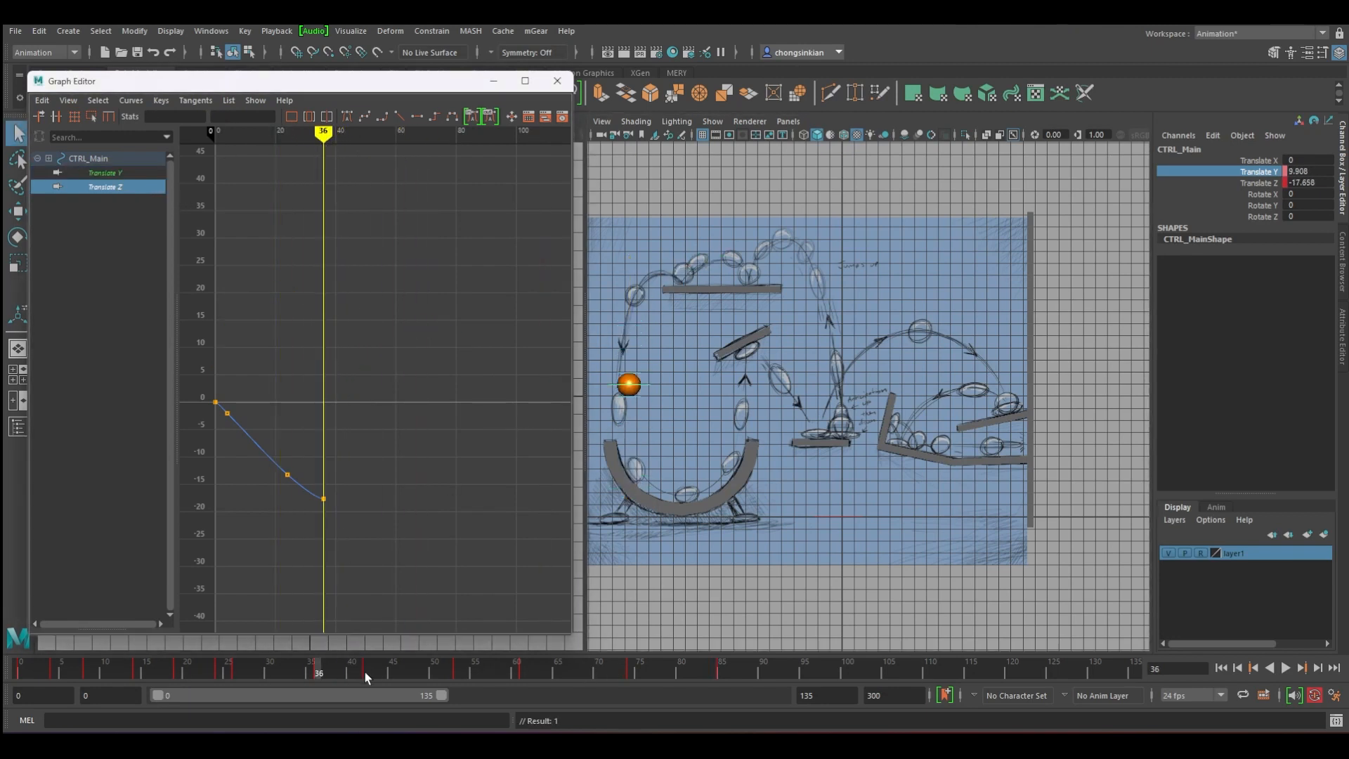
left_click_drag(299, 667, 369, 674)
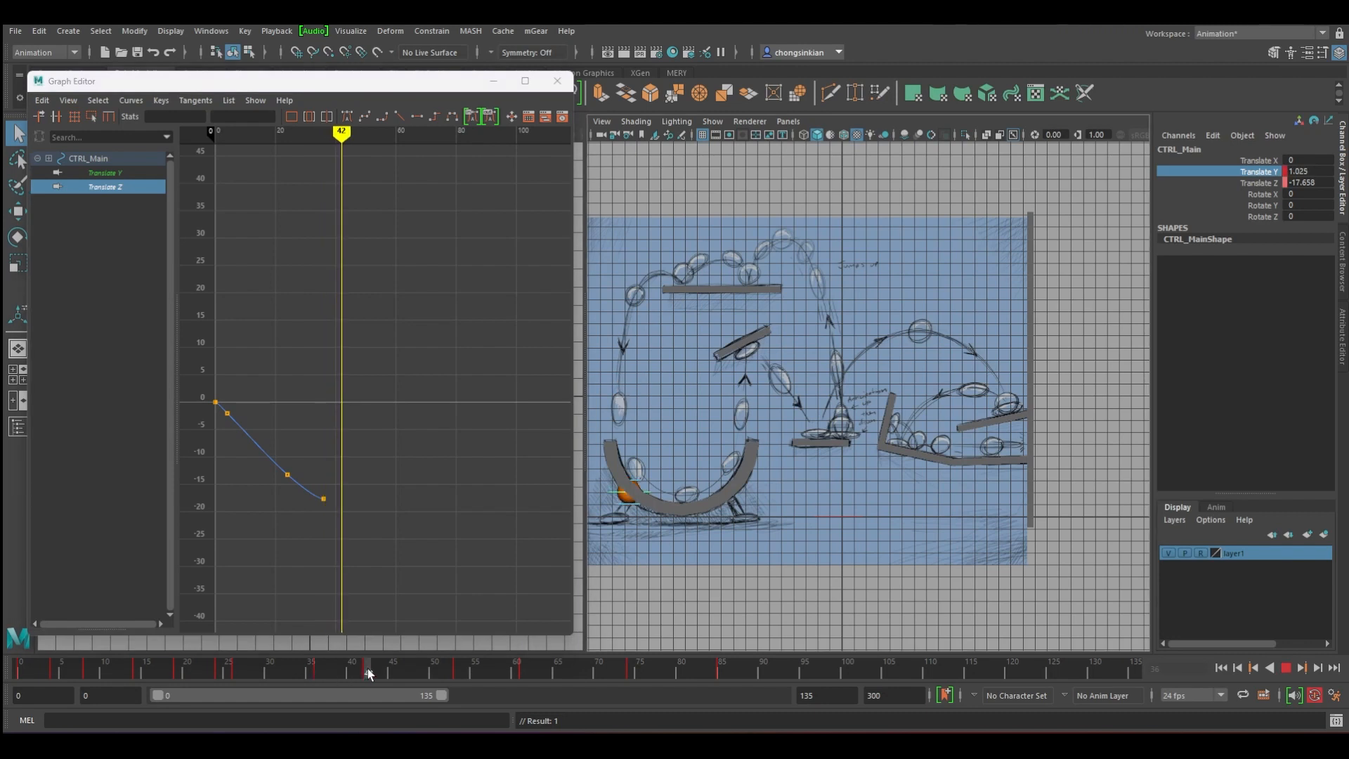
left_click(109, 175, "shift")
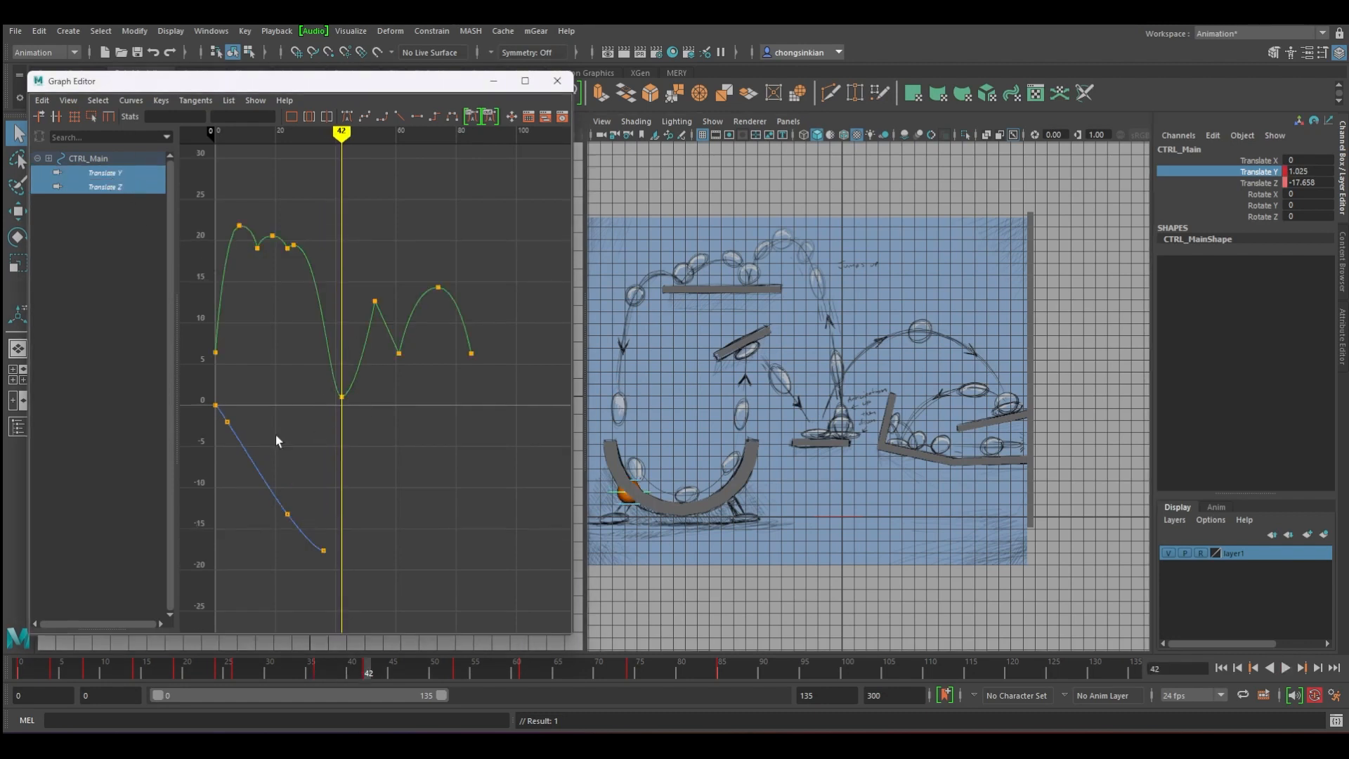
left_click_drag(344, 674, 368, 674)
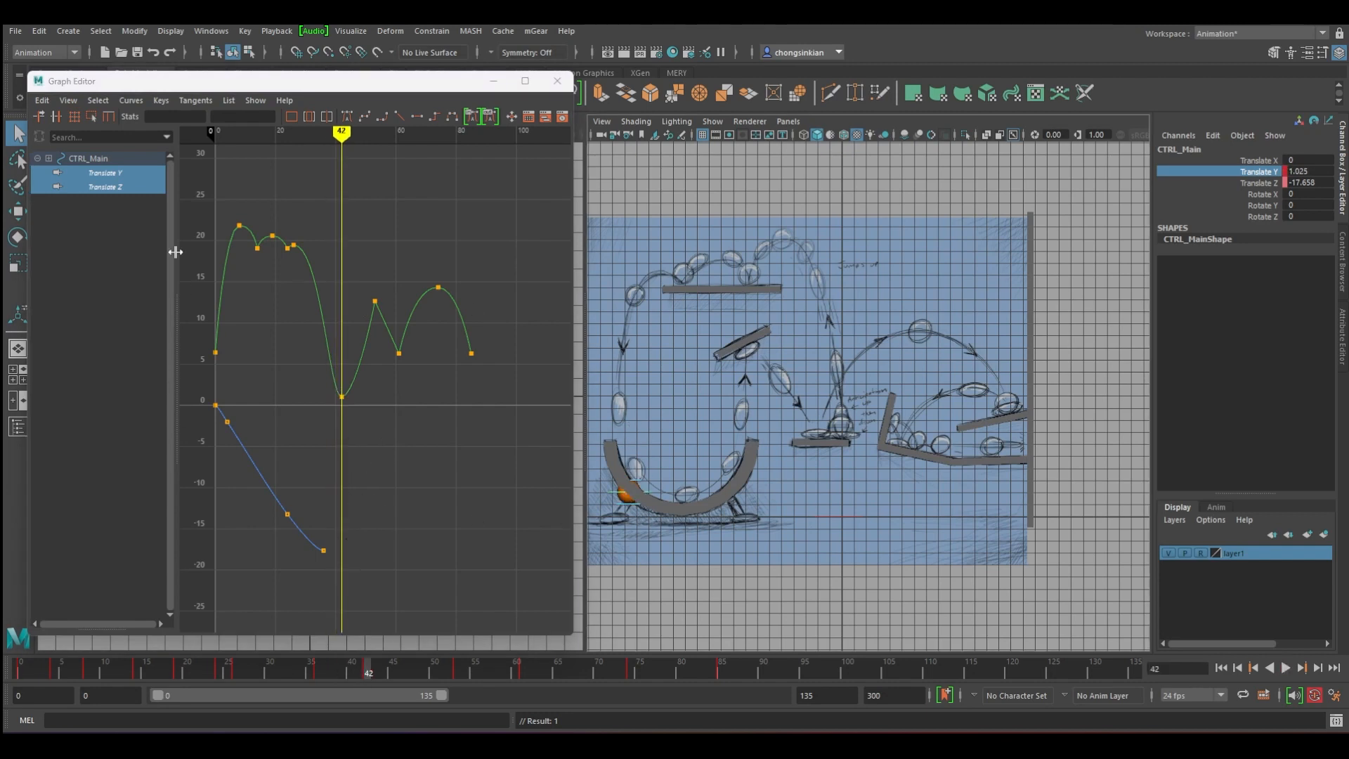
left_click(105, 187)
key("w")
left_click_drag(695, 492, 752, 491)
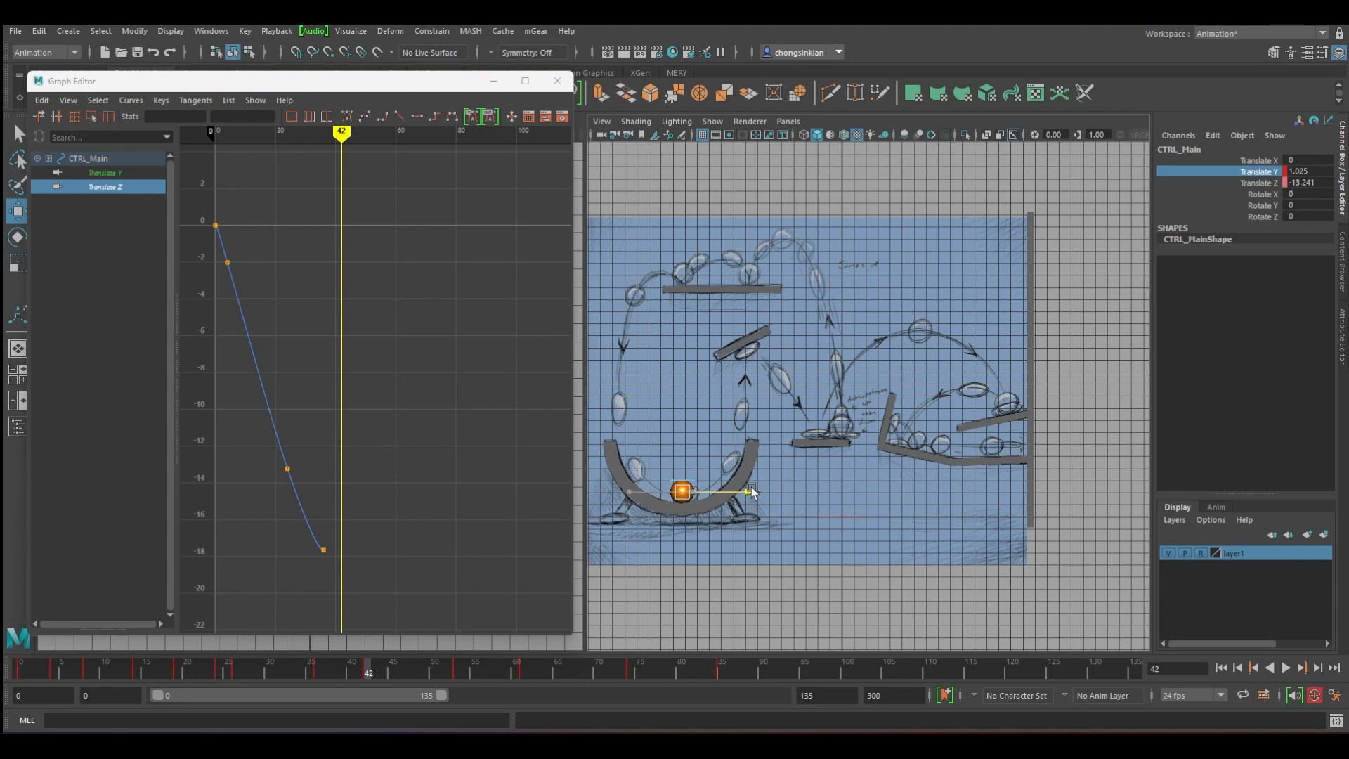
key("s")
Key Translate Z at about -7.89 on frame 53 and -2.2 on frame 61, following the sketched contact points.
left_click(459, 669)
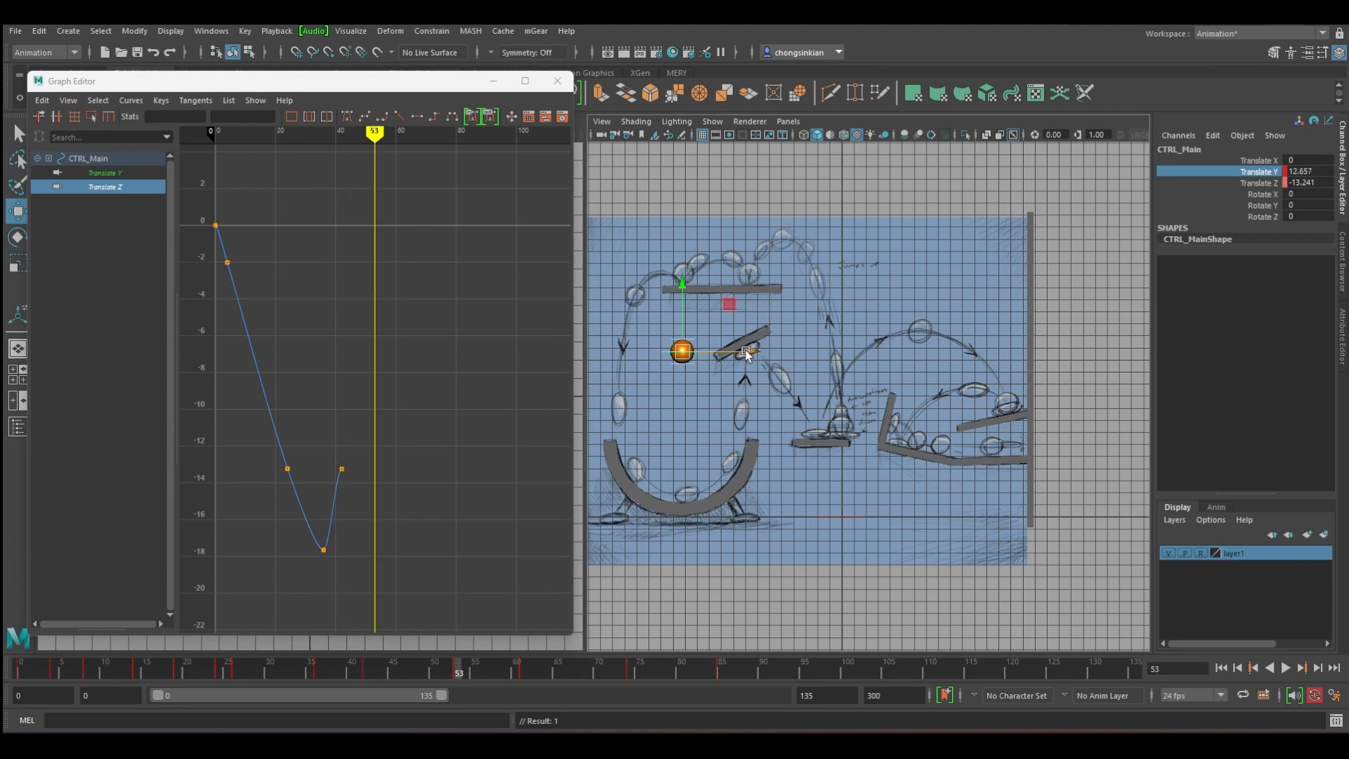
left_click_drag(749, 351, 815, 362)
key("s")
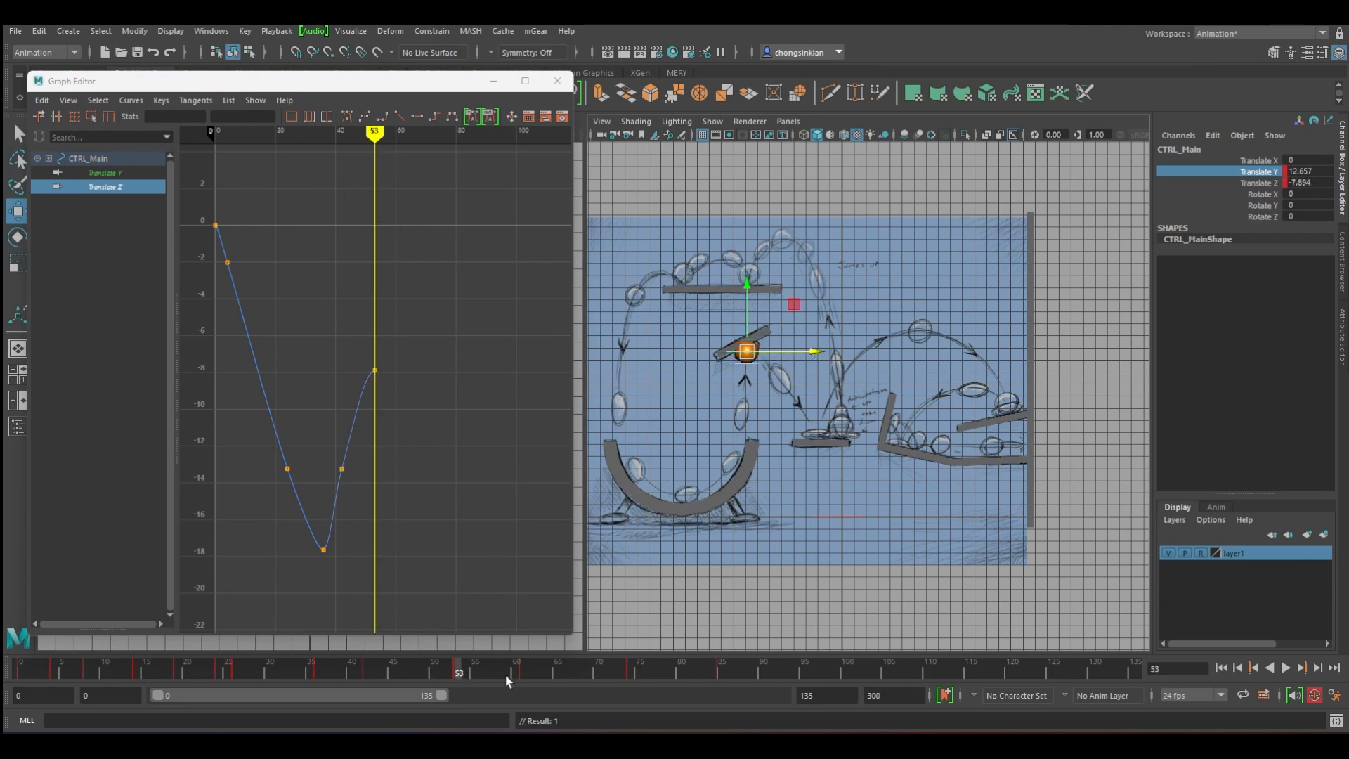
left_click(523, 669)
left_click_drag(808, 432, 878, 431)
key("s")
Key Translate Z at about 6.58 on frame 74 and 13.67 on frame 85 to follow the sketched final arc.
key(".")
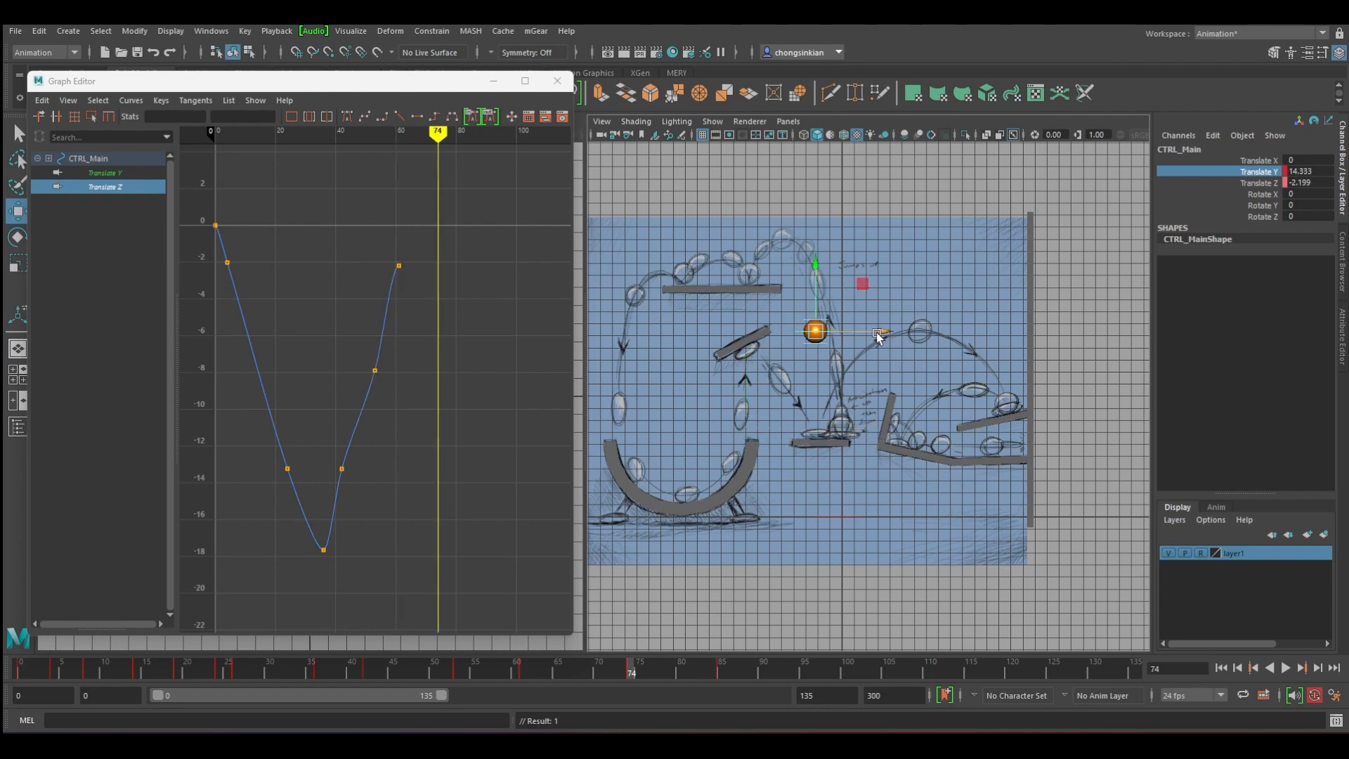
left_click_drag(697, 669, 723, 671)
left_click_drag(987, 428, 1073, 428)
Raise the ball's Translate Y at frame 85 onto the sloped platform, and lower it at frame 53 beneath the tilted platform.
key("f")
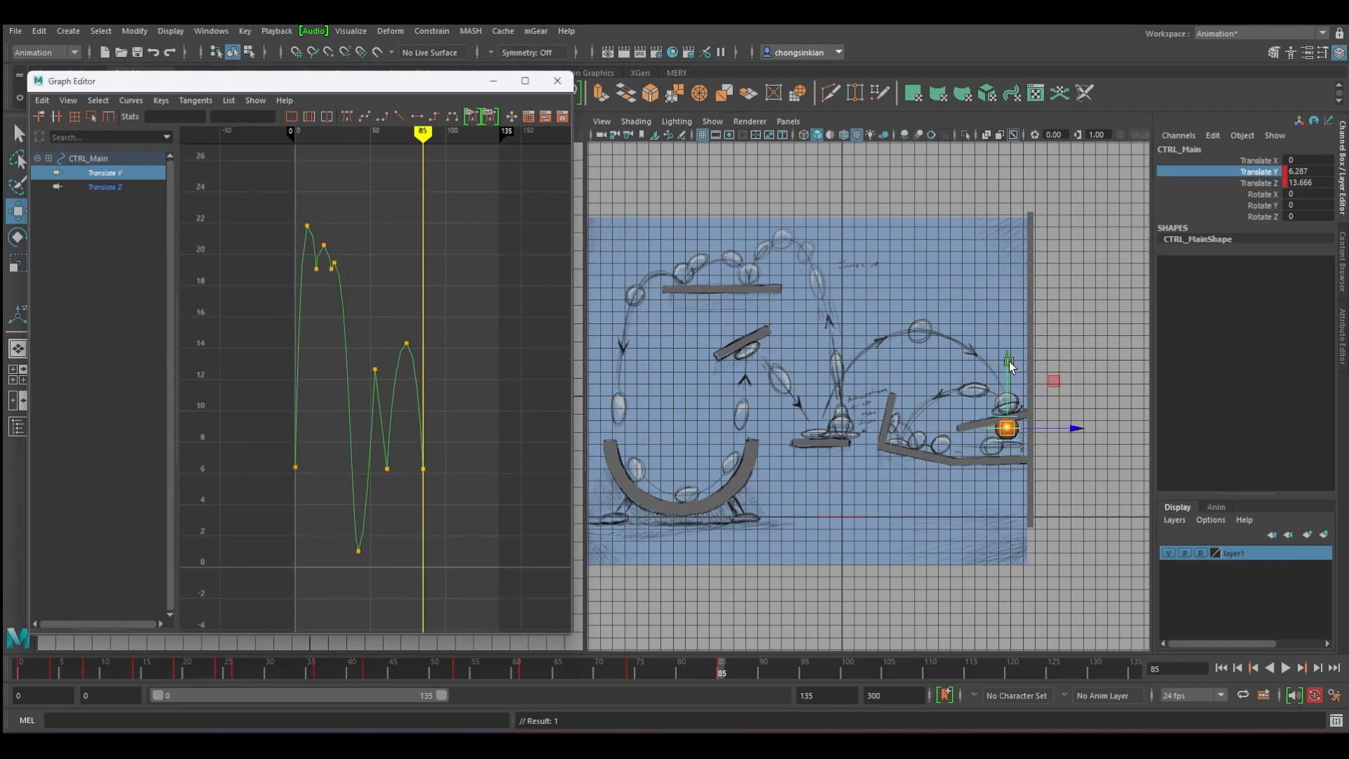
left_click_drag(1009, 364, 1010, 339)
key("comma")
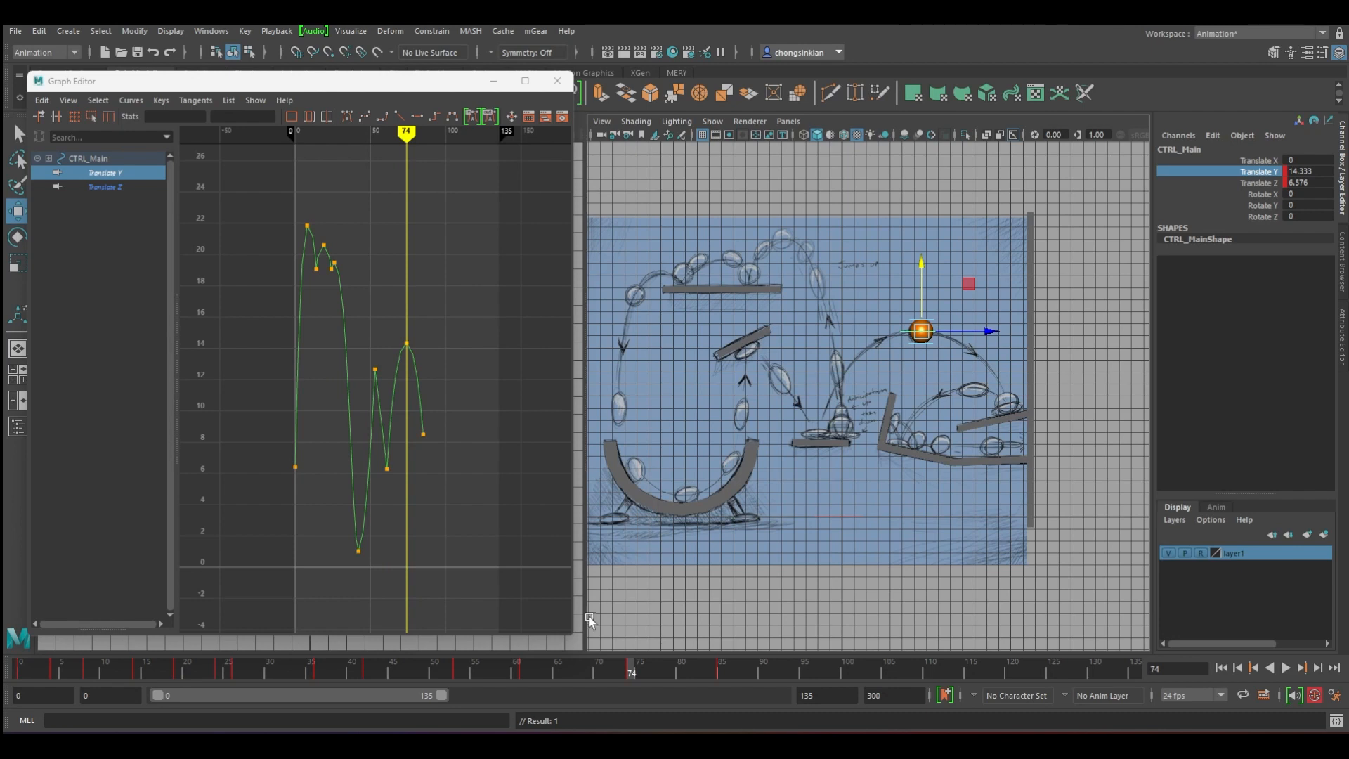
key("comma")
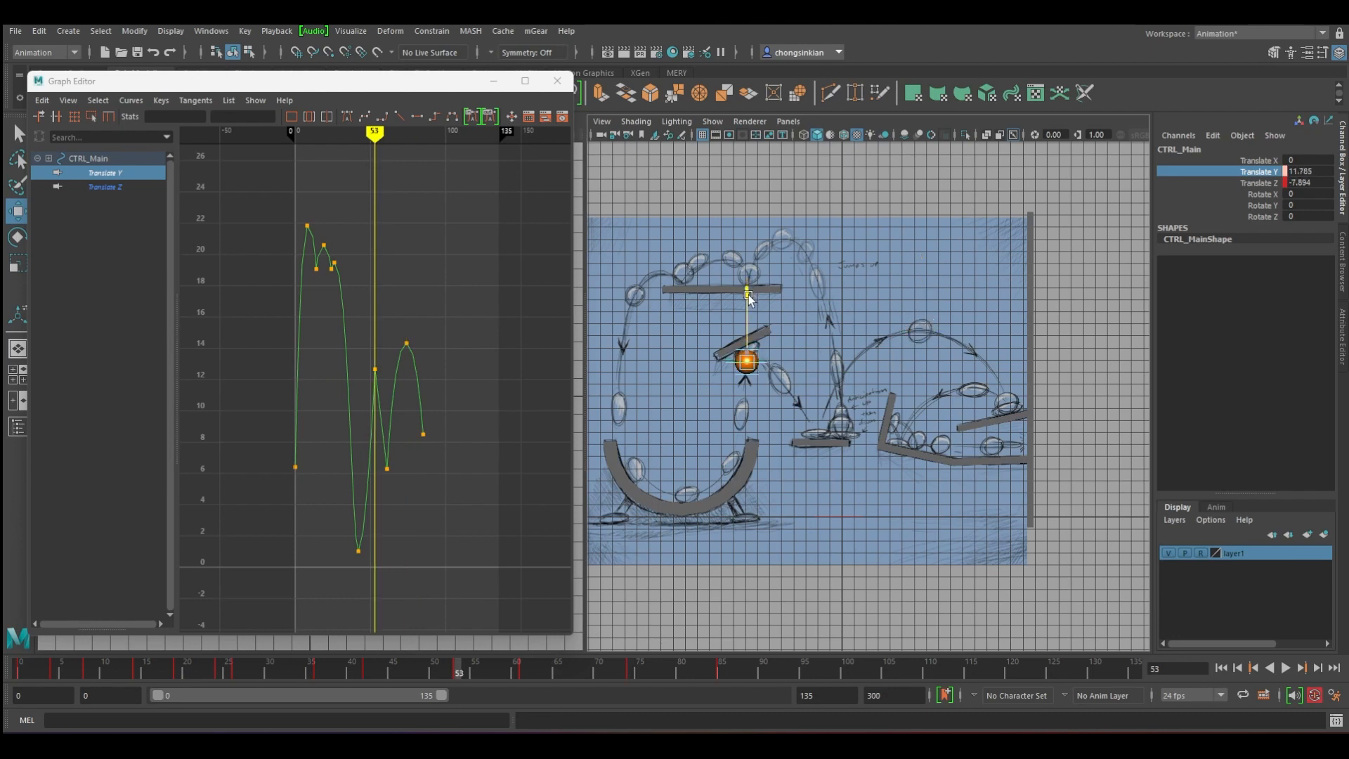
left_click_drag(749, 300, 749, 303)
Key the ball's Translate Z at frames 39 and 40 so it follows the left inner side of the bowl.
mouse_move(274, 670)
left_mouse_down()
mouse_move(304, 675)
mouse_move(261, 671)
left_mouse_up()
left_click(98, 187)
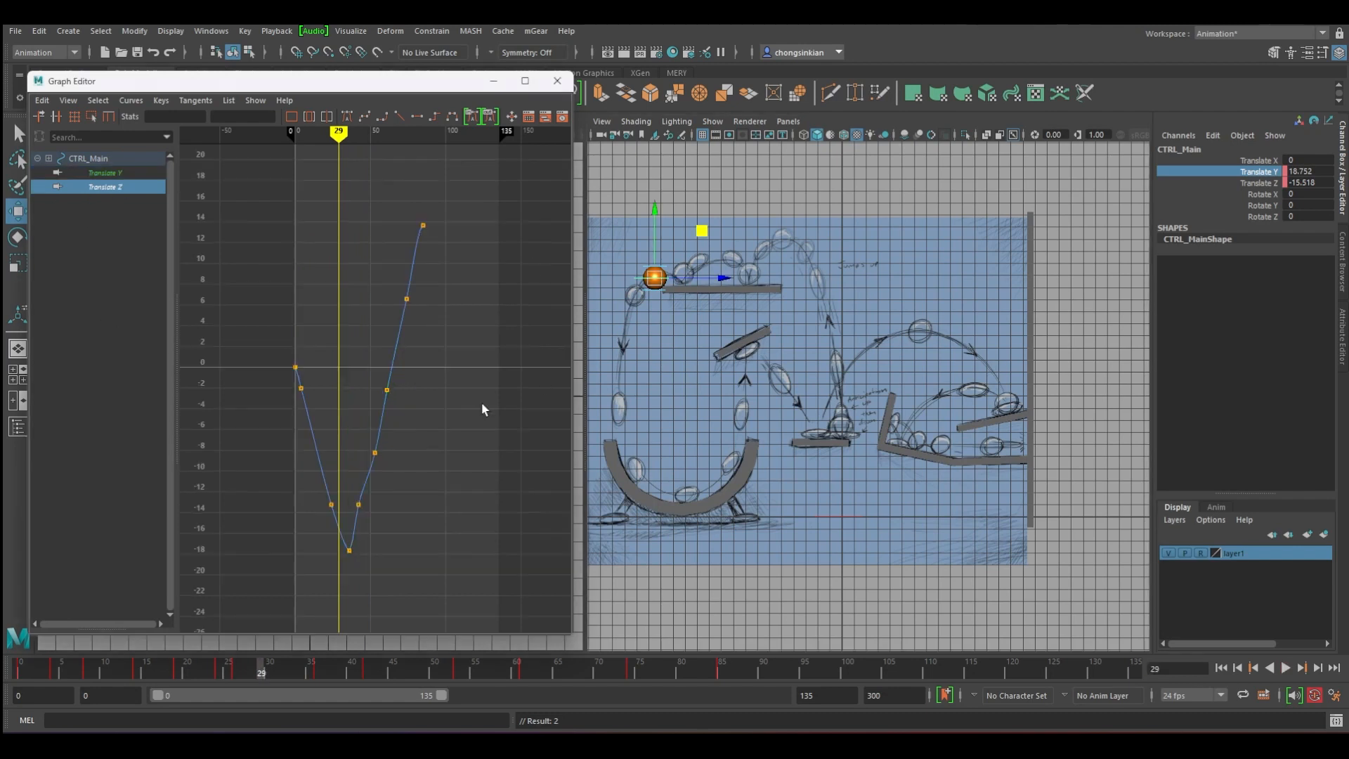
right_click_drag(373, 506, 505, 519, "alt")
left_click_drag(510, 432, 327, 580)
left_click_drag(210, 666, 345, 659)
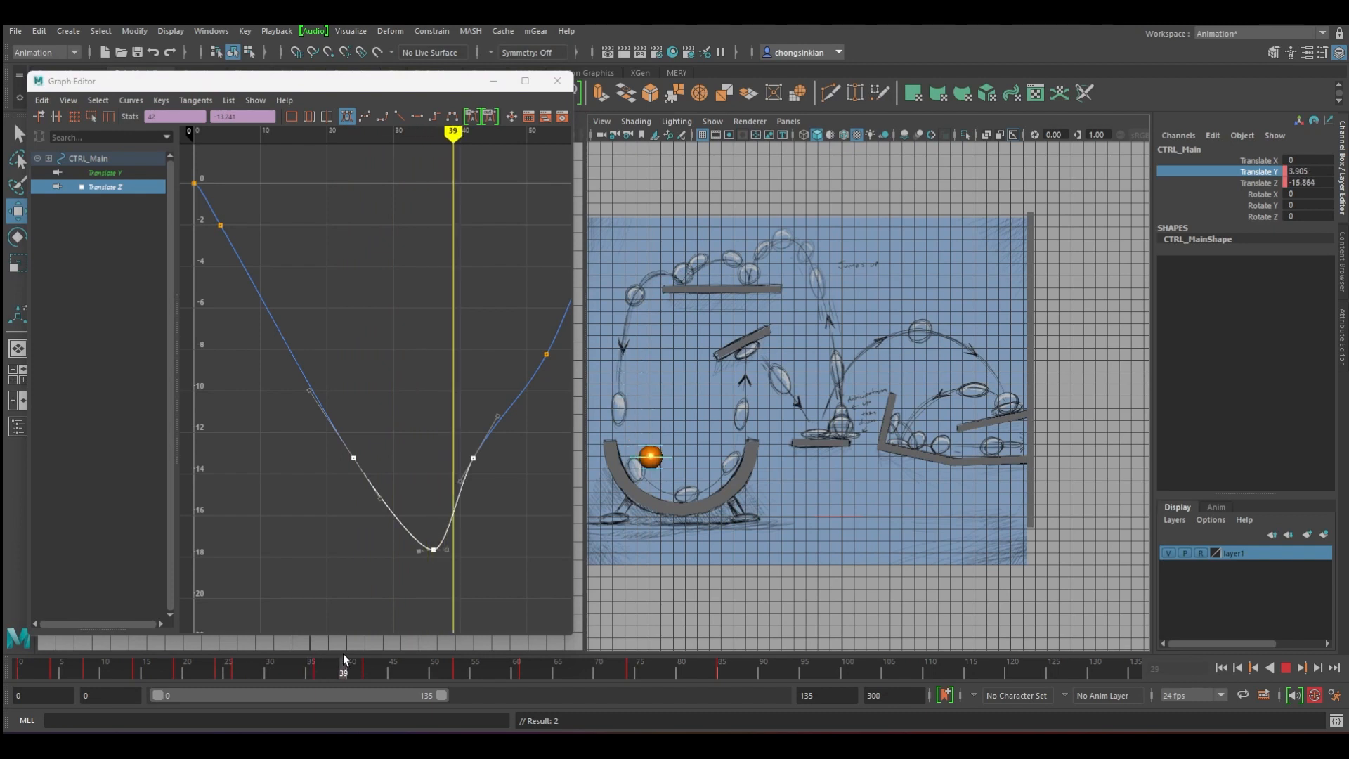
left_click_drag(719, 456, 700, 458)
left_click_drag(348, 667, 351, 666)
left_click_drag(711, 476, 709, 475)
Key Translate Z at about -9.09 on frame 48, and add a Translate Z key at frame 46 for the bowl's right side.
key("period")
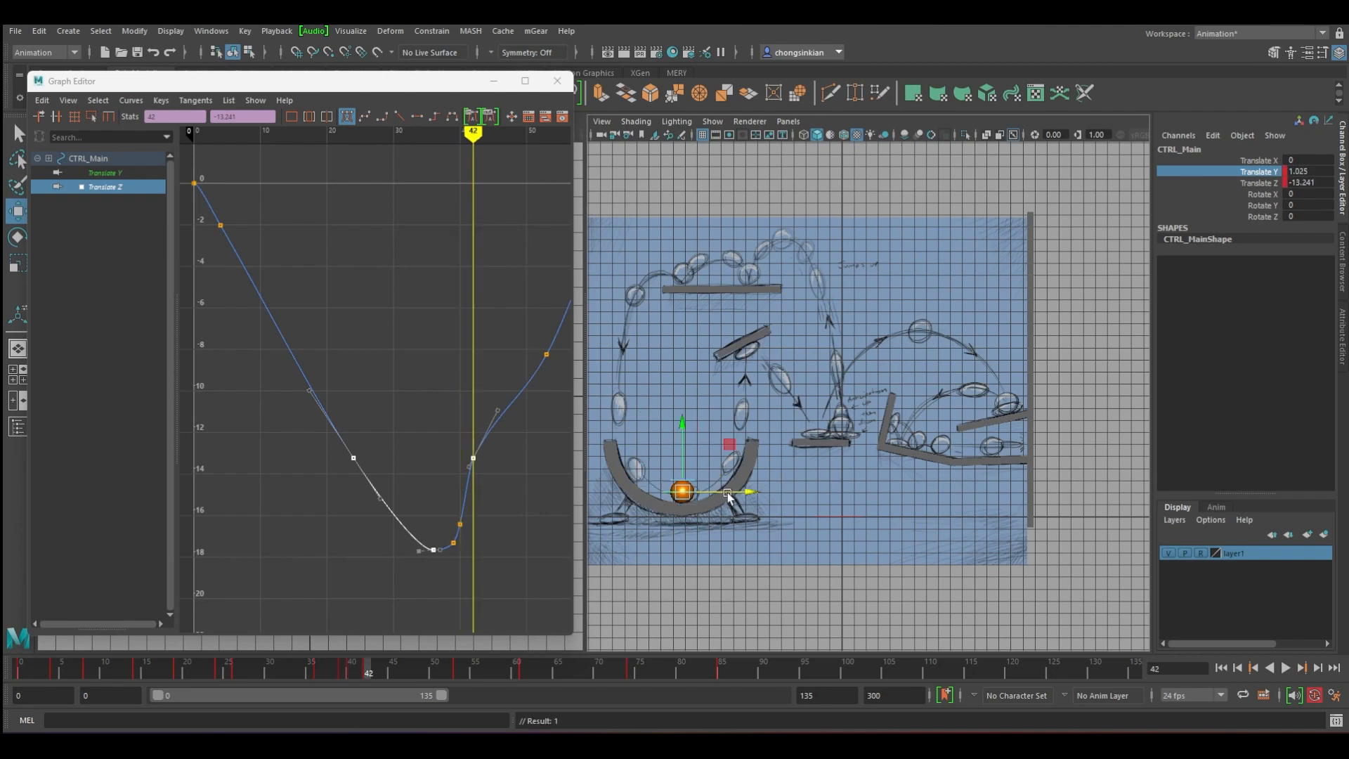
key("alt+period")
key("alt+period")
key("alt+period")
key("alt+period")
key("alt+period")
key("alt+period")
left_click_drag(788, 446, 801, 447)
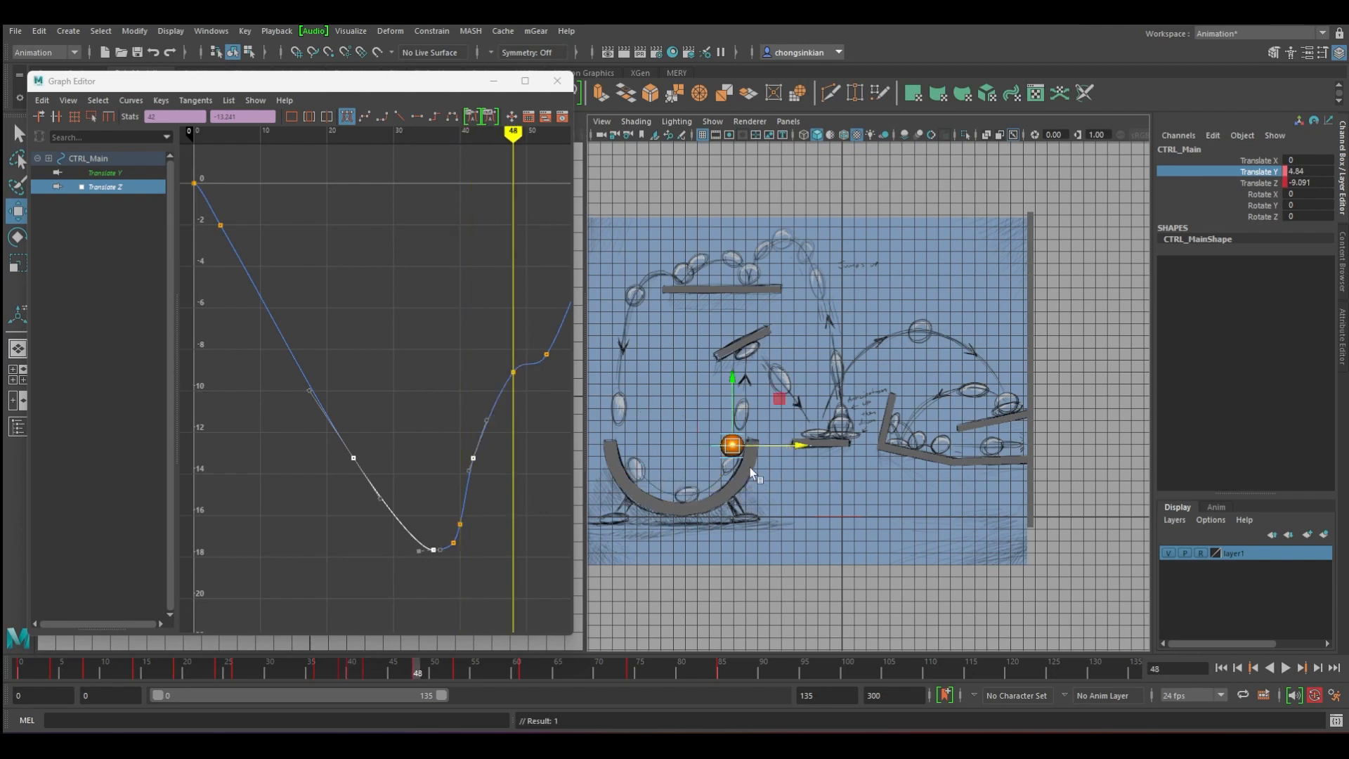
key("alt+comma")
key("alt+comma")
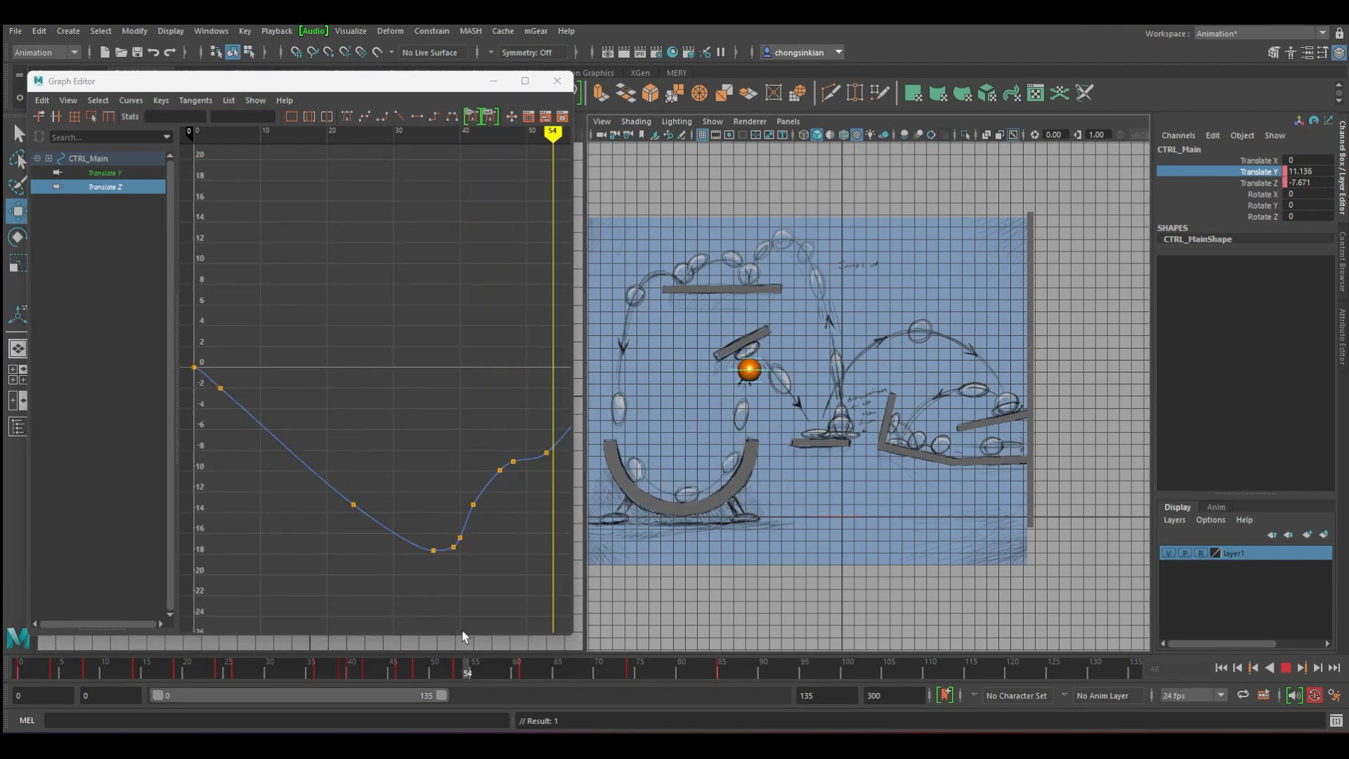
mouse_move(465, 634)
left_mouse_down()
mouse_move(443, 634)
mouse_move(463, 627)
left_mouse_up()
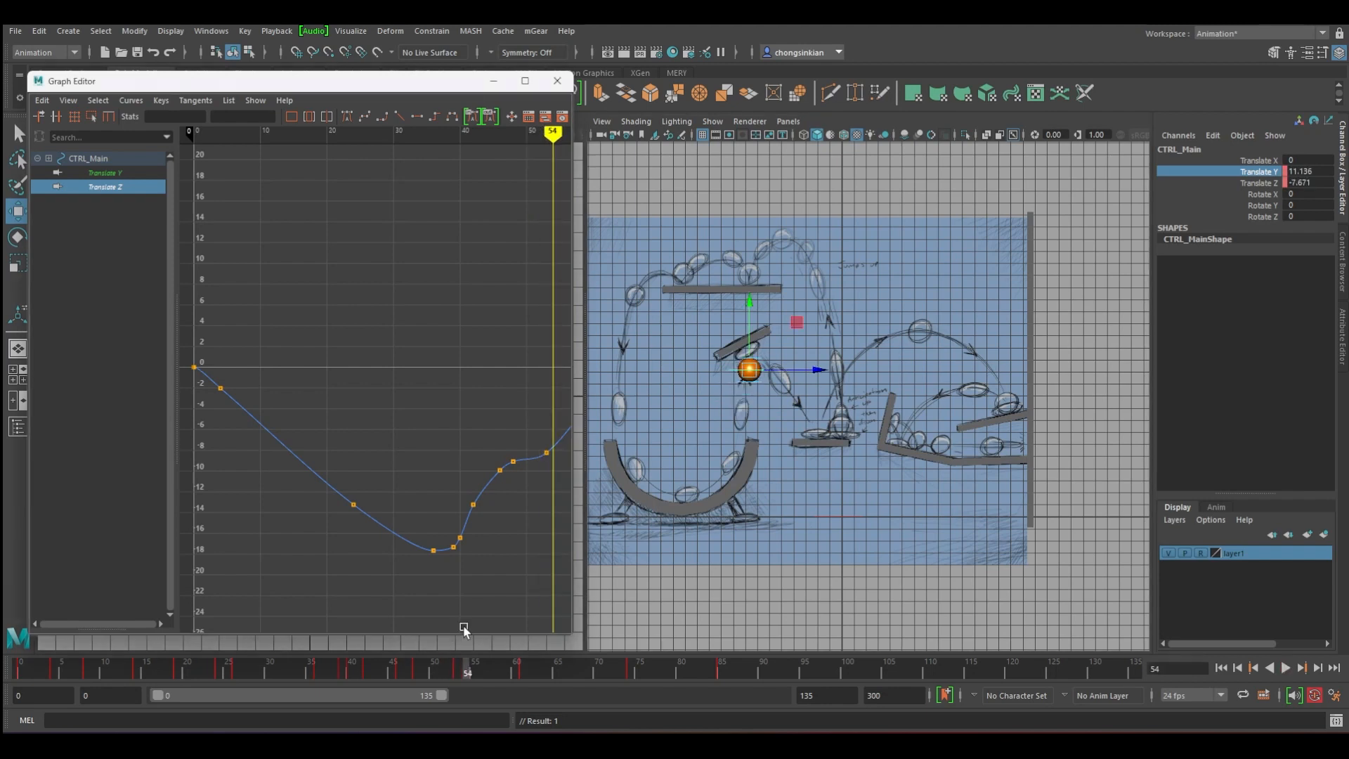
Break the tangents of the Translate Z key at frame 53 and make them linear.
key("alt+comma")
scroll(473, 445, "up", 3)
middle_click_drag(503, 482, 202, 406, "alt")
left_click_drag(371, 416, 370, 415)
right_click(374, 411)
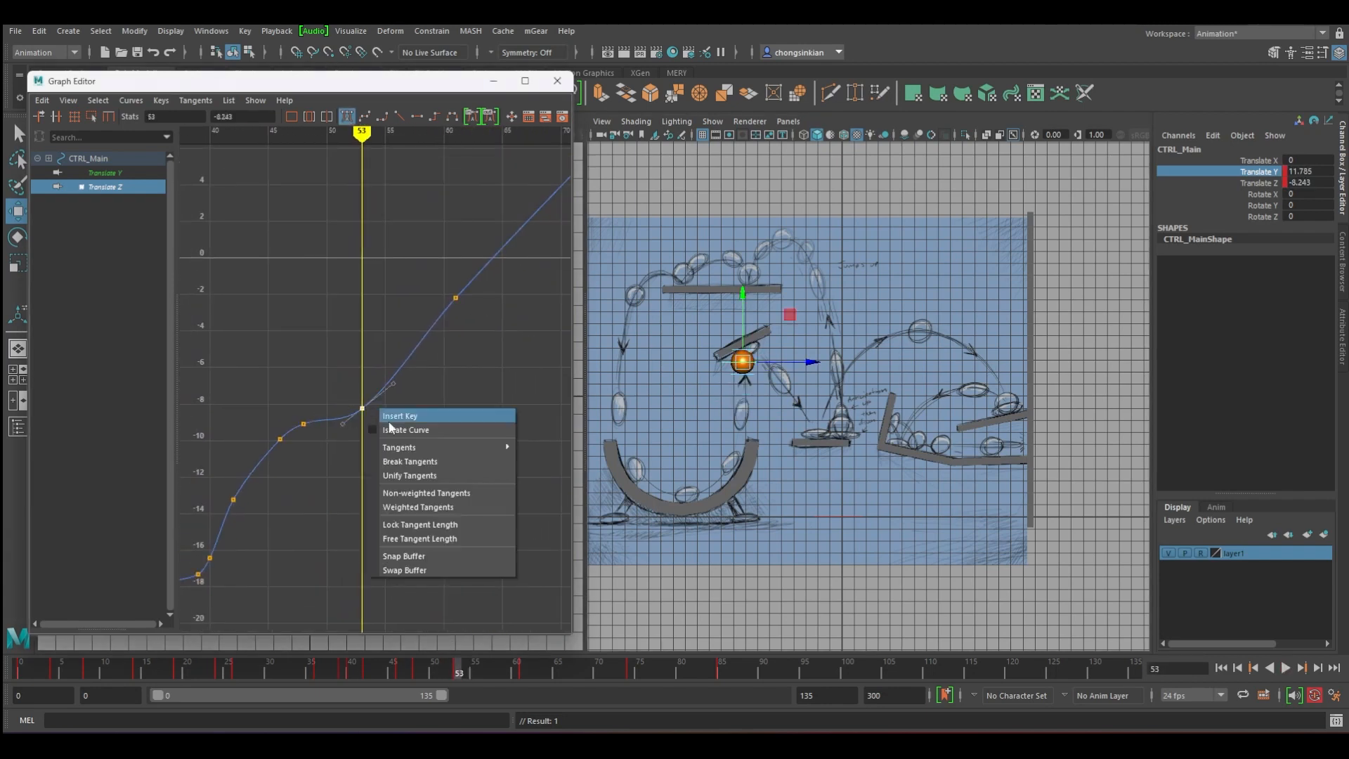
left_click(413, 460)
mouse_move(367, 137)
left_mouse_down()
mouse_move(457, 135)
mouse_move(362, 135)
left_mouse_up()
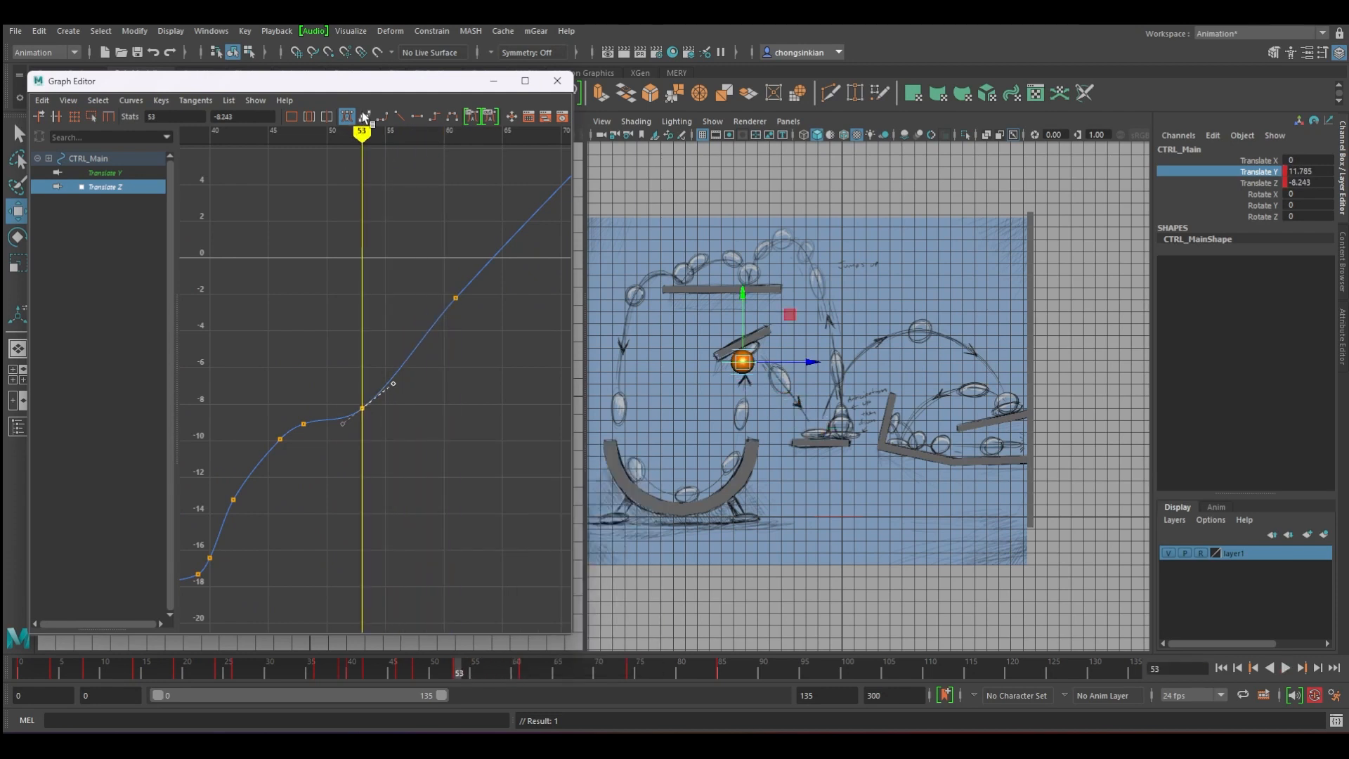
left_click(399, 116)
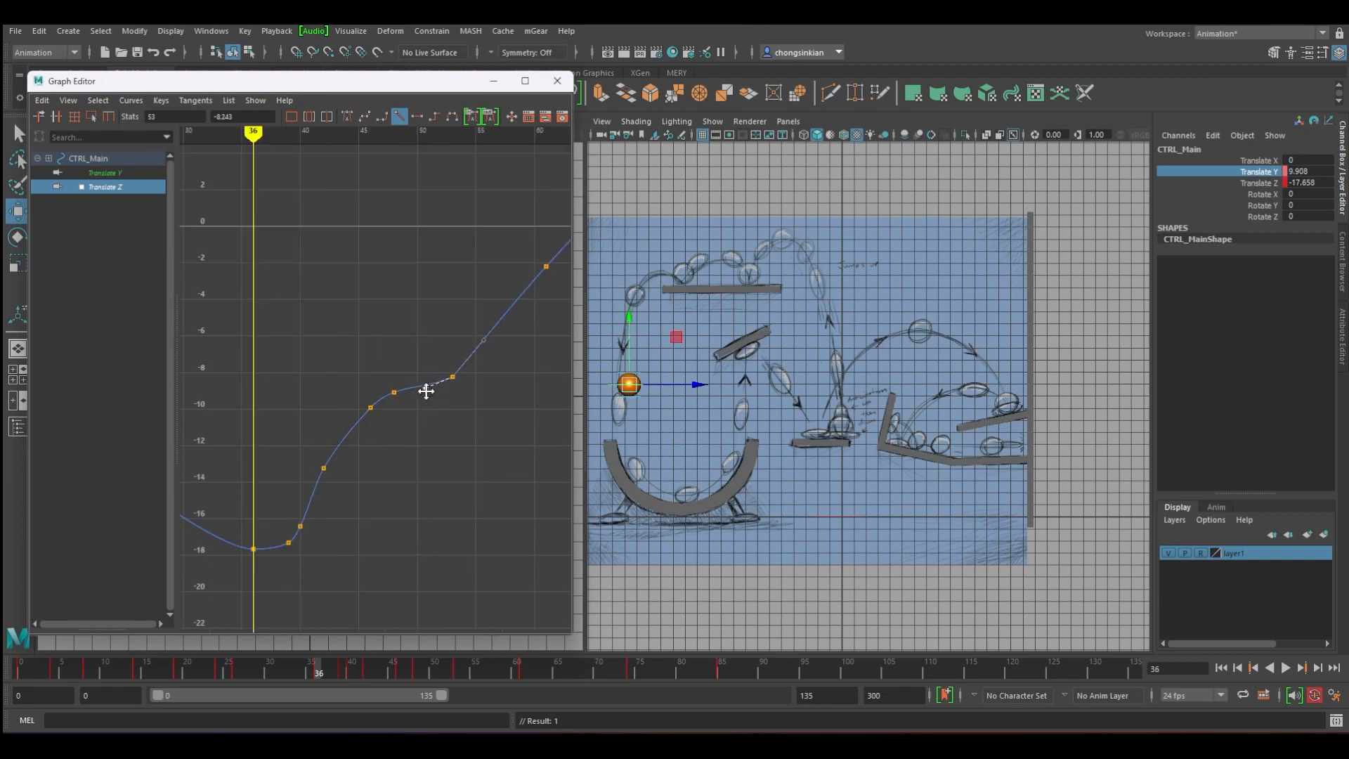
Undo the last key deletion and remove the Translate Z key at frame 61, checking the motion up to frame 85.
key("ctrl+z")
key("a")
key("alt+v")
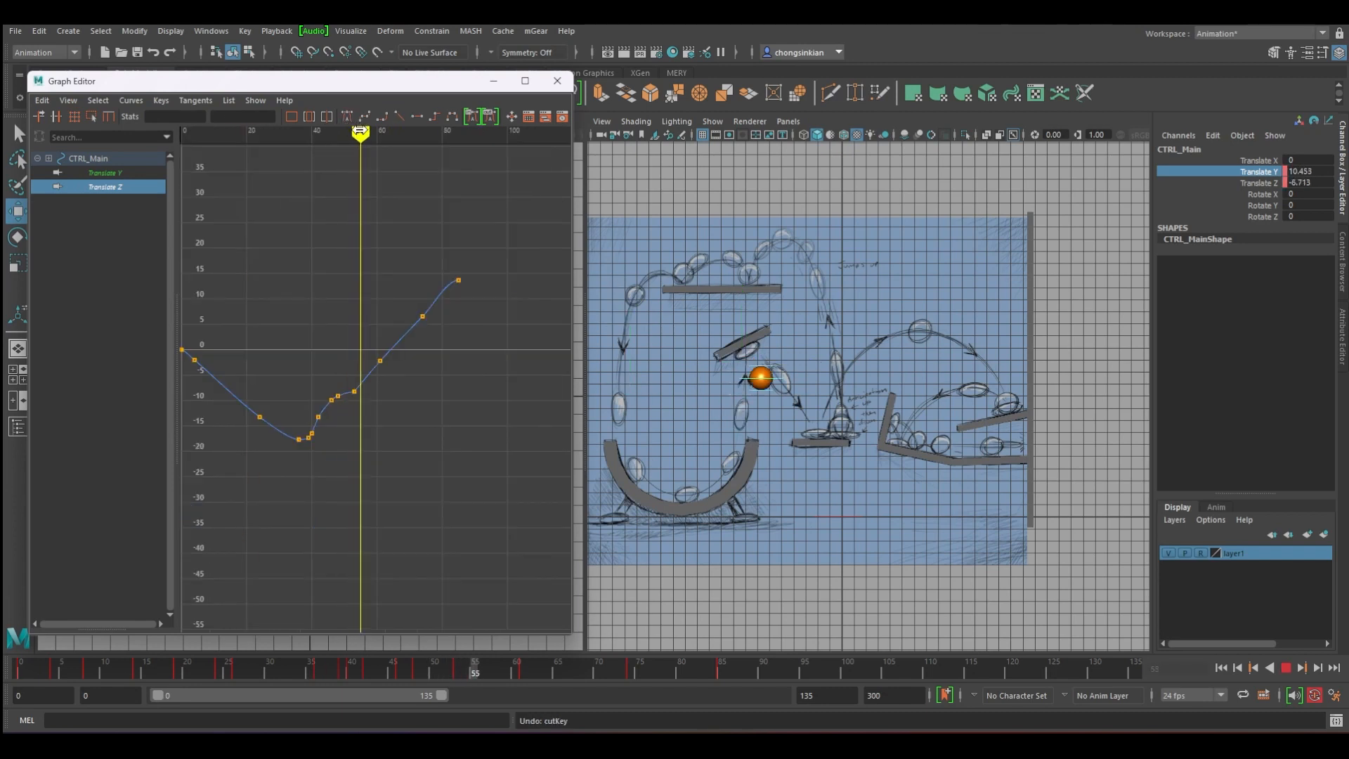
left_click_drag(386, 136, 400, 148)
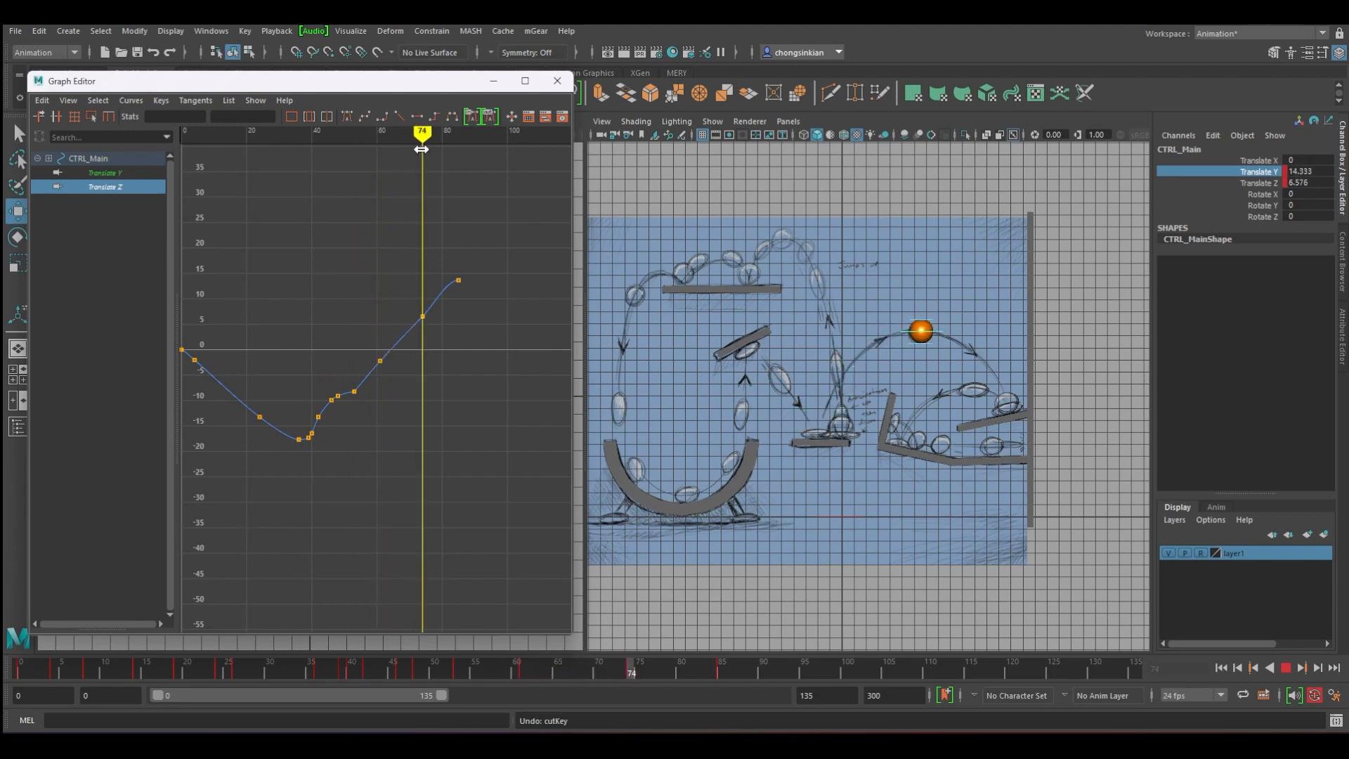
key("alt+v")
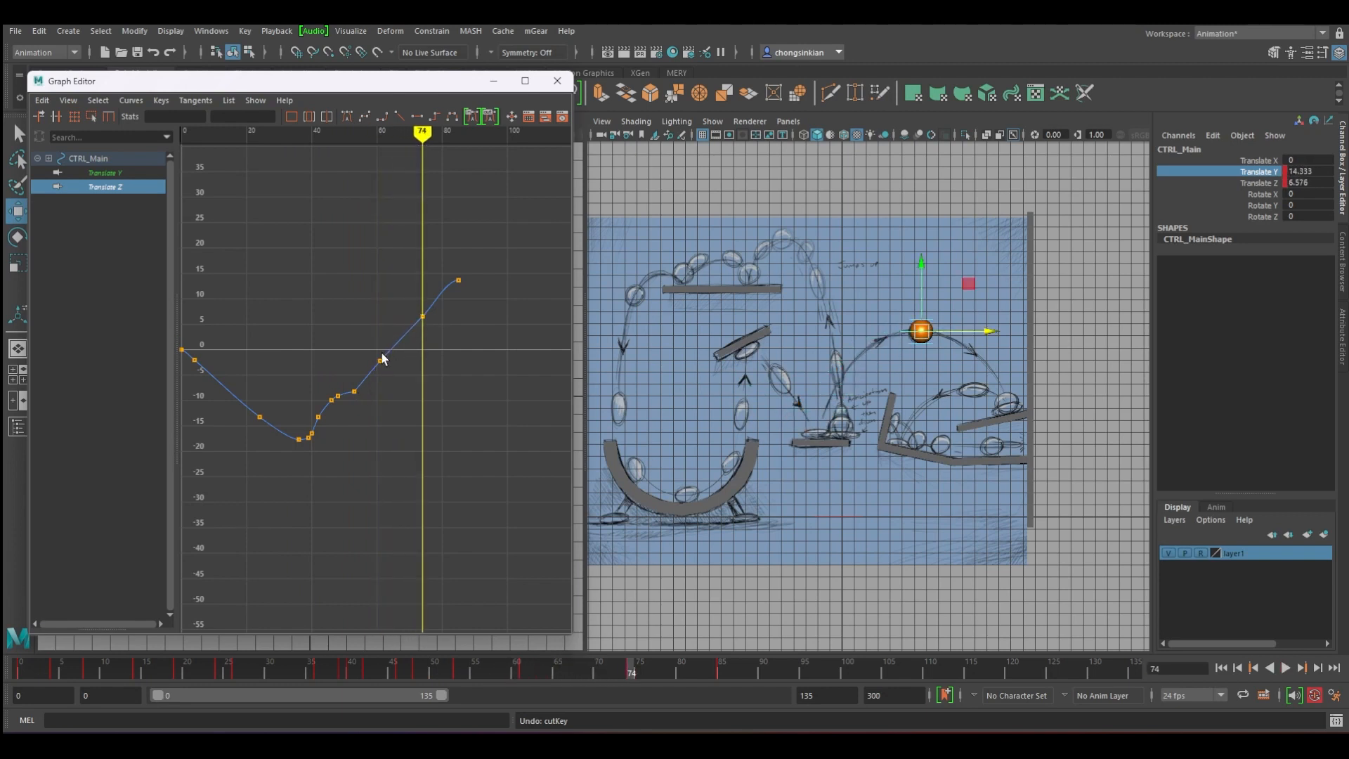
left_click_drag(374, 350, 407, 367)
key("Delete")
key("alt+v")
left_click_drag(426, 135, 457, 139)
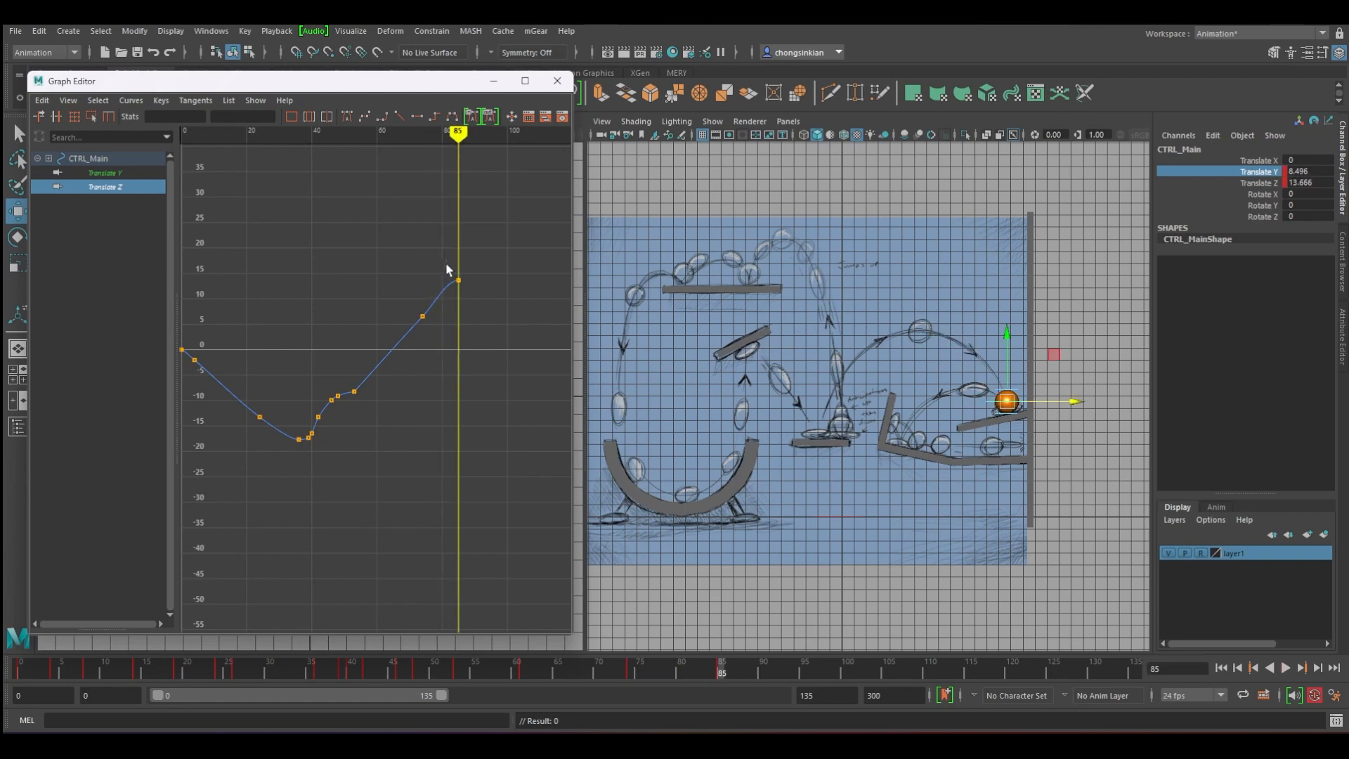
Shorten the tangent handles of the Translate Z key at frame 85 so the curve runs straighter into the landing.
left_click(458, 279)
scroll(466, 295, "up", 3)
left_click(420, 325)
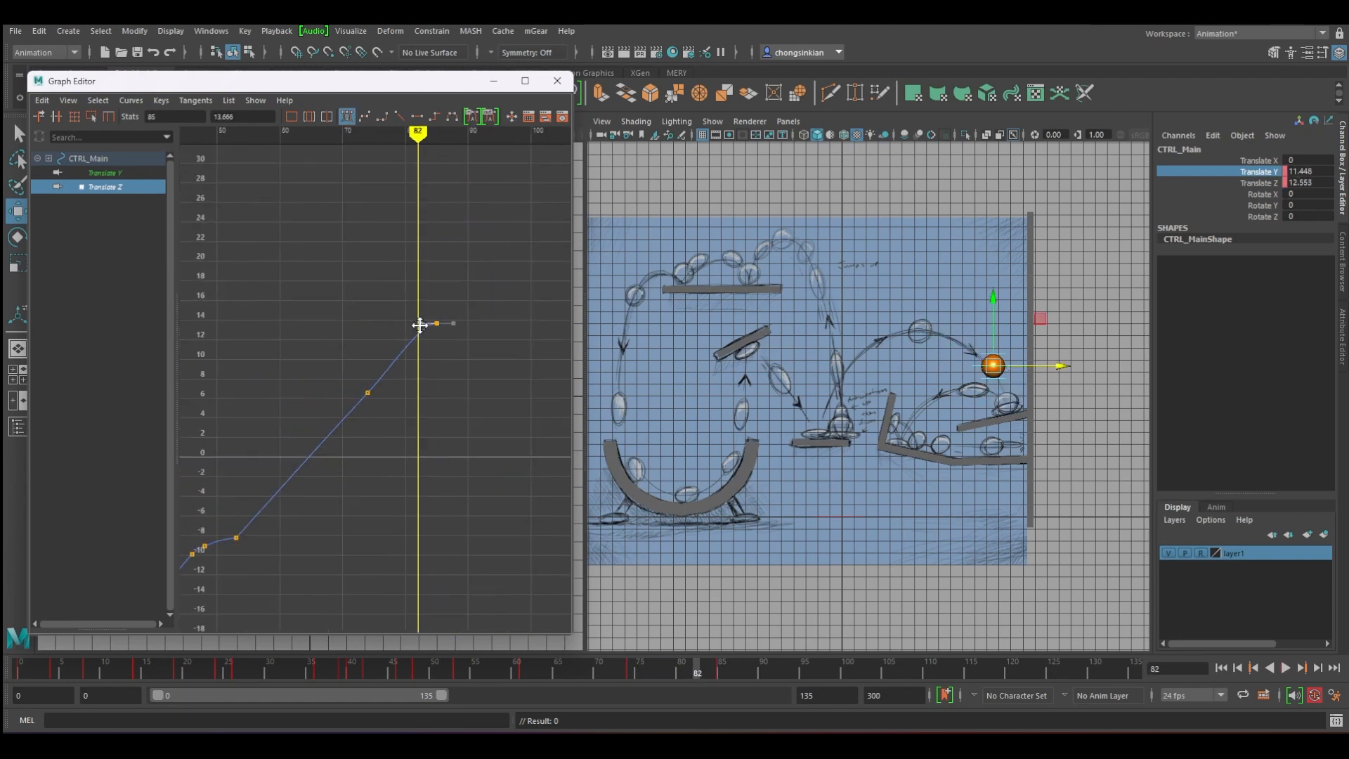
left_click_drag(419, 325, 430, 322)
key("q")
Insert a Translate Z key at frame 100 and lower it to about 4.78 so the ball travels back to the angled wall.
left_click_drag(681, 671, 796, 671)
scroll(981, 469, "up", 3)
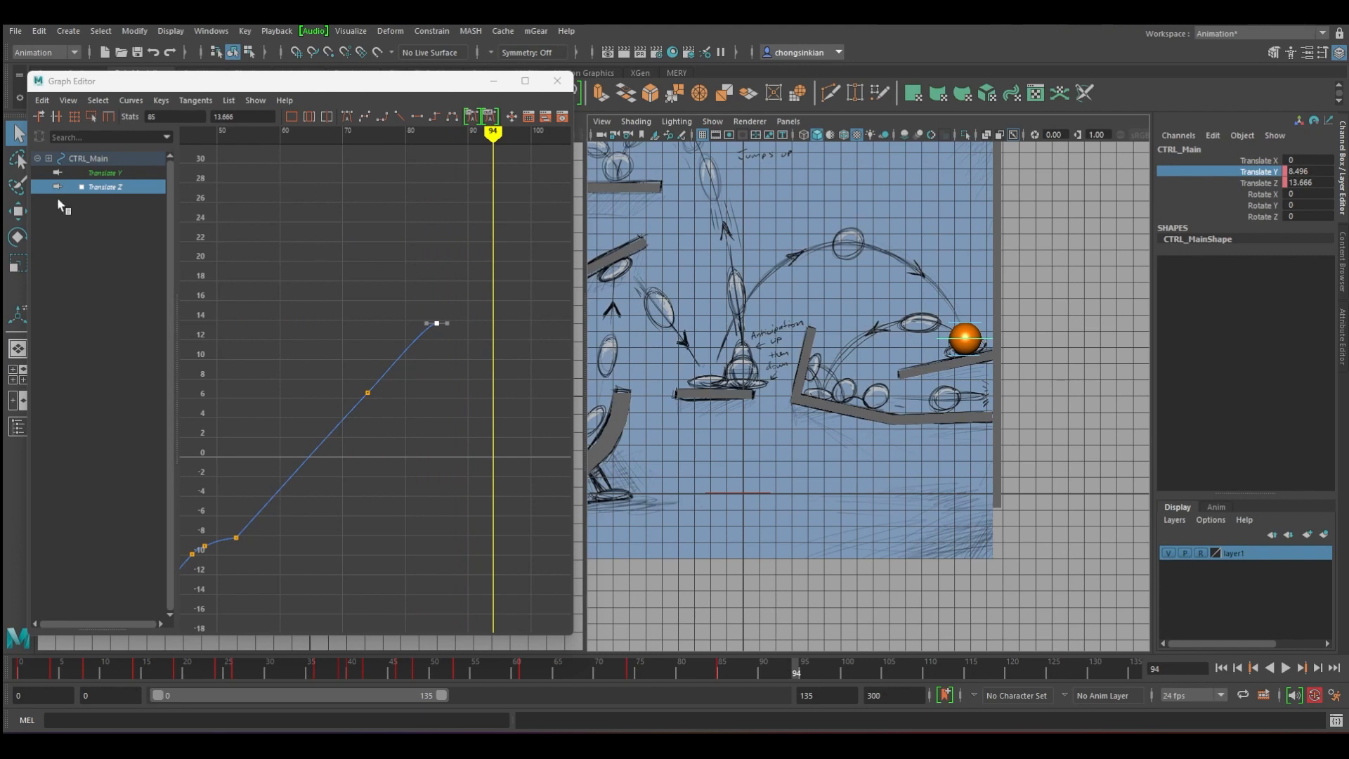
left_click_drag(676, 672, 735, 669)
right_click_drag(440, 326, 501, 383)
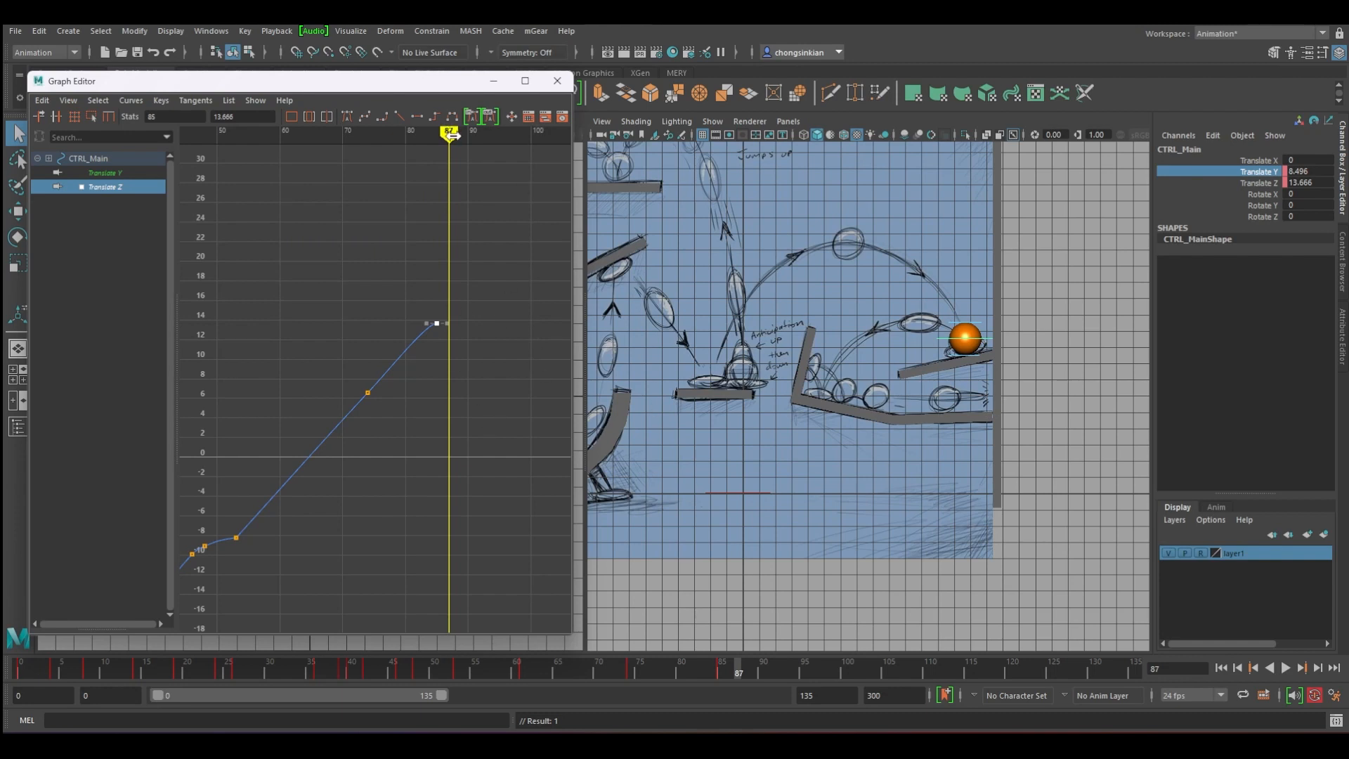
left_click_drag(449, 132, 512, 132)
middle_click_drag(466, 368, 431, 366, "alt")
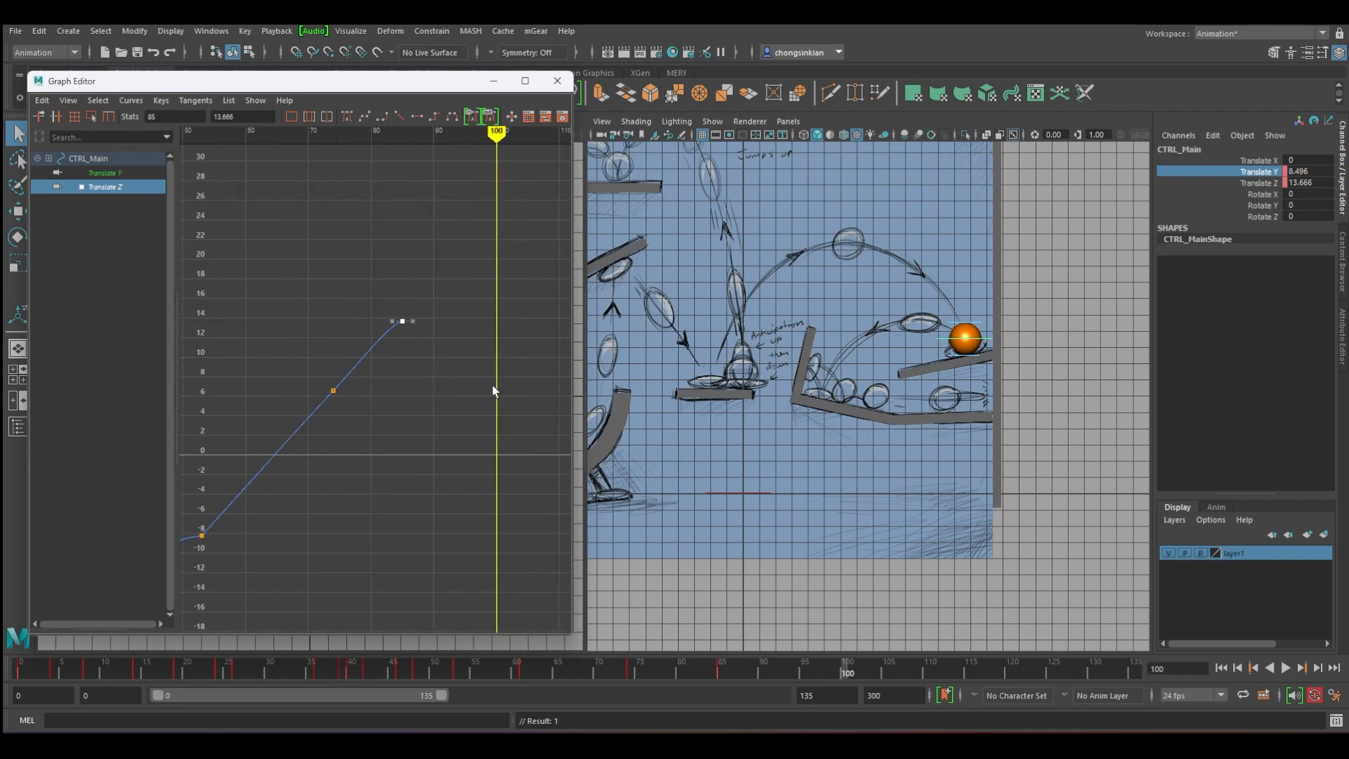
right_click(433, 359)
left_click(477, 395)
middle_click_drag(512, 347, 352, 452)
Insert a Translate Z key at frame 115 and raise it to about 14.38 so the ball returns to the far wall.
left_click(478, 132)
left_click(321, 347)
right_click(321, 348)
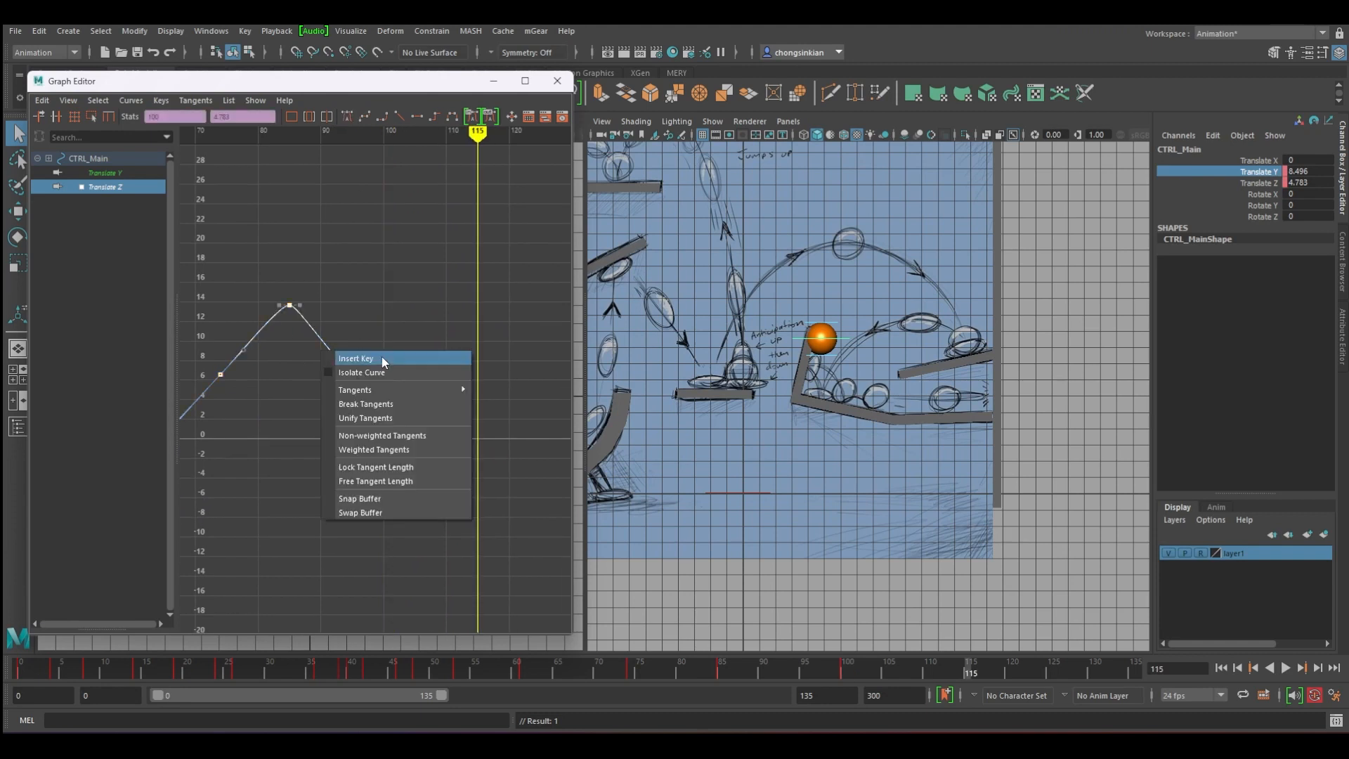
left_click(381, 358)
left_click_drag(432, 327, 483, 411)
middle_click_drag(482, 457, 961, 370)
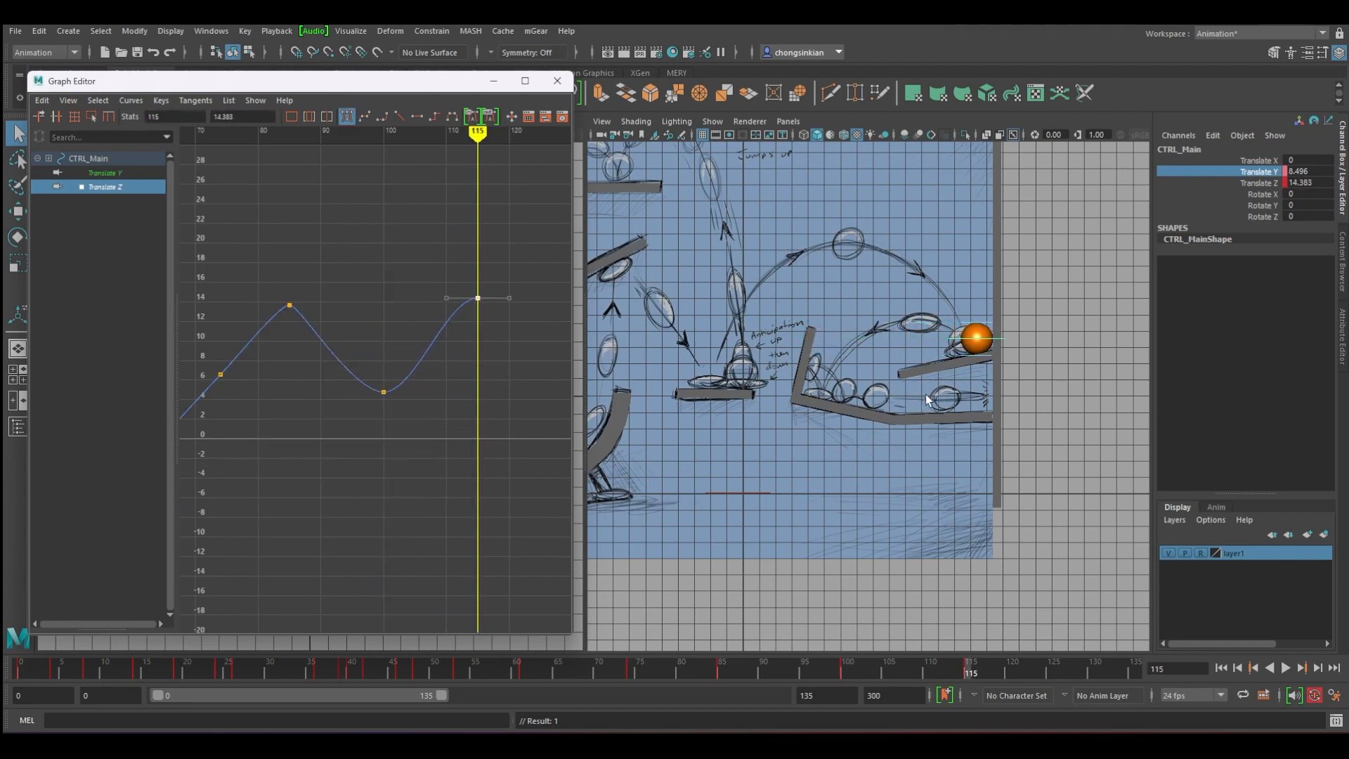
Key Translate Z at about 7.58 on frame 128 and about 9.97 on frame 141 for the diminishing back-and-forth roll.
middle_click_drag(492, 351, 427, 319, "alt")
mouse_move(415, 131)
left_mouse_down()
mouse_move(496, 132)
mouse_move(502, 175)
left_mouse_up()
key("s")
left_click_drag(465, 242, 518, 281)
middle_click_drag(517, 281, 504, 375)
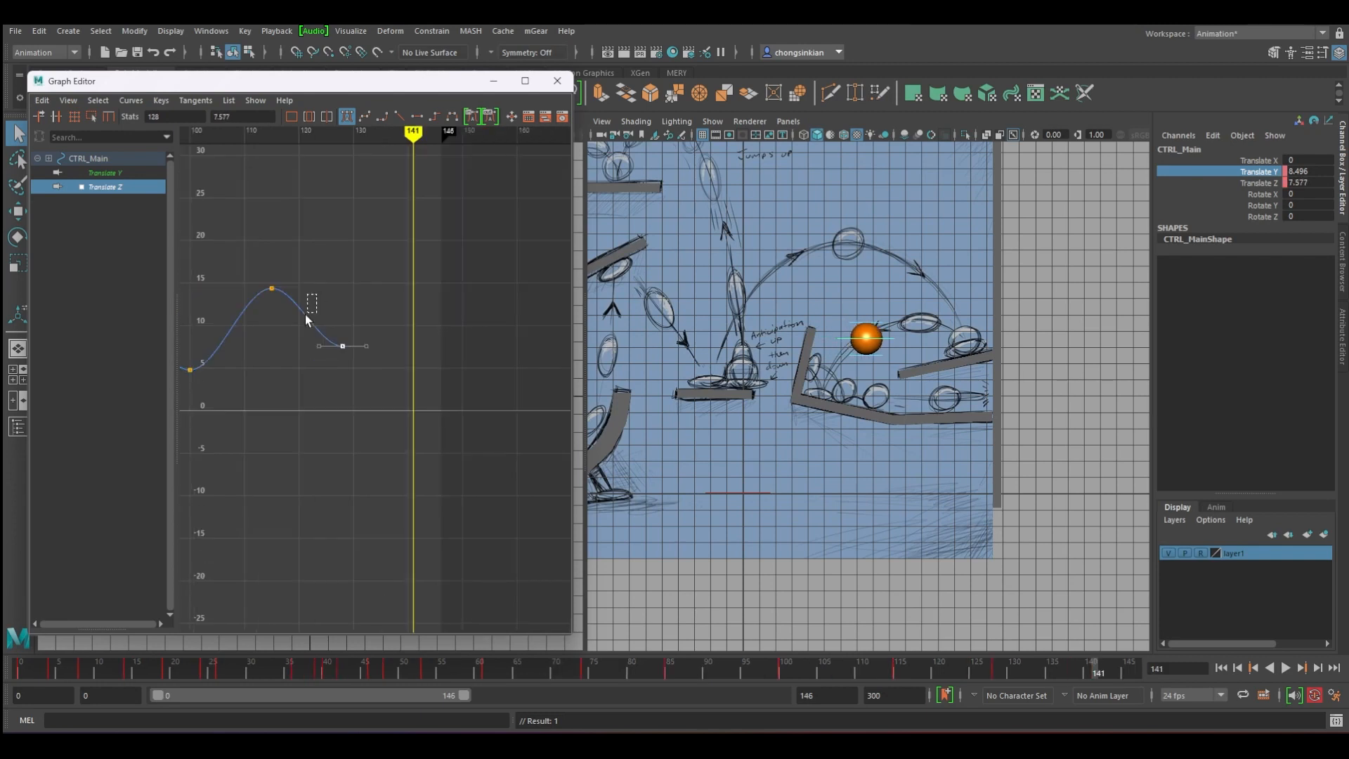
right_click_drag(302, 318, 344, 322)
left_click_drag(397, 322, 423, 377)
middle_click_drag(423, 376, 420, 362, "shift")
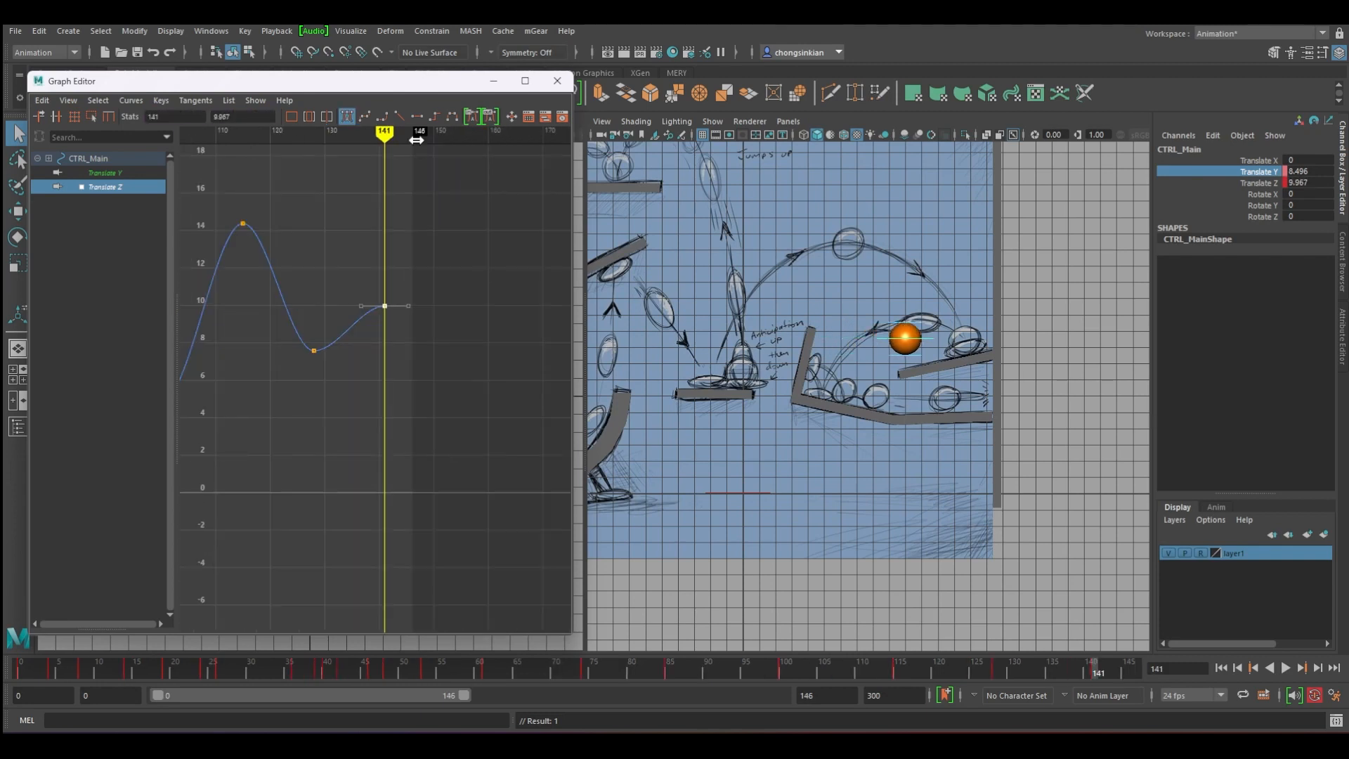
Extend the playback range to frame 161 and key Translate Z at about 8.92 on frame 153.
left_click_drag(416, 140, 498, 139)
left_click(449, 137)
left_click(348, 328)
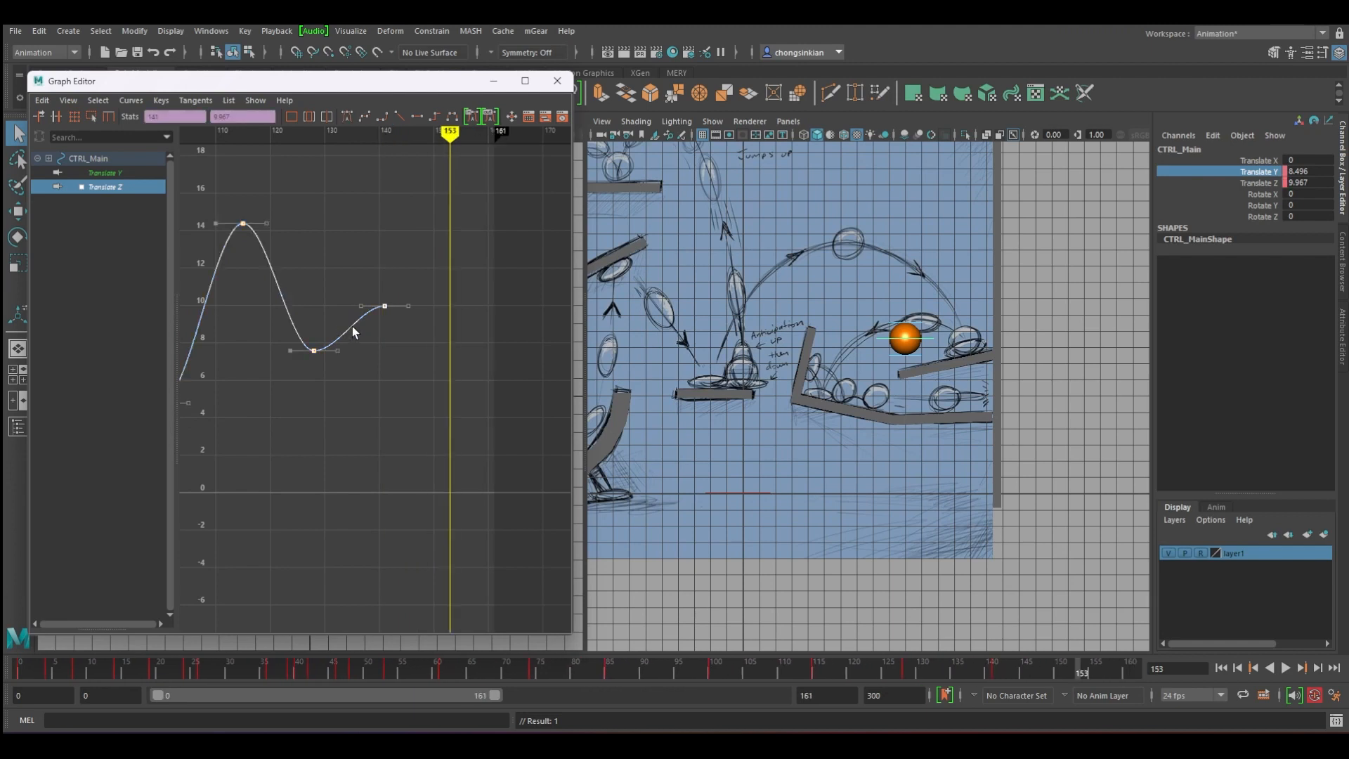
right_click(353, 327)
left_click(391, 337)
middle_click_drag(460, 320, 459, 335, "shift")
Insert a final Translate Z key at frame 160 and raise it slightly to about 9.07 so the roll settles.
left_click(412, 309)
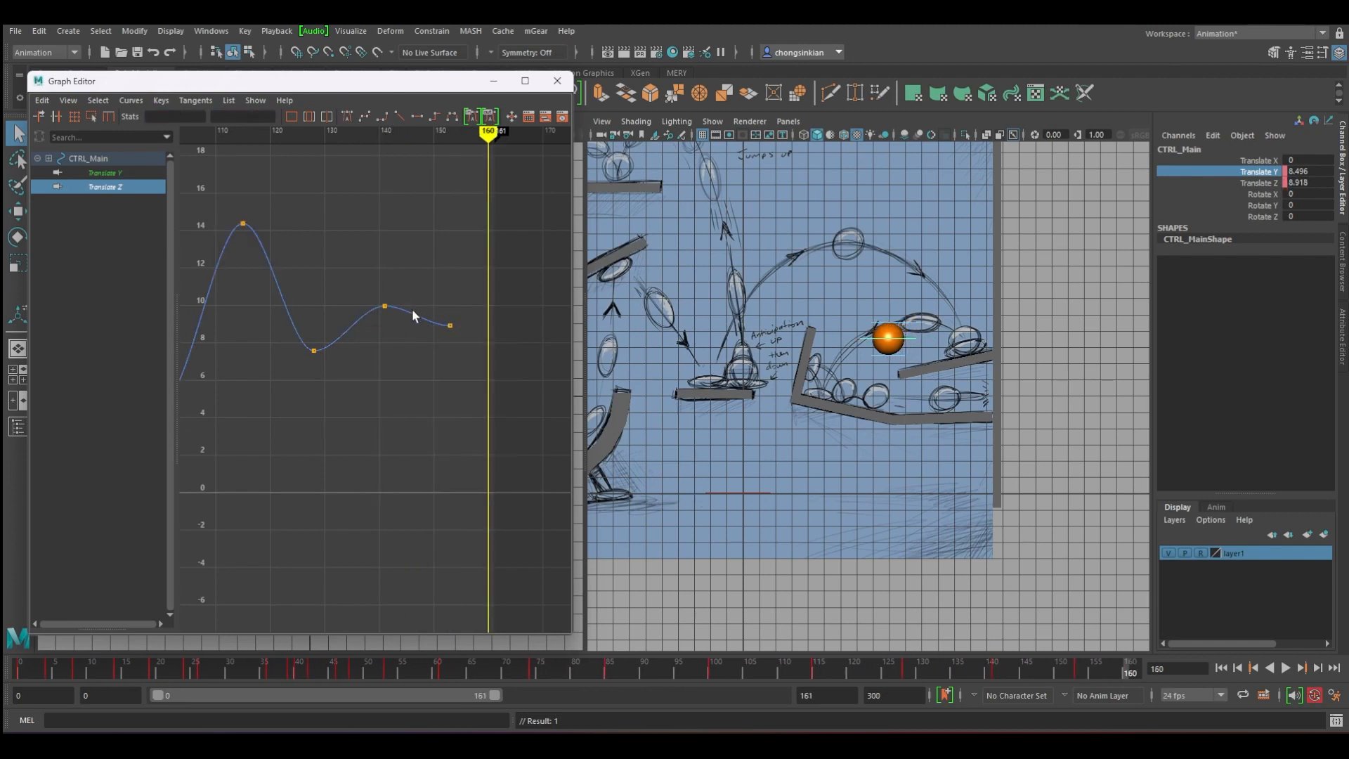
right_click(412, 310)
left_click_drag(412, 298, 411, 322)
right_click(410, 314)
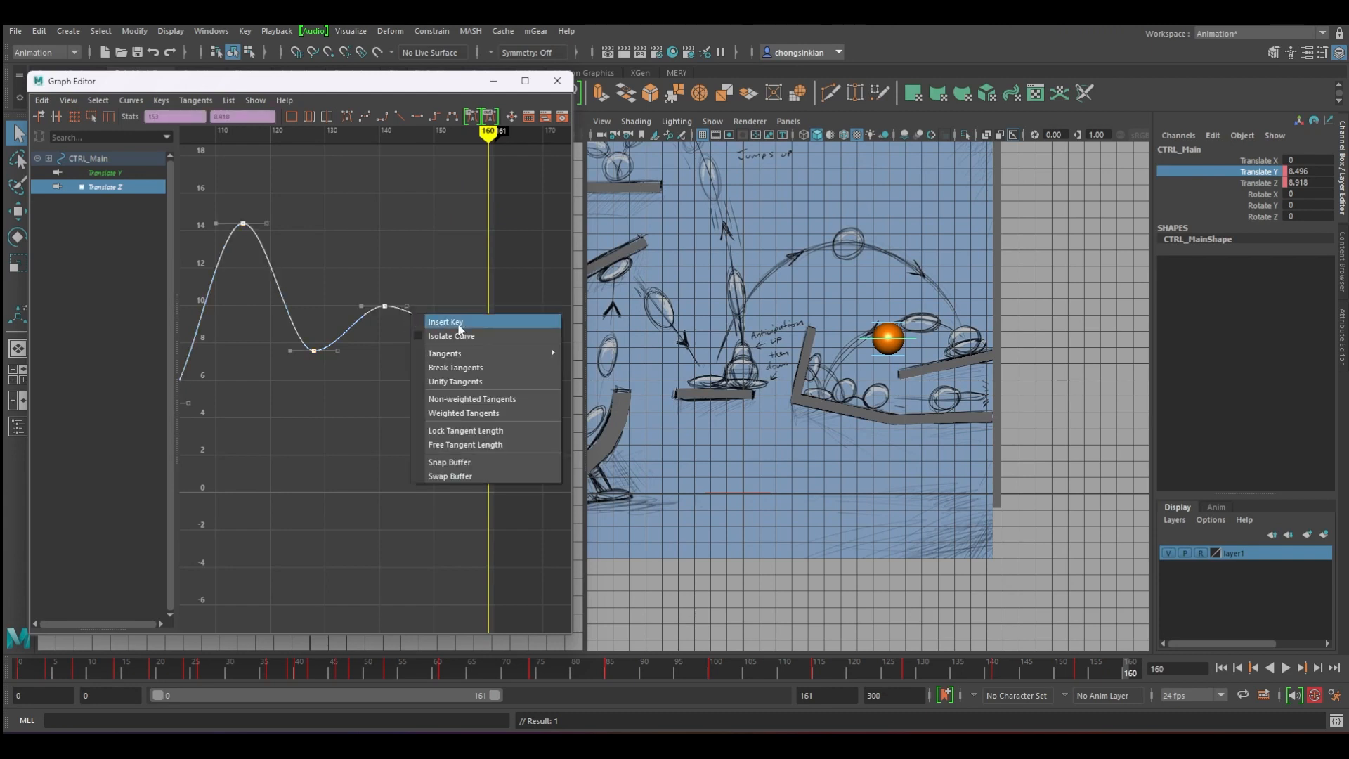
left_click(444, 322)
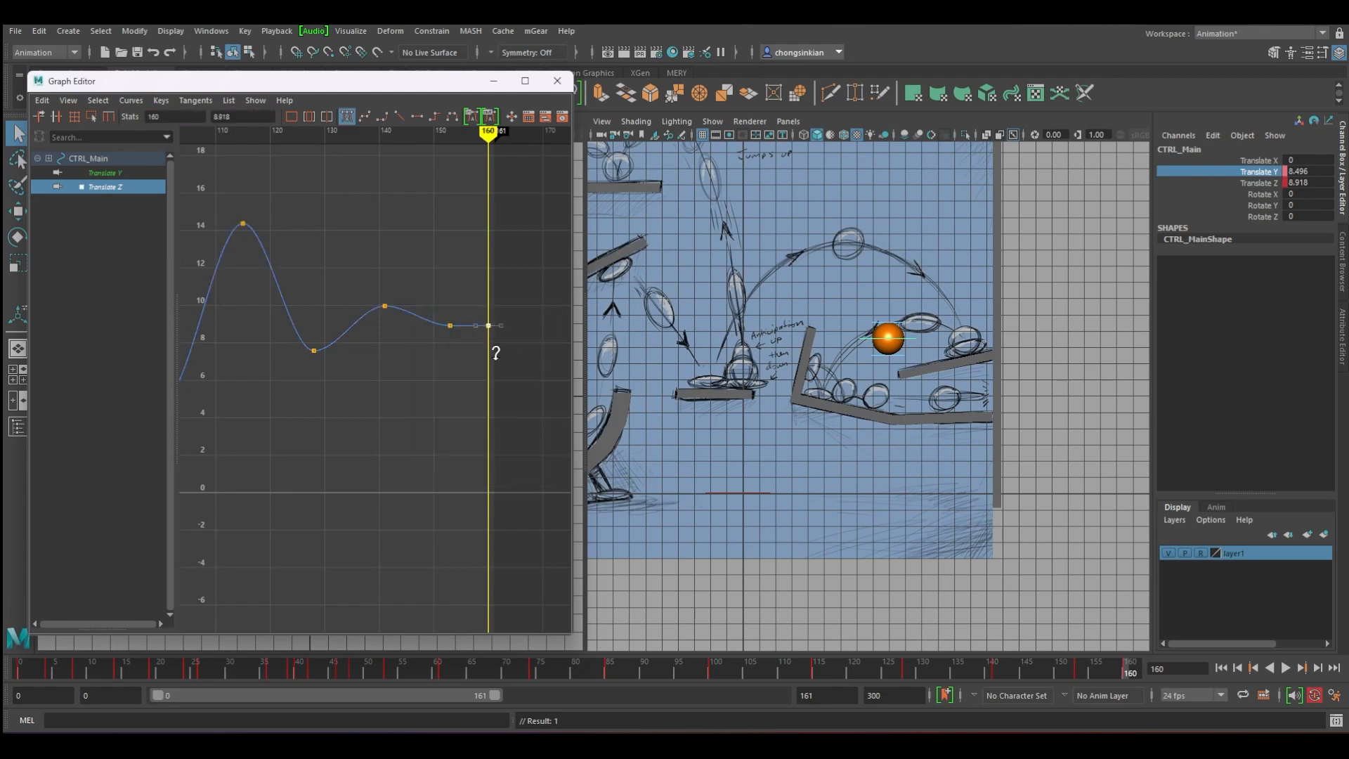
middle_click_drag(495, 352, 496, 355, "shift")
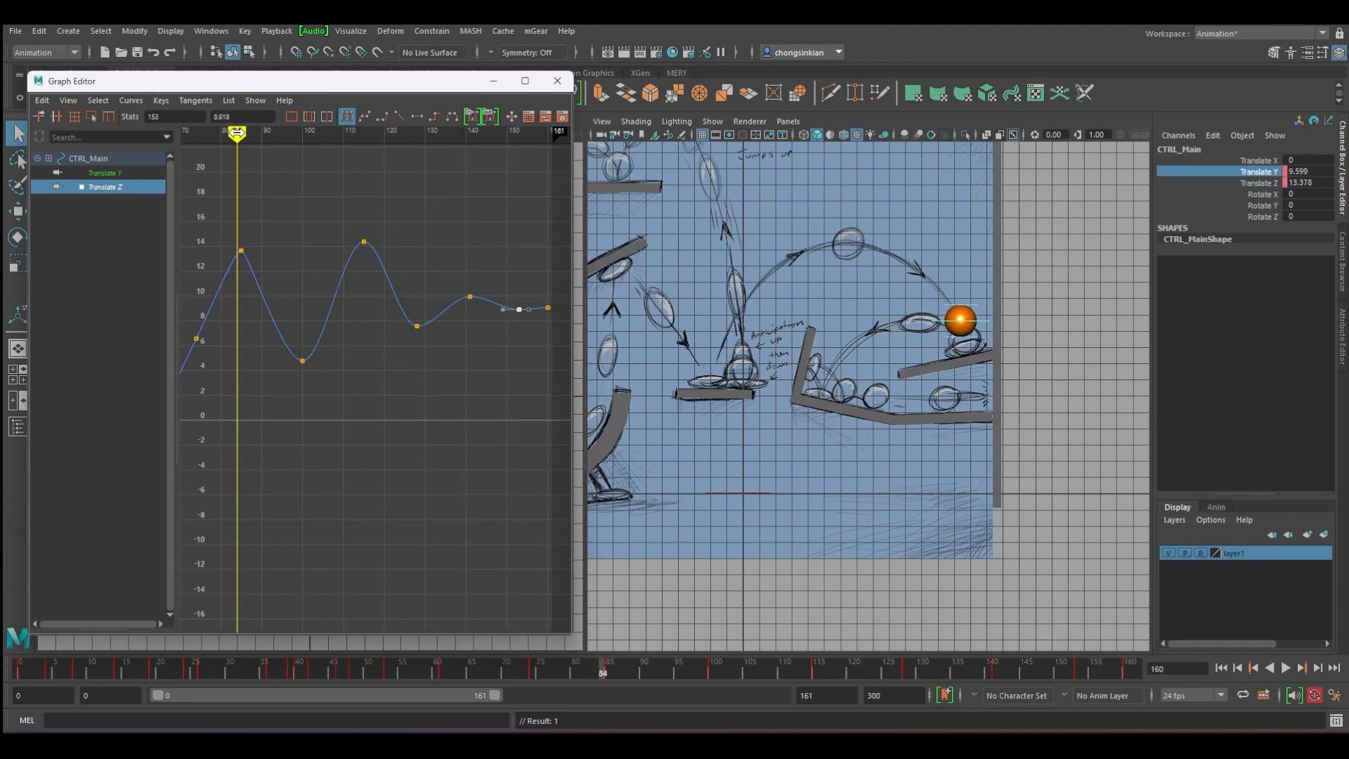
Break the tangents of the Translate Z key at frame 100 and steepen both sides into a sharp wall bounce.
left_click_drag(235, 133, 306, 135)
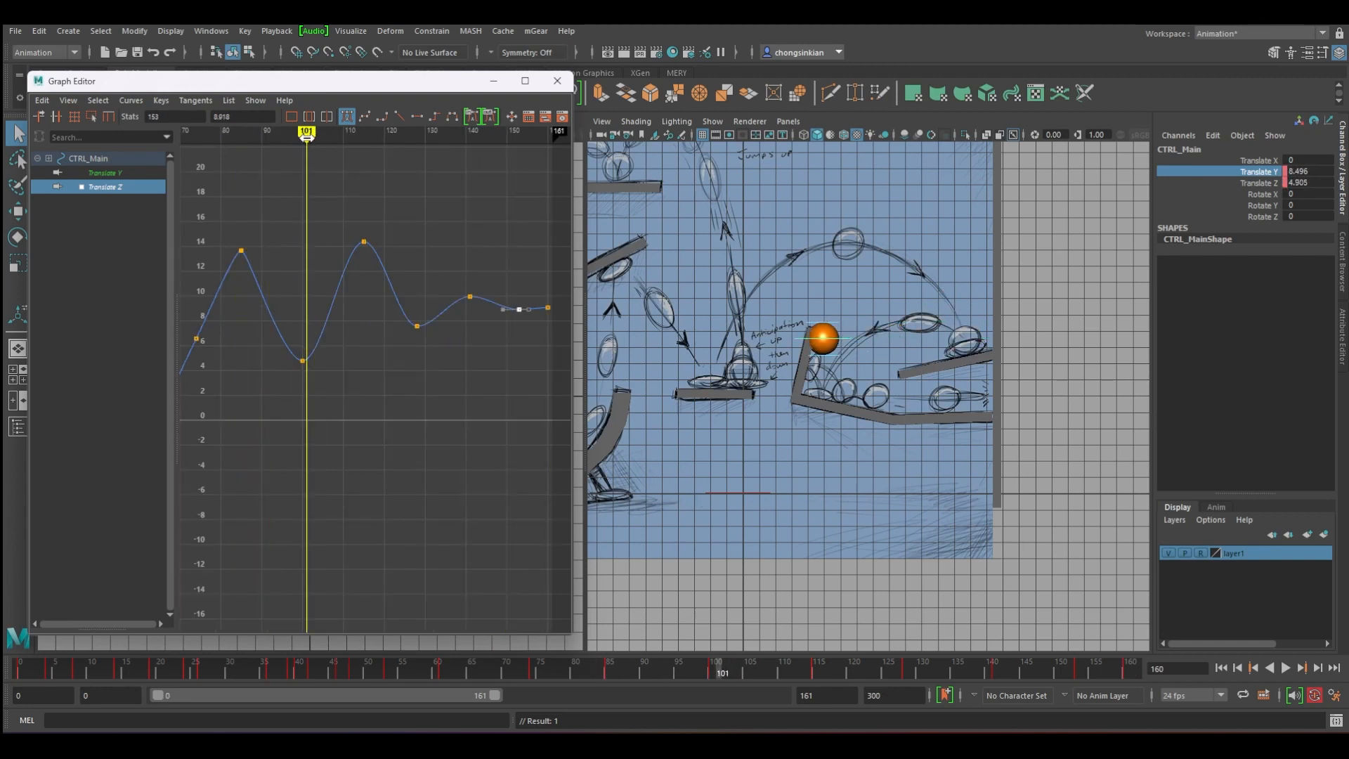
right_click(304, 359)
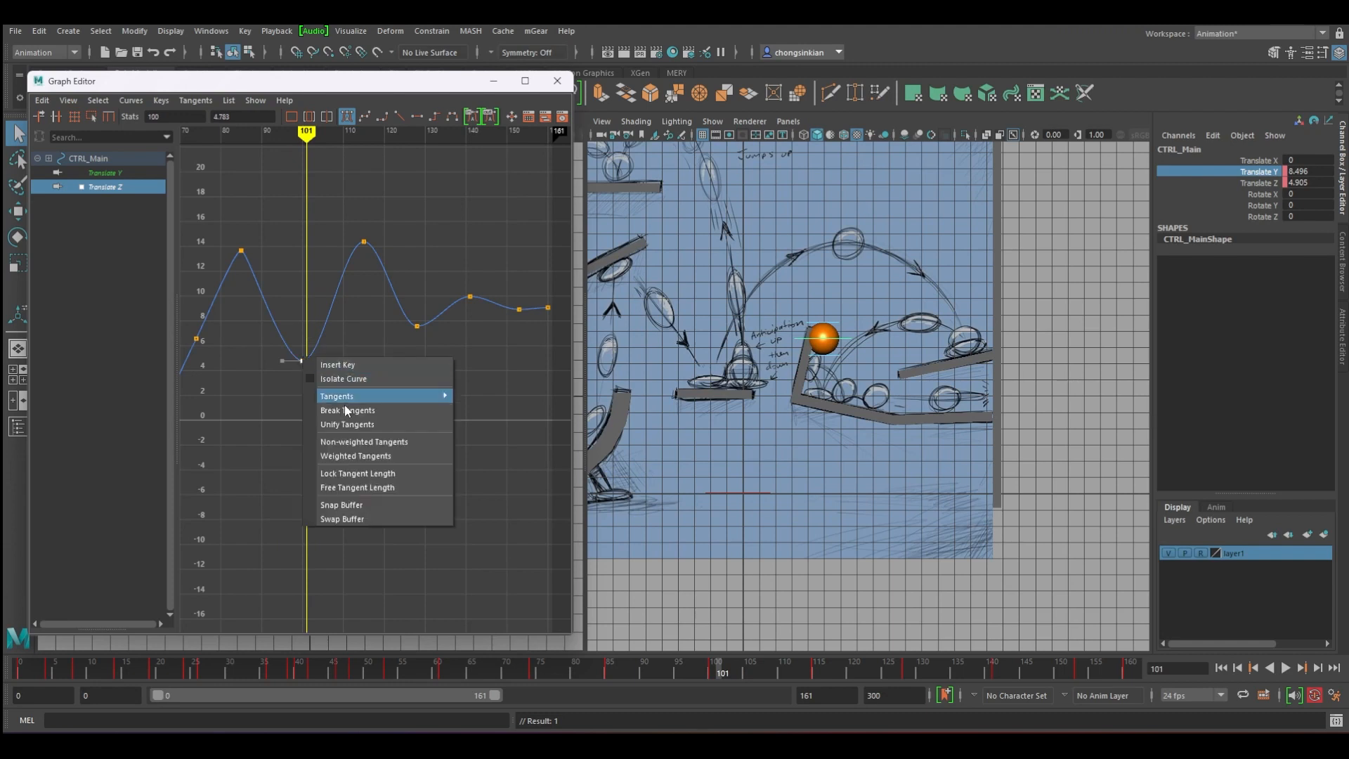
left_click(365, 414)
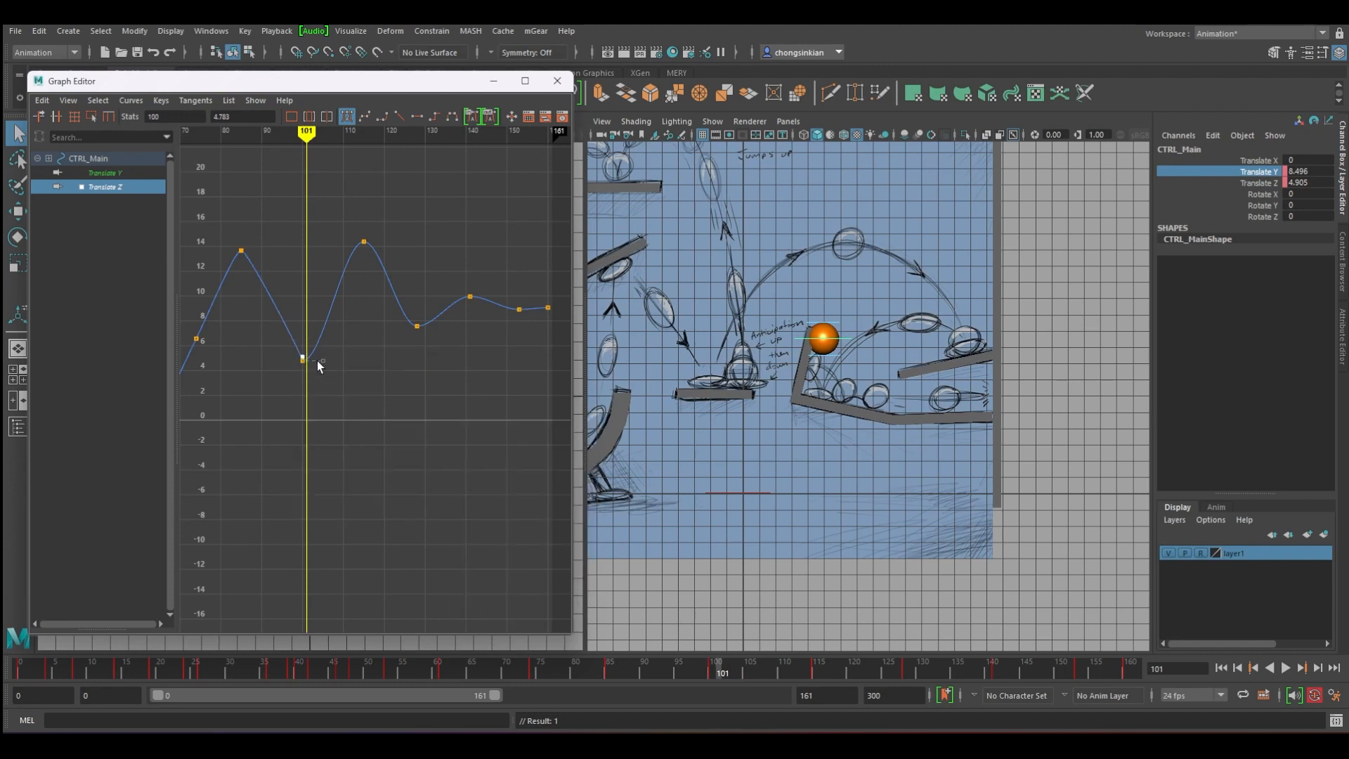
middle_click_drag(300, 358, 304, 361)
left_click_drag(339, 372, 339, 373)
middle_click_drag(326, 363, 306, 364)
key("alt+v")
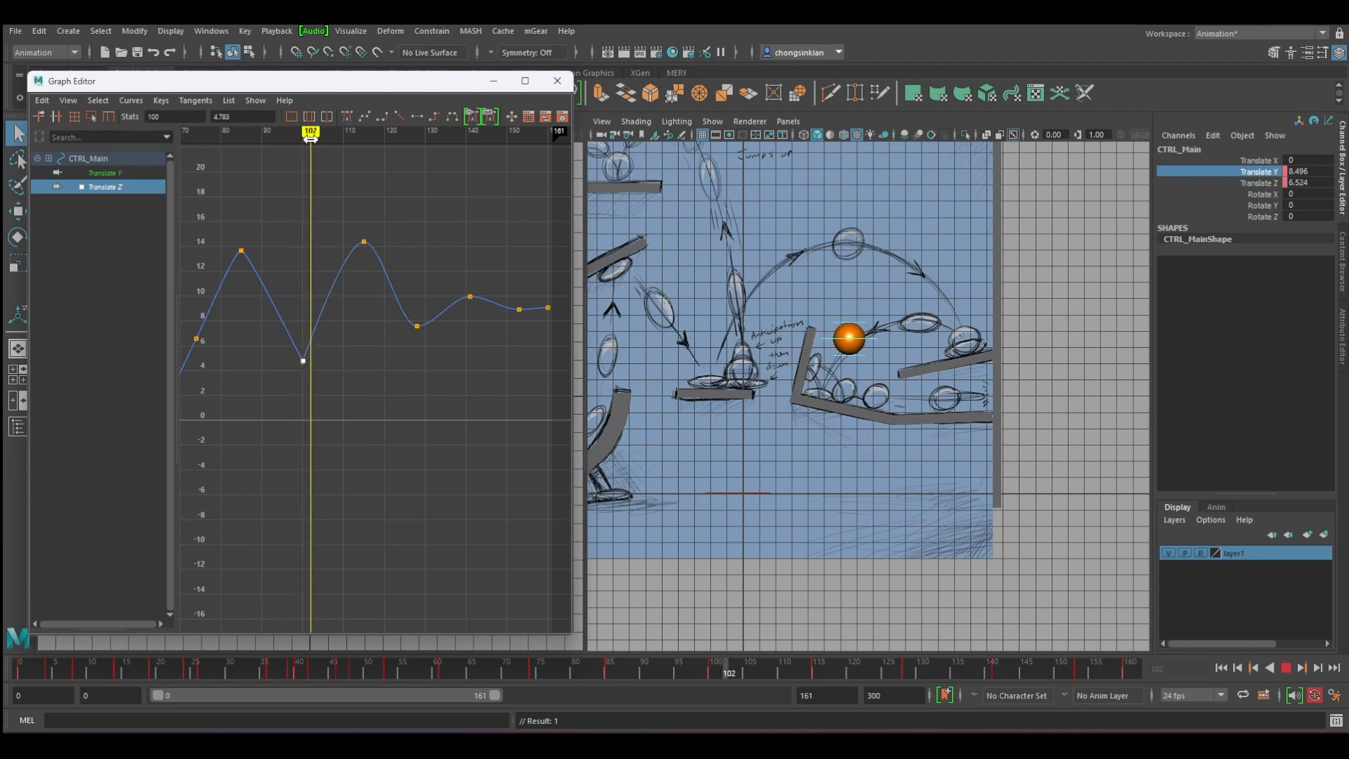
left_click_drag(297, 135, 379, 143)
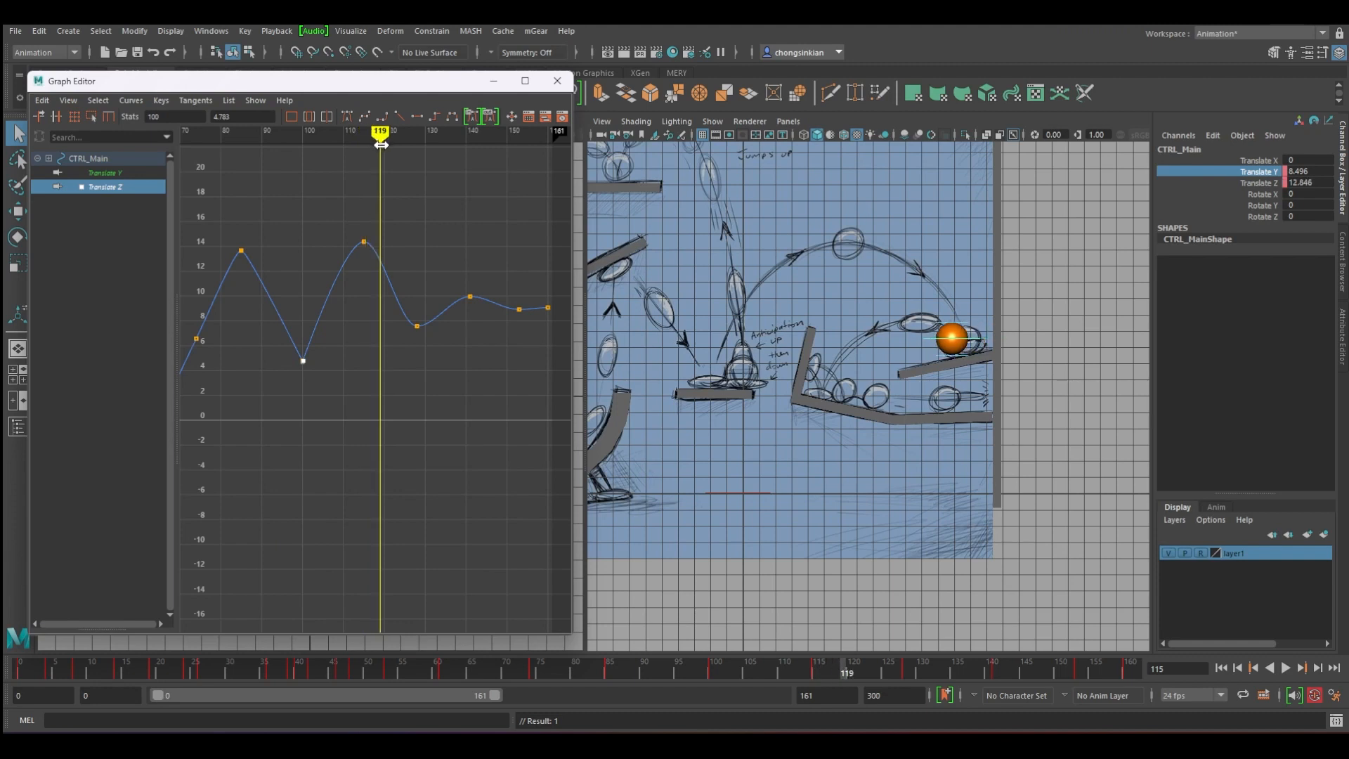
Break the tangents of the Translate Z key at frame 115 and reshape its outgoing side for a faster rebound.
left_click_drag(344, 209, 393, 258)
right_click(382, 243)
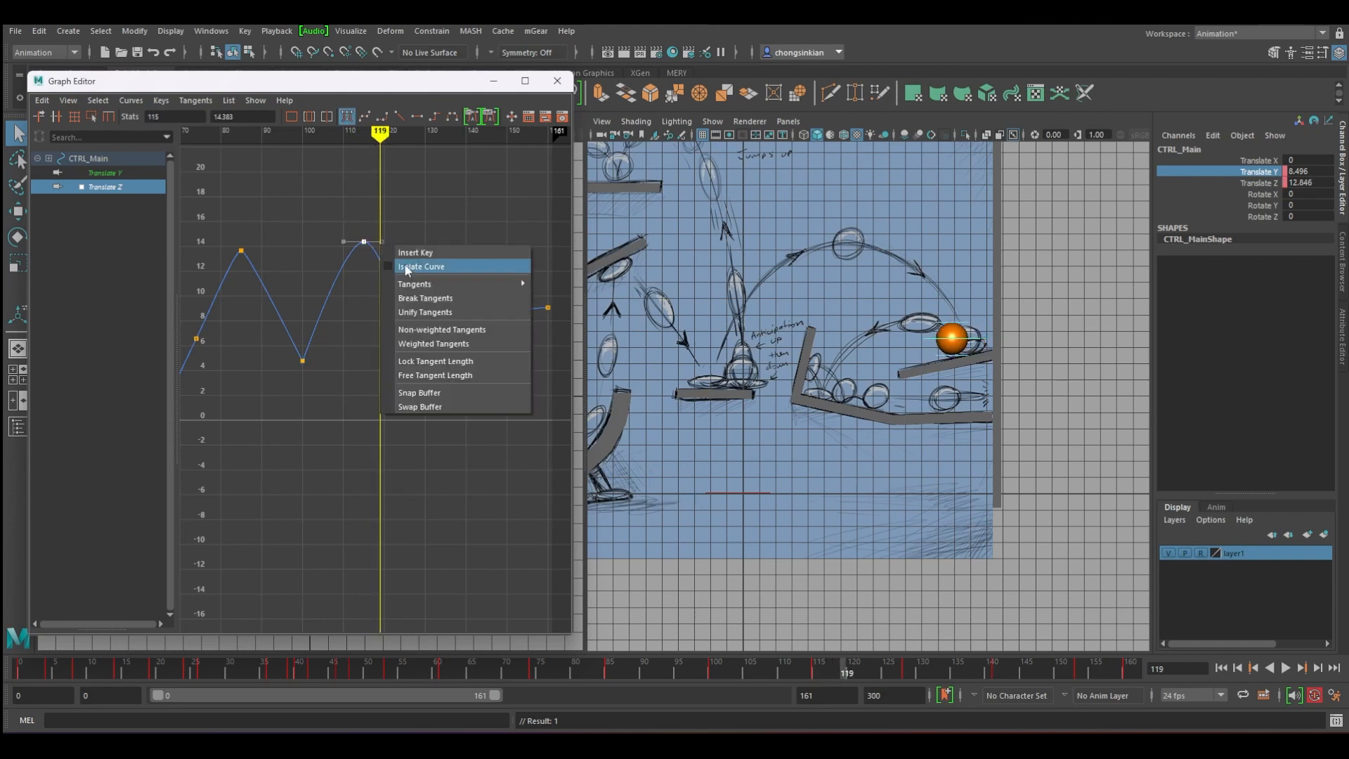
left_click(446, 299)
middle_click_drag(394, 251, 393, 283)
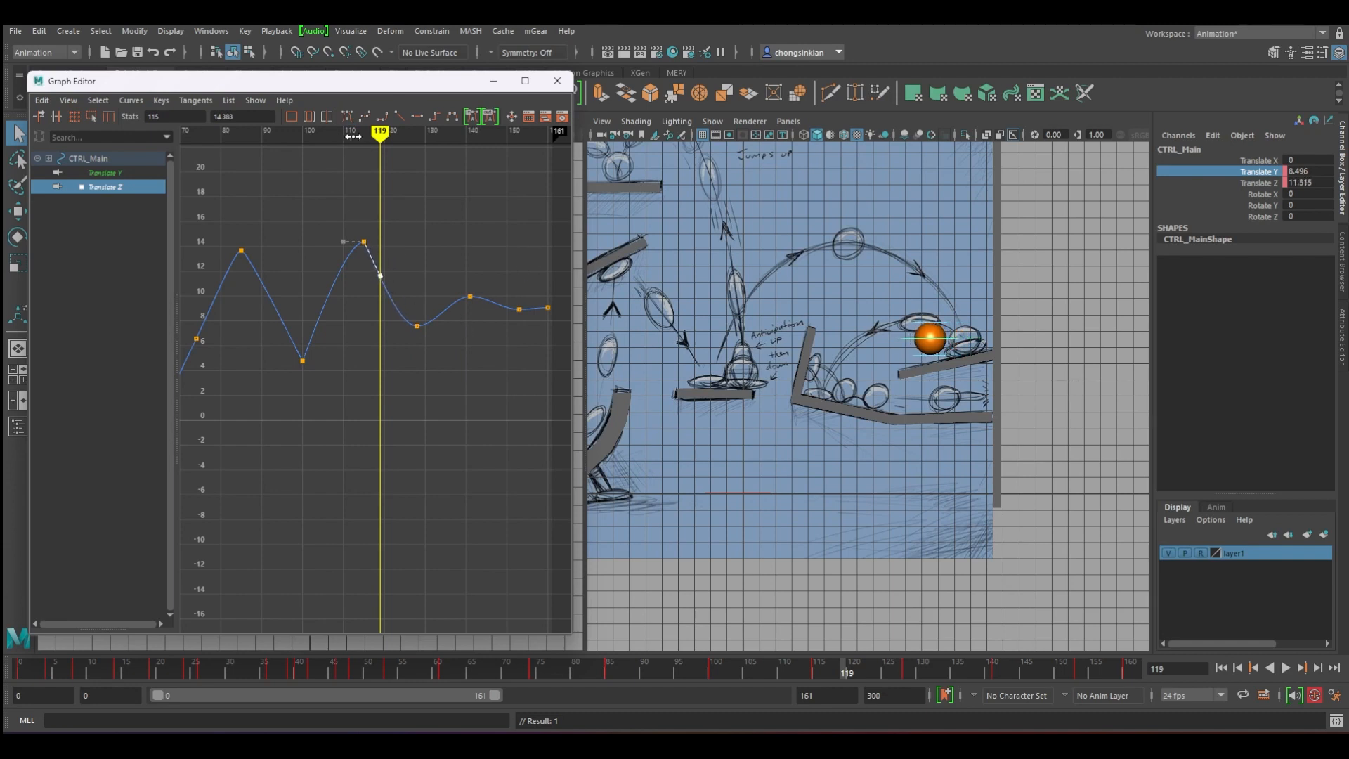
left_click_drag(379, 141, 352, 154)
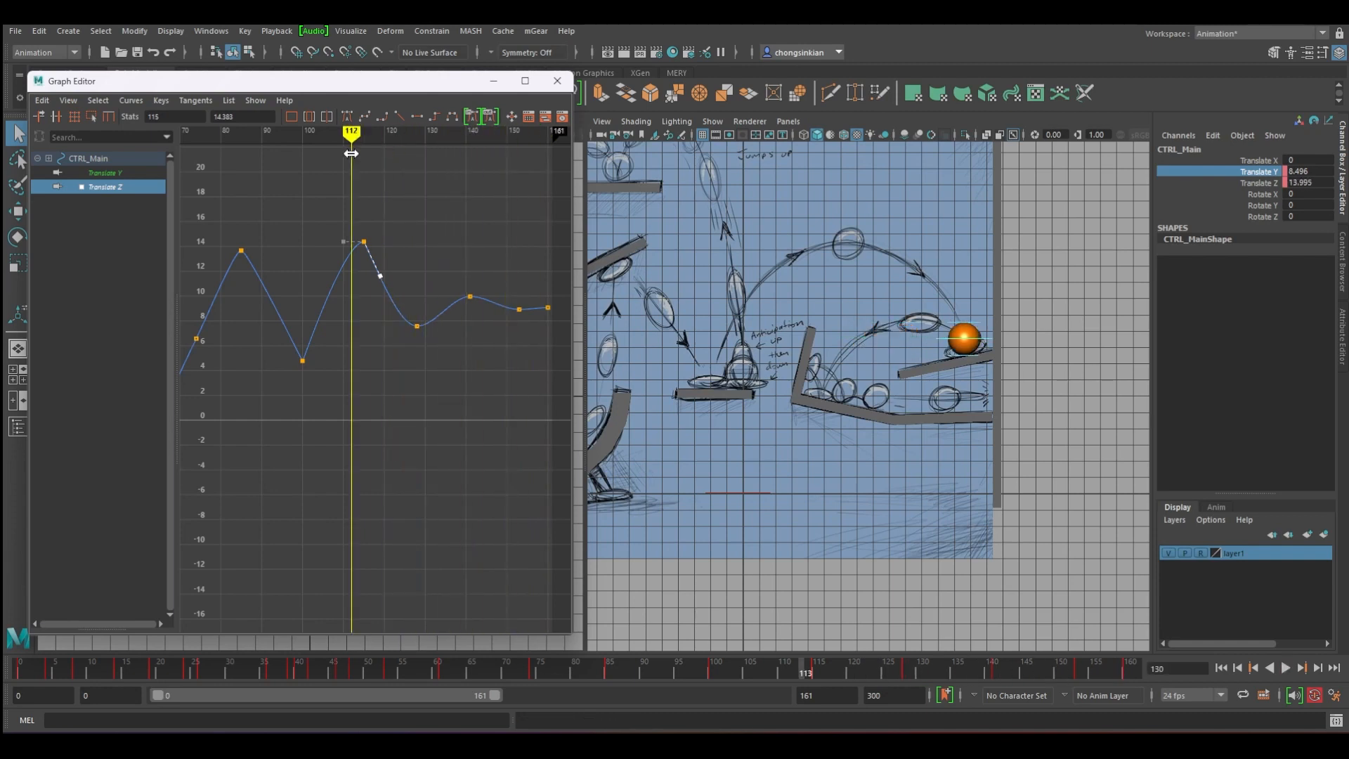
key("alt+v")
middle_click_drag(383, 293, 349, 280)
Extend the playback range to frame 201 and shift the last four Translate Z keys about 8 frames later.
left_click_drag(349, 282, 547, 386)
scroll(417, 193, "down", 3)
left_click_drag(398, 135, 476, 141)
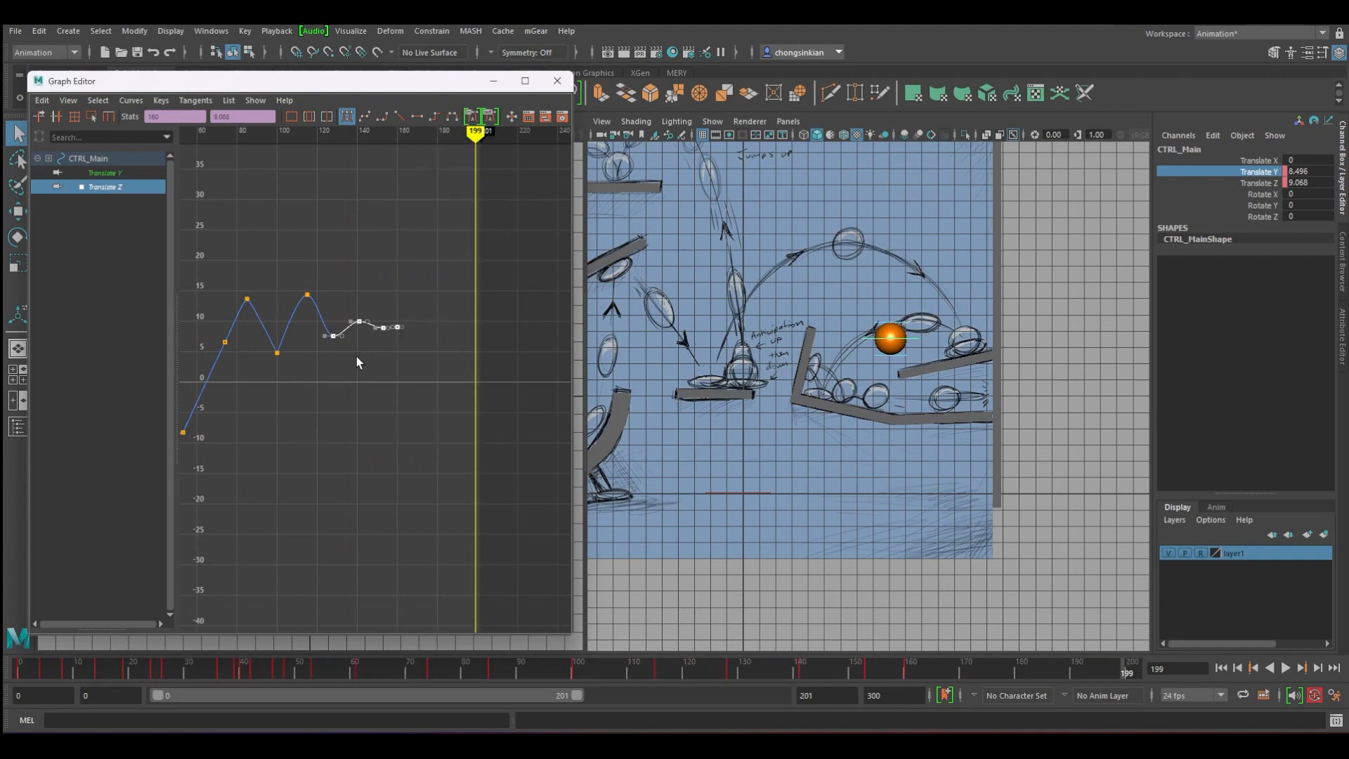
middle_click_drag(356, 356, 371, 350, "shift")
scroll(275, 359, "up", 3)
key("alt+v")
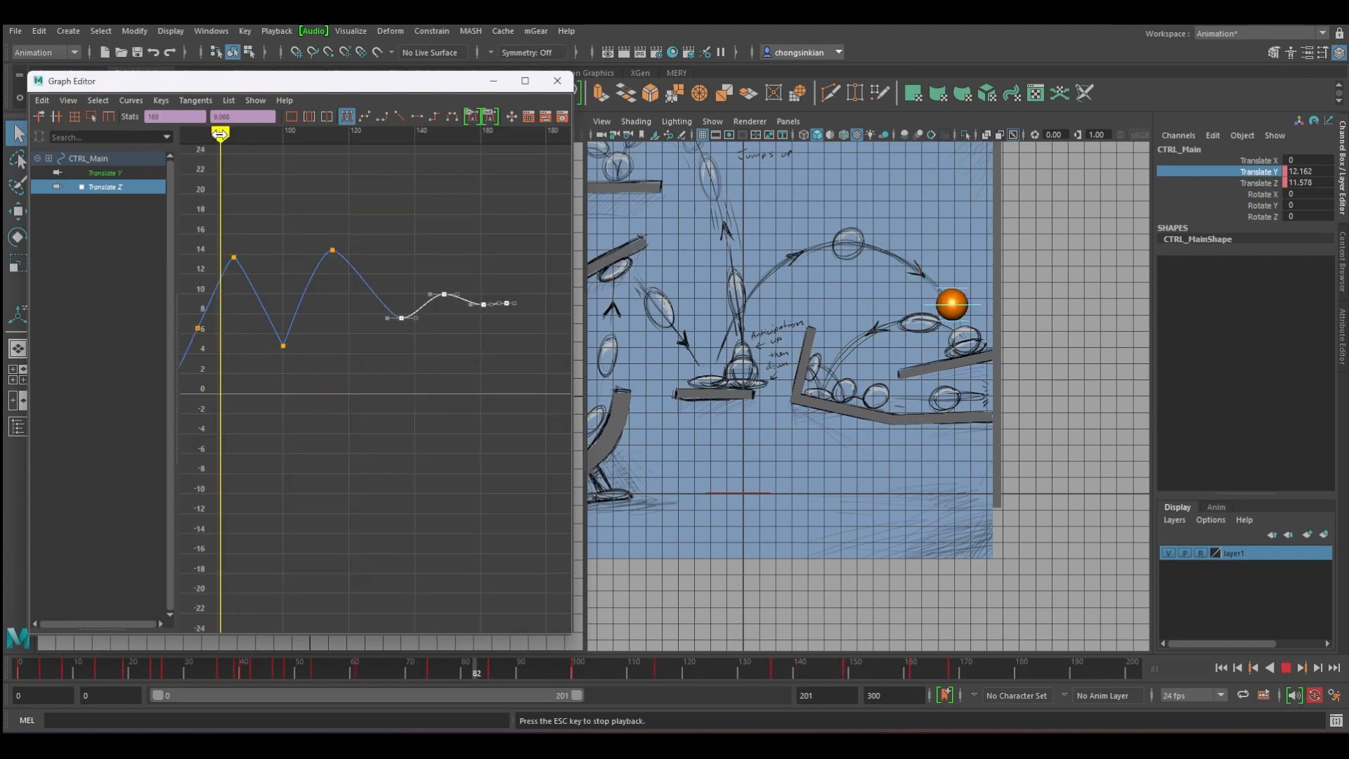
left_click_drag(220, 135, 283, 134)
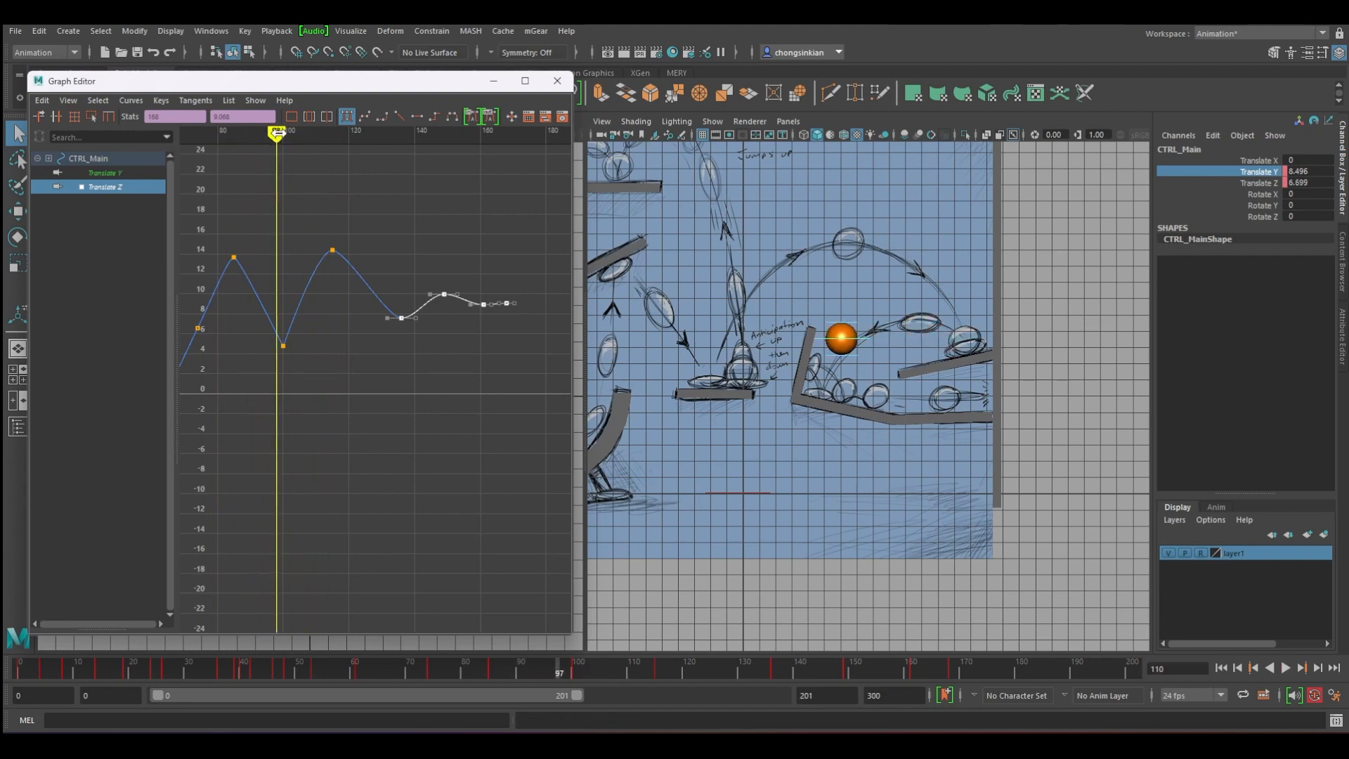
Retime the last five Translate Z keys, moving the frame 115 key to about frame 122 and the final key to frame 172.
left_click(333, 250, "shift")
middle_click_drag(380, 329, 413, 337, "shift")
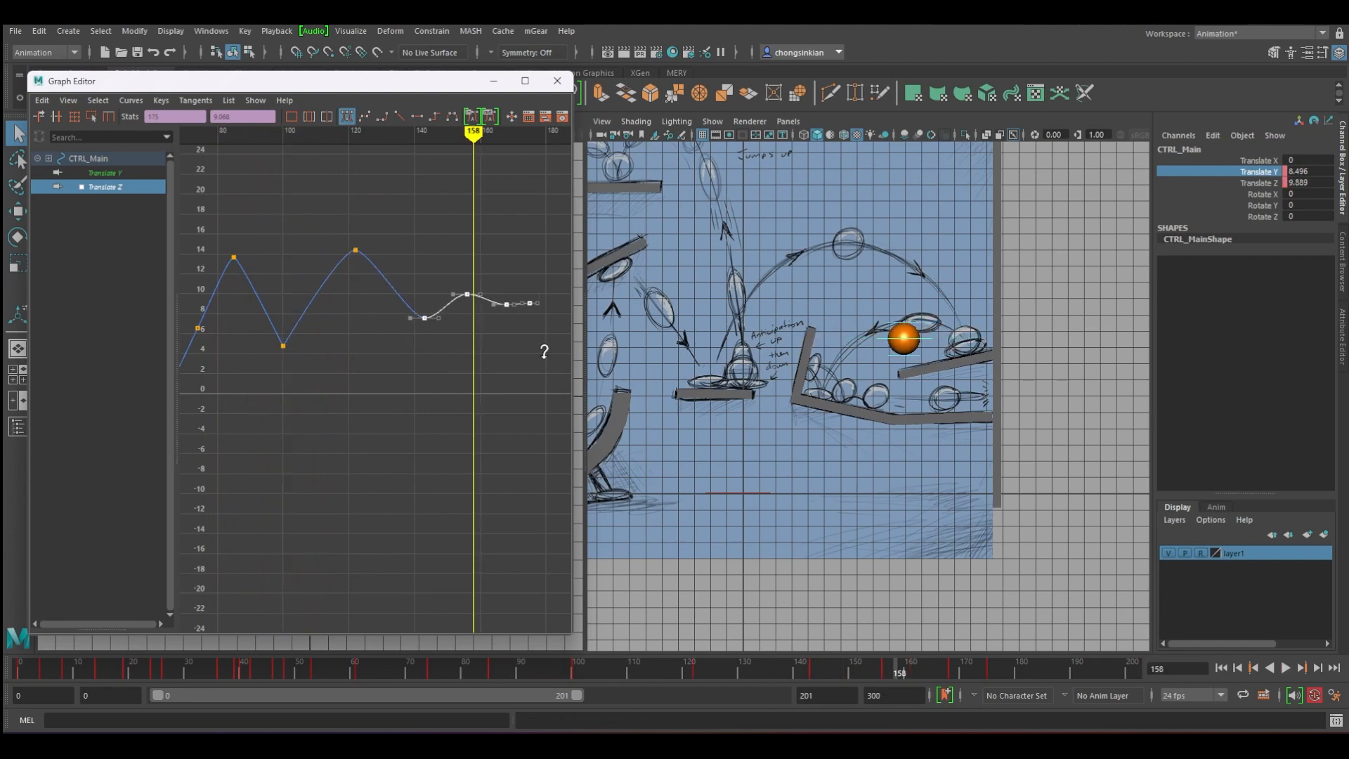
middle_click_drag(542, 352, 530, 357, "shift")
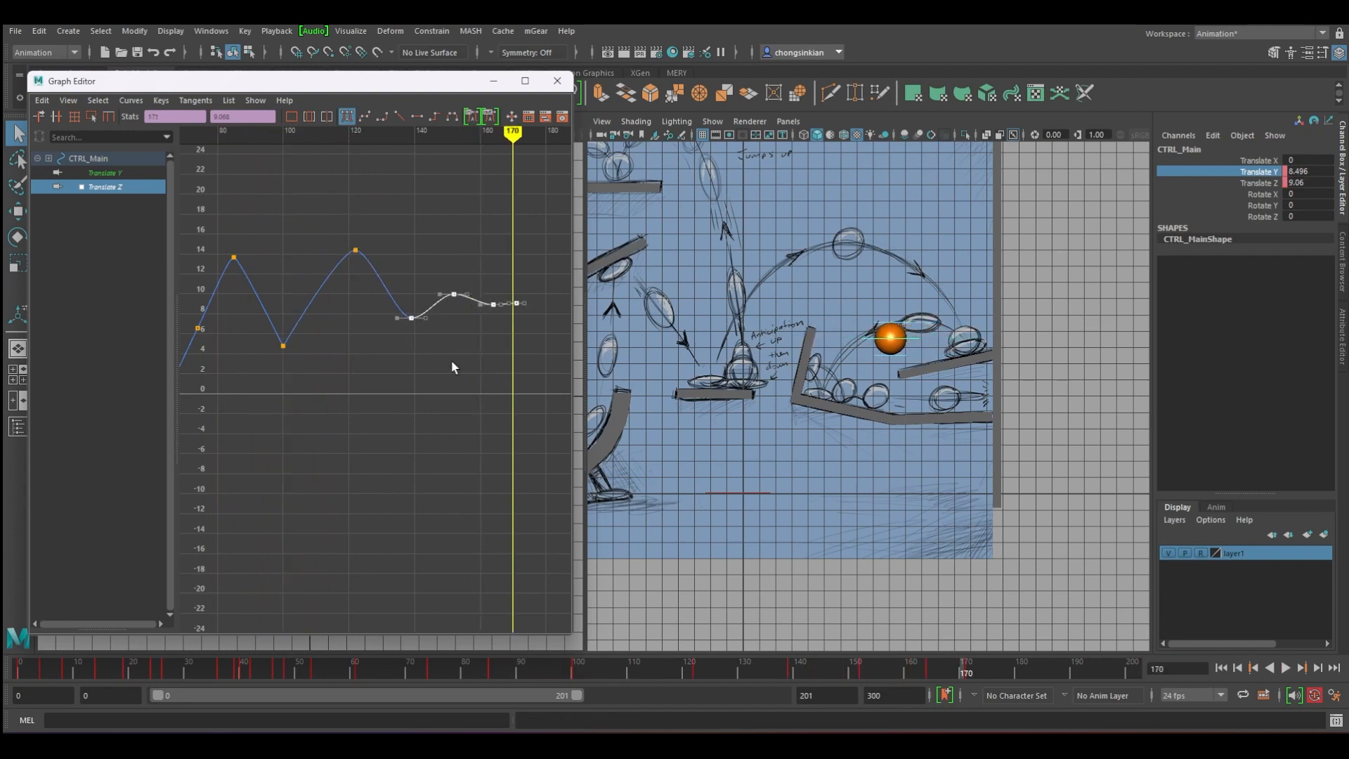
middle_click_drag(451, 365, 502, 337, "shift")
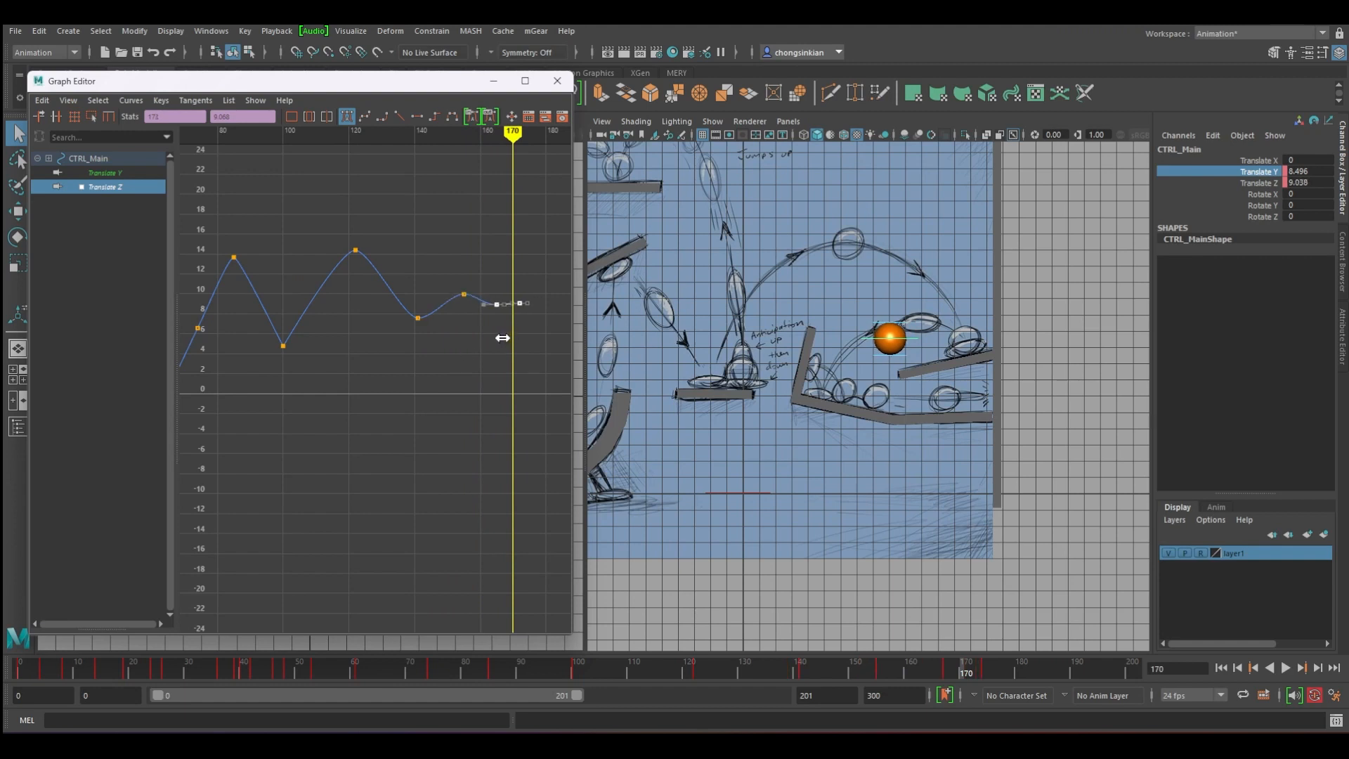
right_click_drag(475, 401, 416, 409, "alt")
middle_click_drag(416, 410, 435, 380, "alt")
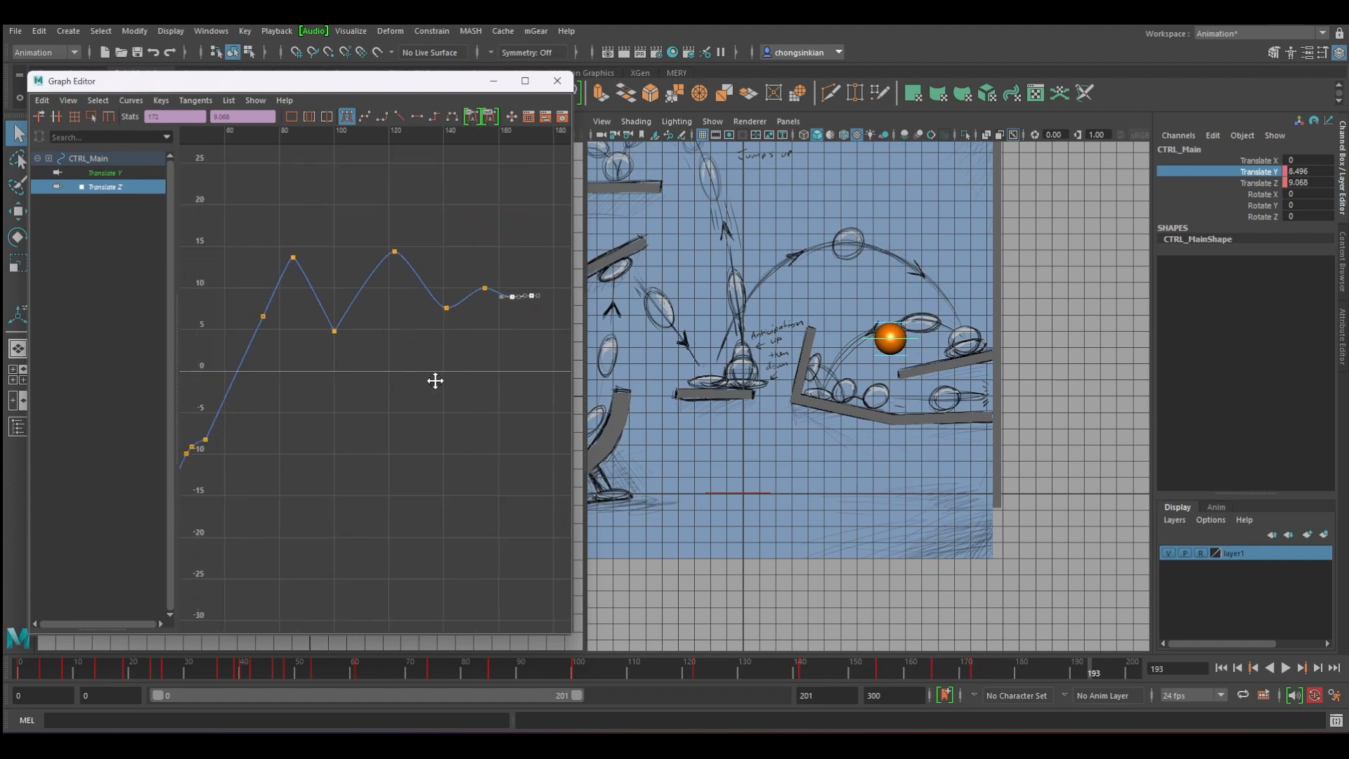
Show the Translate Y curve and key the ball against the angled wall at frame 100 with Translate Y about 6.68 and Translate Z about 4.96.
left_click(113, 175)
right_click_drag(408, 333, 318, 389, "alt")
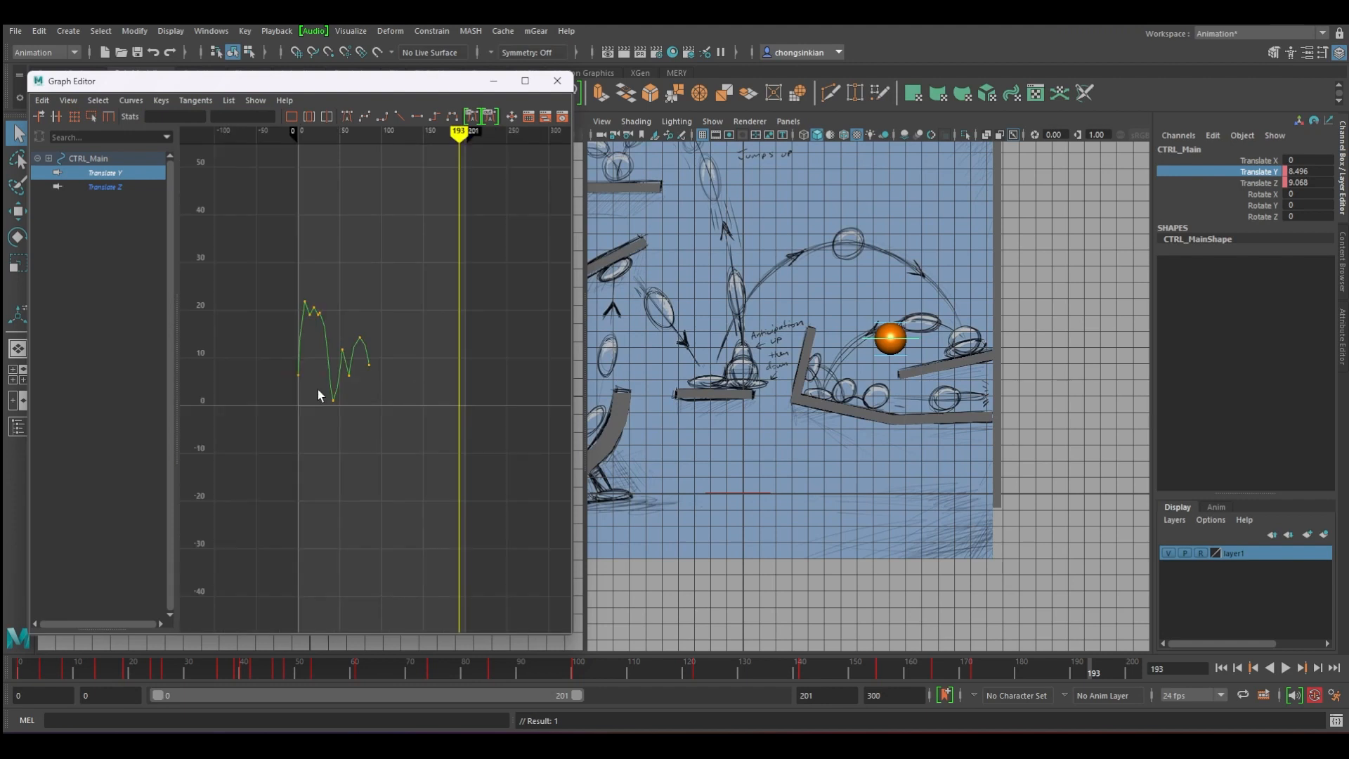
left_click(368, 131)
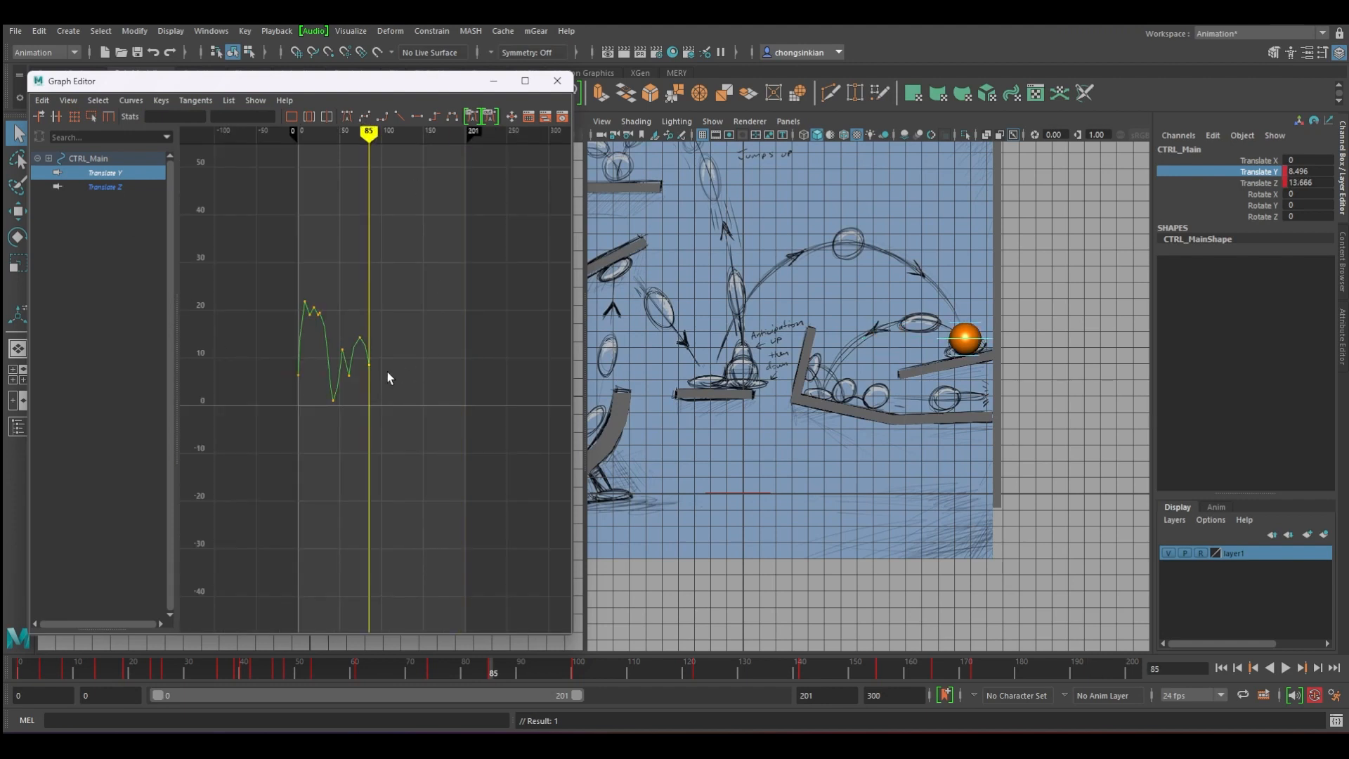
key("f")
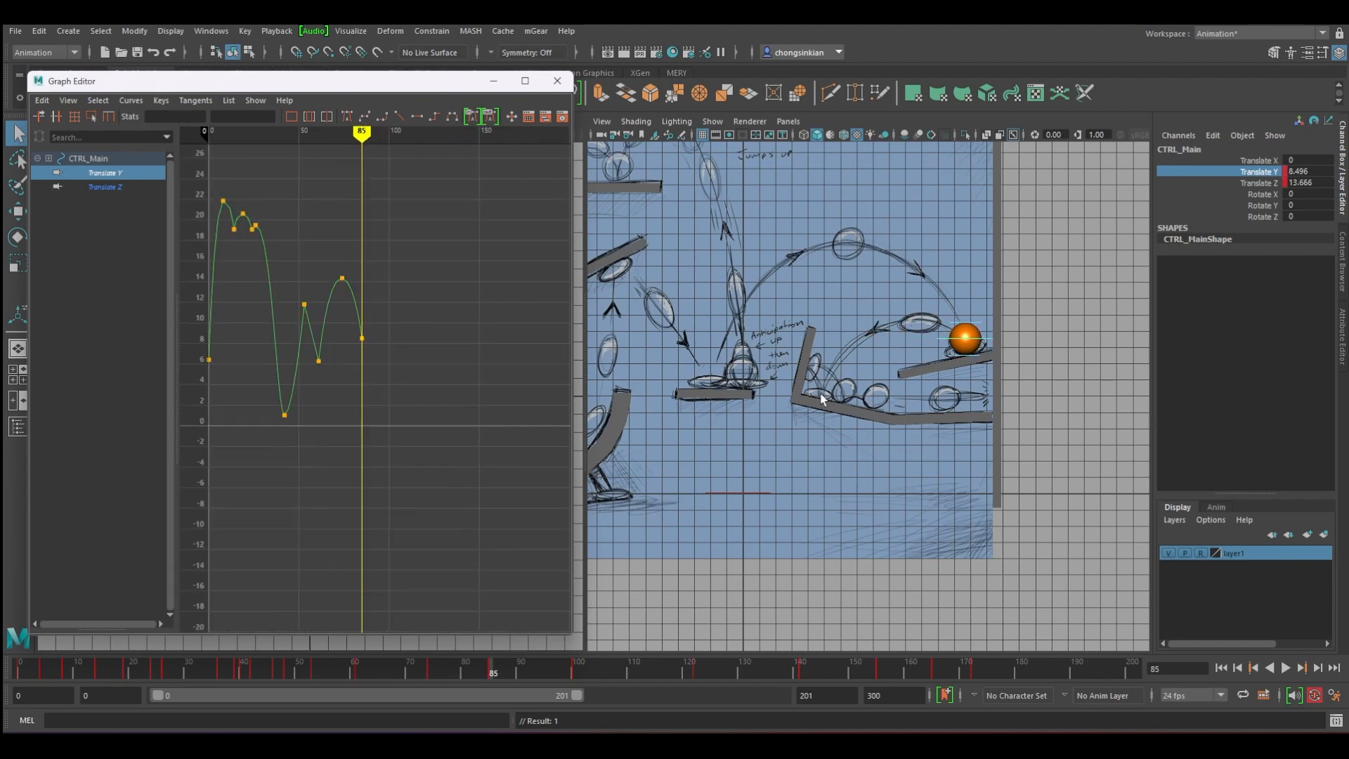
key("alt+v")
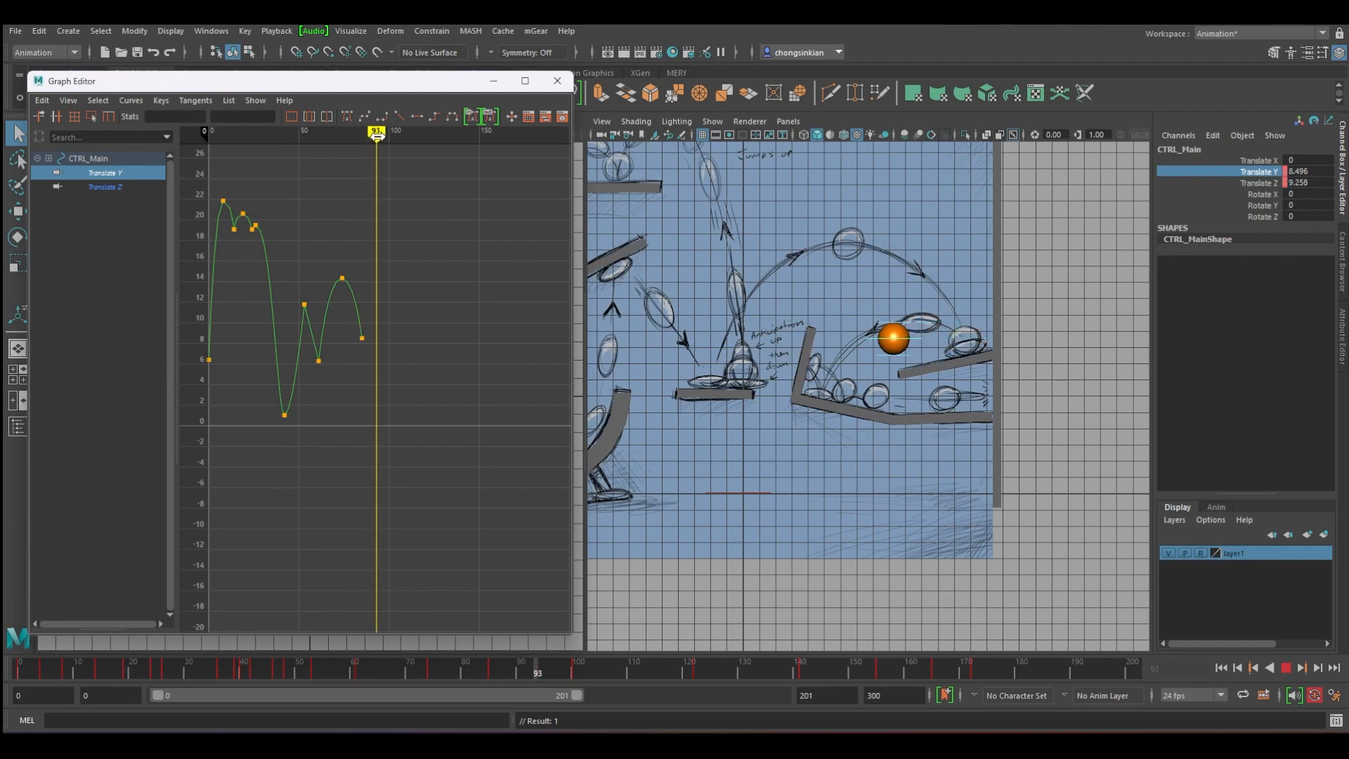
left_click_drag(387, 136, 385, 136)
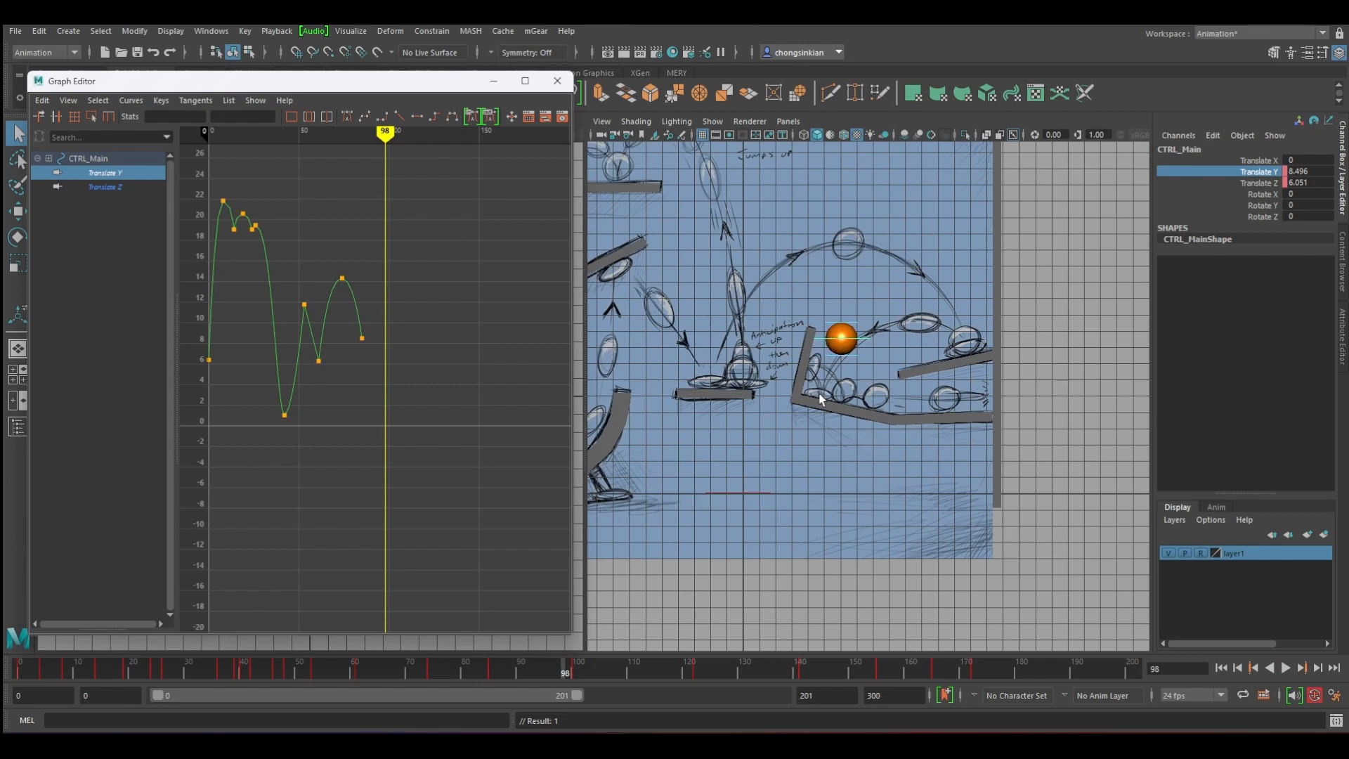
key("w")
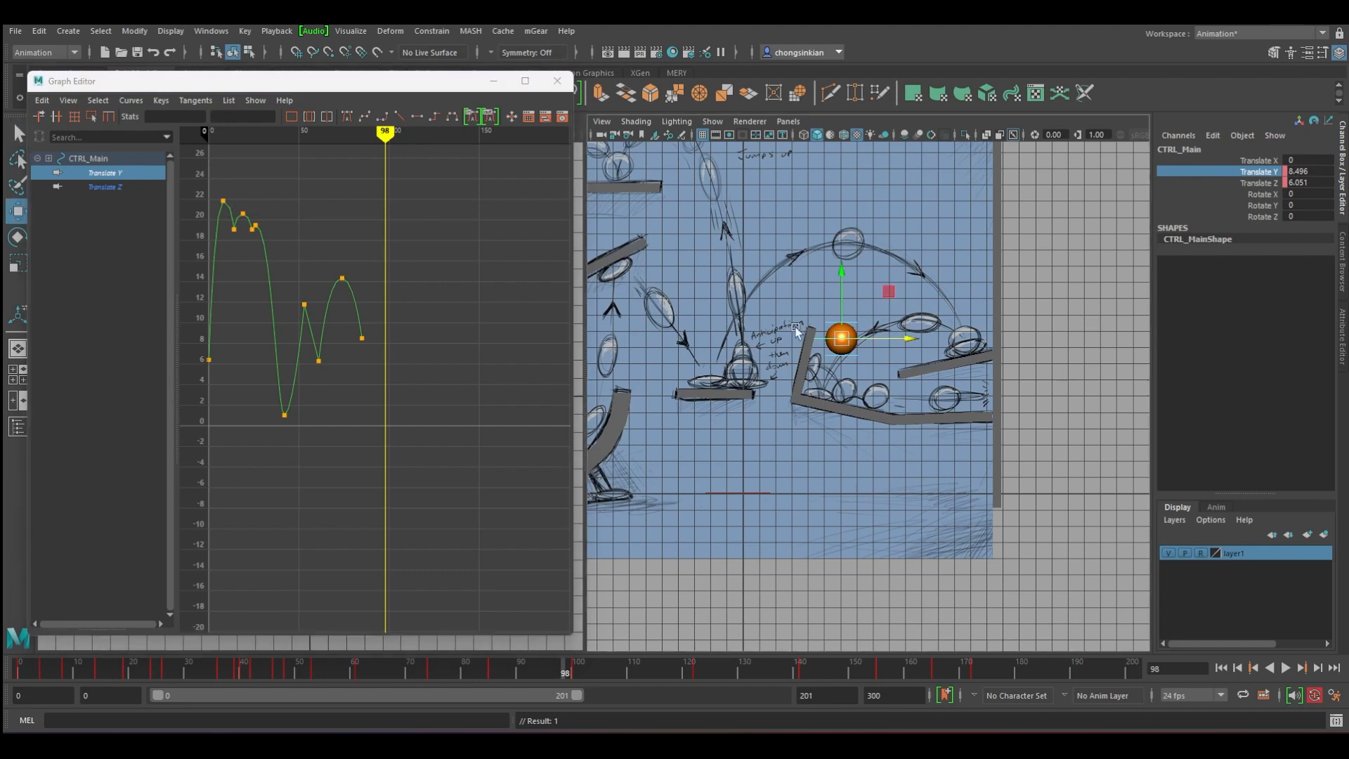
left_click_drag(572, 676, 574, 677)
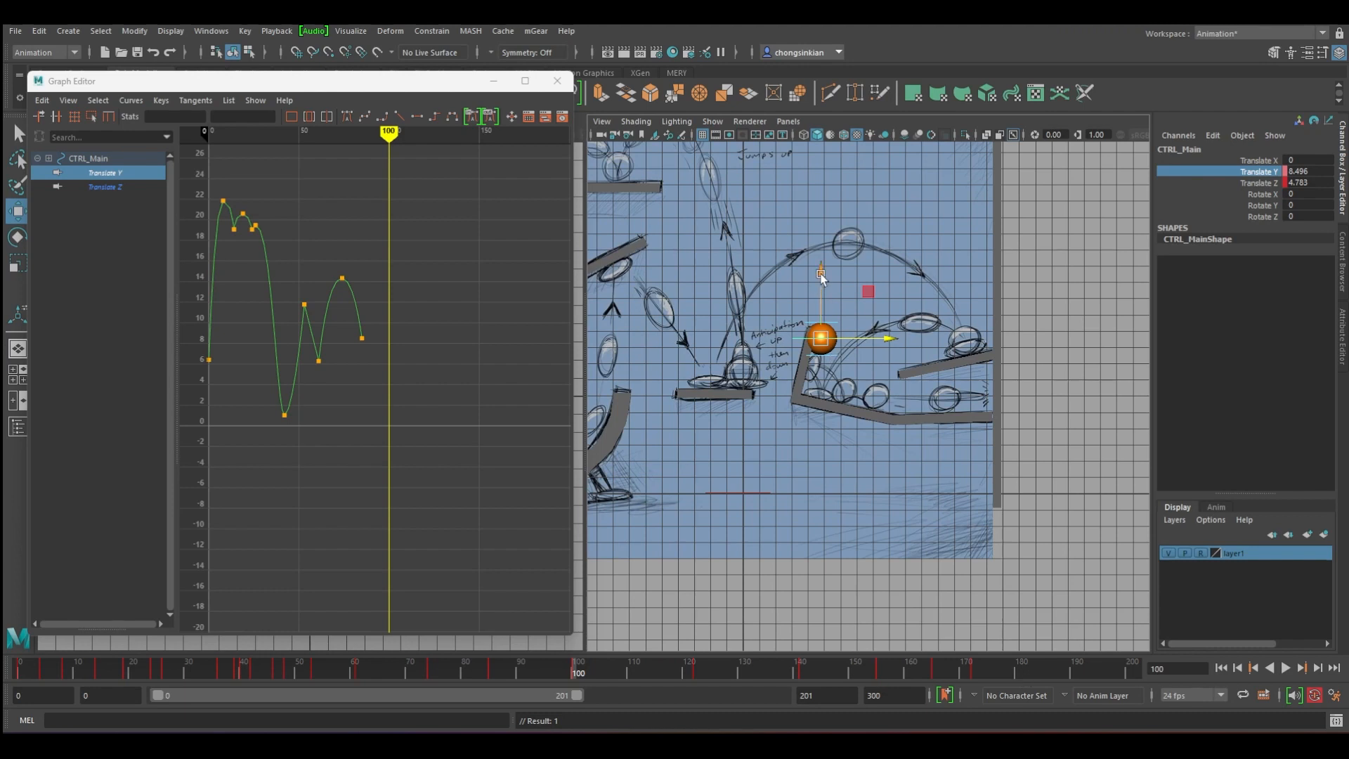
left_click_drag(819, 278, 820, 303)
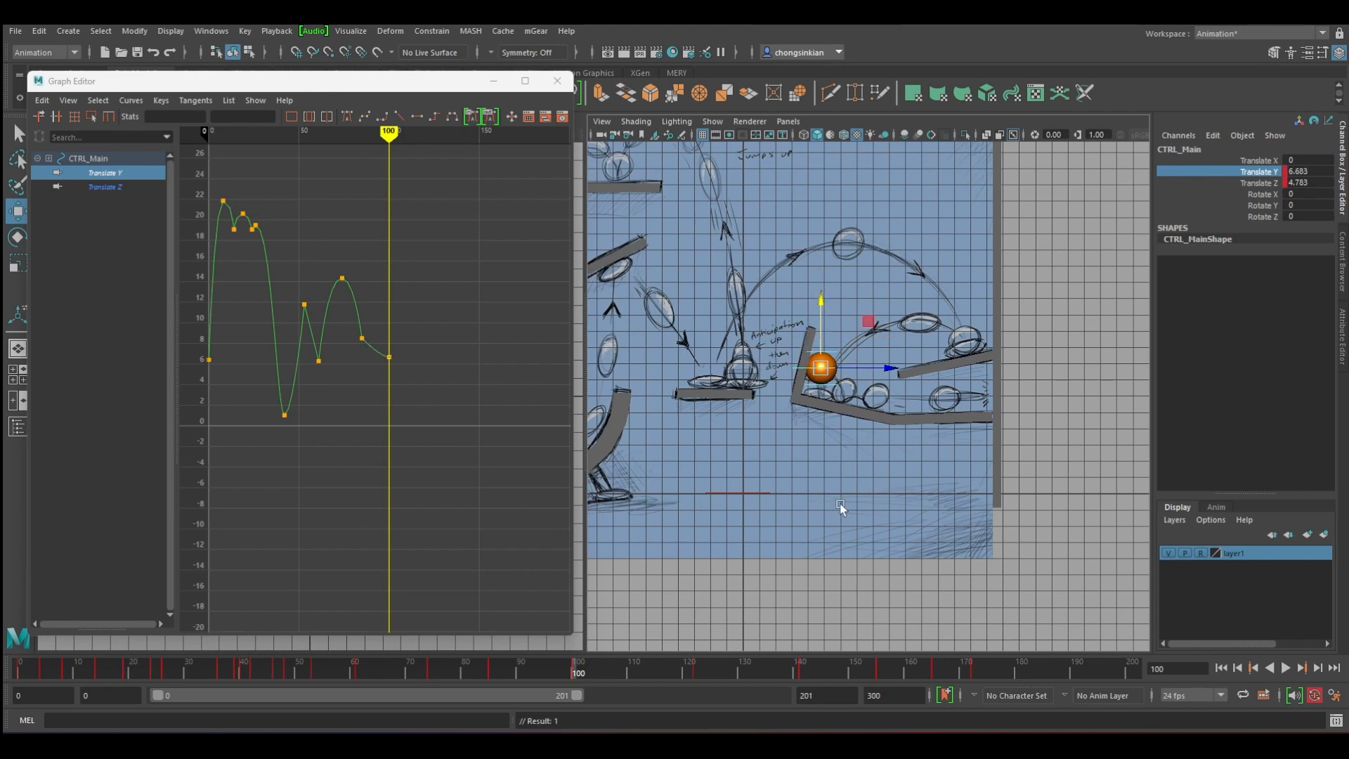
left_click_drag(883, 368, 886, 368)
Key the ball lower on Translate Y at frame 122, about 5.04, and at frame 141, about 5.2.
left_click(697, 670)
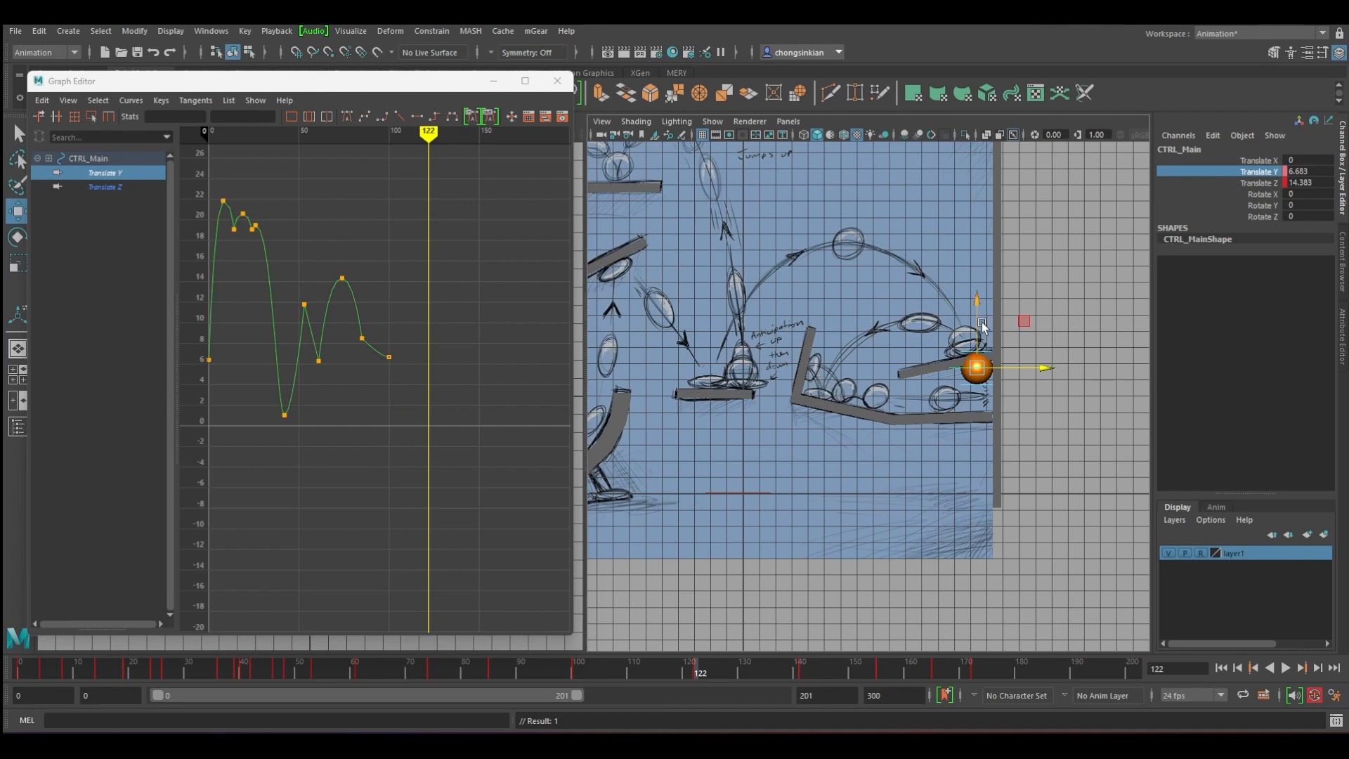
left_click_drag(981, 306, 982, 332)
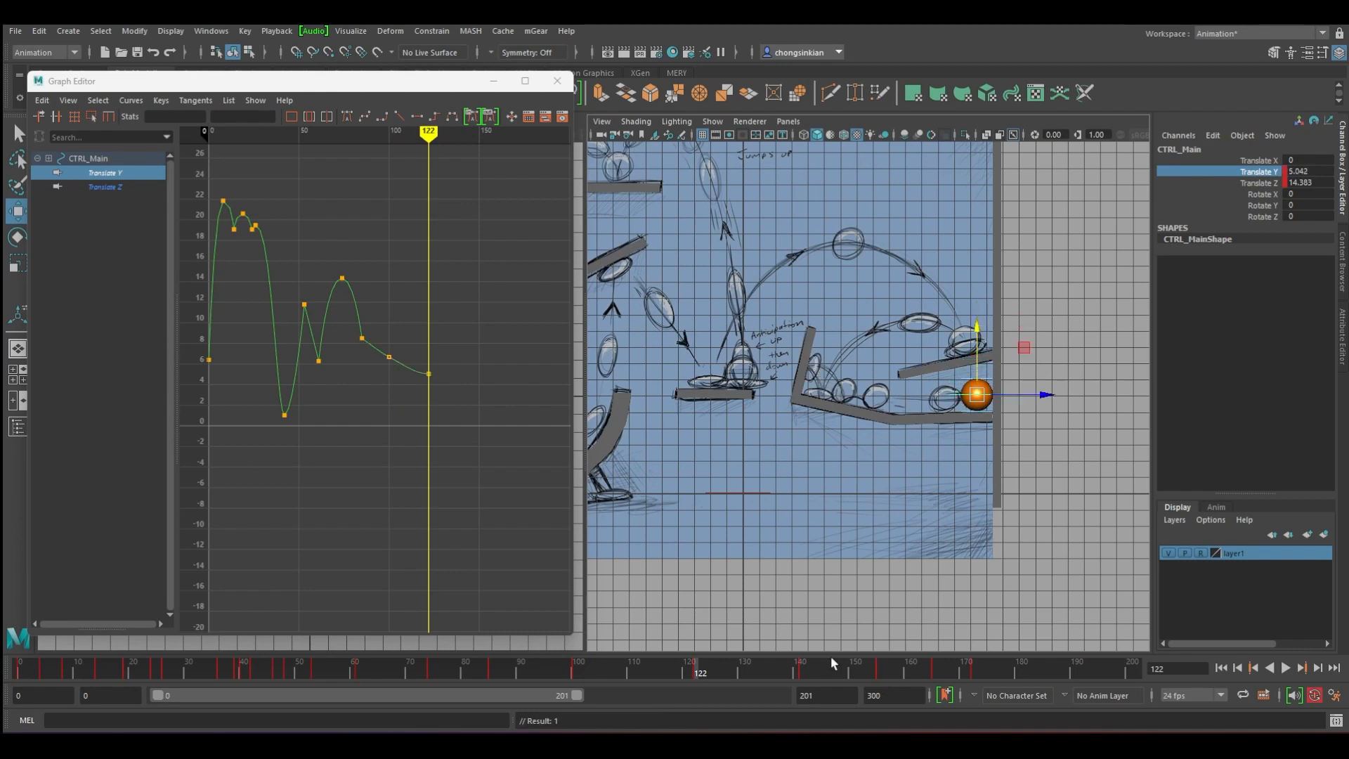
left_click(802, 668)
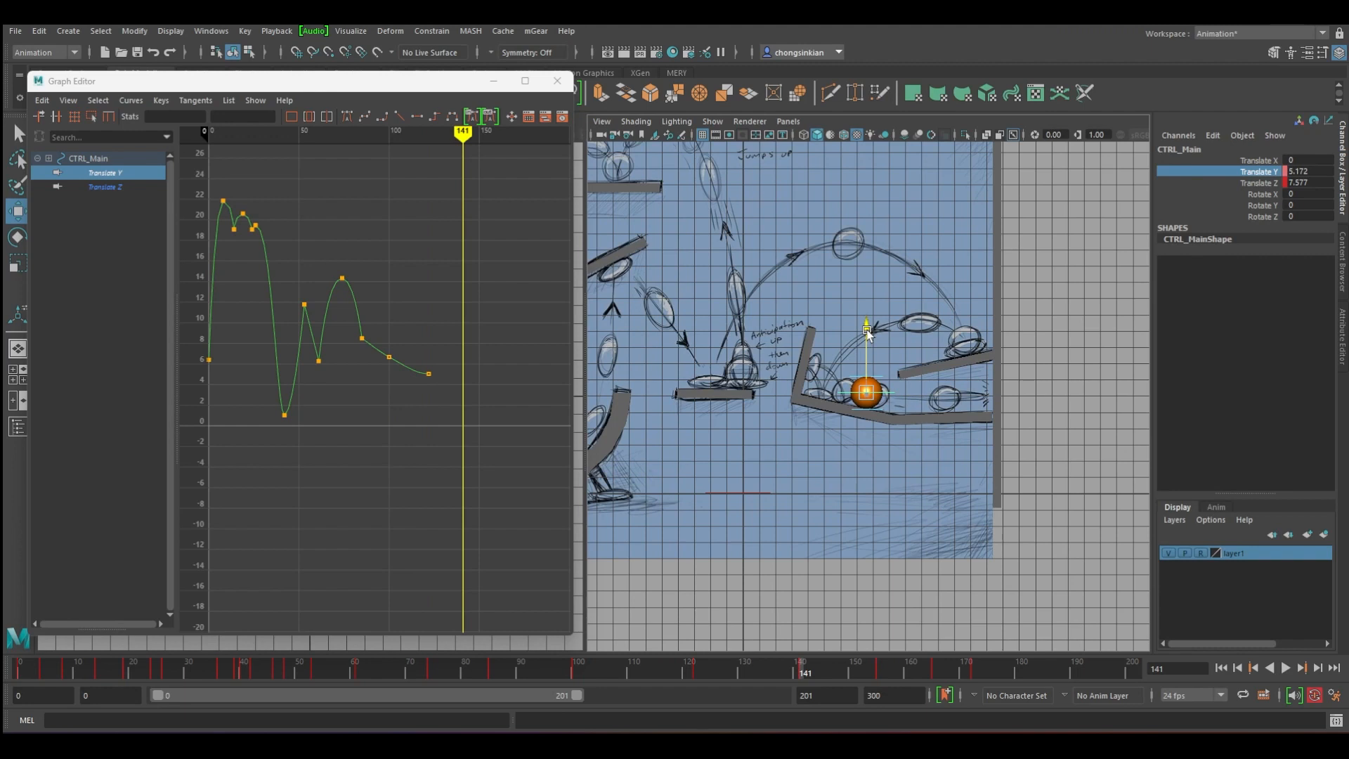
key("s")
Key the ball down on the floor at frame 155 and at the two following keyed frames.
left_click(877, 666)
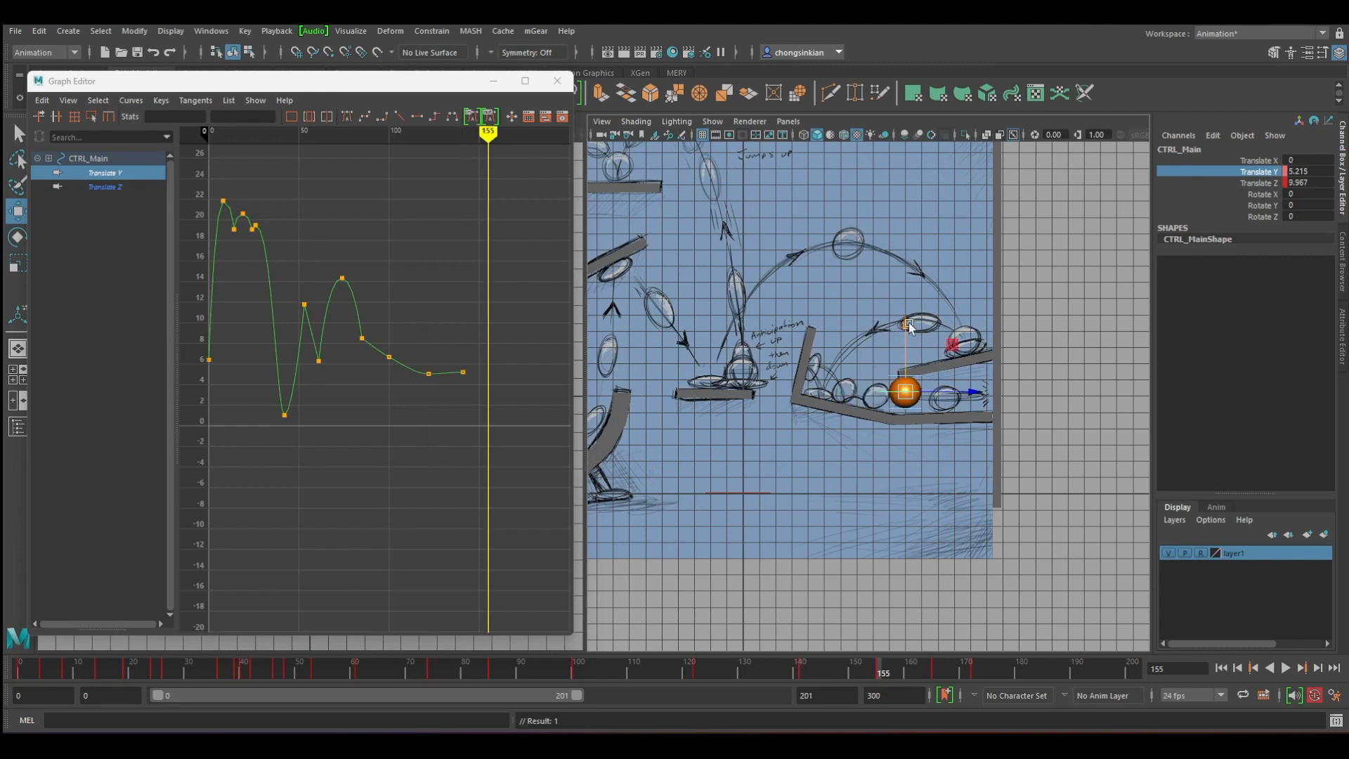
left_click_drag(905, 324, 891, 337)
key("period")
key("s")
key("period")
left_click_drag(890, 337, 890, 337)
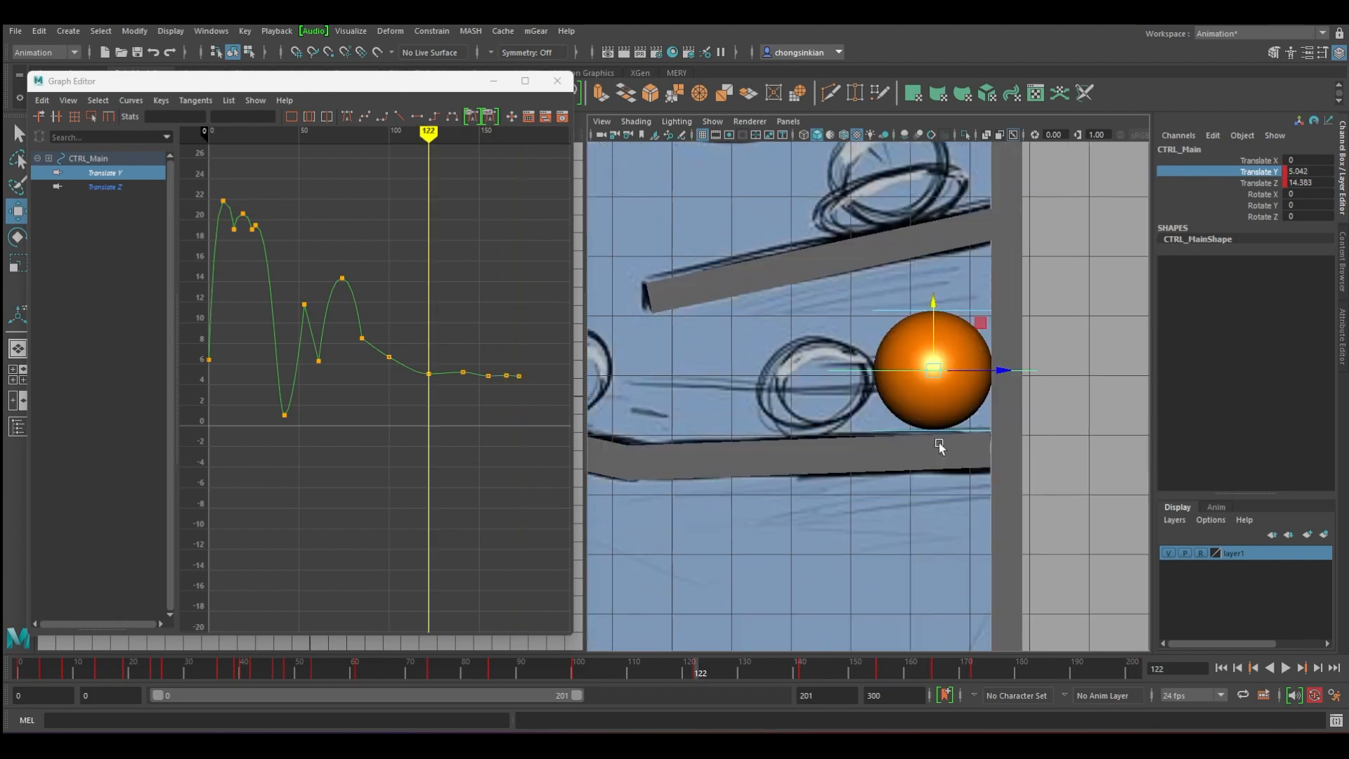
Lower the ball slightly onto the floor at frame 122 and key it.
scroll(939, 444, "up", 3)
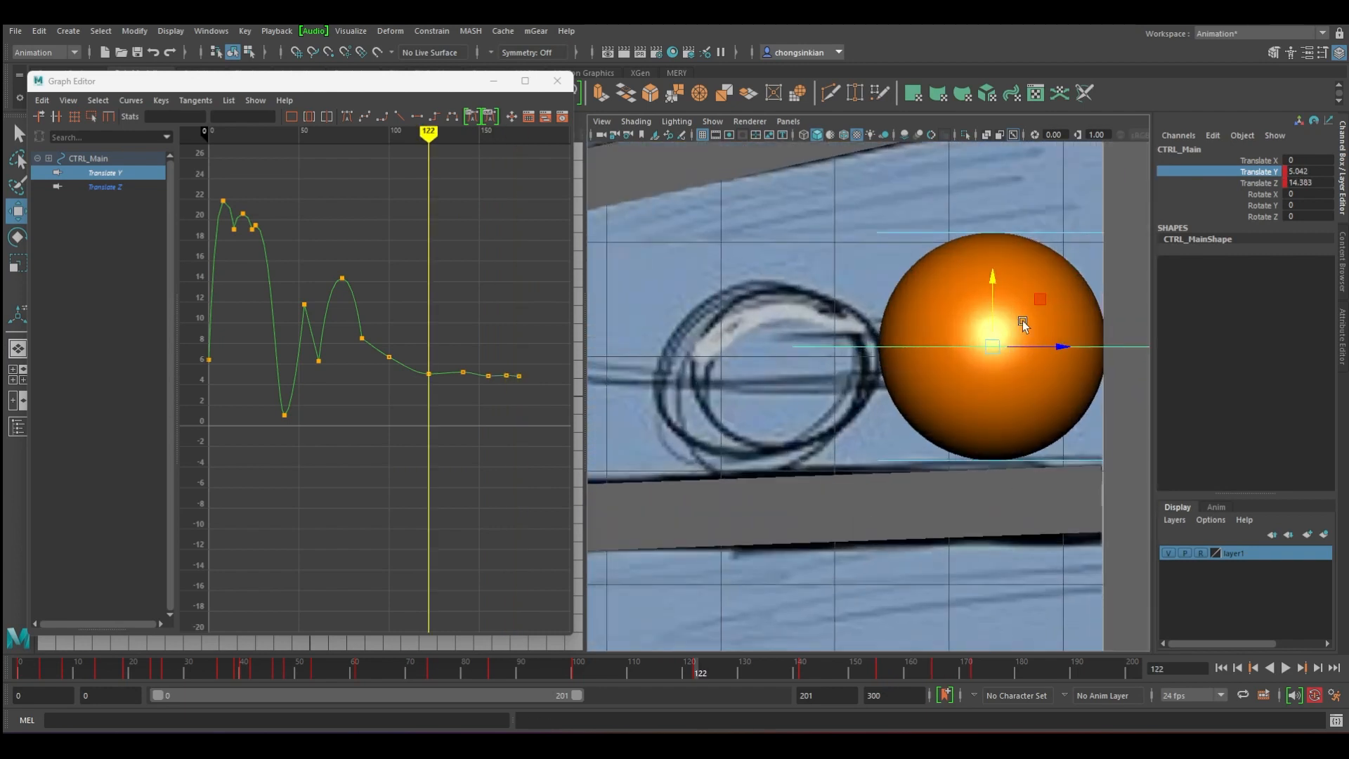
left_click_drag(993, 278, 993, 286)
key("s")
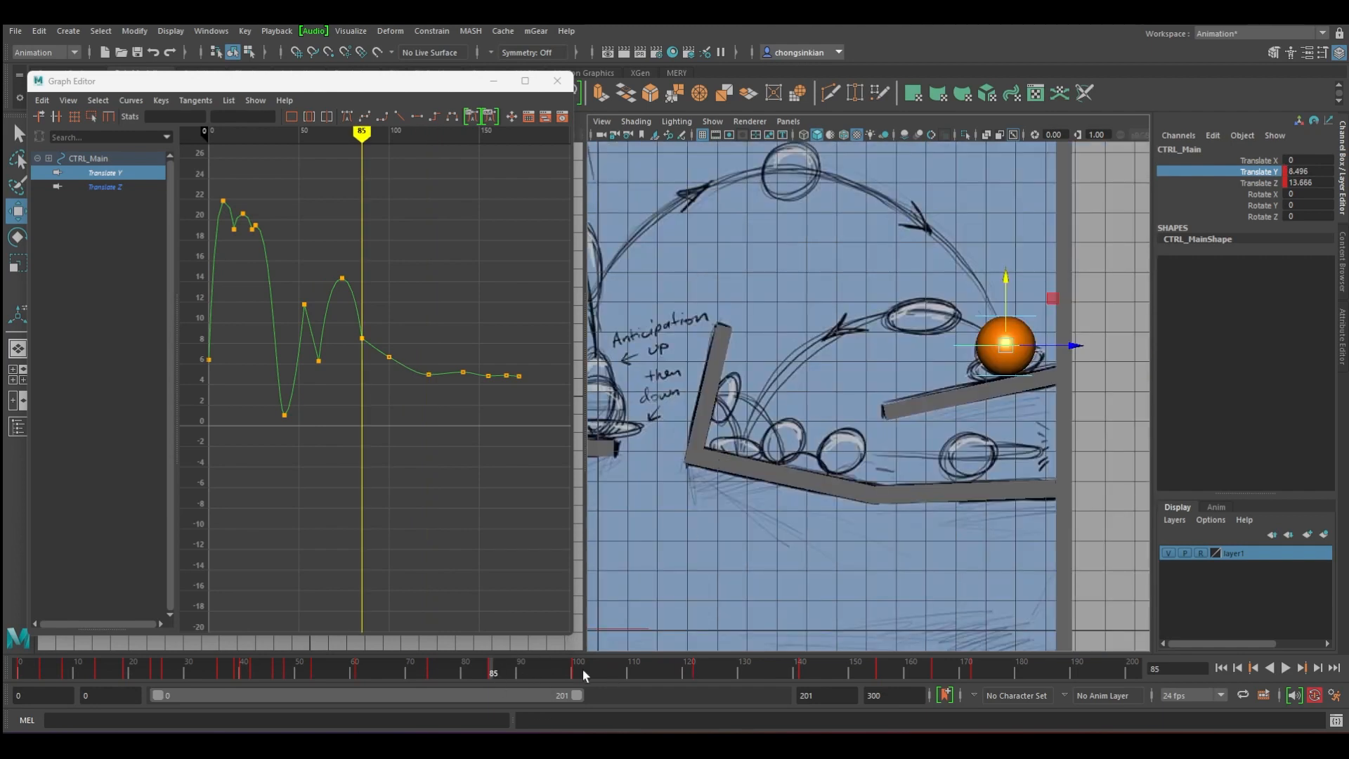
Raise the ball to Translate Y about 9.66 at frame 90 and key it as the peak of the arc toward the wall.
left_click(579, 674)
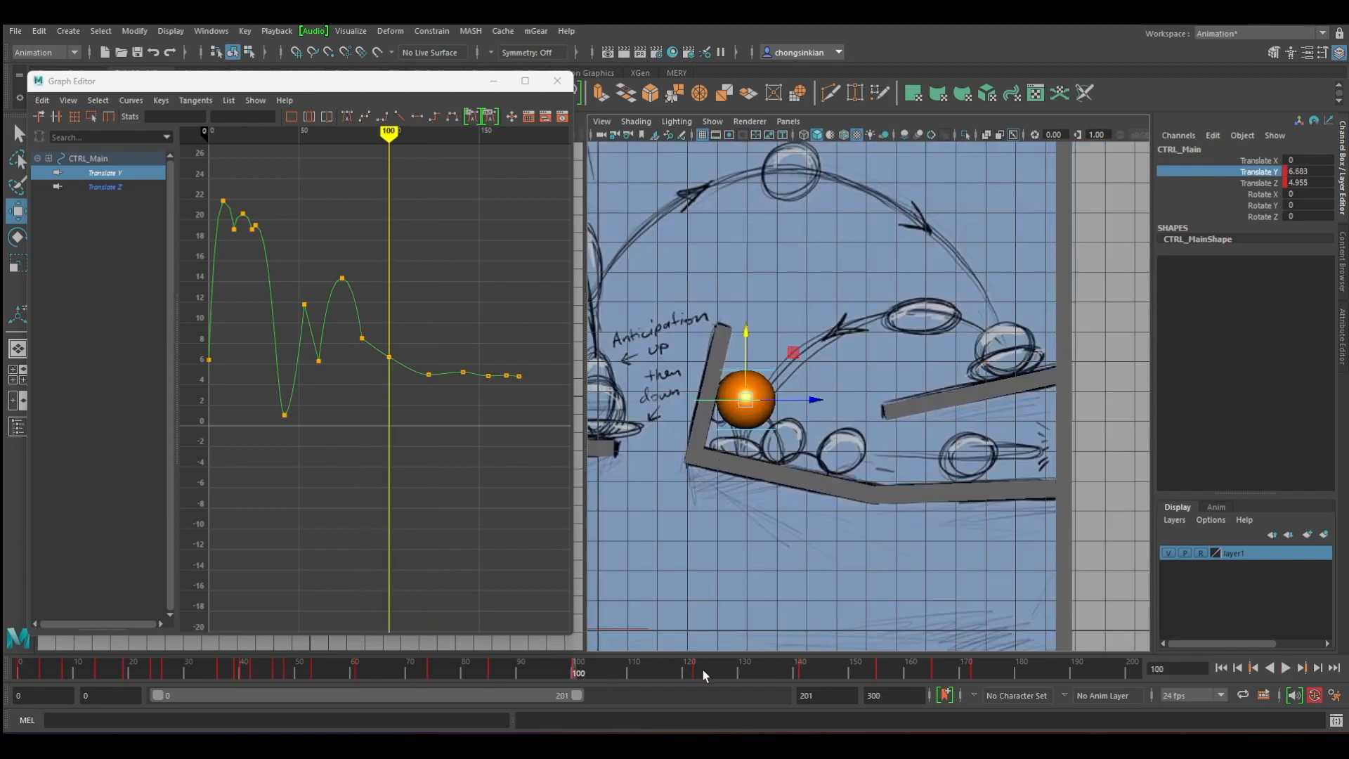
left_click_drag(705, 676, 520, 673)
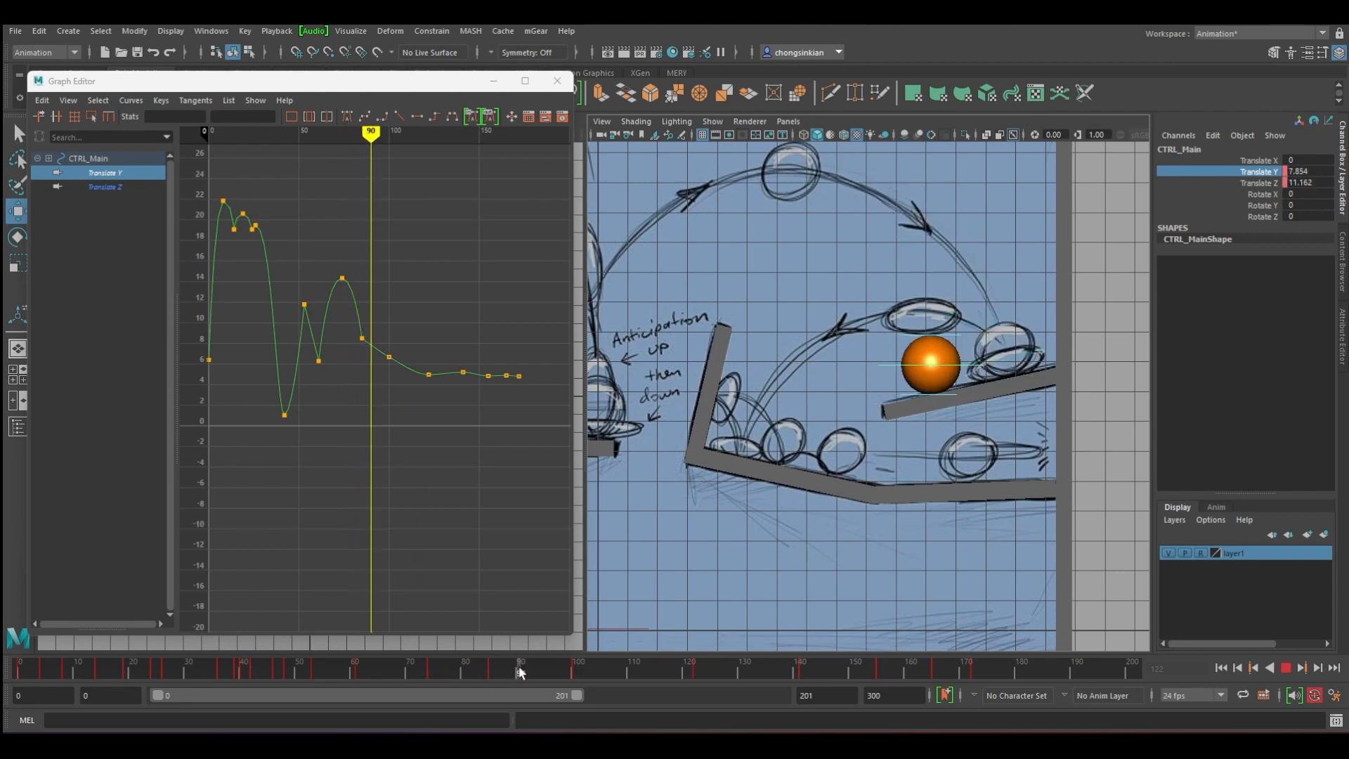
left_click_drag(928, 304, 930, 232)
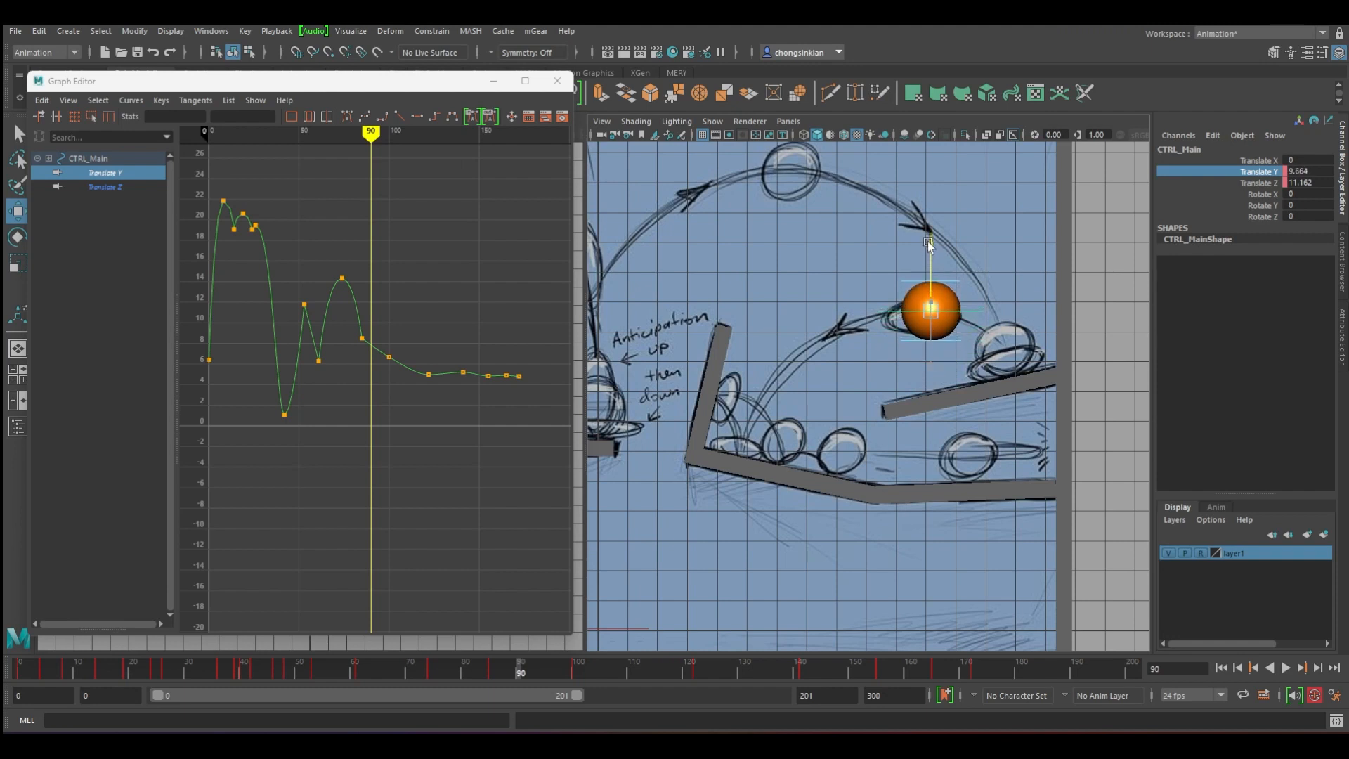
key("s")
Check the descent between frames 91 and 101, and key the ball down on the slope at frame 98 with Translate Y about 5.54.
left_click_drag(521, 673, 583, 675)
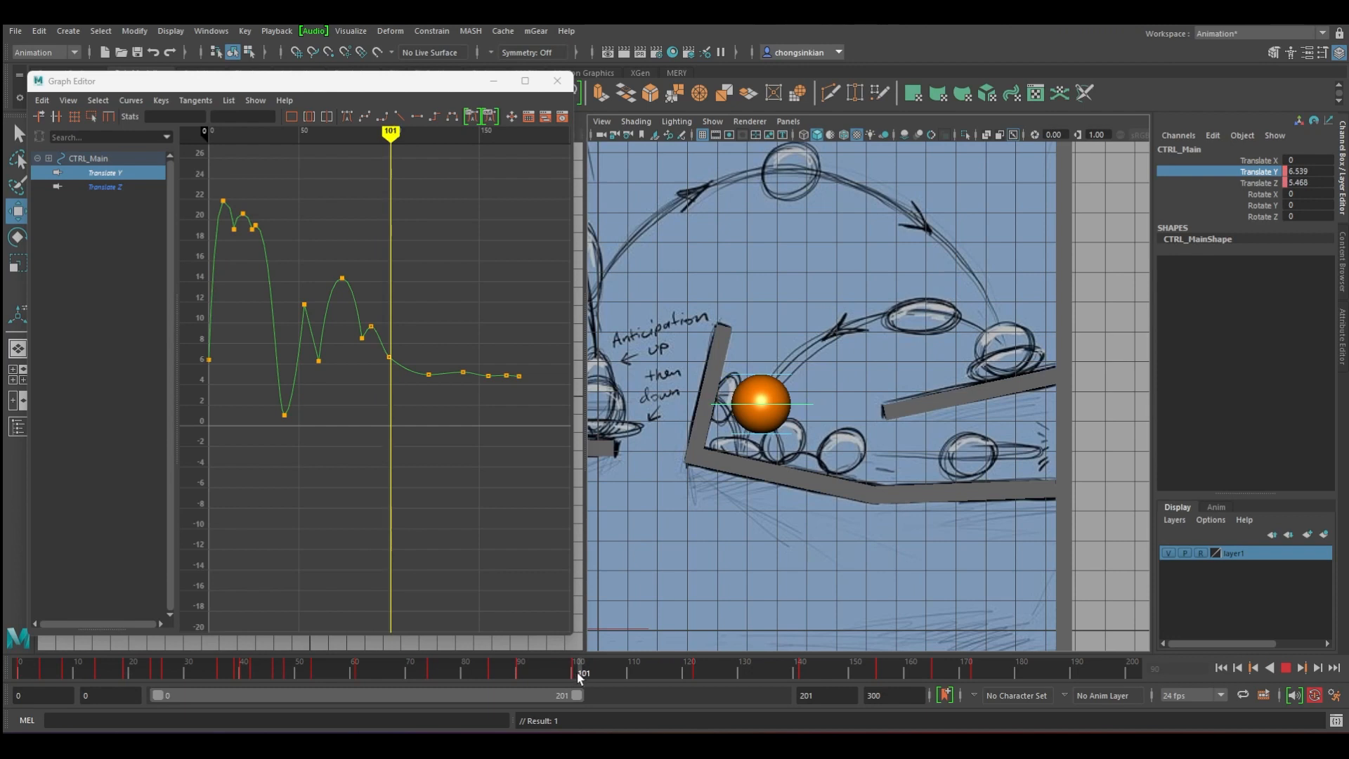
key("alt+comma")
key("alt+comma")
key("alt+comma")
key("alt+comma")
key("alt+comma")
key("alt+comma")
key("alt+comma")
key("alt+comma")
key("alt+comma")
key("alt+comma")
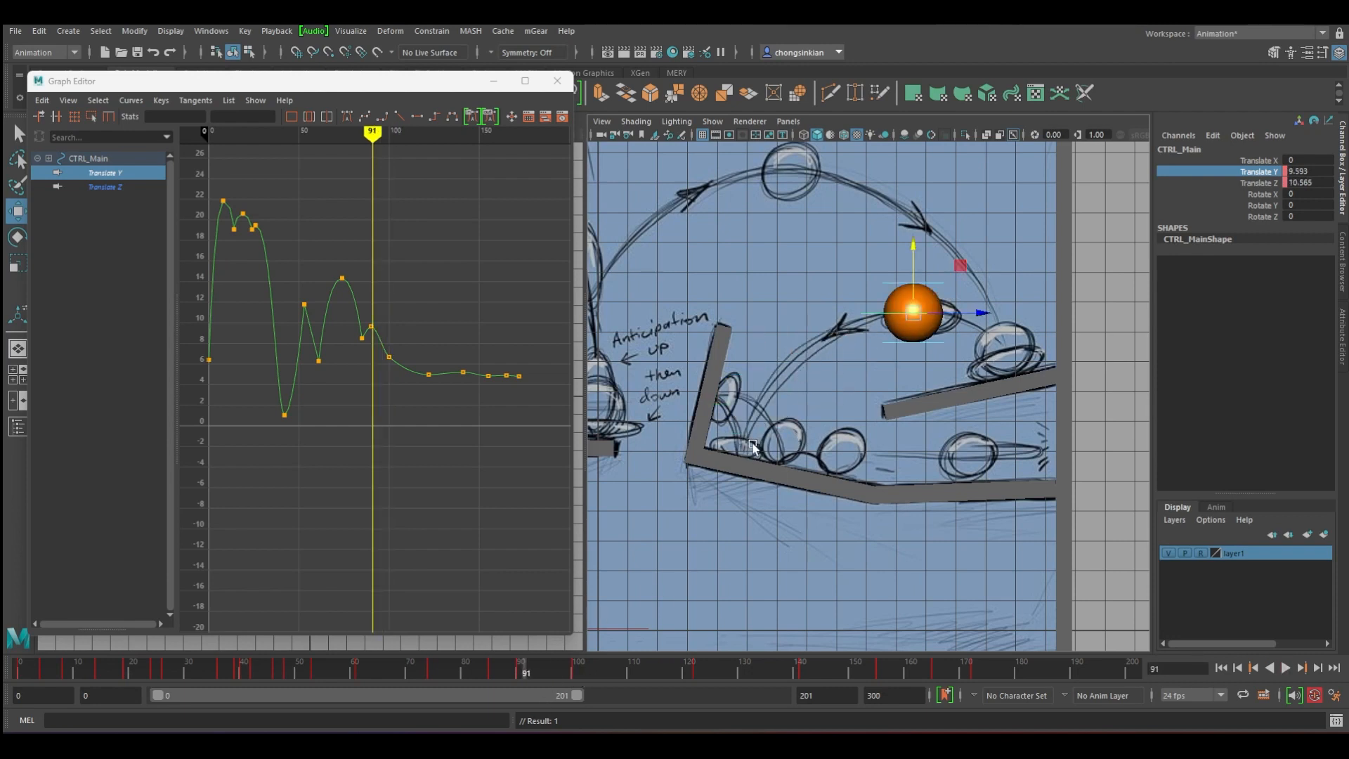
left_click_drag(535, 677, 570, 678)
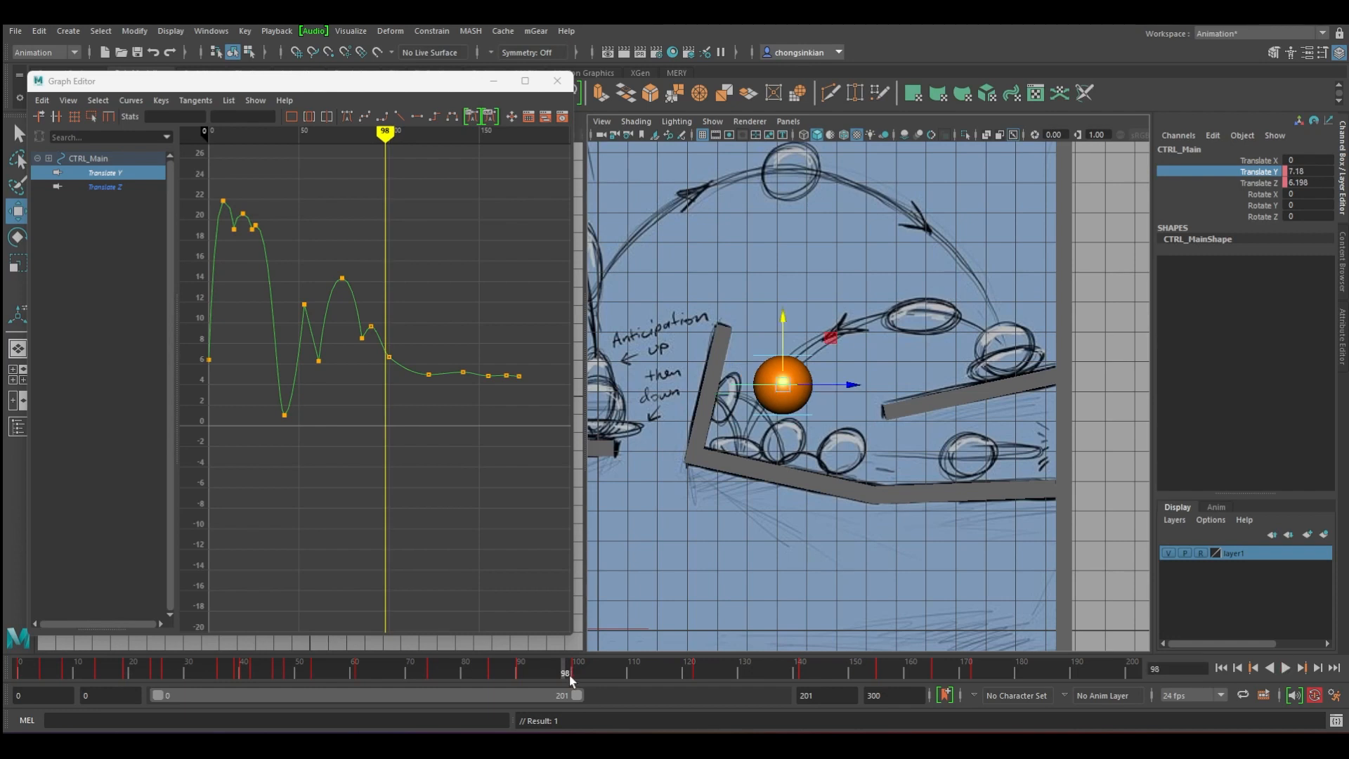
left_click_drag(783, 323, 783, 372)
Key Translate Y at about 5.40 on frame 103, 5.5 on frame 105 and 4.86 on frame 108 to carry the ball down the slope.
left_click_drag(566, 670, 592, 673)
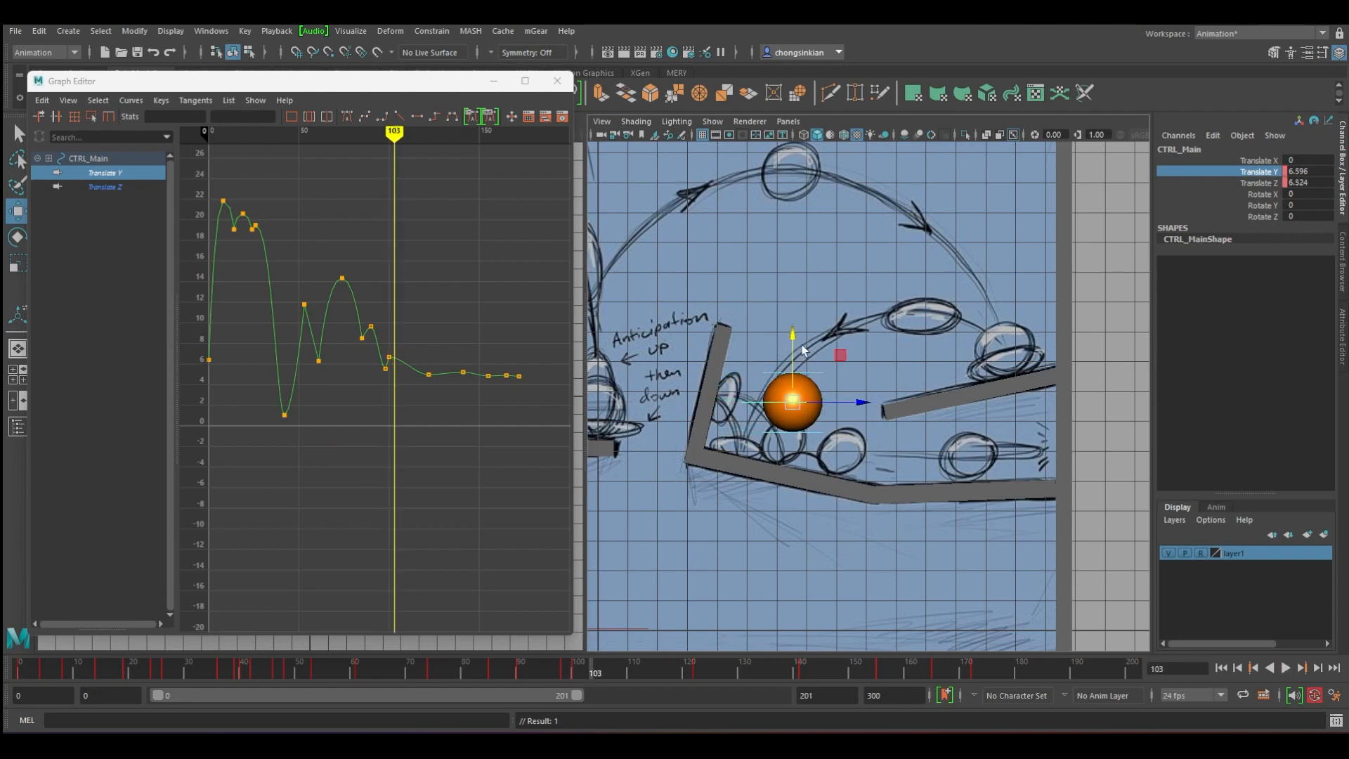
left_click_drag(792, 338, 792, 374)
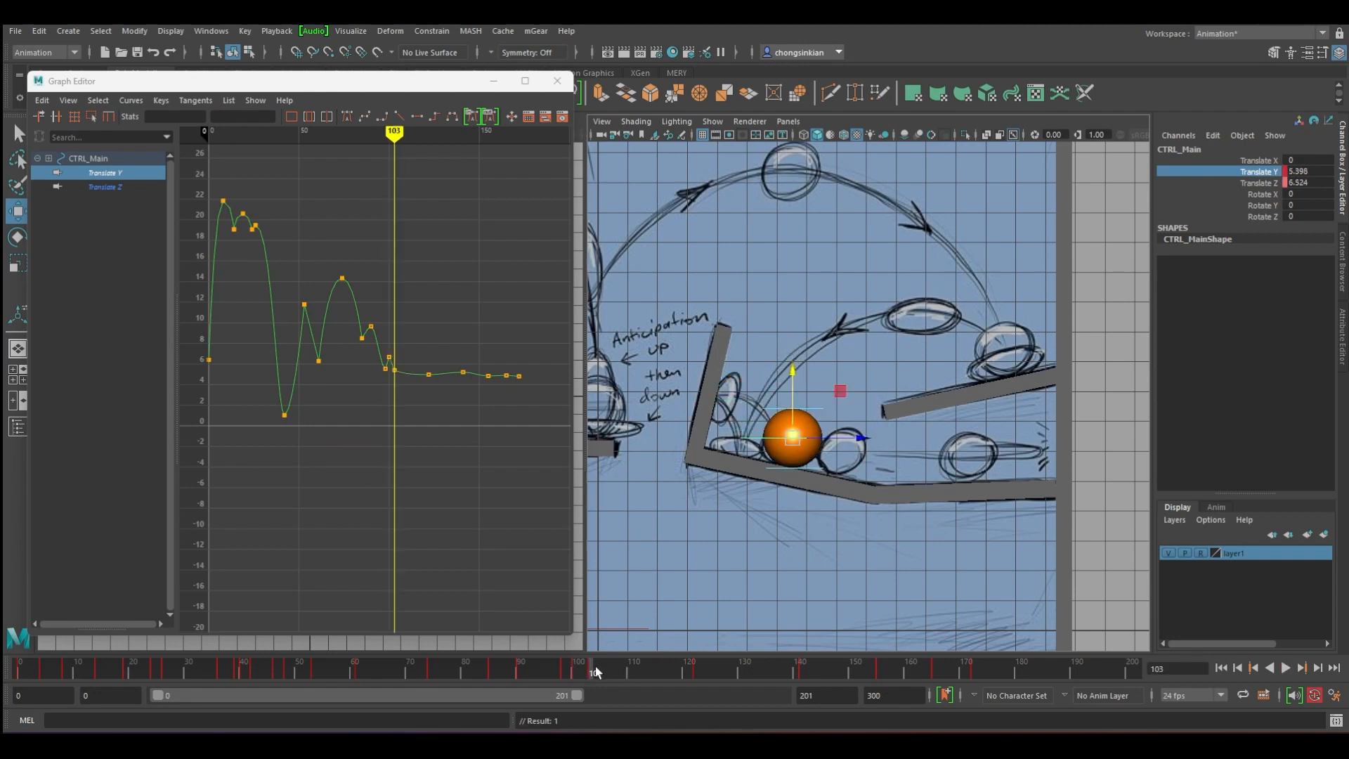
left_click_drag(596, 666, 617, 665)
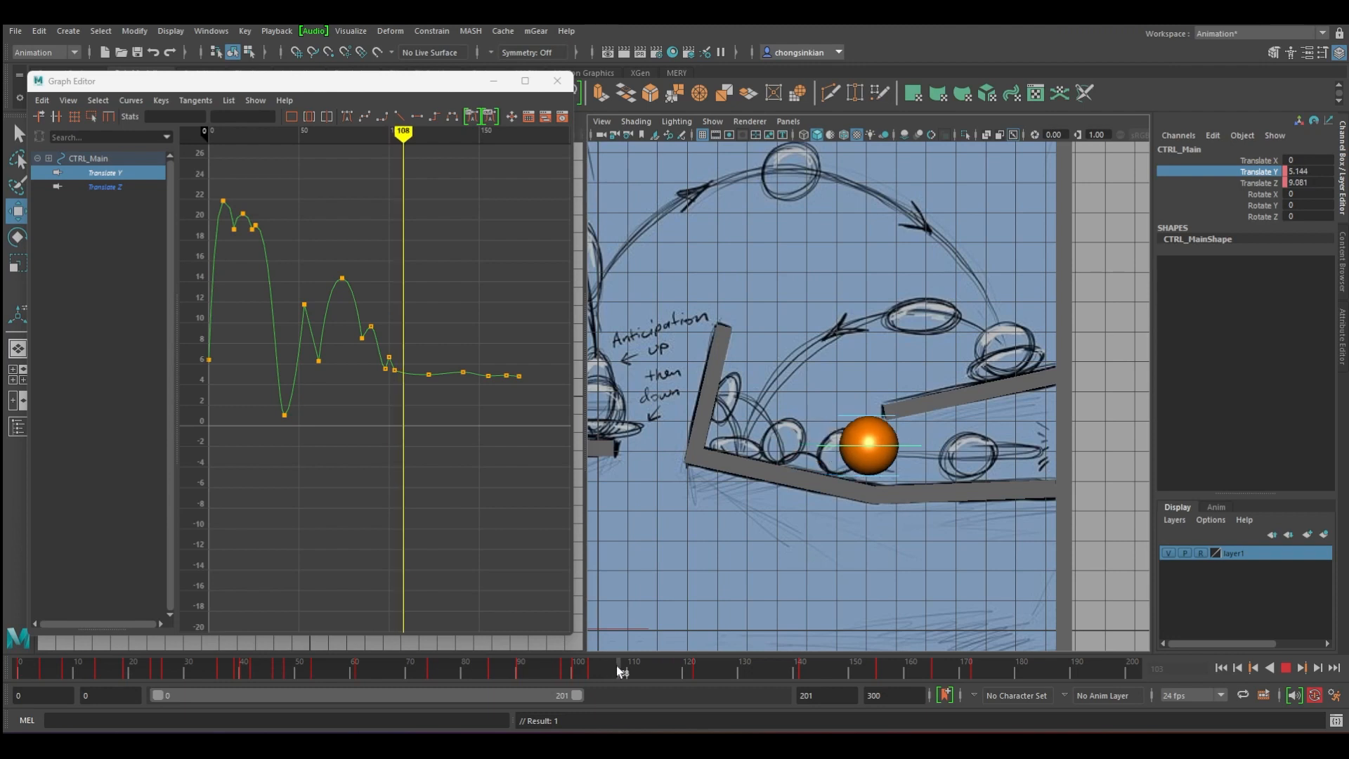
left_click_drag(868, 383, 868, 391)
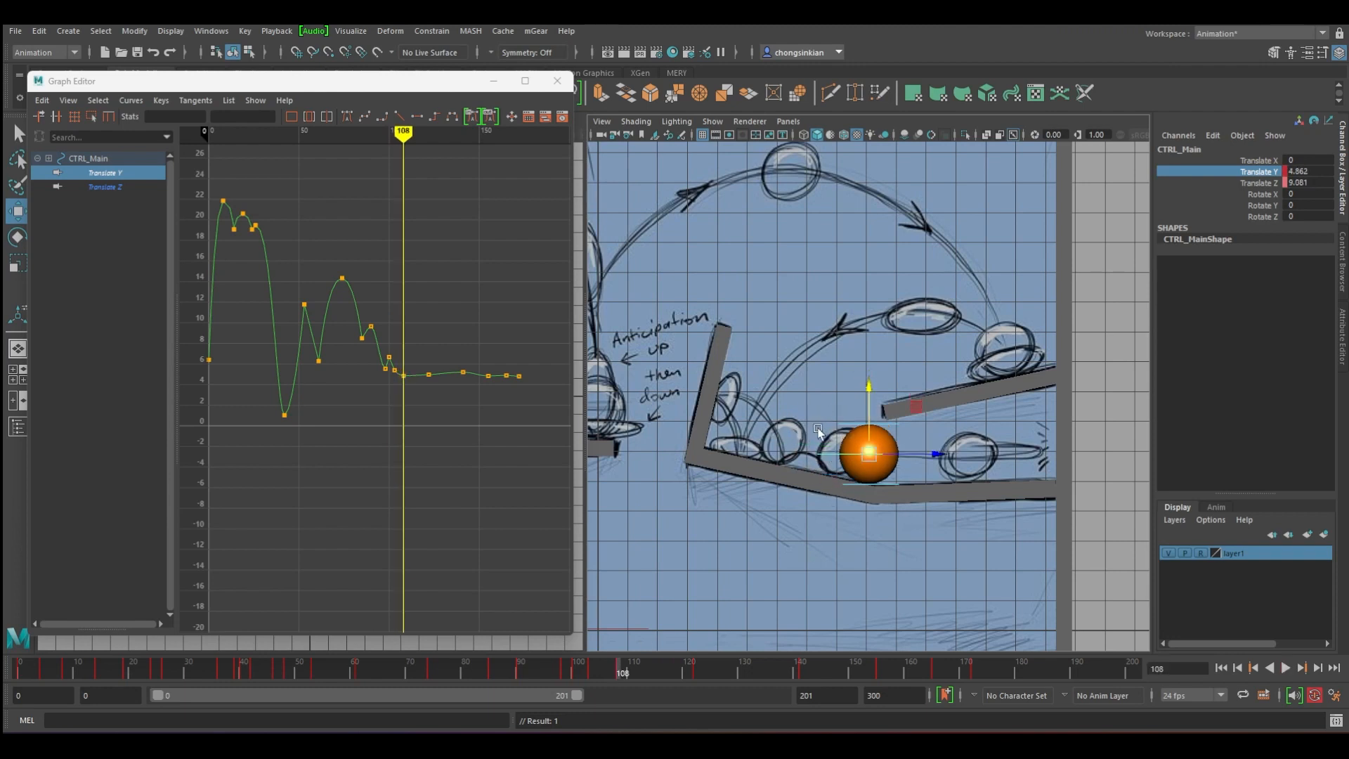
mouse_move(645, 654)
left_mouse_down()
mouse_move(583, 668)
mouse_move(633, 668)
left_mouse_up()
key("alt+v")
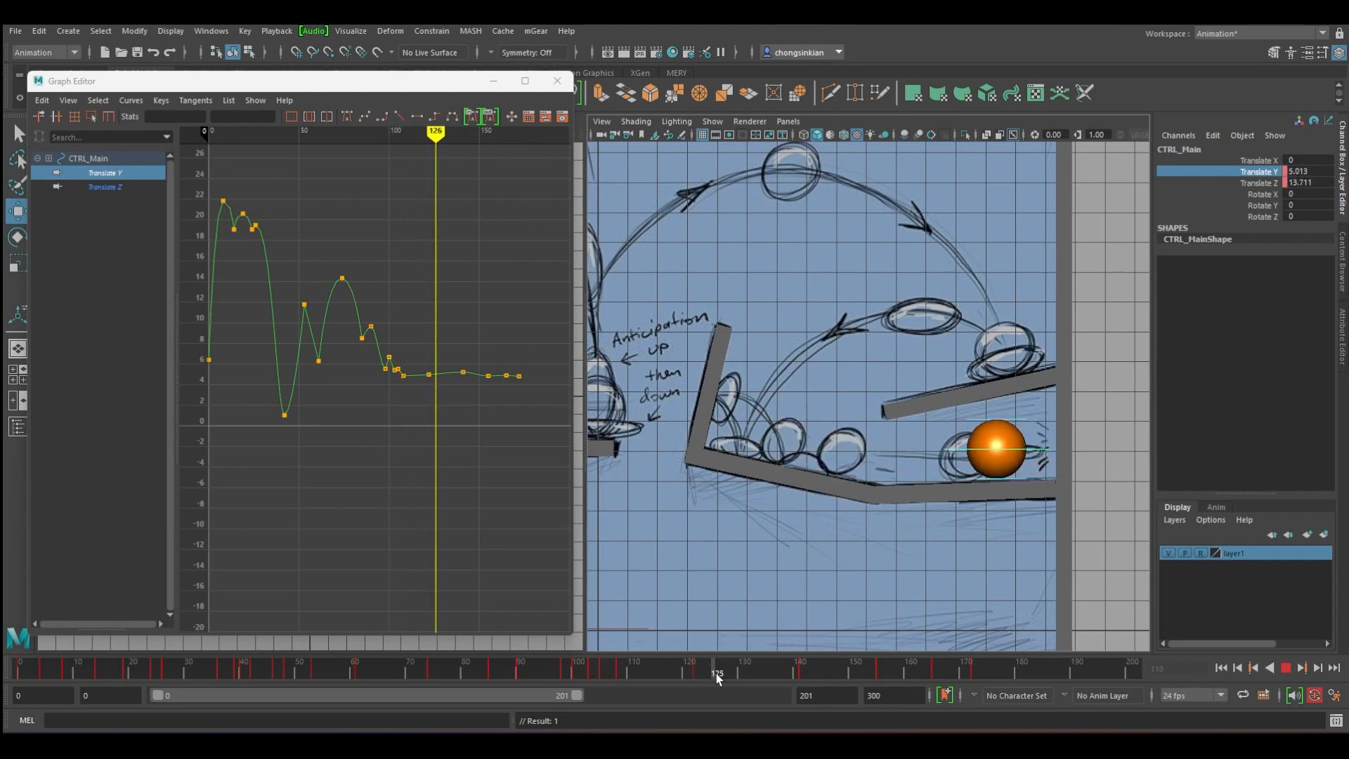
Add Translate Y keys around frames 135, 152 and 160 so the rolling ball follows the floor, and play back the result.
left_click_drag(752, 675, 793, 672)
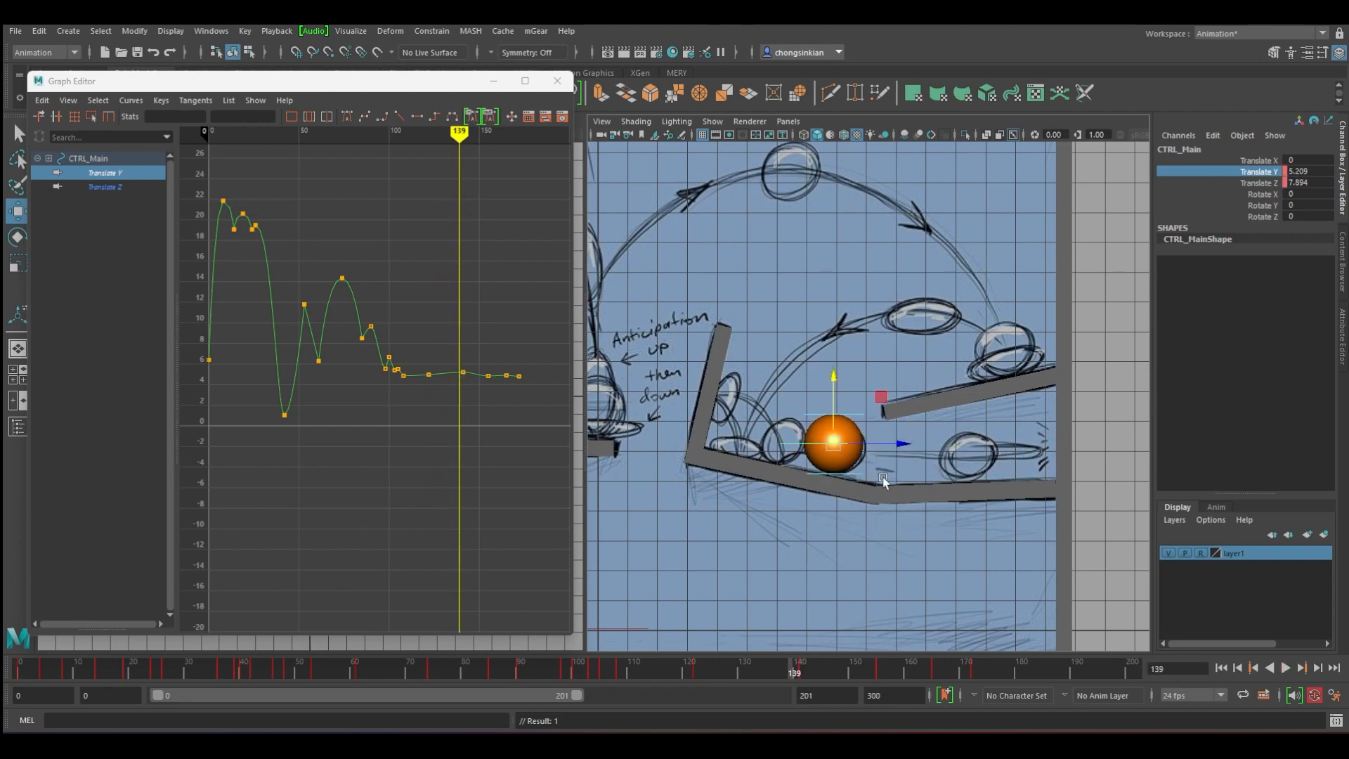
left_click_drag(780, 664, 860, 676)
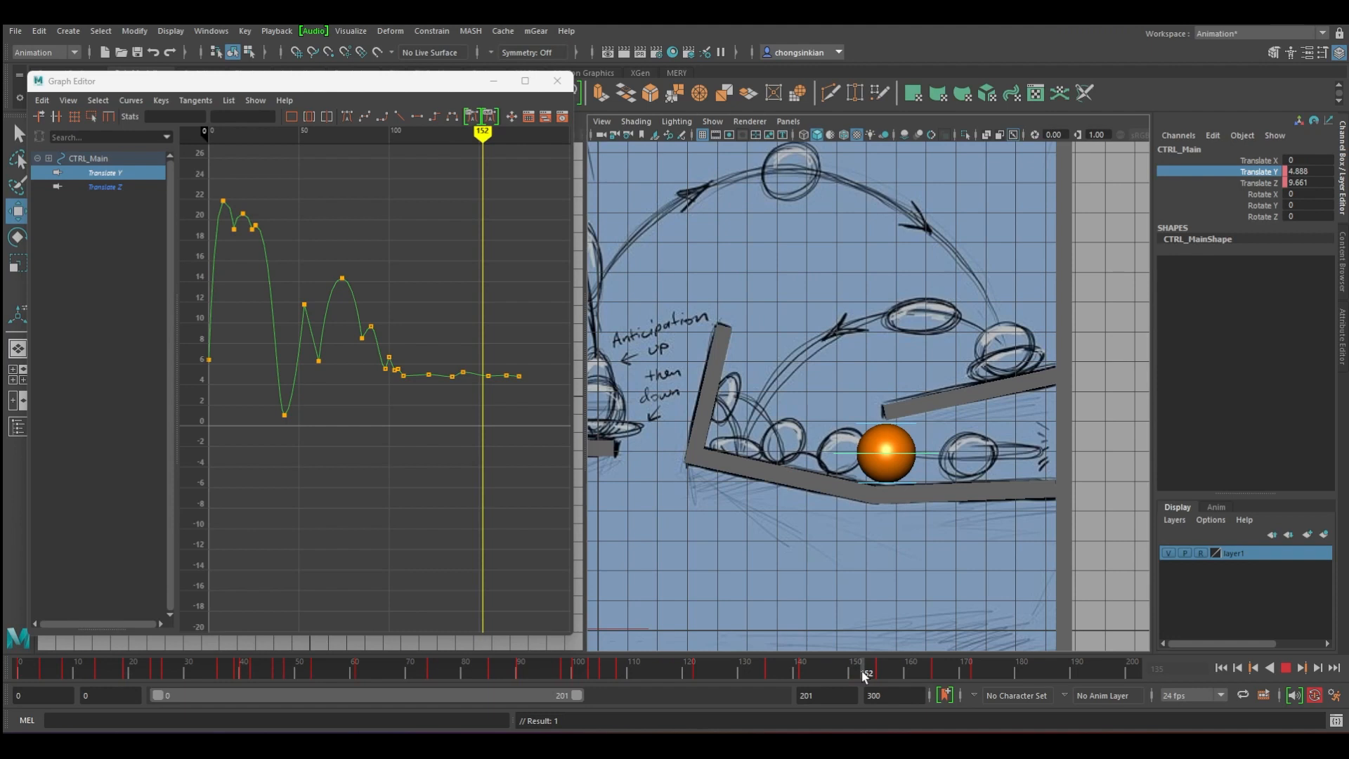
left_click_drag(865, 675, 977, 675)
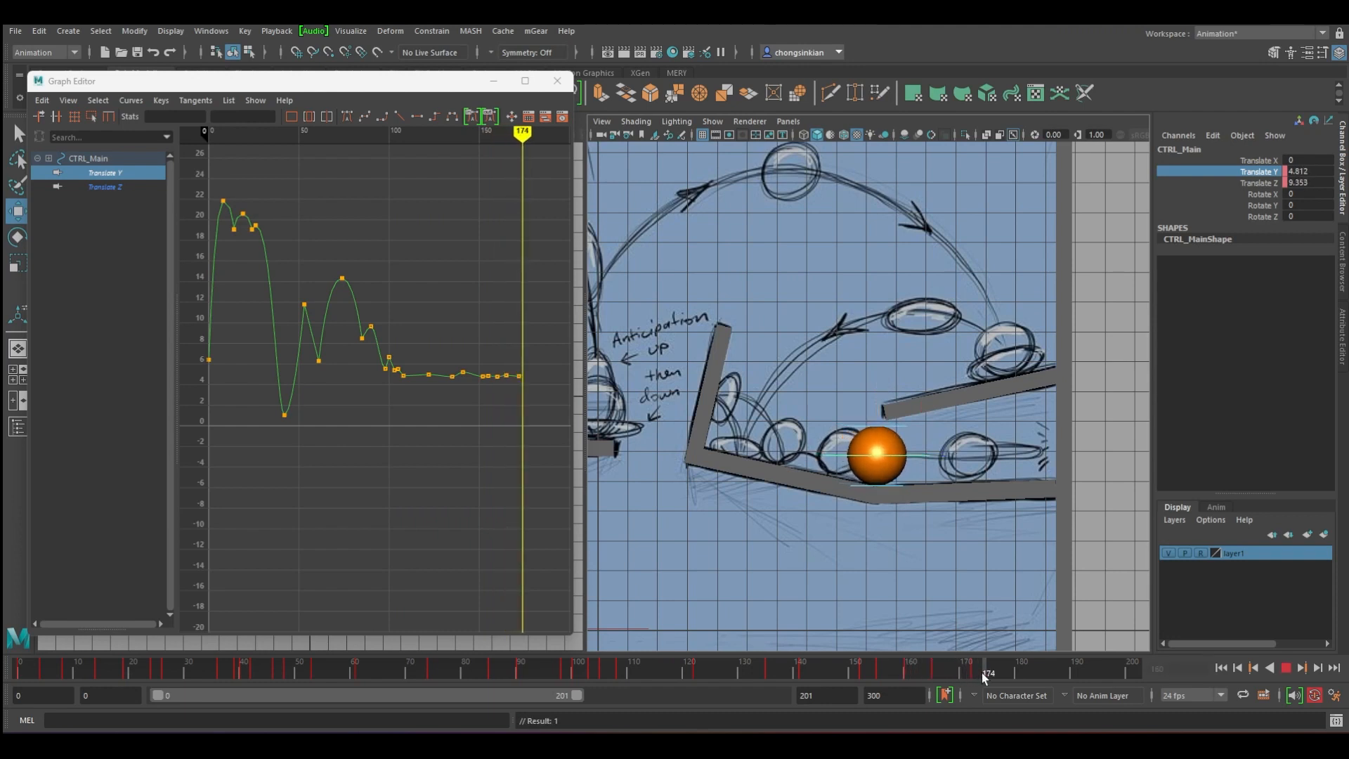
key("alt+v")
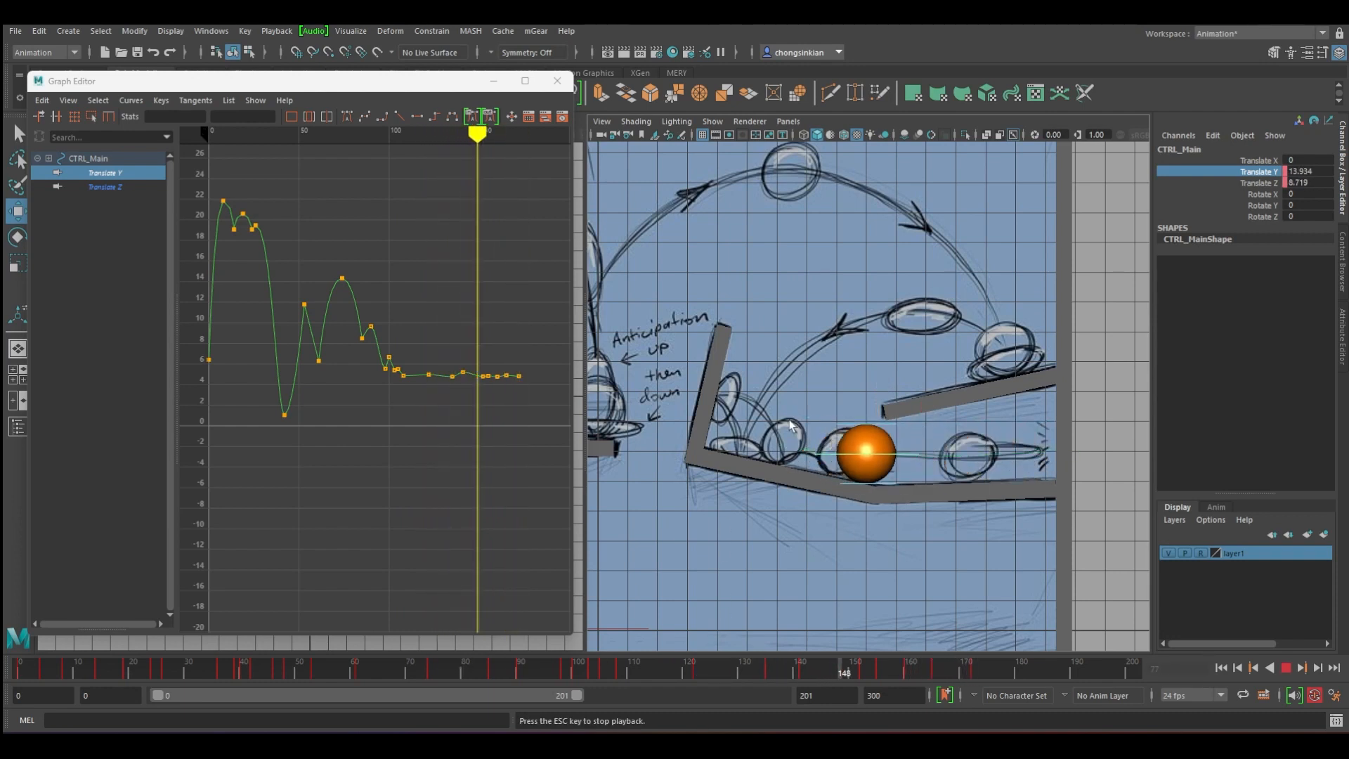
key("Escape")
Review the last bounces and lengthen the flat tangents of the Translate Y key at frame 90 to round the arc.
left_click(388, 357)
key("f")
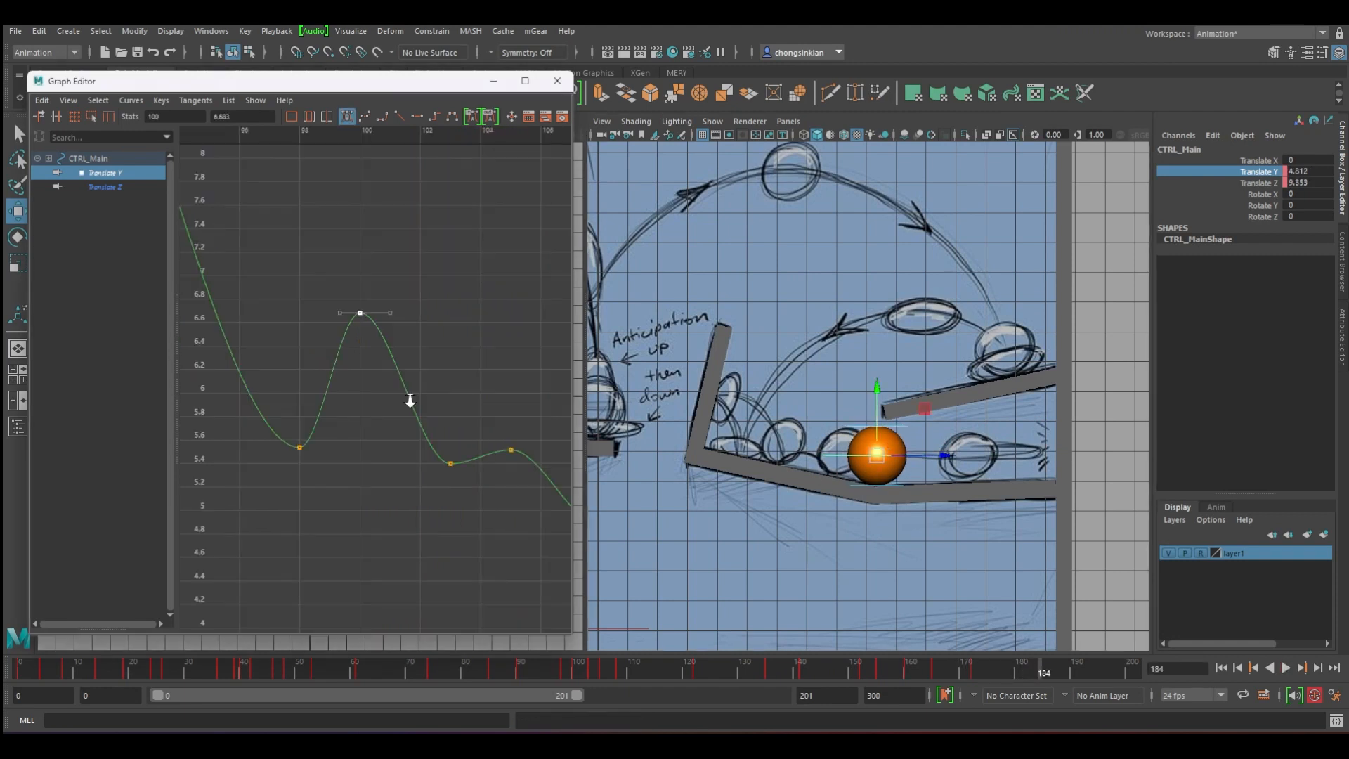
left_click(324, 671)
key("alt+v")
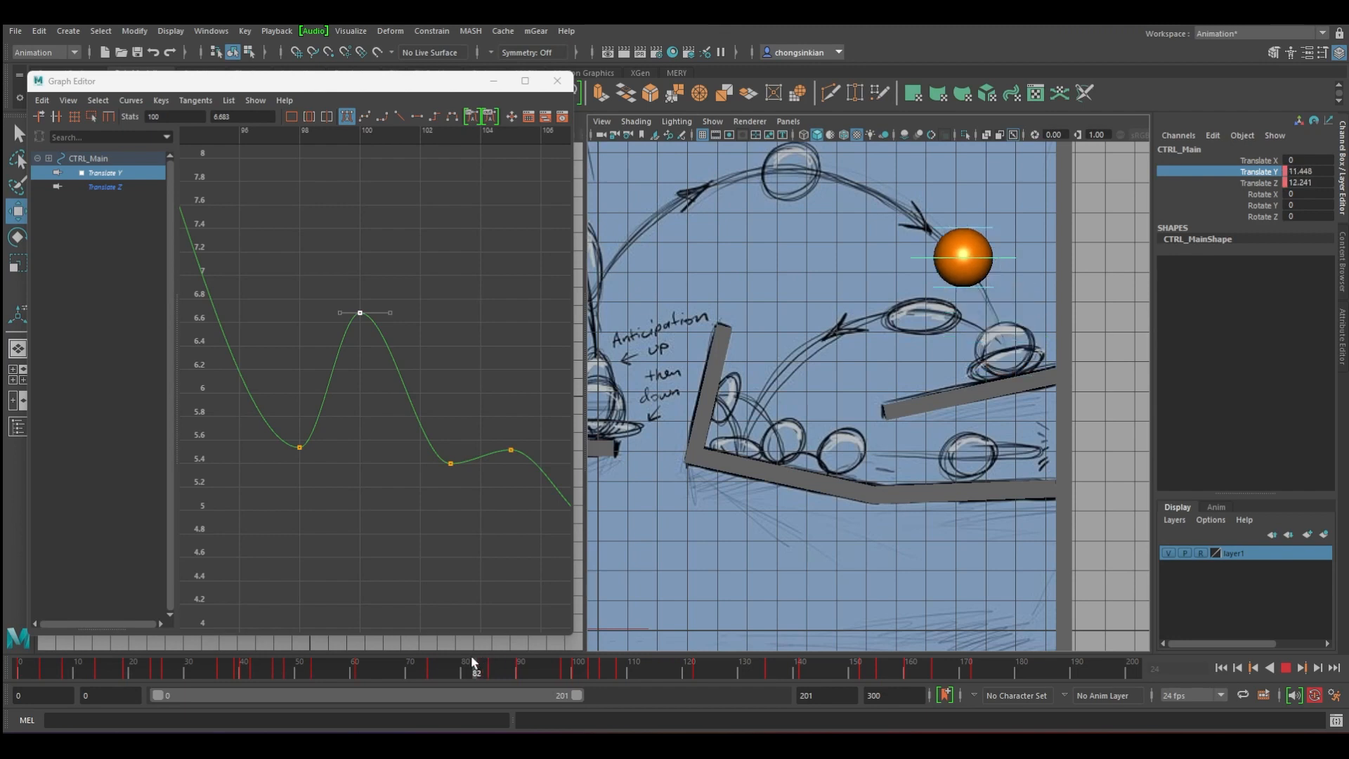
key("Escape")
right_click_drag(455, 459, 346, 381, "alt")
middle_click_drag(347, 381, 459, 431, "alt")
left_click_drag(360, 349, 404, 424)
key("f")
left_click(537, 471)
key("f")
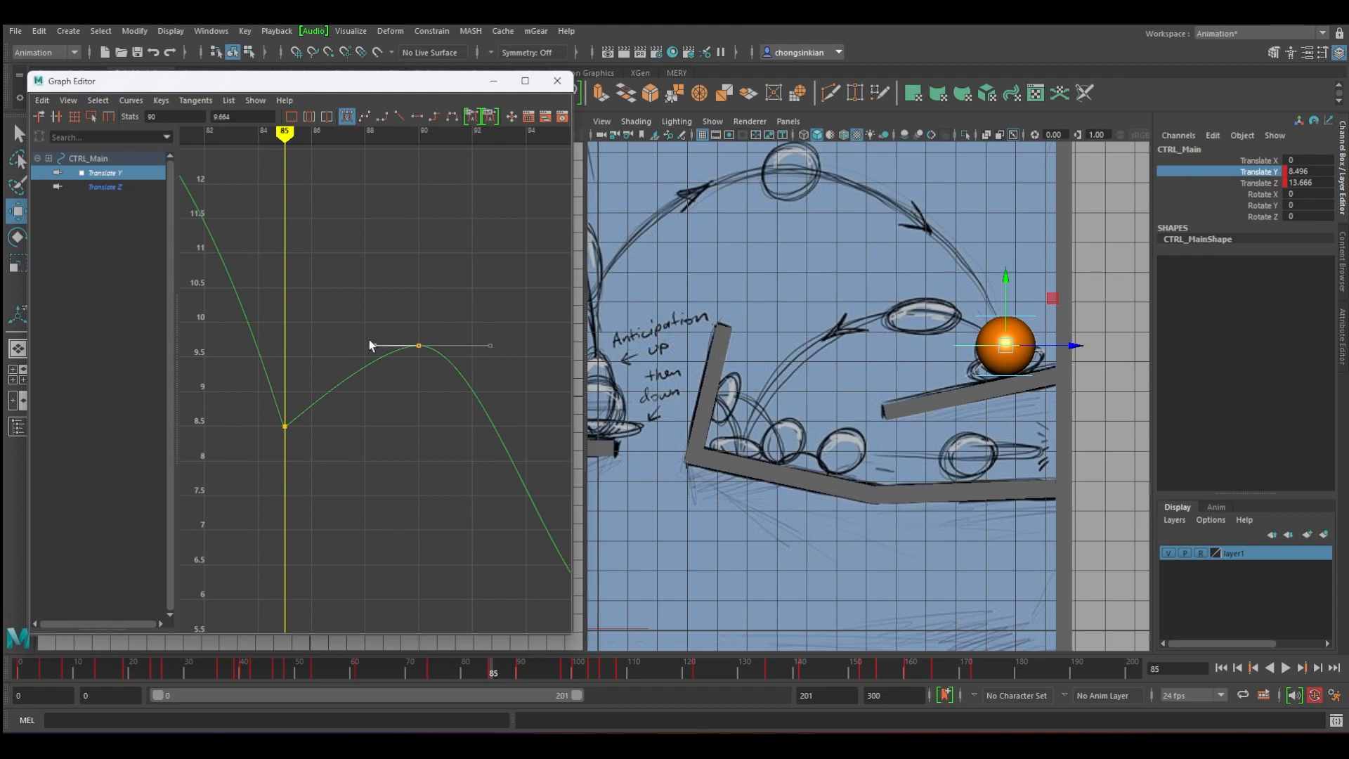
left_click_drag(369, 344, 320, 341)
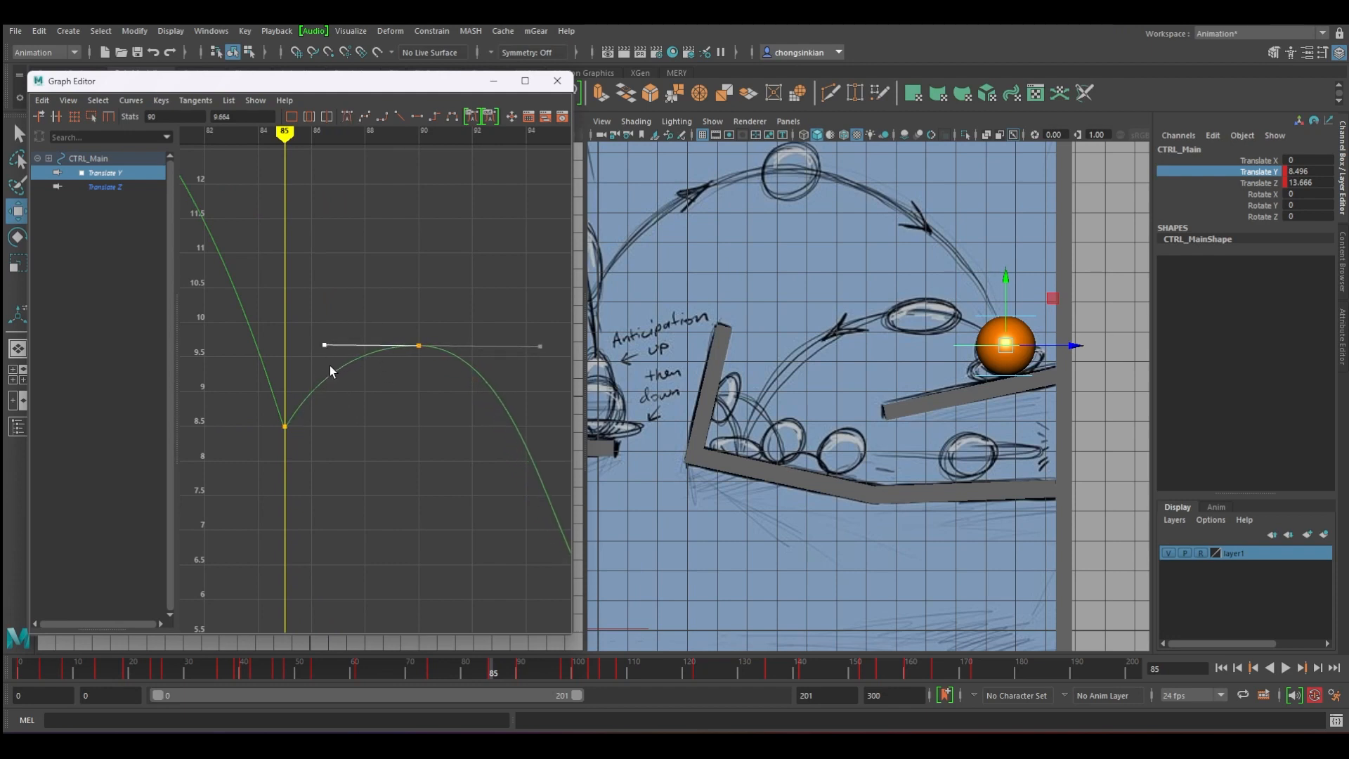
Break the tangents of the Translate Y key at frame 98 and angle them into a sharp bounce contact.
scroll(440, 346, "down", 2)
mouse_move(237, 141)
left_mouse_down()
mouse_move(378, 153)
mouse_move(481, 186)
left_mouse_up()
left_click(474, 479)
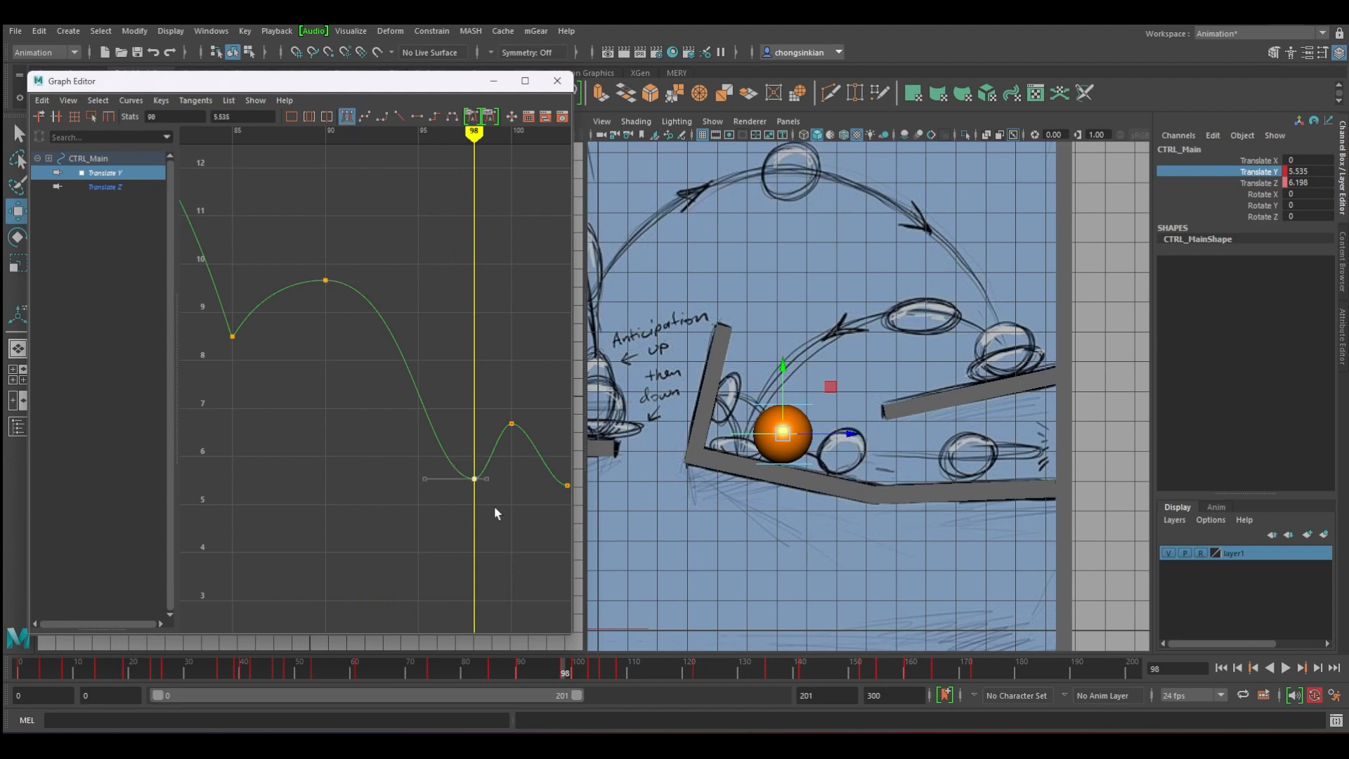
right_click(478, 482)
left_click(545, 533)
middle_click_drag(422, 475, 469, 476)
key("ctrl+z")
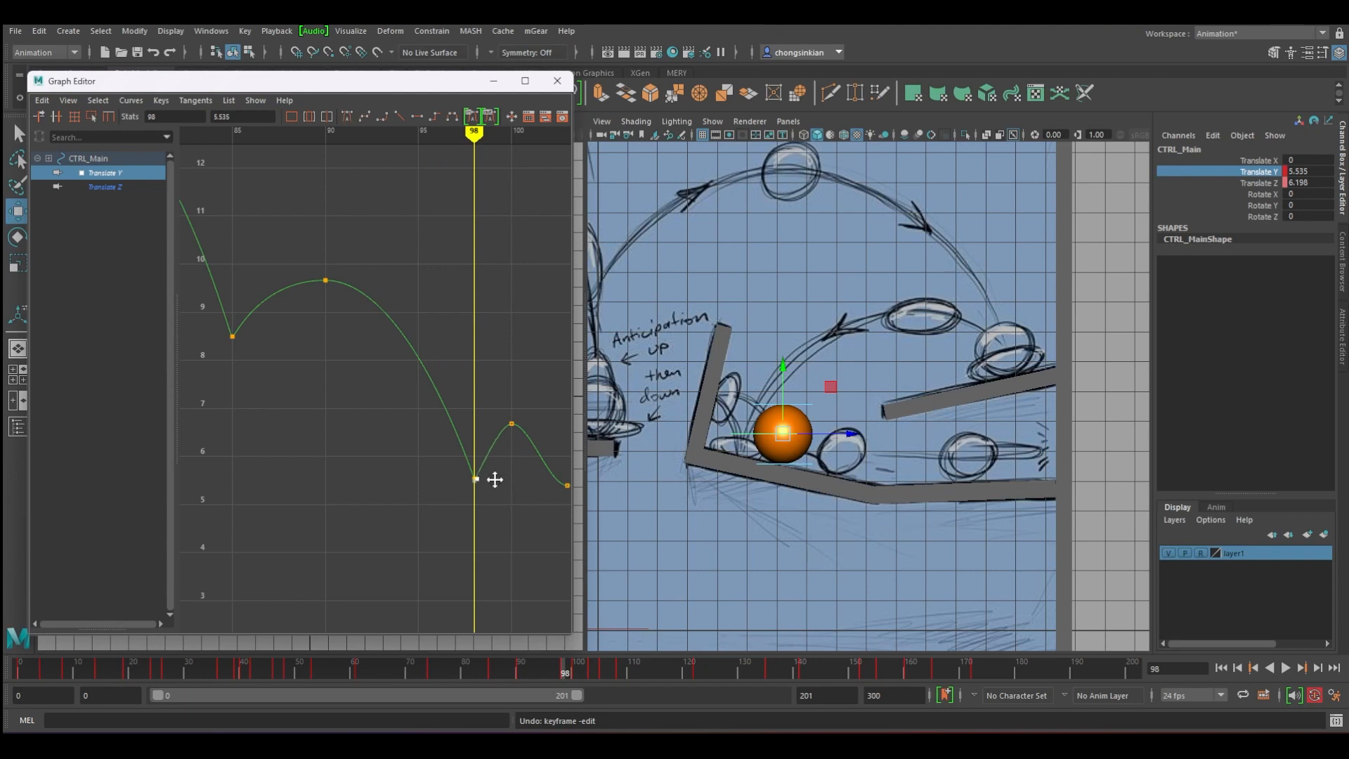
scroll(491, 476, "down", 2)
Lengthen the tangents of the Translate Y key at frame 100 to round the top of the small bounce.
left_click_drag(451, 383, 520, 443)
key("f")
scroll(519, 440, "down", 8)
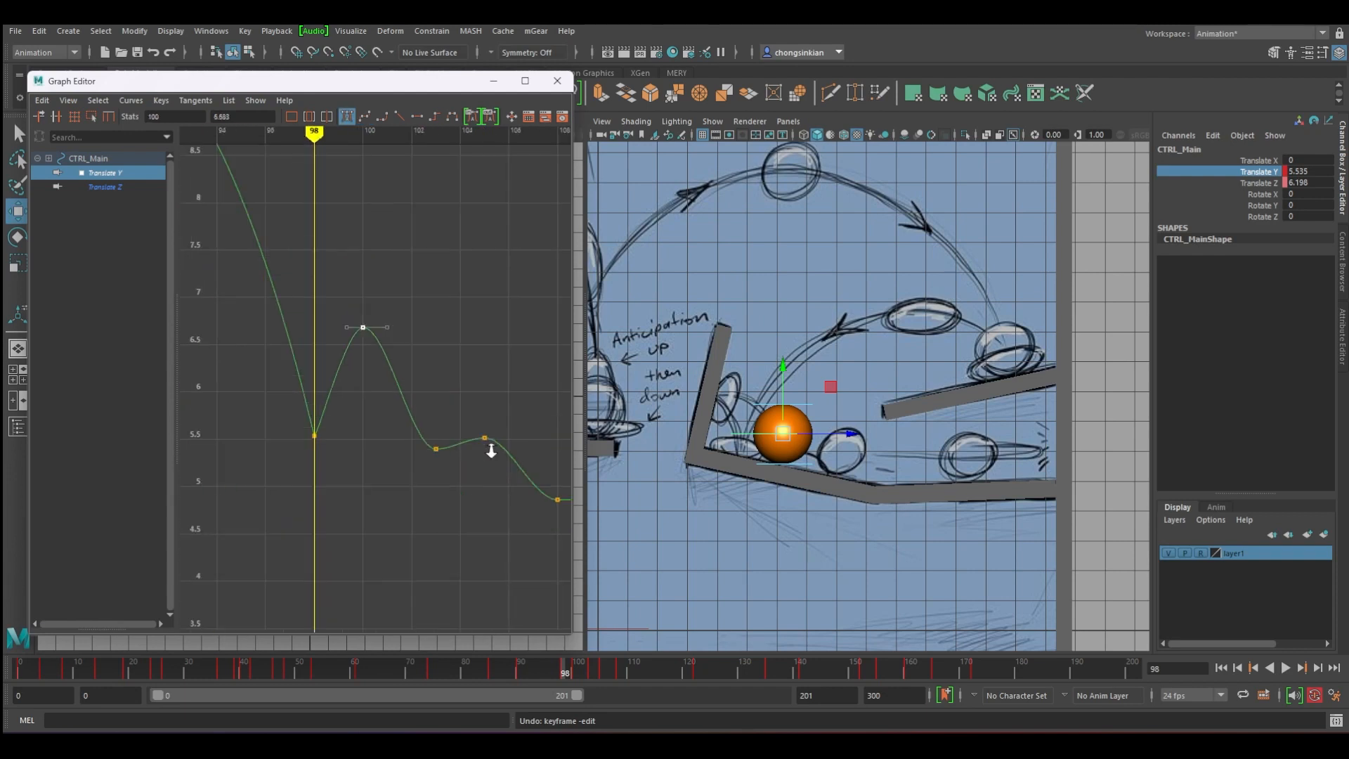
scroll(424, 439, "up", 6)
left_click(390, 319)
left_click_drag(390, 319, 358, 319)
Break the tangents of the Translate Y key at frame 103 and shape them into a sharp contact point.
middle_click_drag(467, 448, 385, 383, "alt")
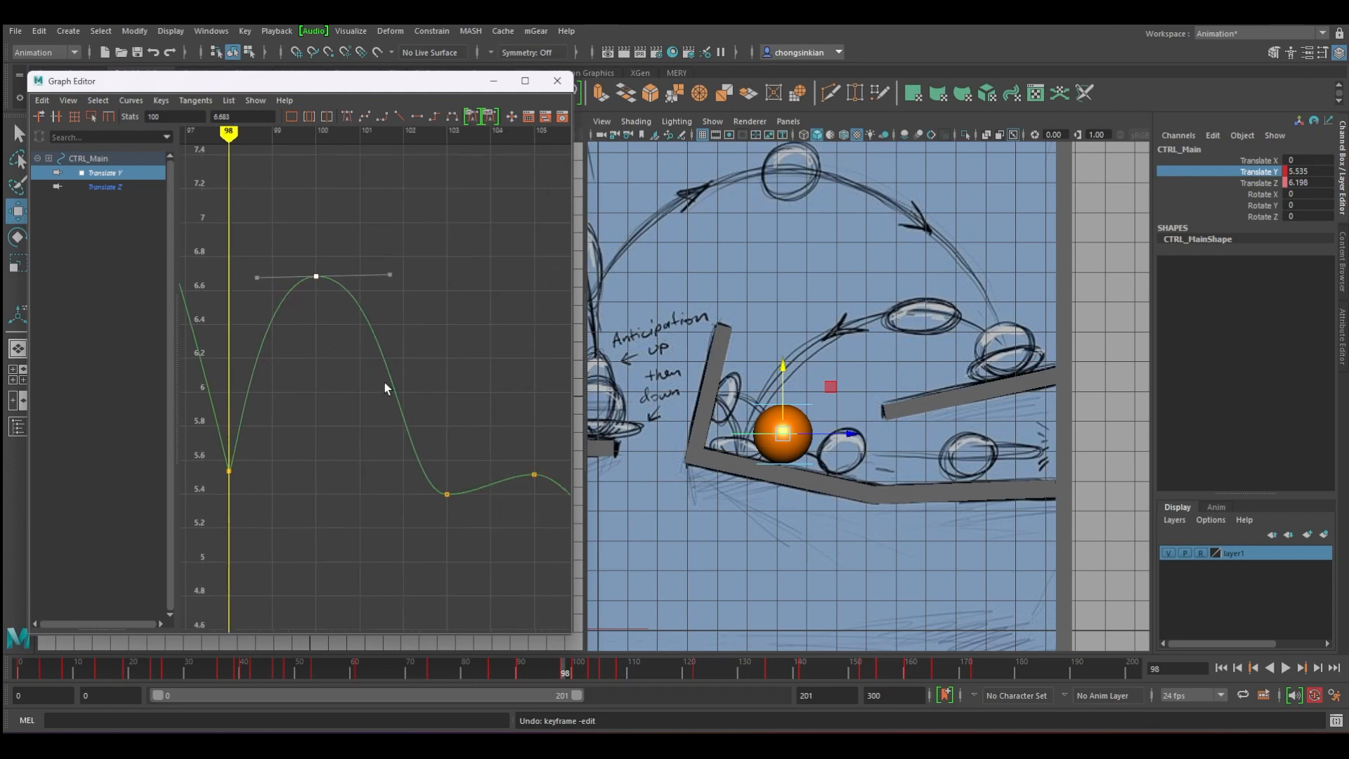
left_click(437, 142)
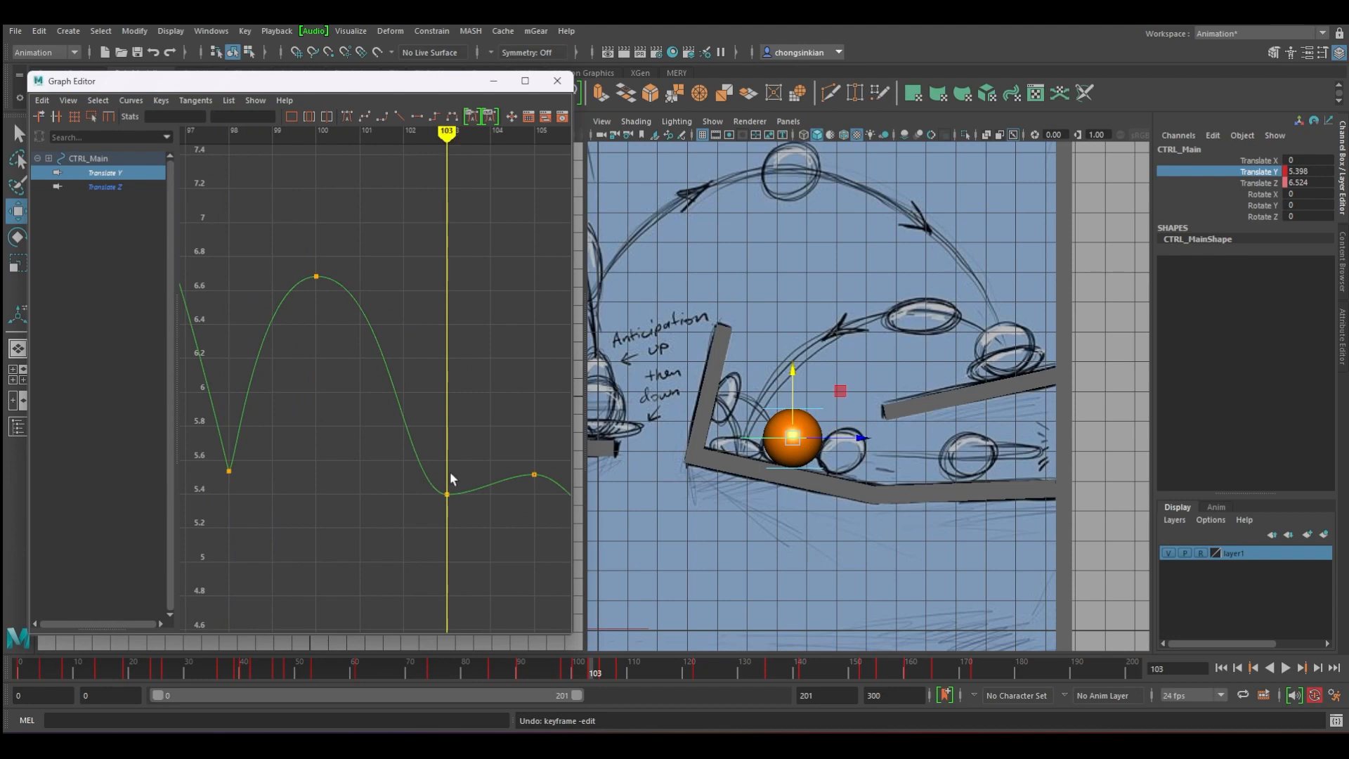
left_click_drag(423, 458, 472, 540)
right_click(472, 532)
left_click(590, 555)
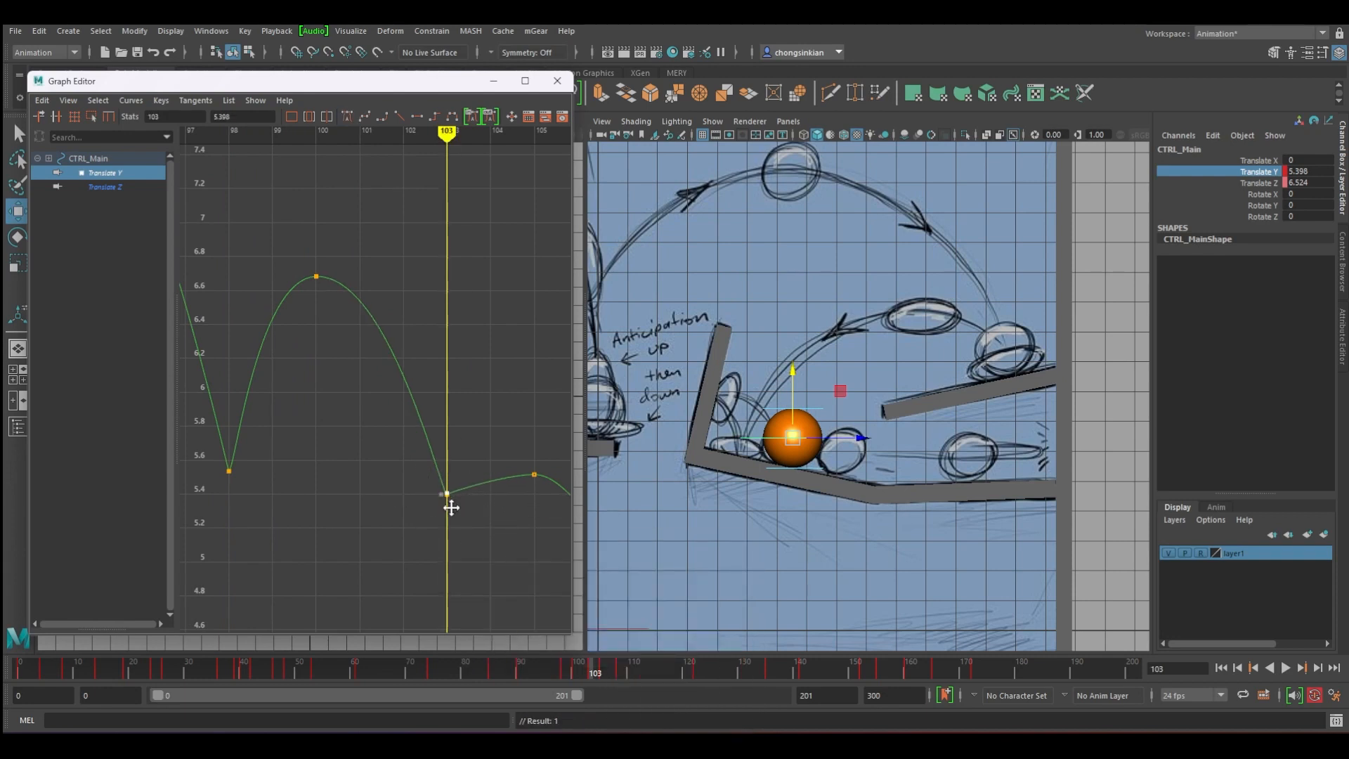
middle_click_drag(444, 503, 342, 468, "alt")
Extend the tangents of the Translate Y key at frame 105 to round the last low hop.
left_click_drag(402, 425, 482, 468)
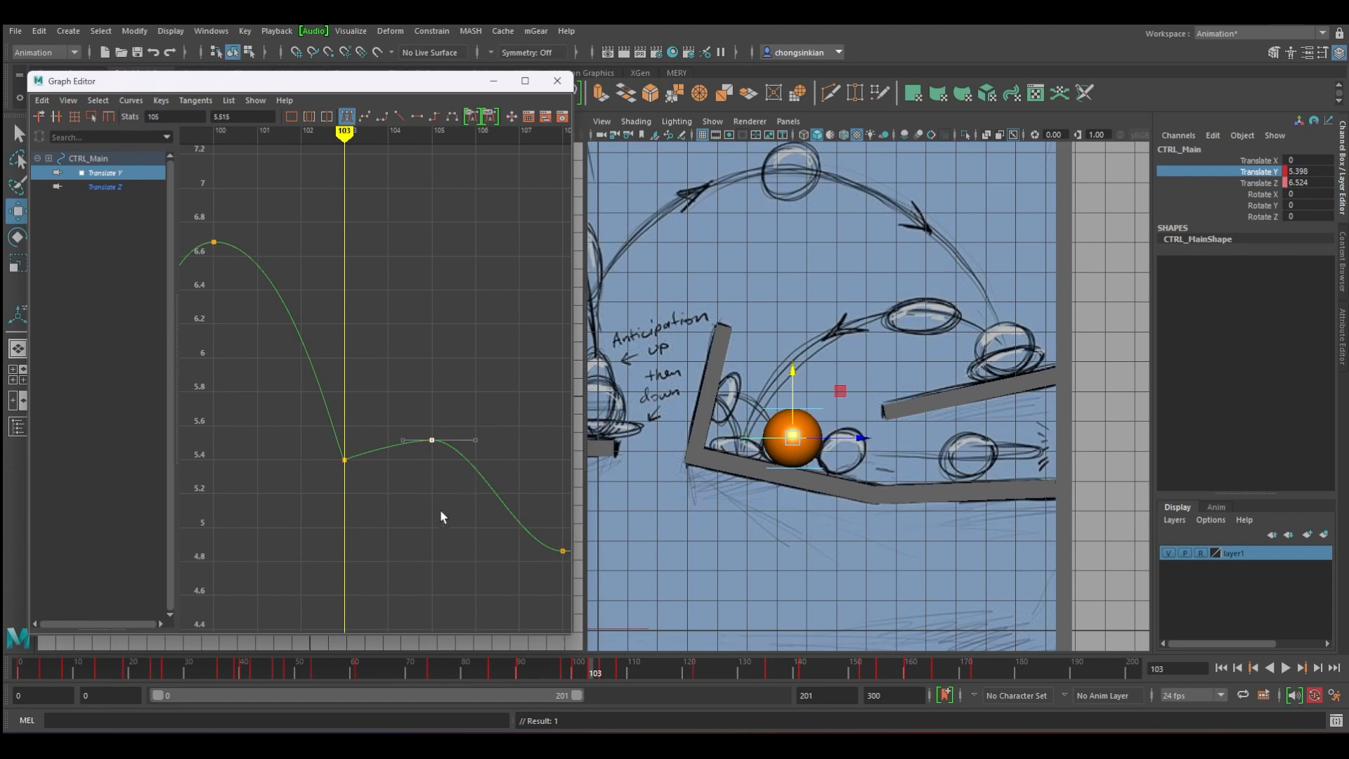
key("f")
scroll(440, 512, "down", 3)
left_click_drag(398, 369, 377, 366)
Break the tangents of the Translate Y key at frame 108 and steepen the incoming side so the ball lands sharply.
left_click_drag(512, 503, 549, 561)
right_click(538, 538)
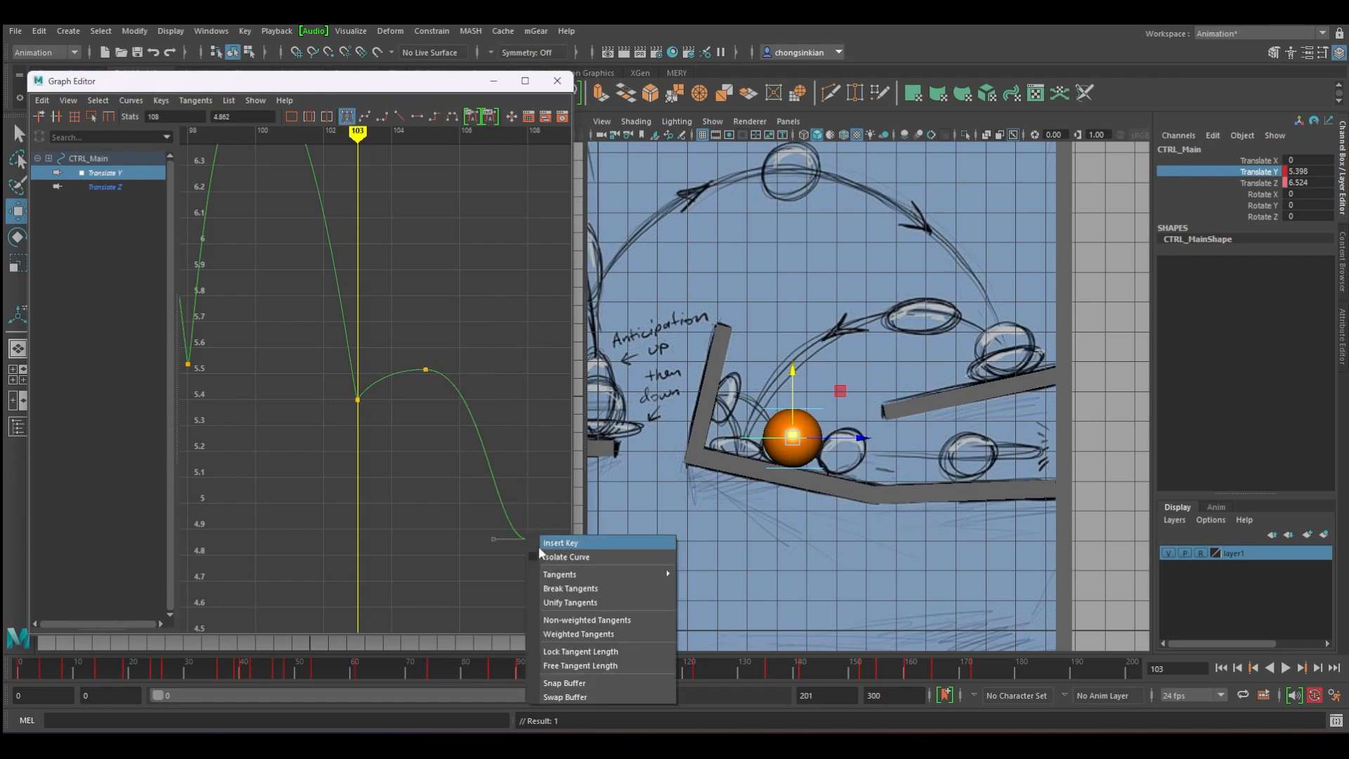
left_click(581, 595)
middle_click_drag(517, 536, 317, 440, "alt")
key("period")
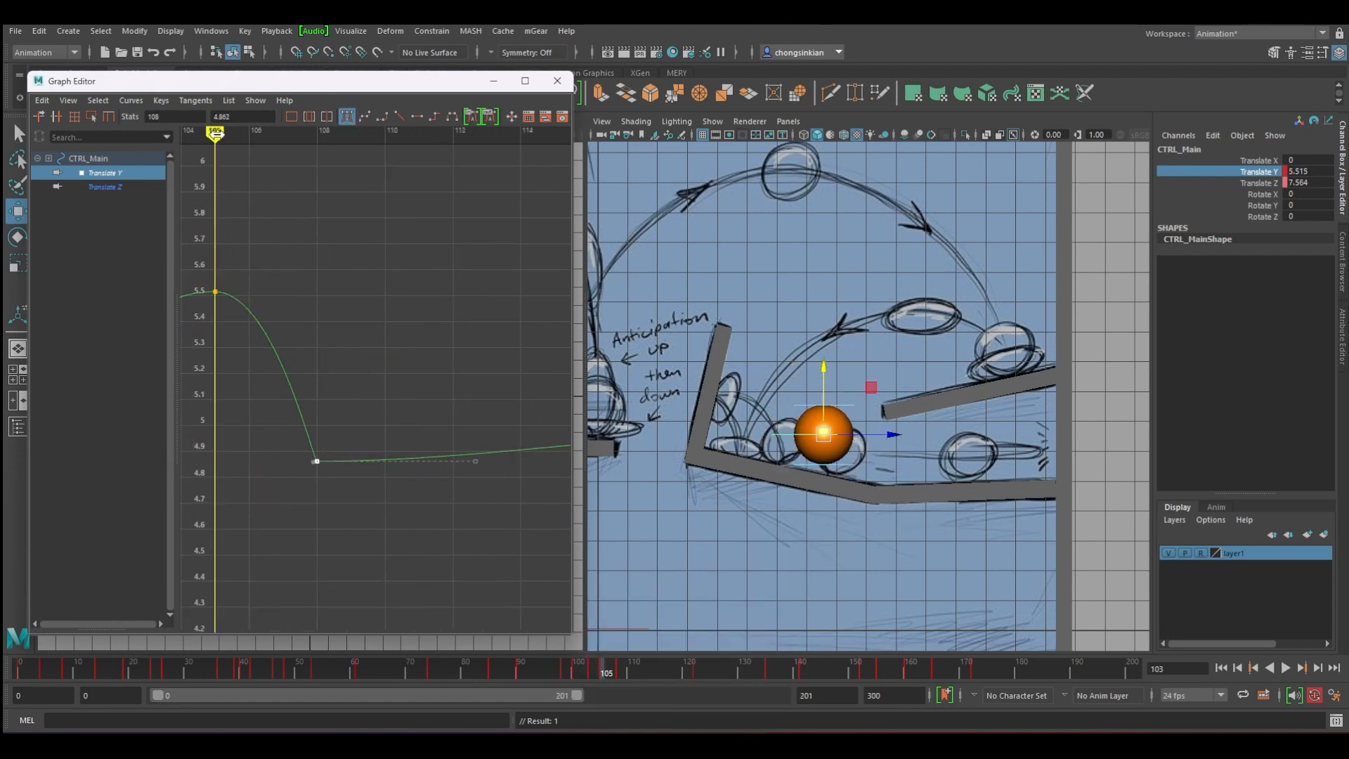
Align the outgoing tangent of the frame 108 Translate Y key with the floor, checking the ball at frame 113.
left_click_drag(216, 133, 489, 196)
right_click_drag(465, 435, 424, 426, "alt")
left_click_drag(408, 411, 409, 408)
right_click_drag(411, 415, 454, 445, "alt")
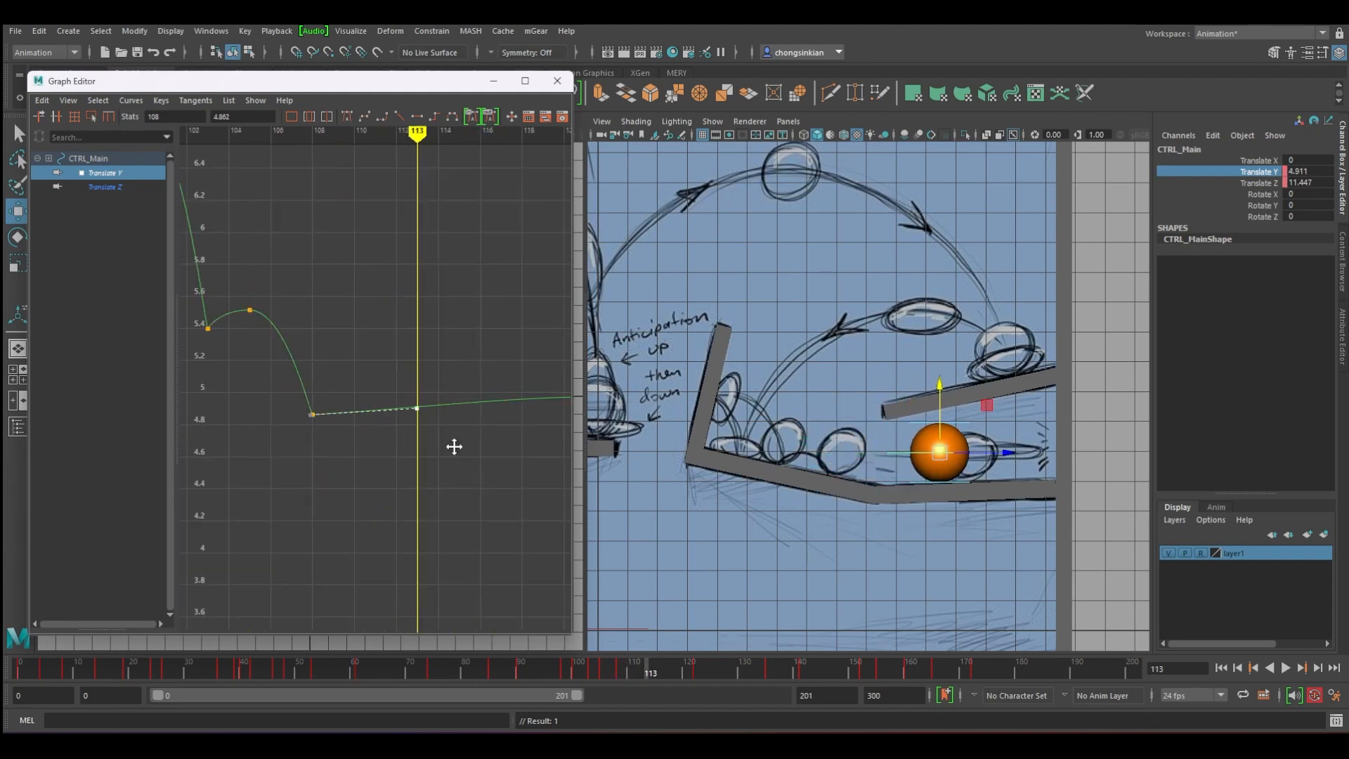
middle_click_drag(454, 445, 379, 443, "alt")
Give the Translate Y key at frame 122, where the ball reaches the wall, linear tangents.
left_click_drag(535, 403, 534, 402)
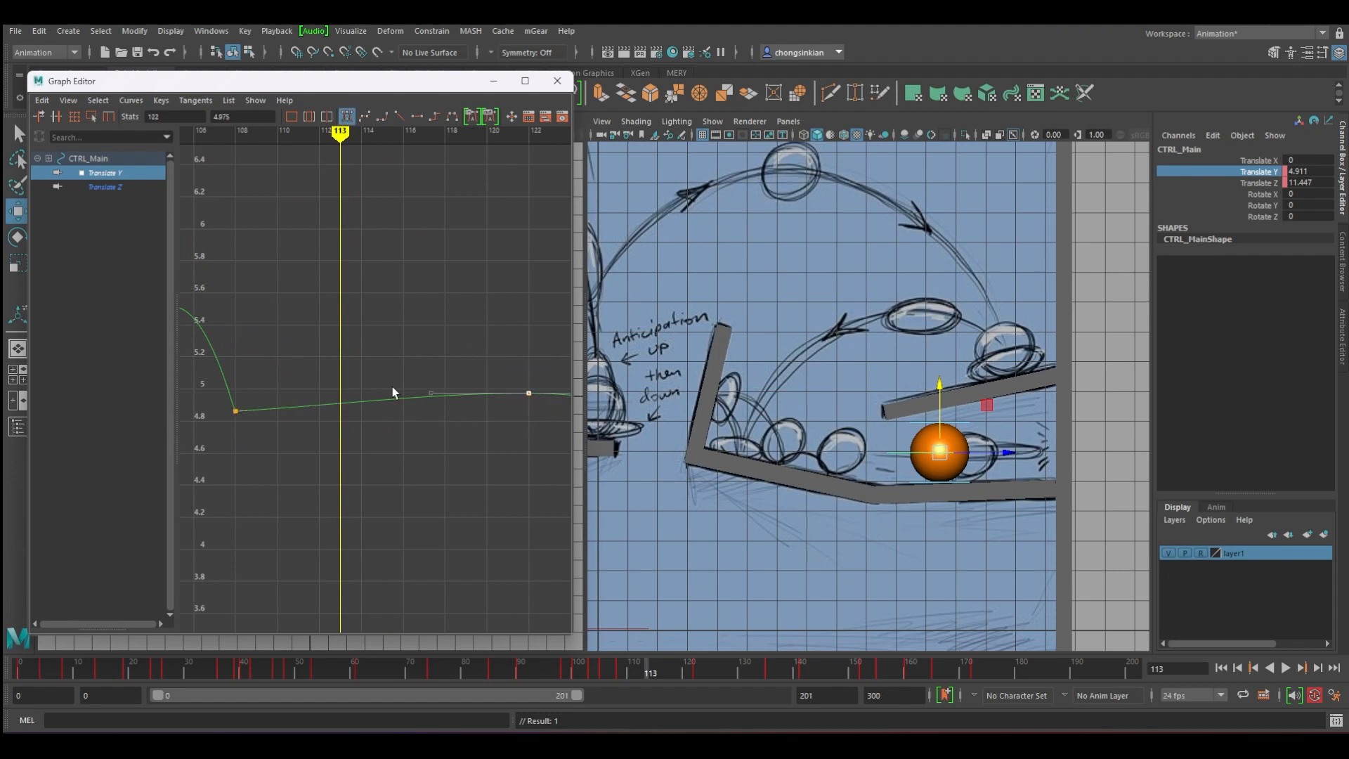
right_click_drag(378, 400, 370, 398, "alt")
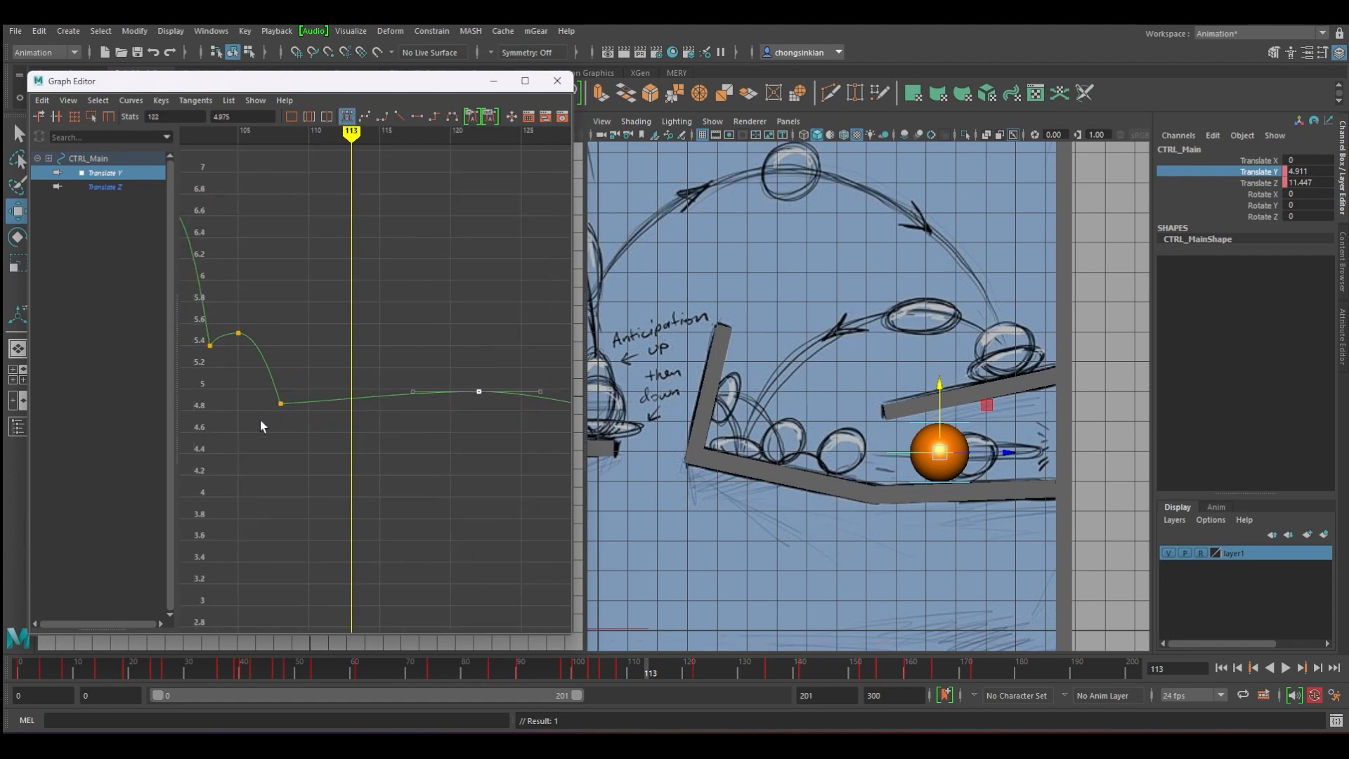
left_click_drag(314, 428, 314, 426)
left_click_drag(331, 381, 359, 411)
left_click_drag(434, 369, 483, 413)
left_click(399, 116)
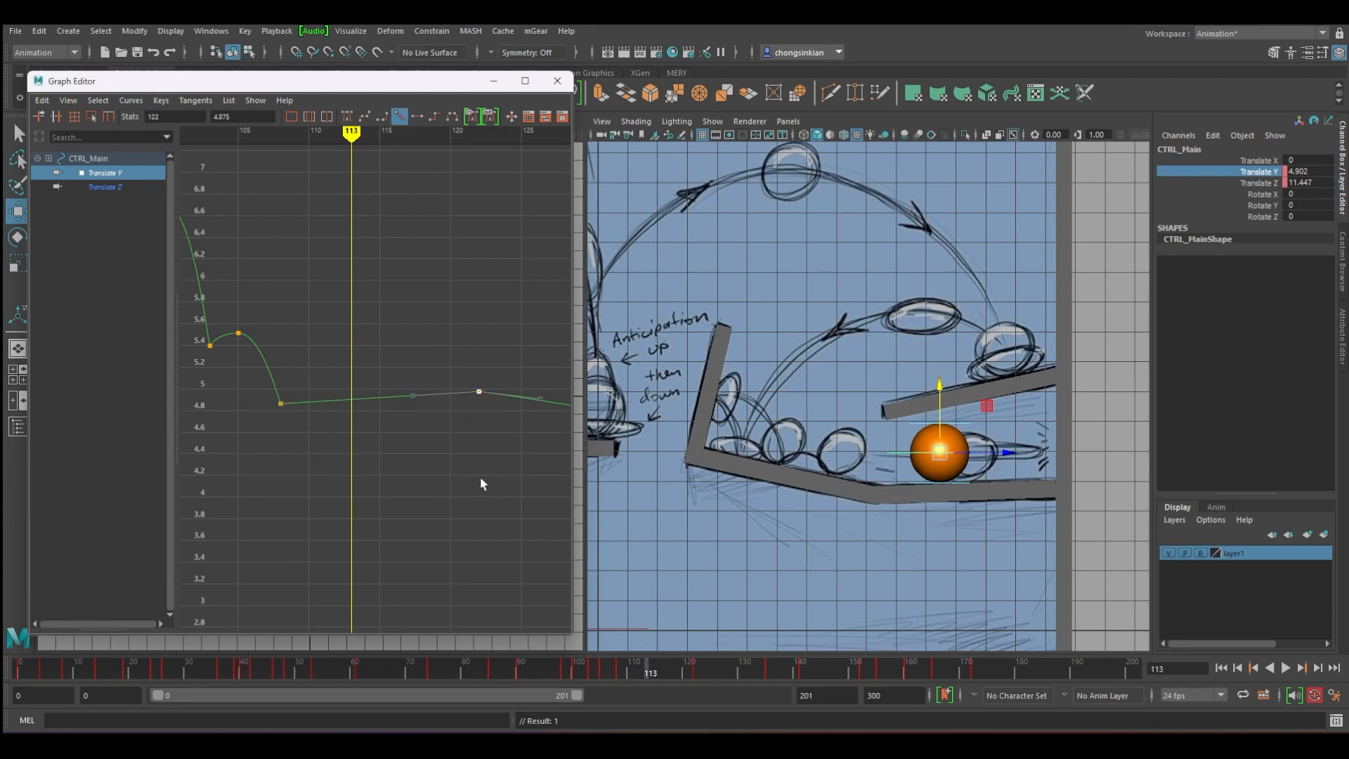
Break the tangents of the Translate Y key at frame 135 and angle the incoming side along the preceding descent.
middle_click_drag(459, 421, 363, 399, "alt")
left_click_drag(299, 134, 565, 190)
key("f")
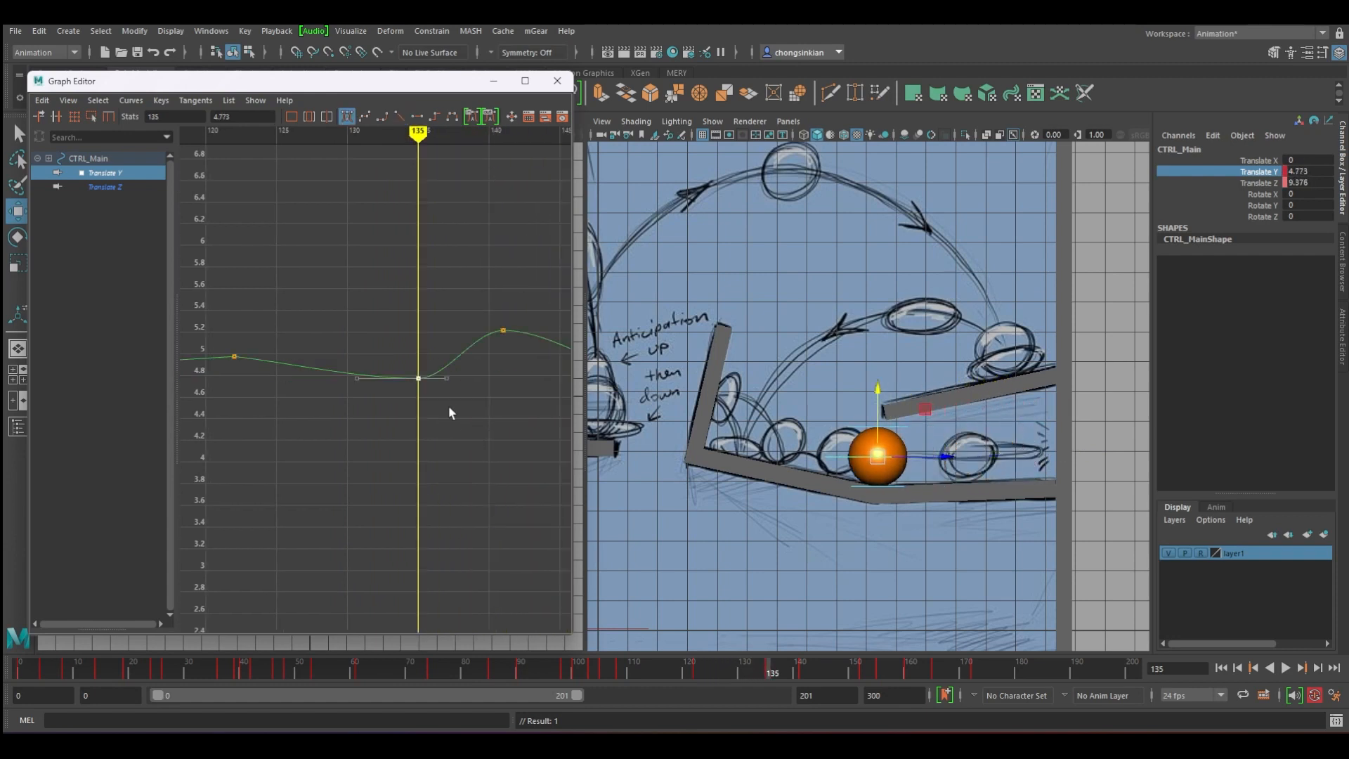
right_click_drag(415, 373, 447, 421)
right_click_drag(350, 368, 437, 475, "alt")
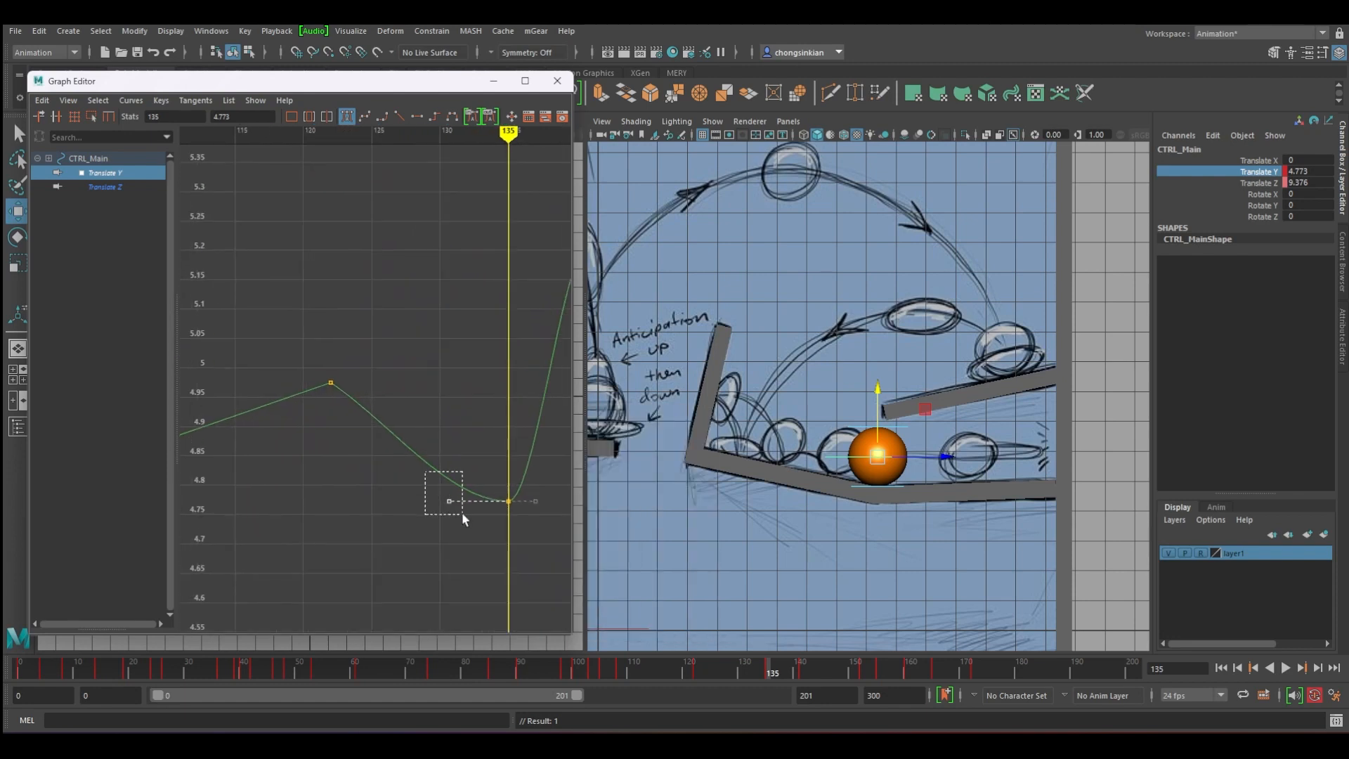
left_click_drag(462, 516, 462, 517)
middle_click_drag(462, 517, 395, 431)
Break the tangents of the Translate Y key at frame 122 and adjust its outgoing handle to smooth the roll back.
left_click_drag(318, 371, 382, 412)
key("ctrl+z")
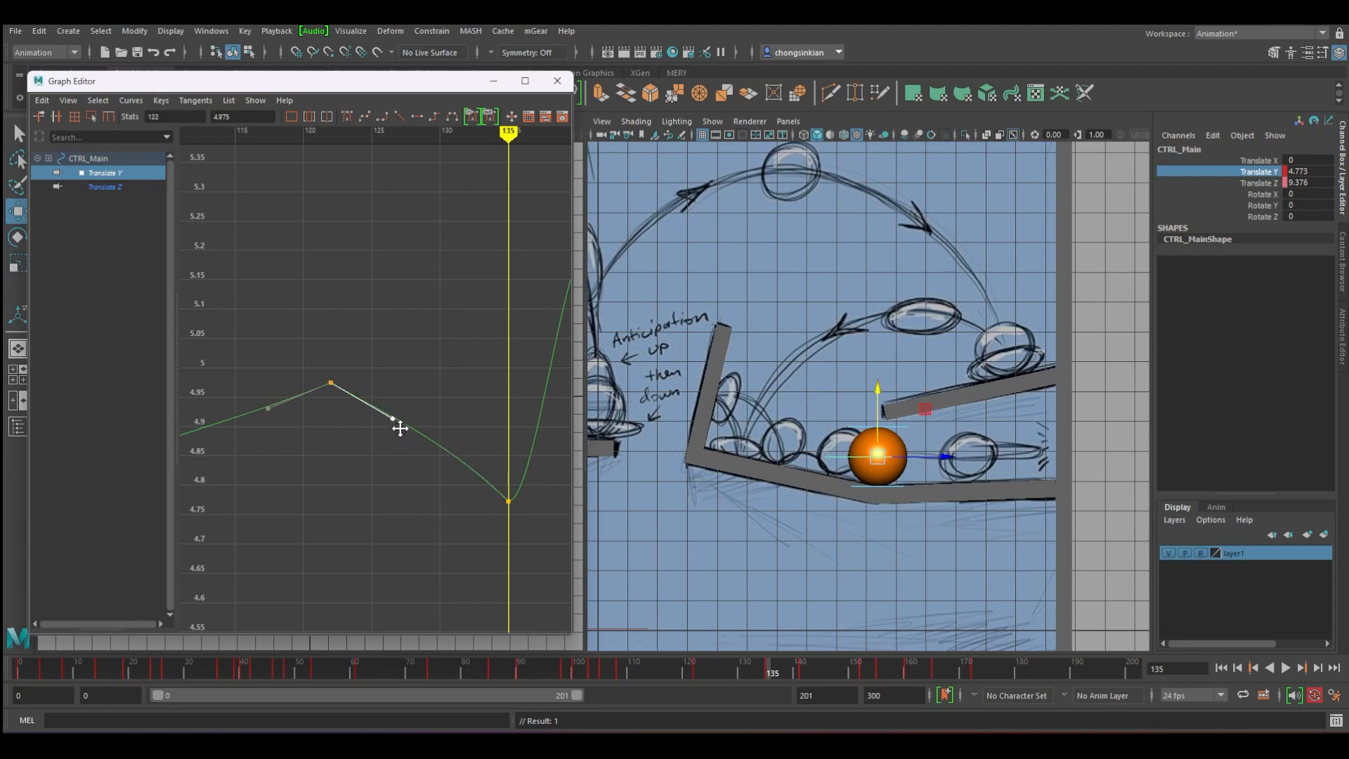
right_click(339, 390)
left_click(386, 440)
middle_click_drag(414, 438, 419, 435)
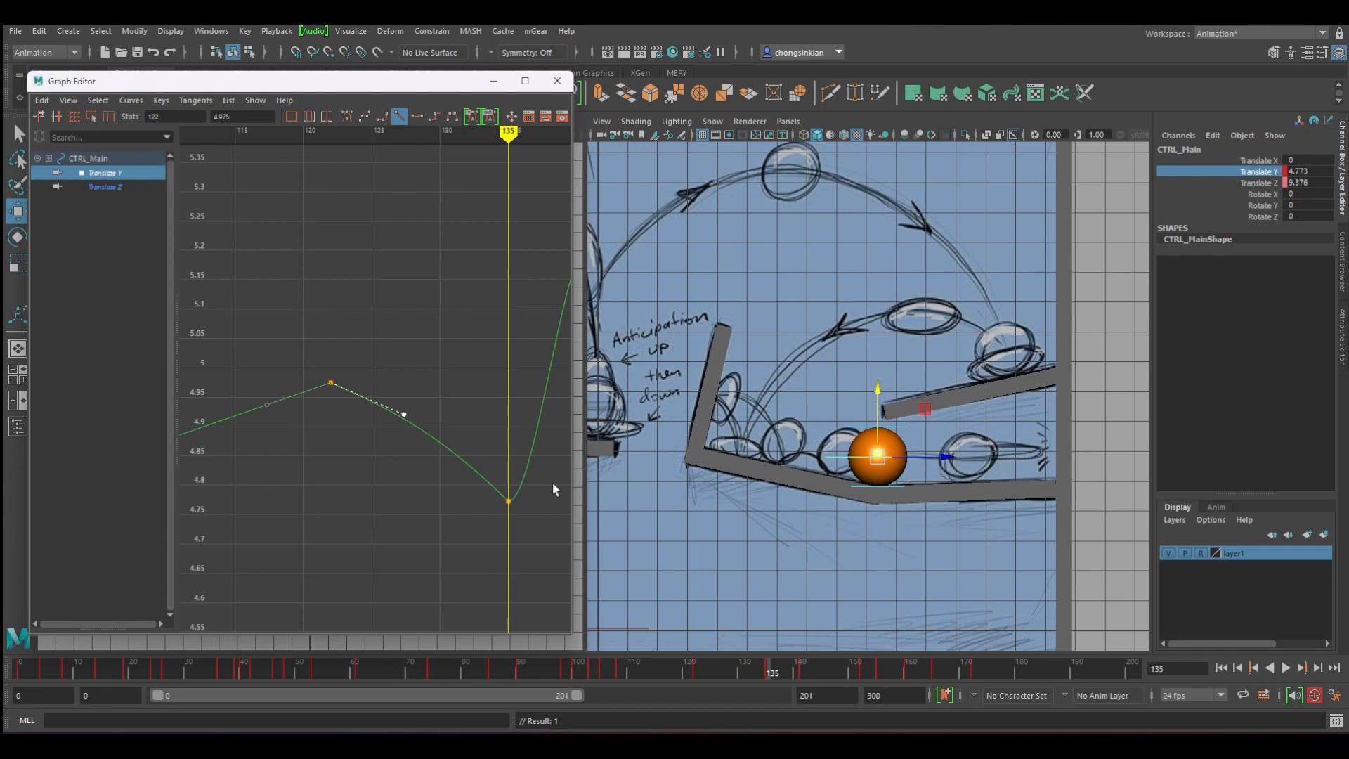
middle_click_drag(378, 401, 433, 425)
Angle the outgoing tangent of the frame 135 Translate Y key upward so the ball climbs the slope directly.
left_click_drag(450, 465, 533, 517)
middle_click_drag(453, 440, 351, 438)
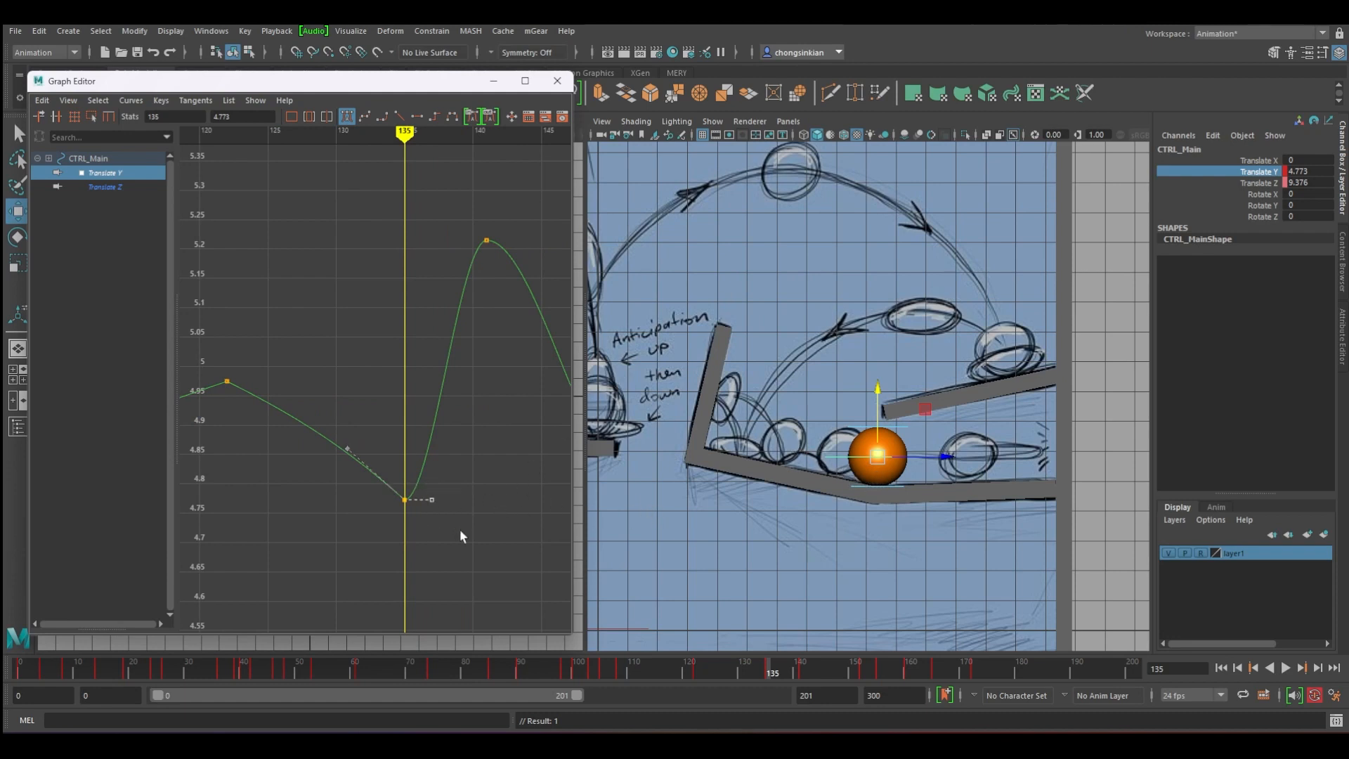
key("period")
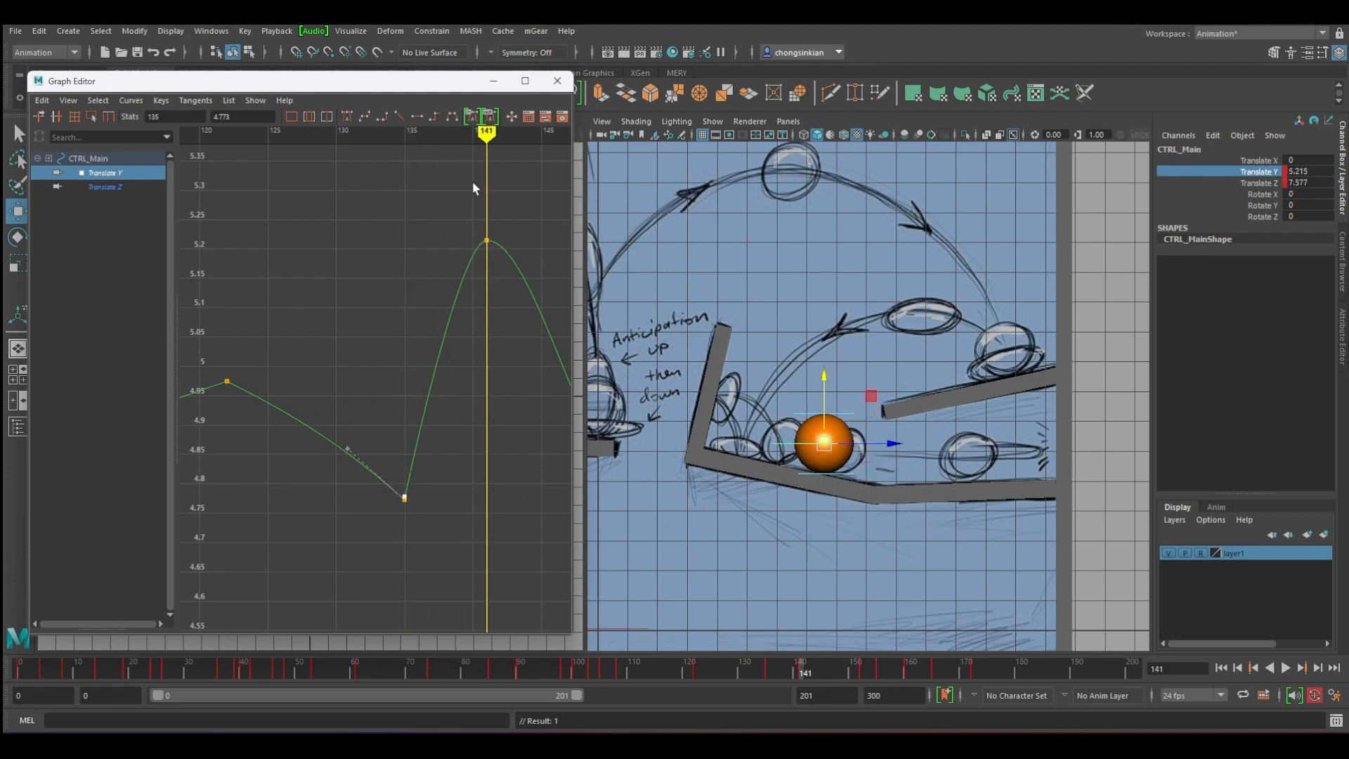
Adjust the tangent handles of the Translate Y key at frame 141, the top of the ball's roll up the slope.
left_click(482, 244)
left_click_drag(466, 265, 465, 263)
middle_click_drag(452, 238, 424, 220)
mouse_move(441, 273)
middle_mouse_down()
mouse_move(443, 252)
mouse_move(461, 259)
middle_mouse_up()
Frame the whole Translate Y curve and play back the animation from the start.
key("a")
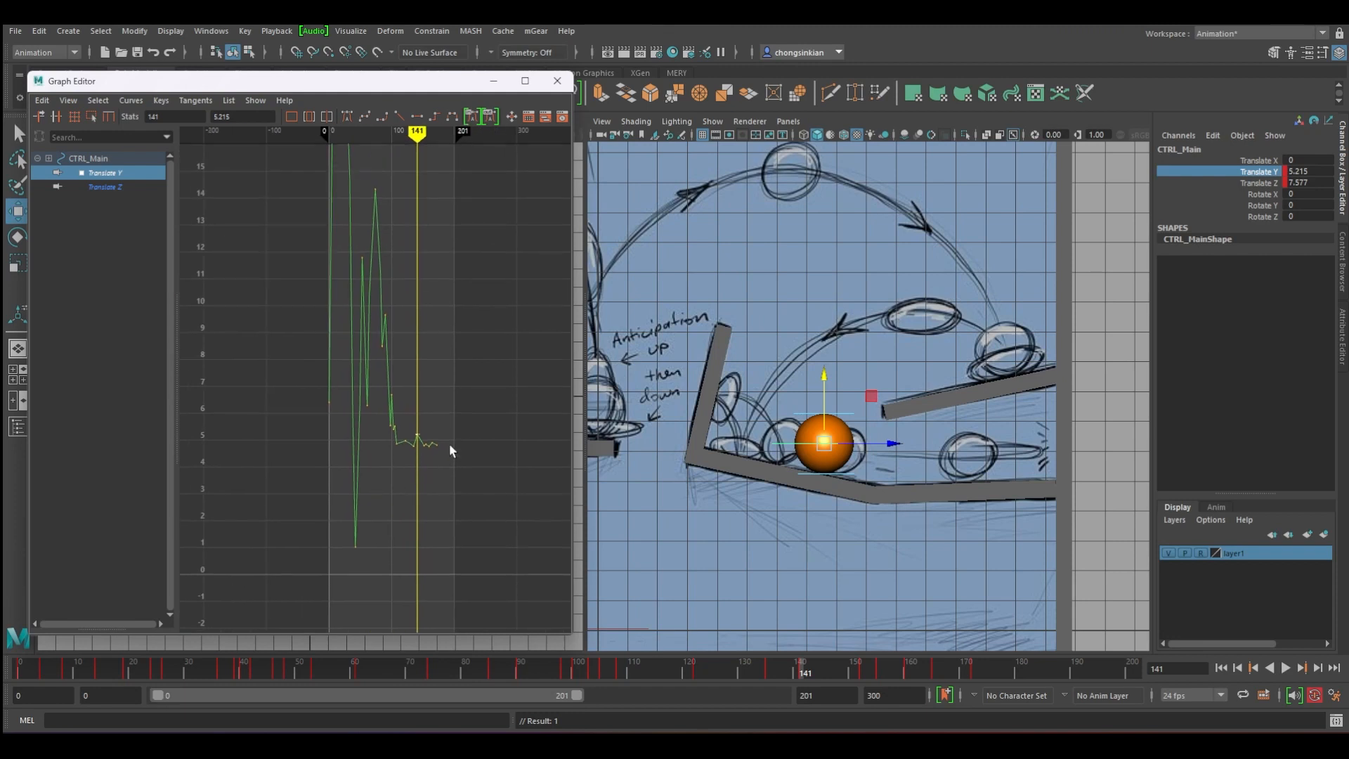
key("a")
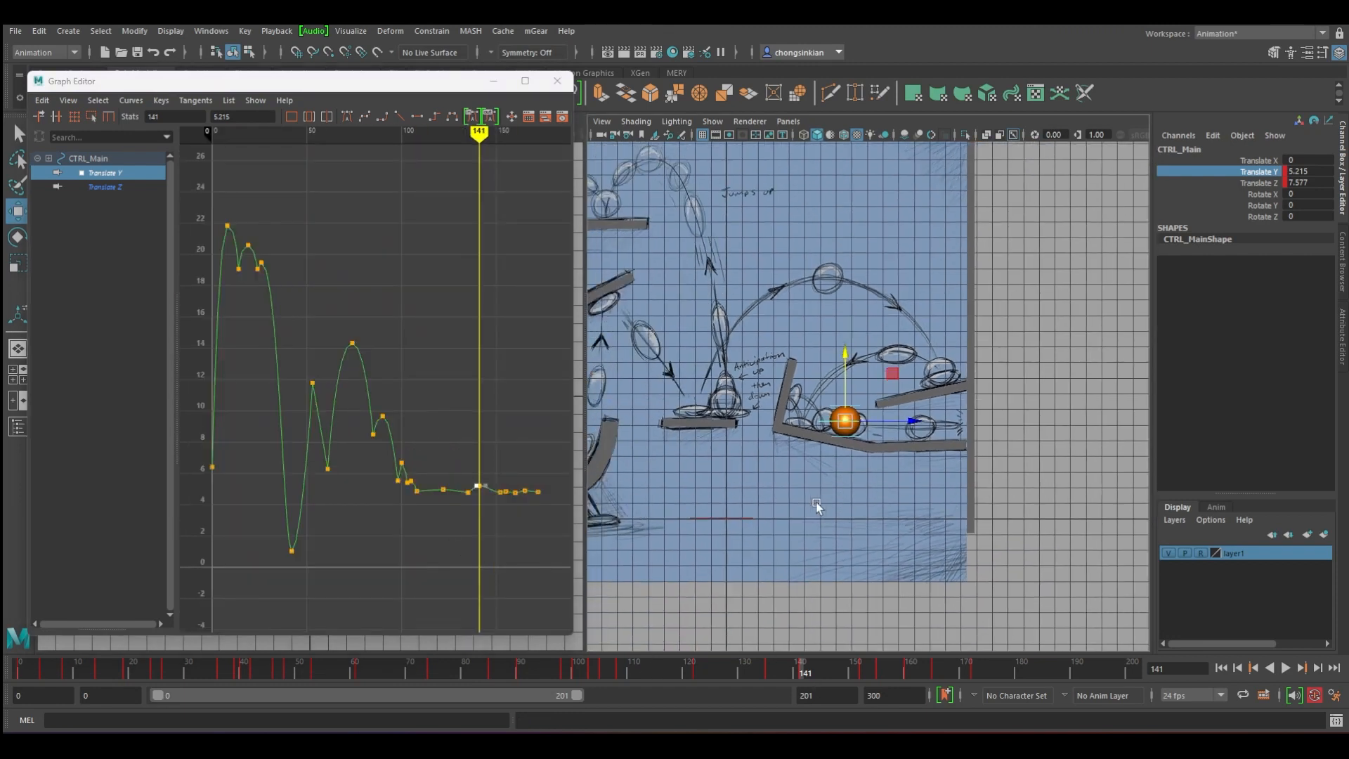
key("alt+shift+v")
key("alt+v")
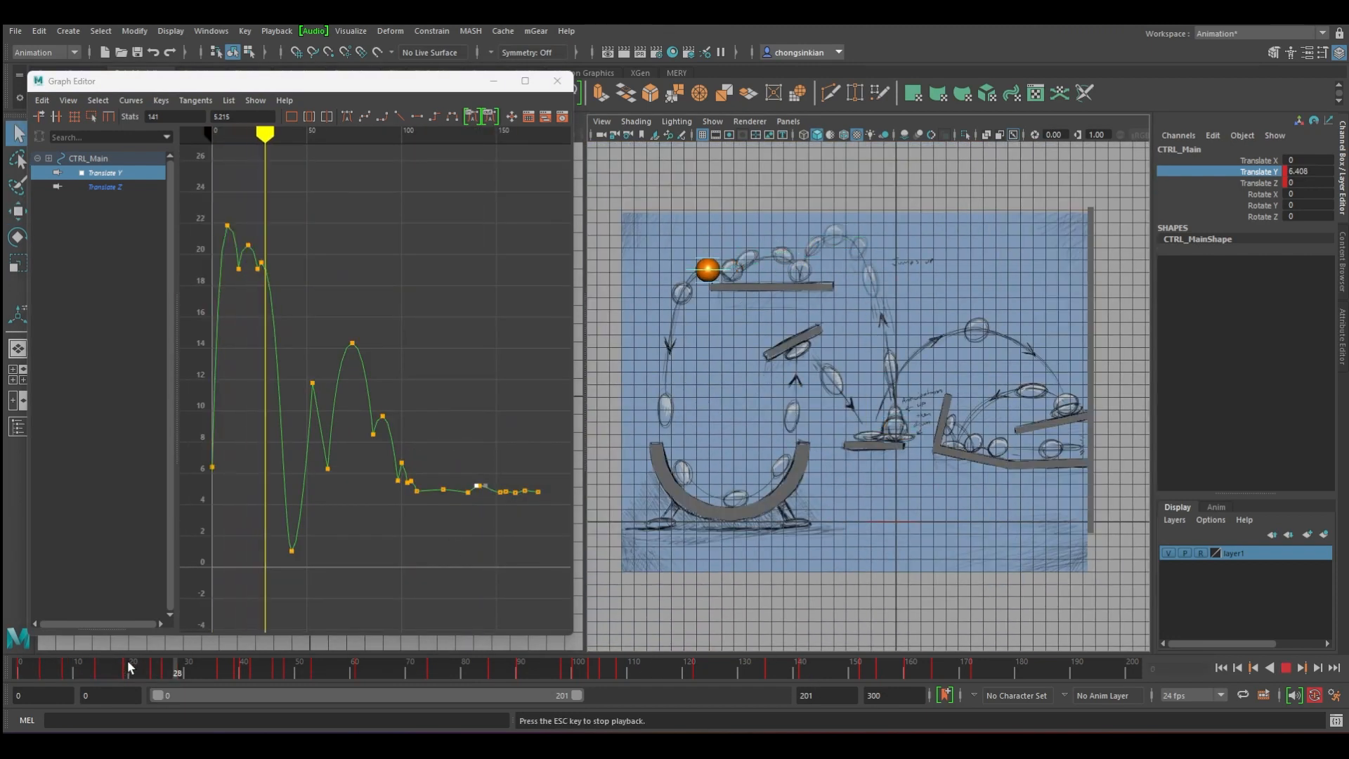